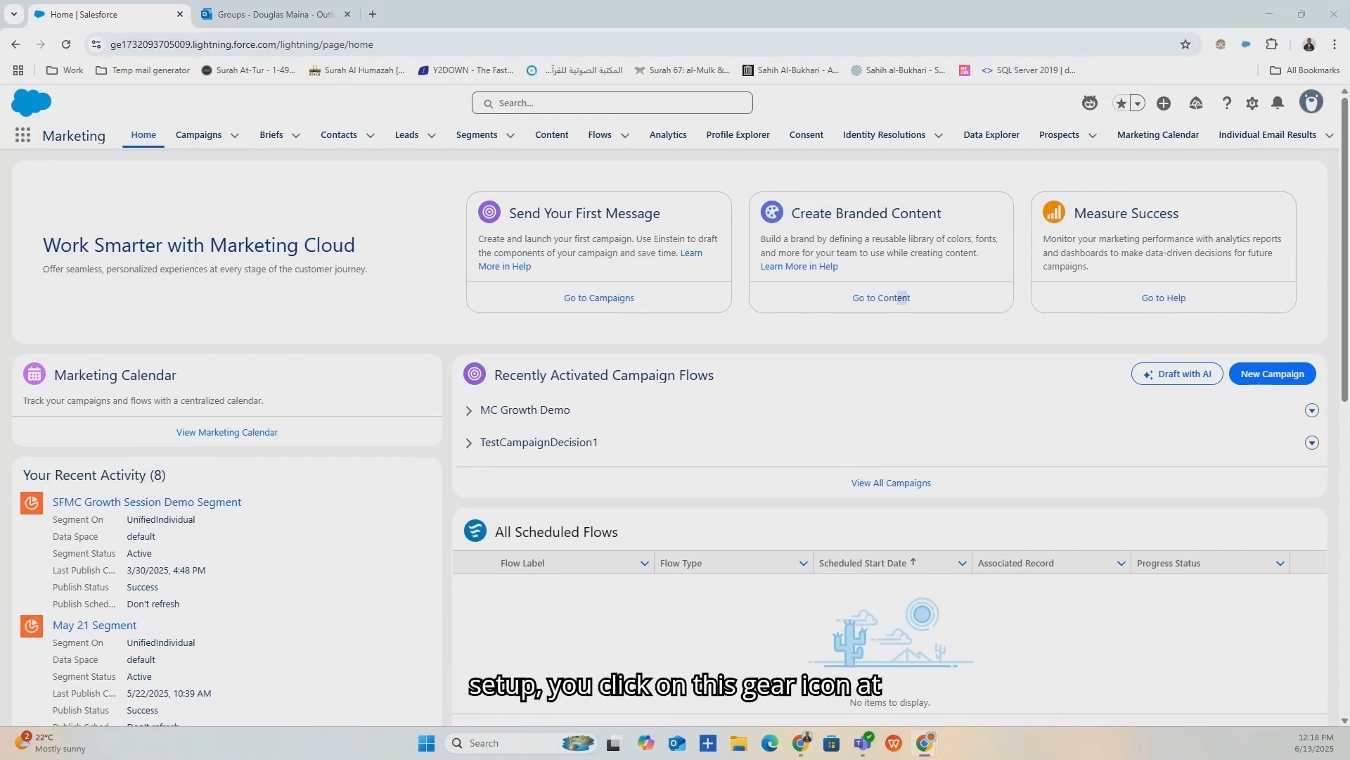
Open the gear-icon Setup Menu listing Setup, Data Cloud Setup and Marketing Setup.
click(1254, 106)
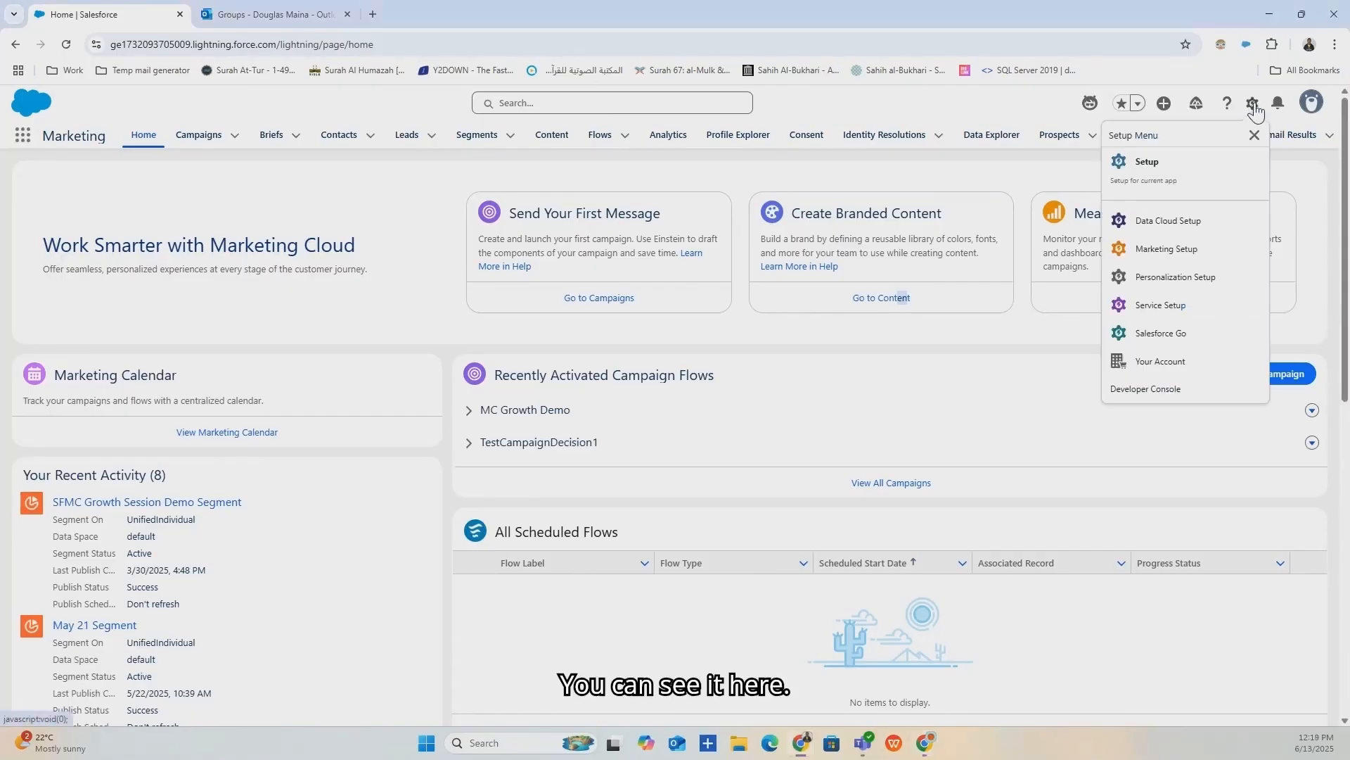
Open Setup in a new tab, search Quick Find for 'marketing cloud', then clear it.
click(1162, 185)
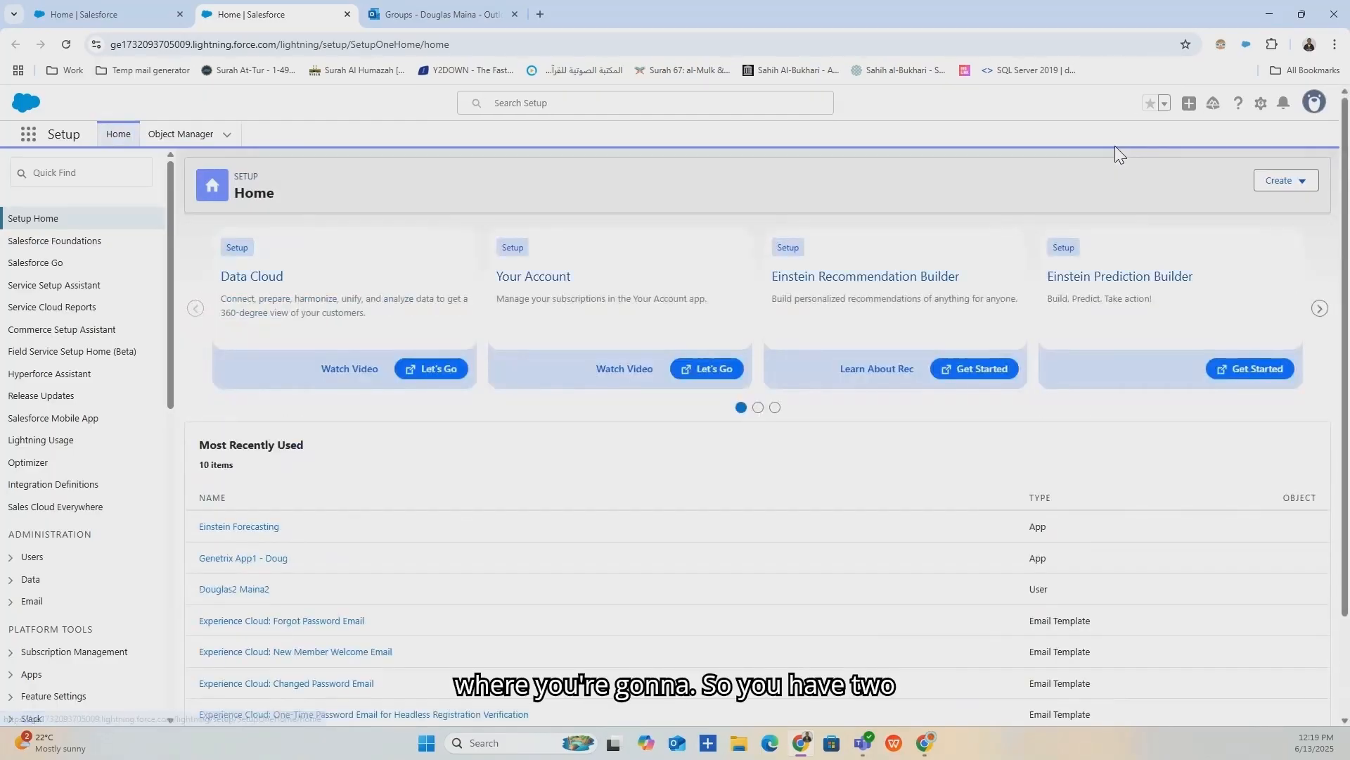
click(81, 183)
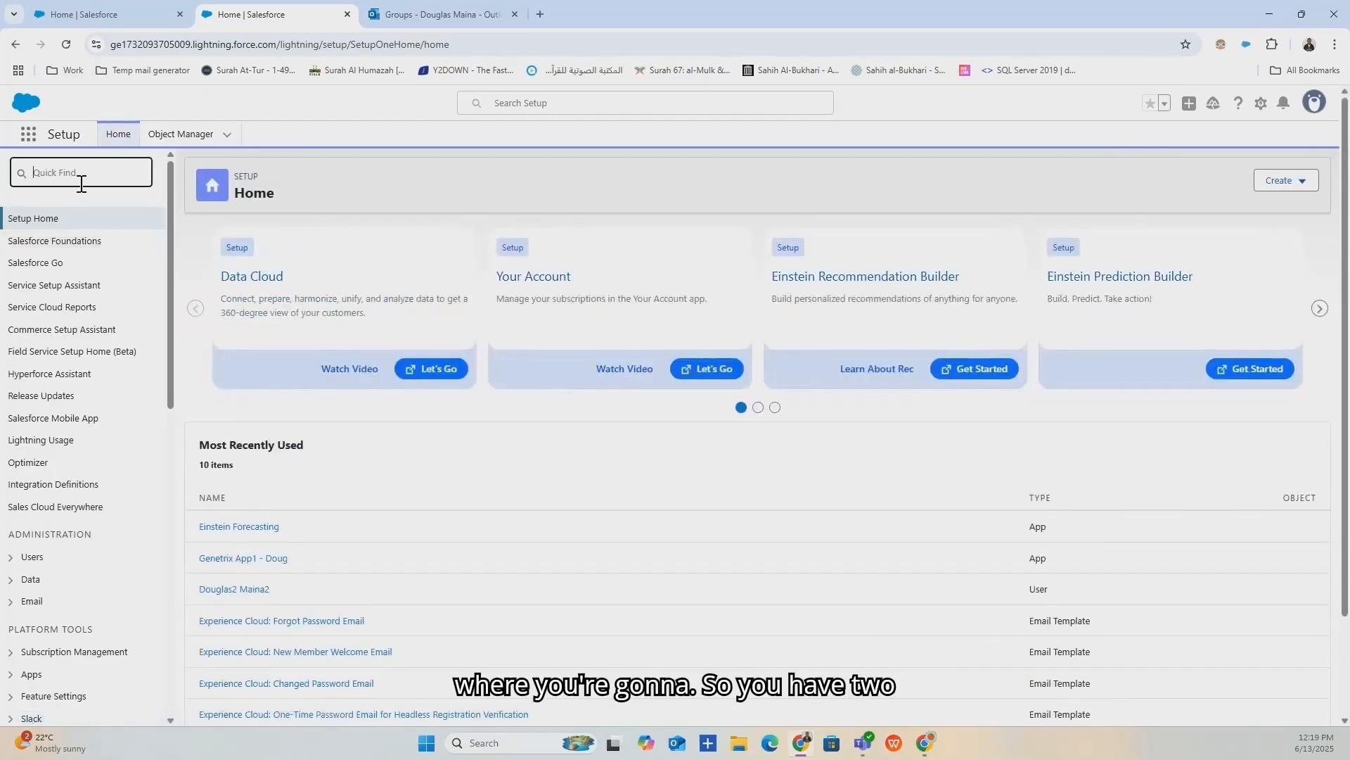
text(mar)
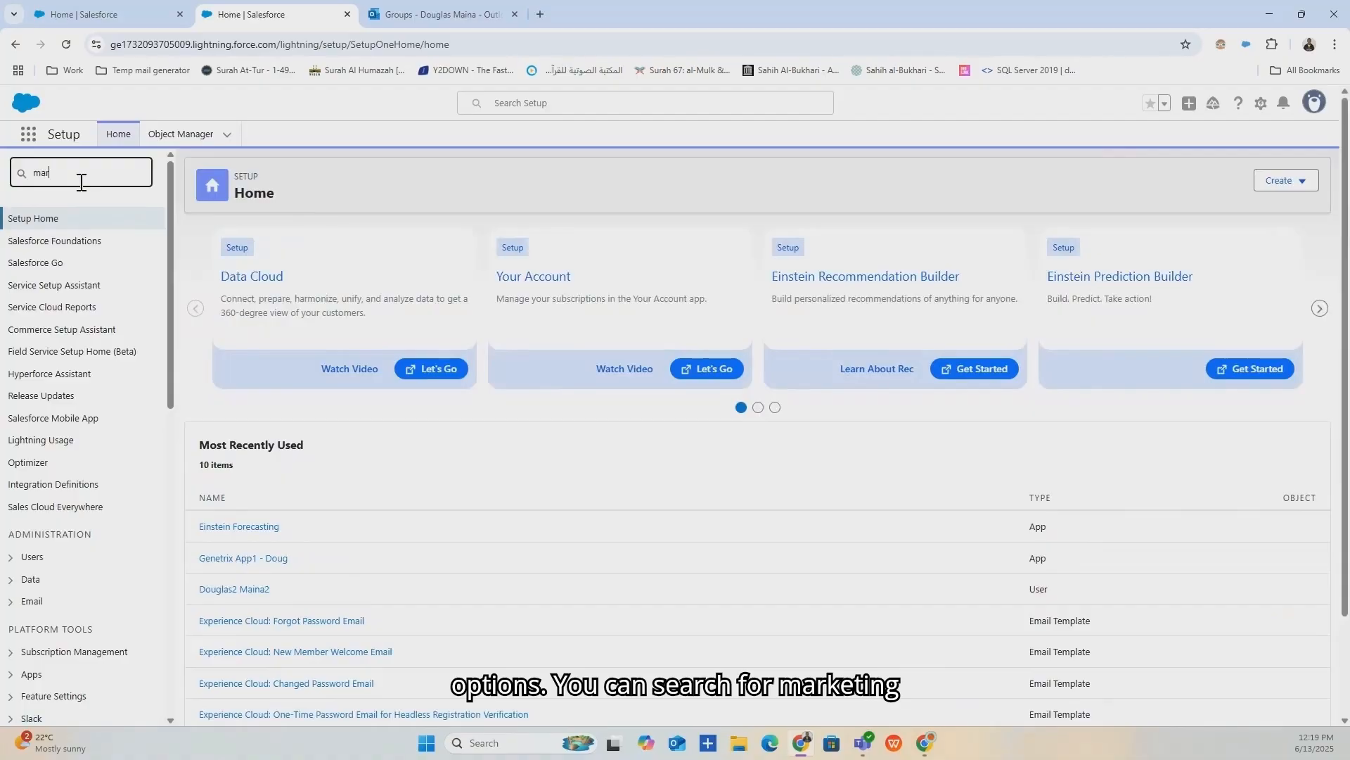
text(keting c)
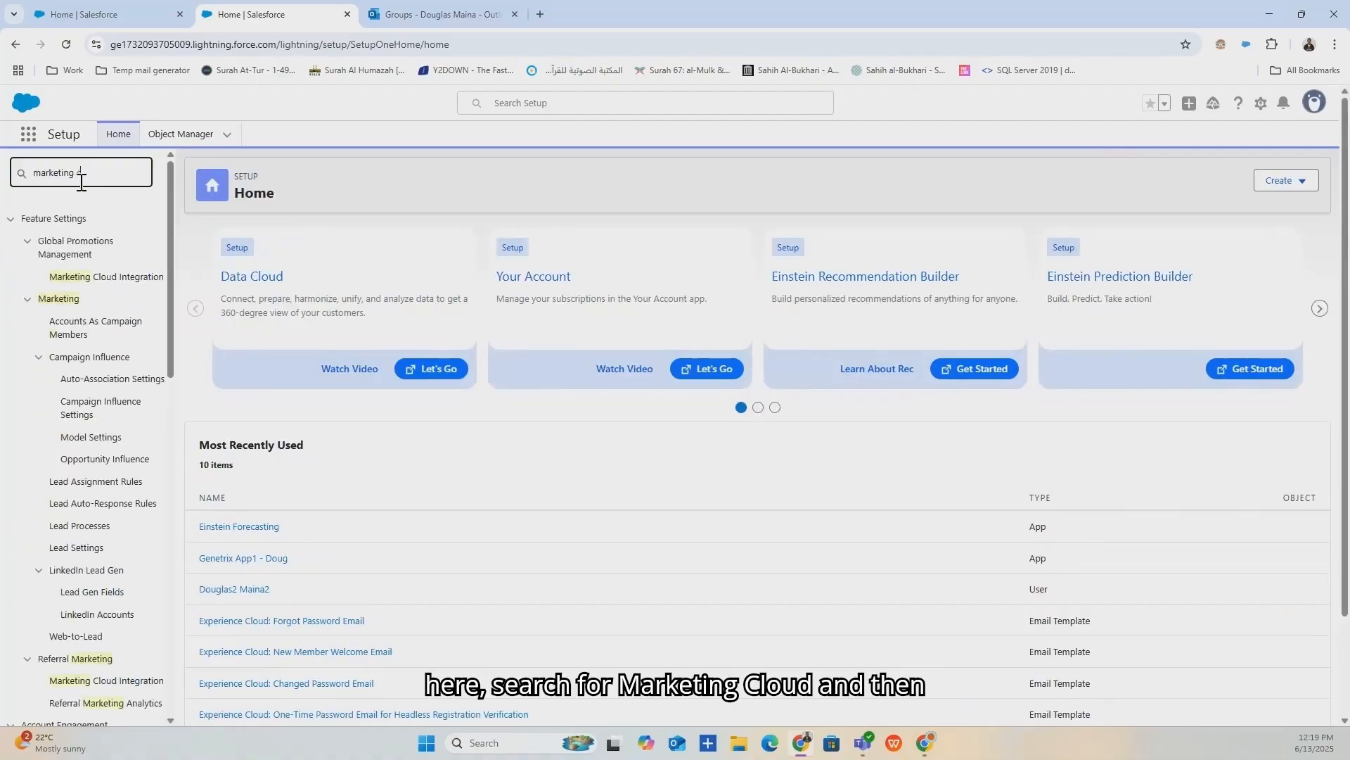
text(loud)
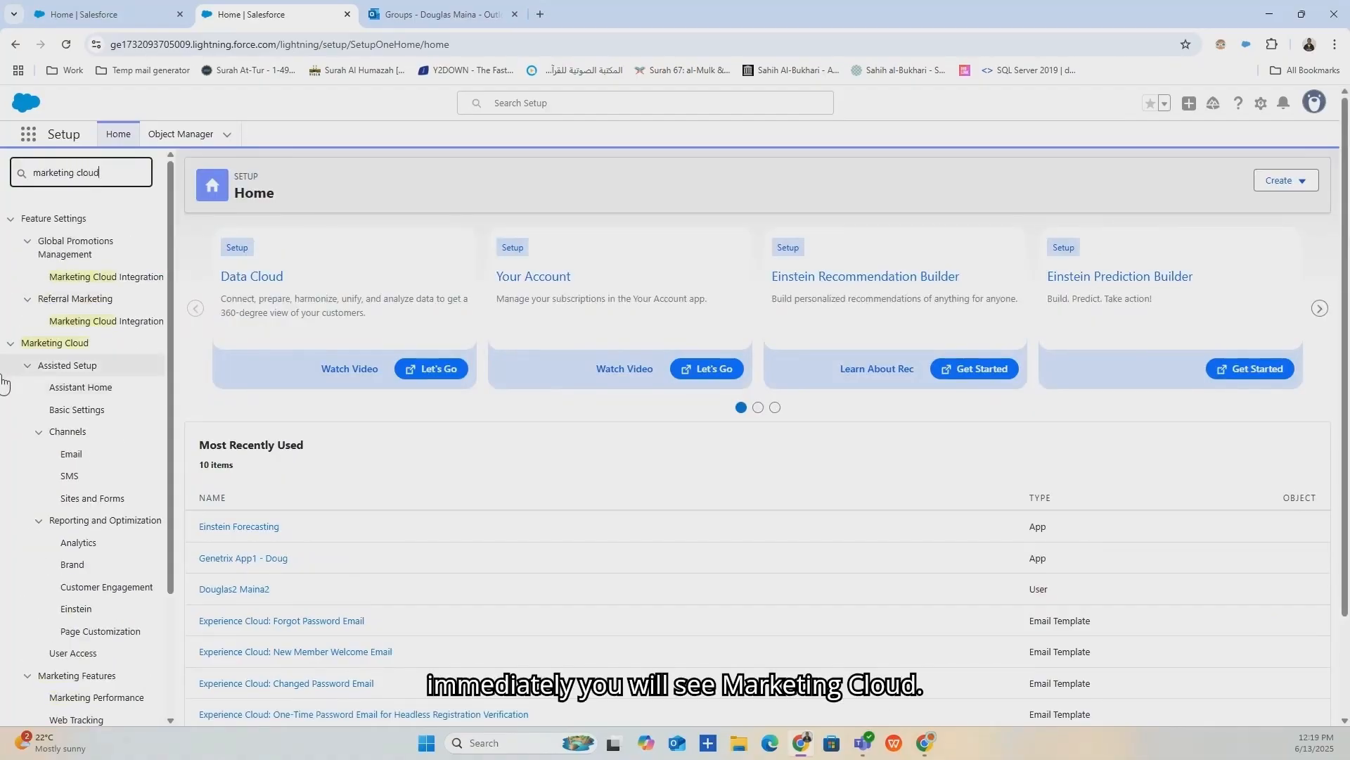
click(10, 344)
click(10, 330)
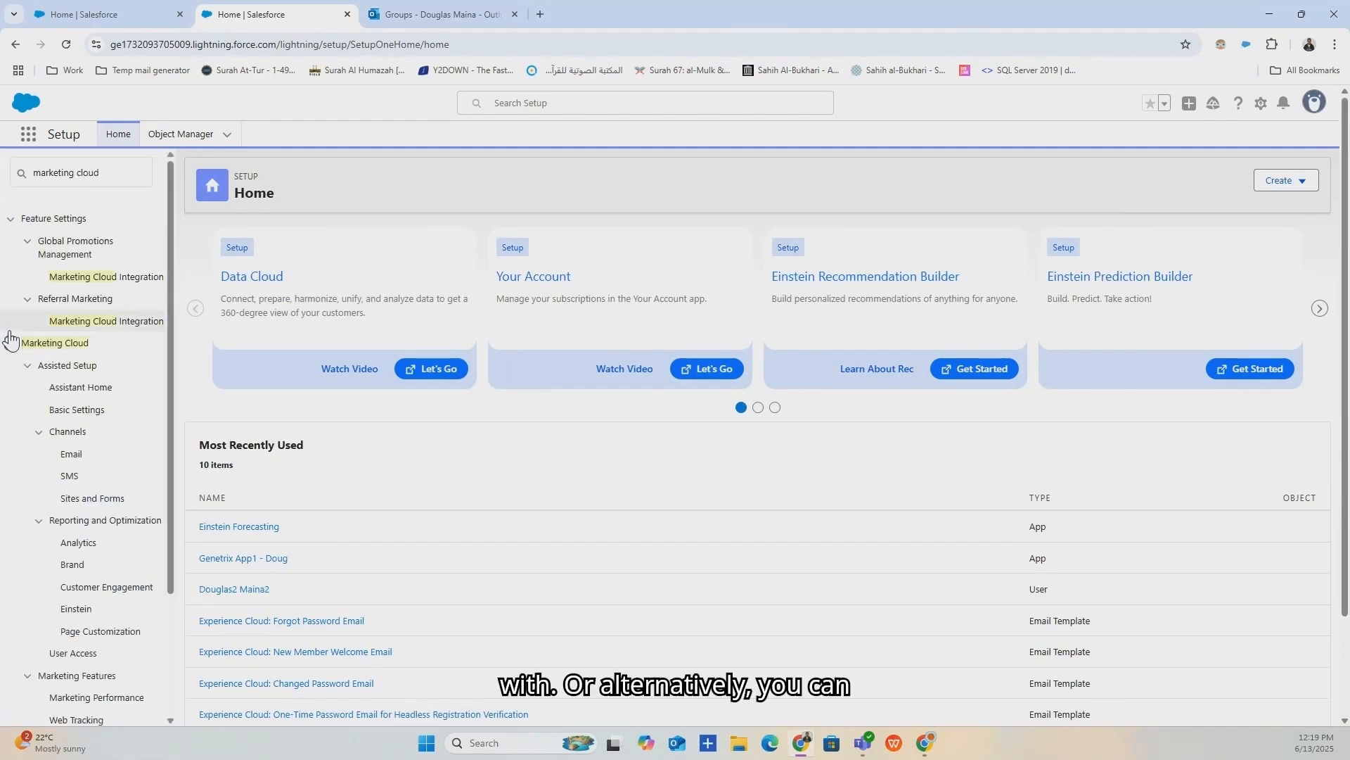
triple_click(131, 176)
key(BackSpace)
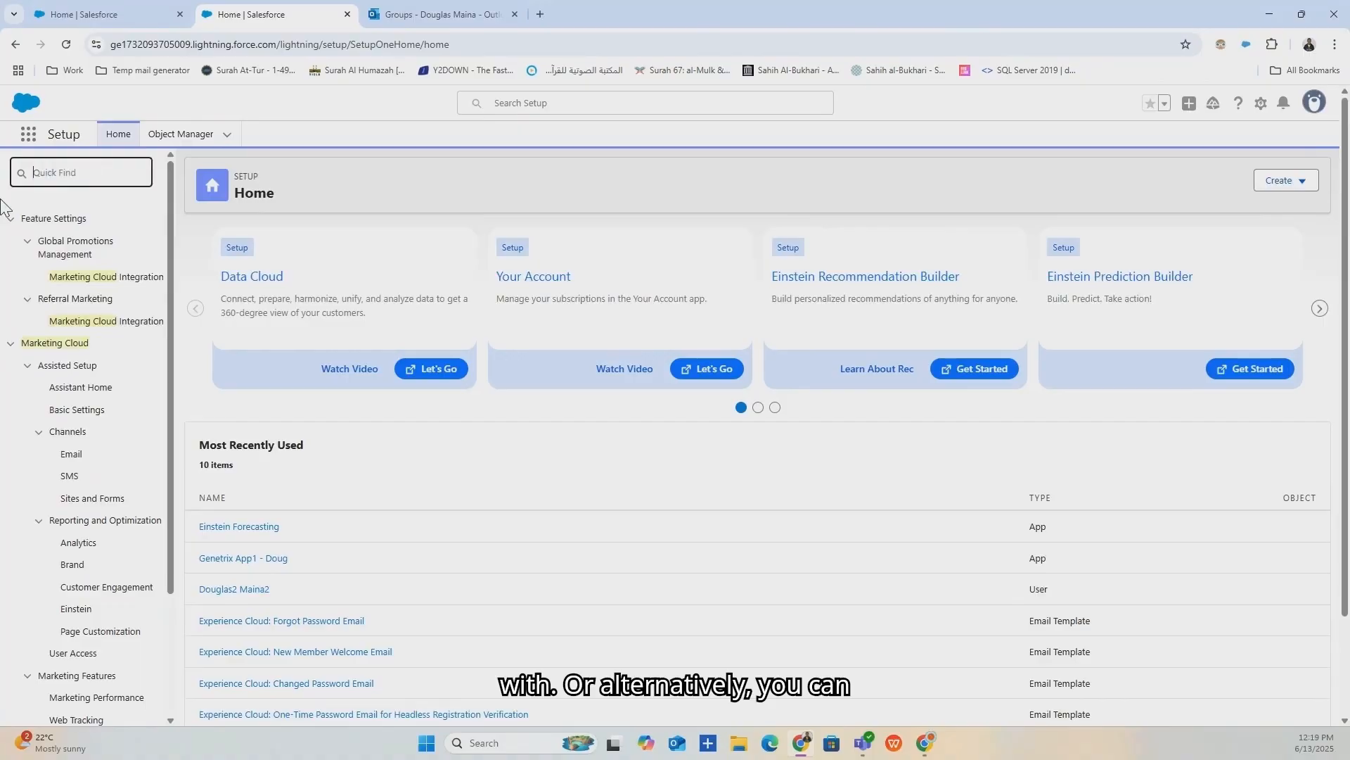
Expand Marketing Cloud under Platform Tools to reveal its Assisted Setup pages.
scroll(42, 299, down, 1)
scroll(42, 299, down, 5)
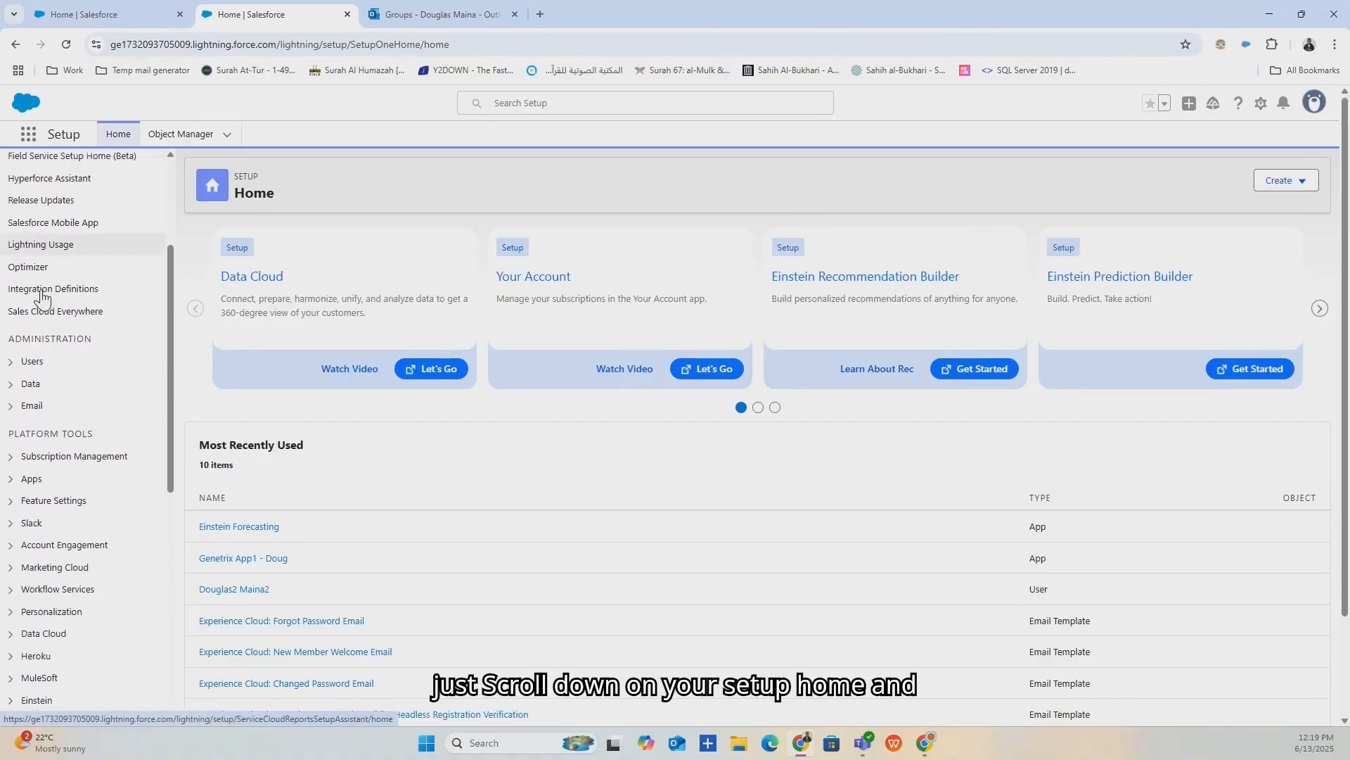
scroll(42, 299, down, 1)
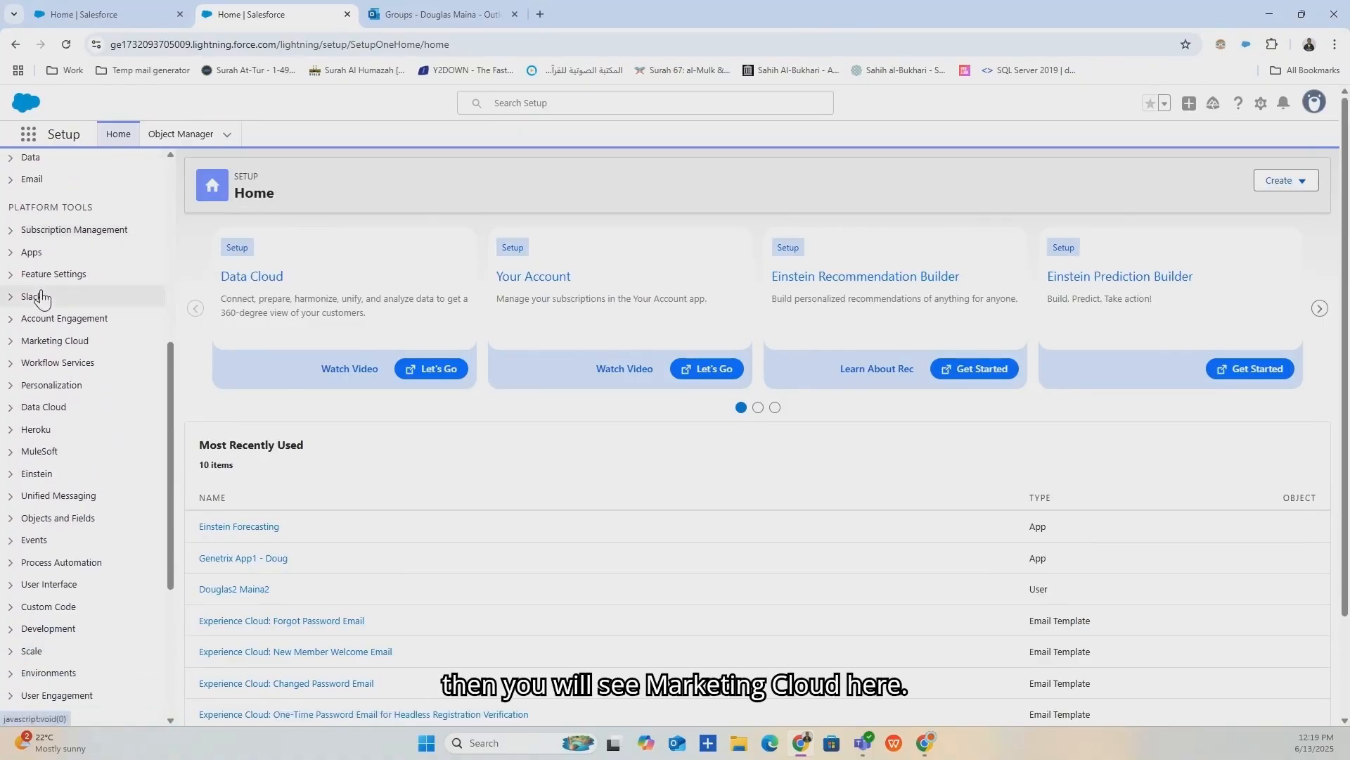
click(10, 342)
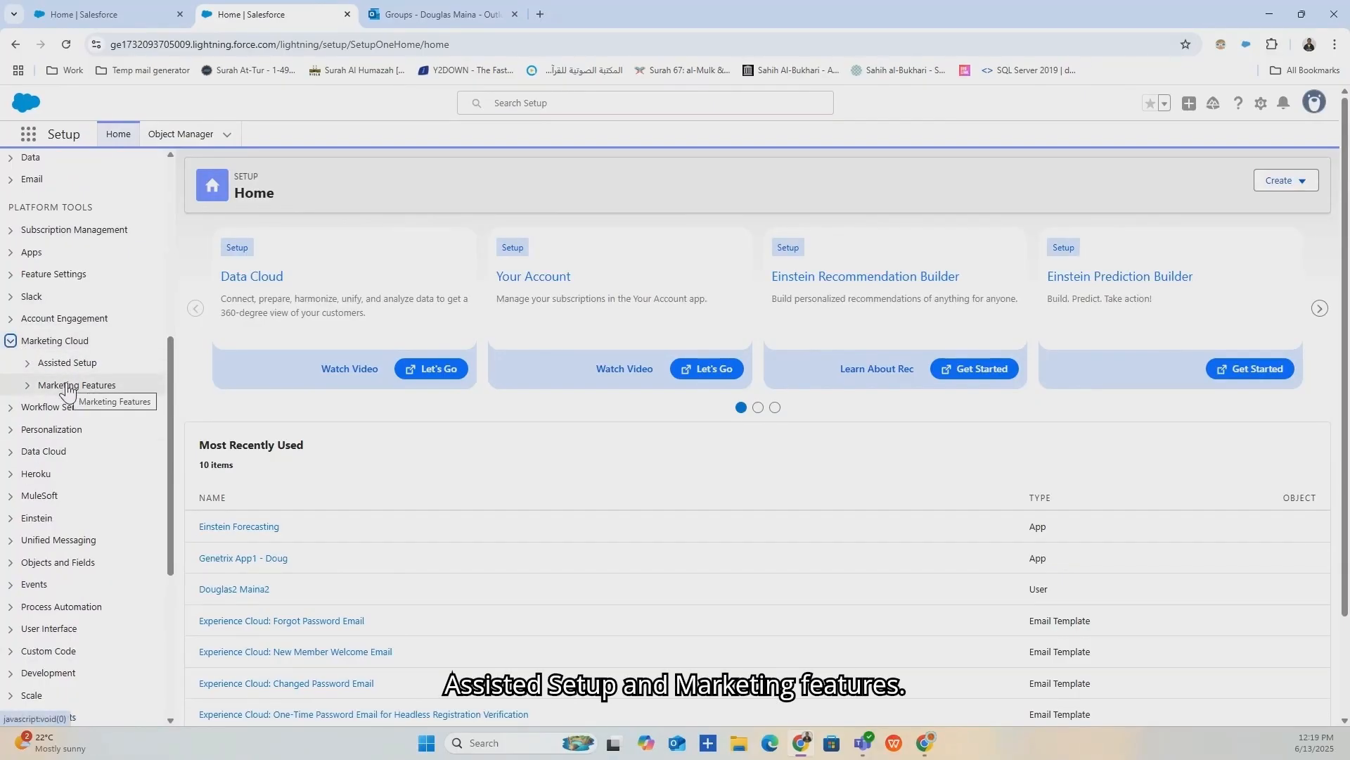
click(27, 364)
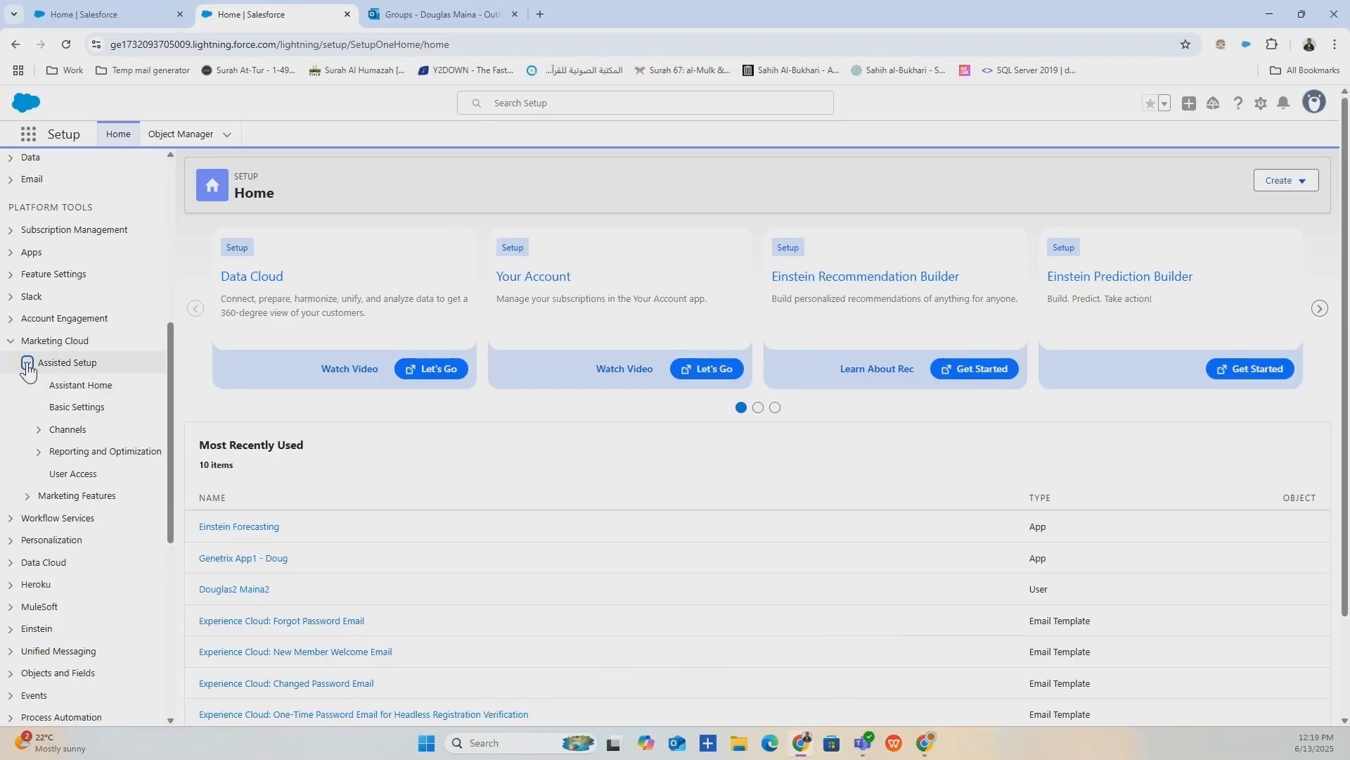
Open Assistant Home, expand Channels, and preview the Email setup page before closing it.
click(73, 388)
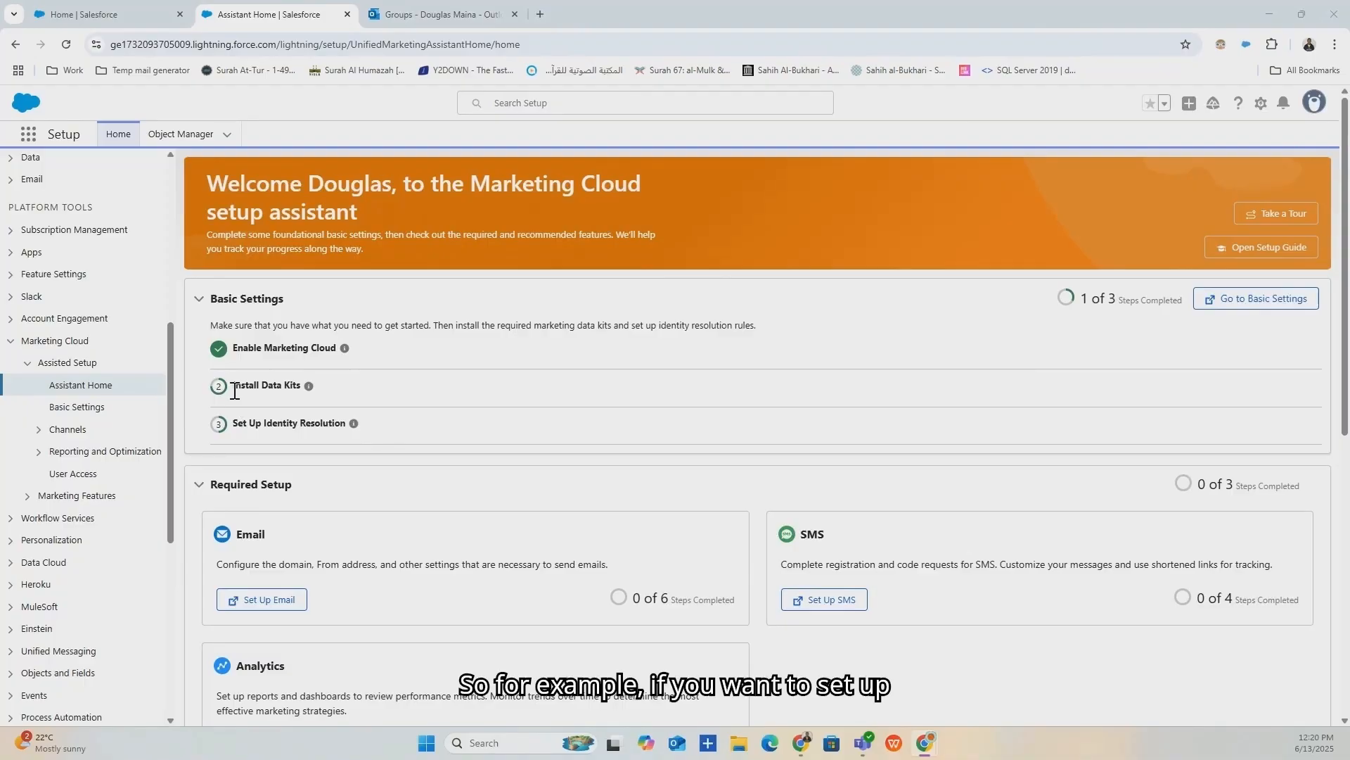
scroll(407, 437, down, 2)
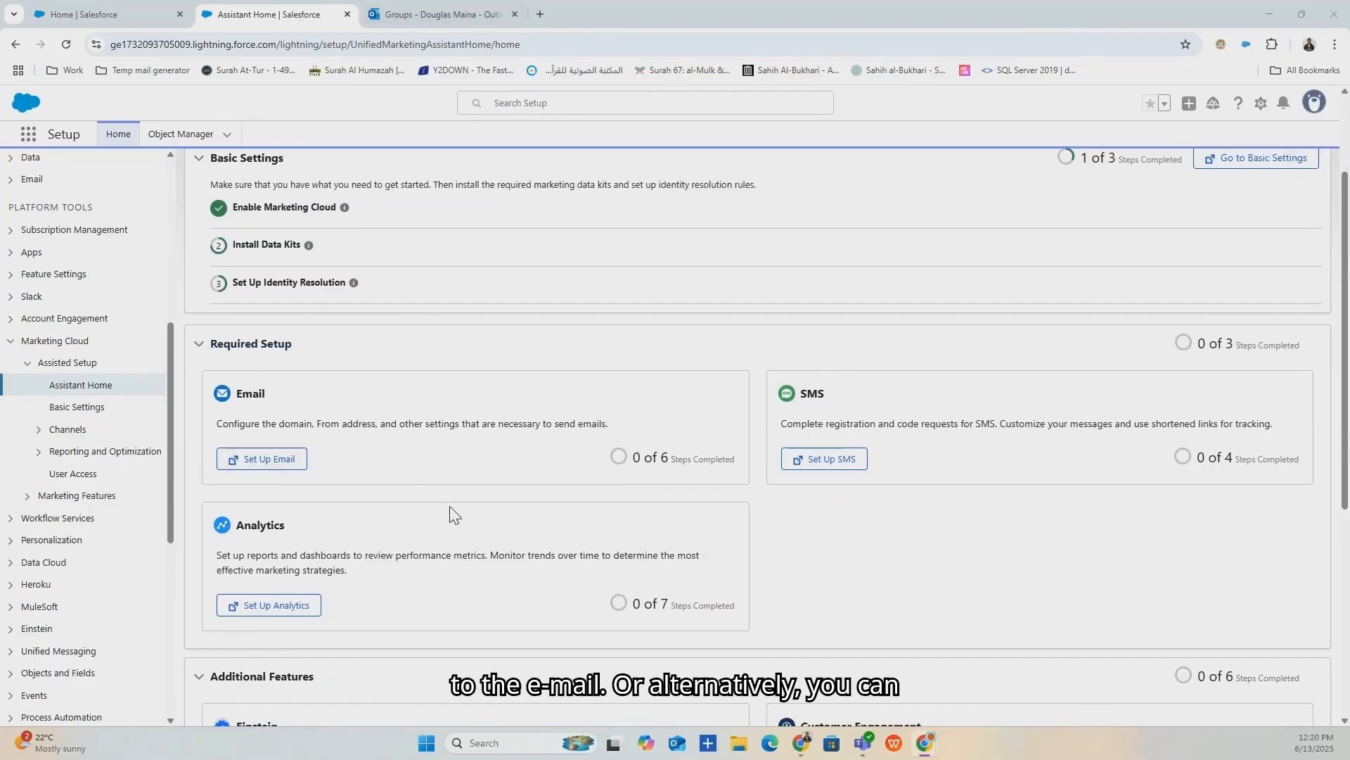
click(38, 431)
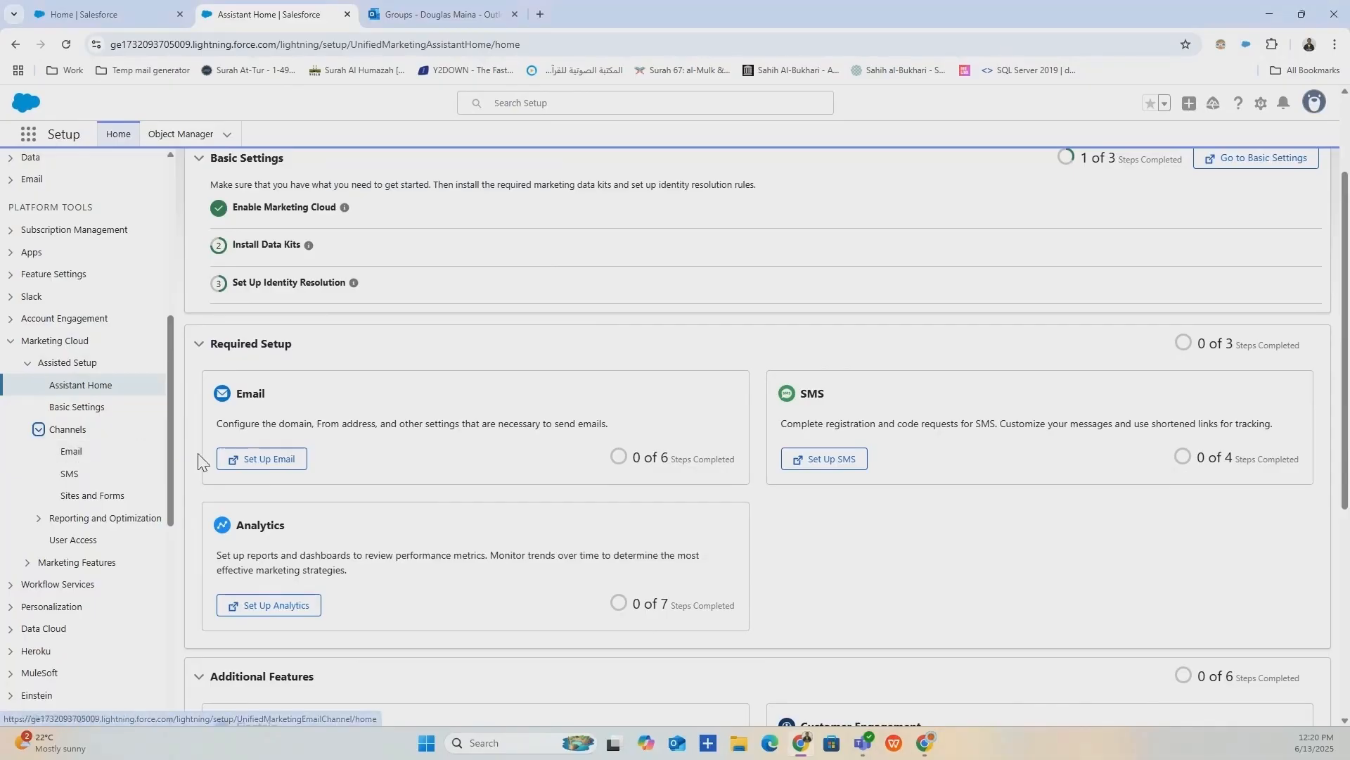
click(256, 464)
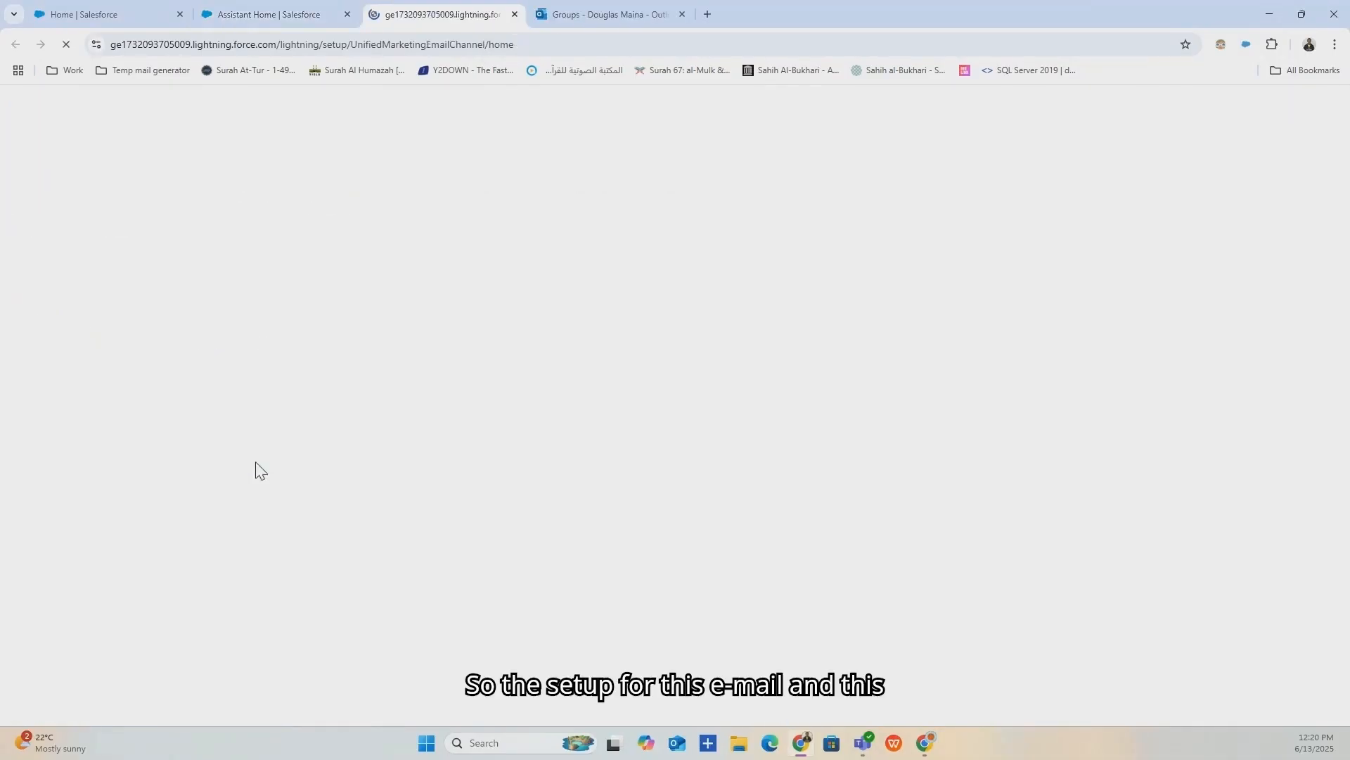
click(262, 7)
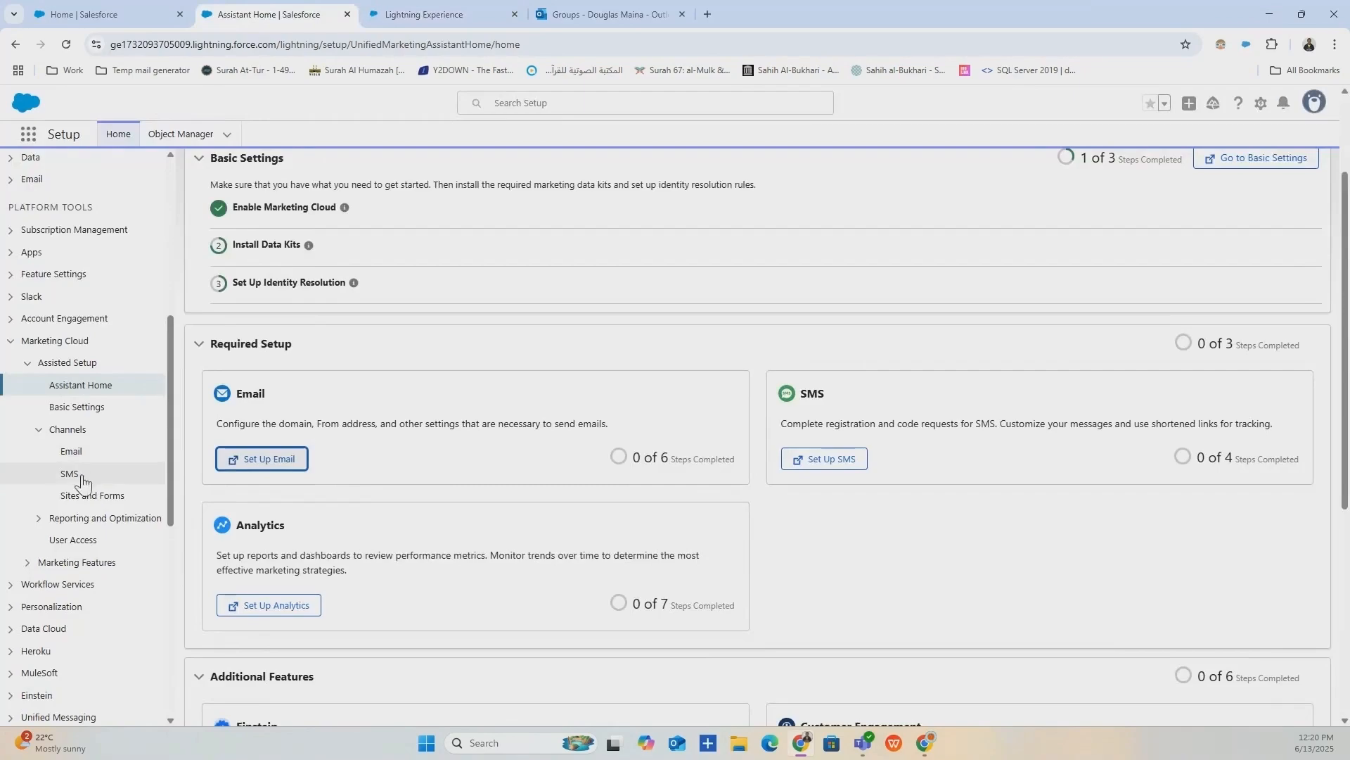
click(404, 10)
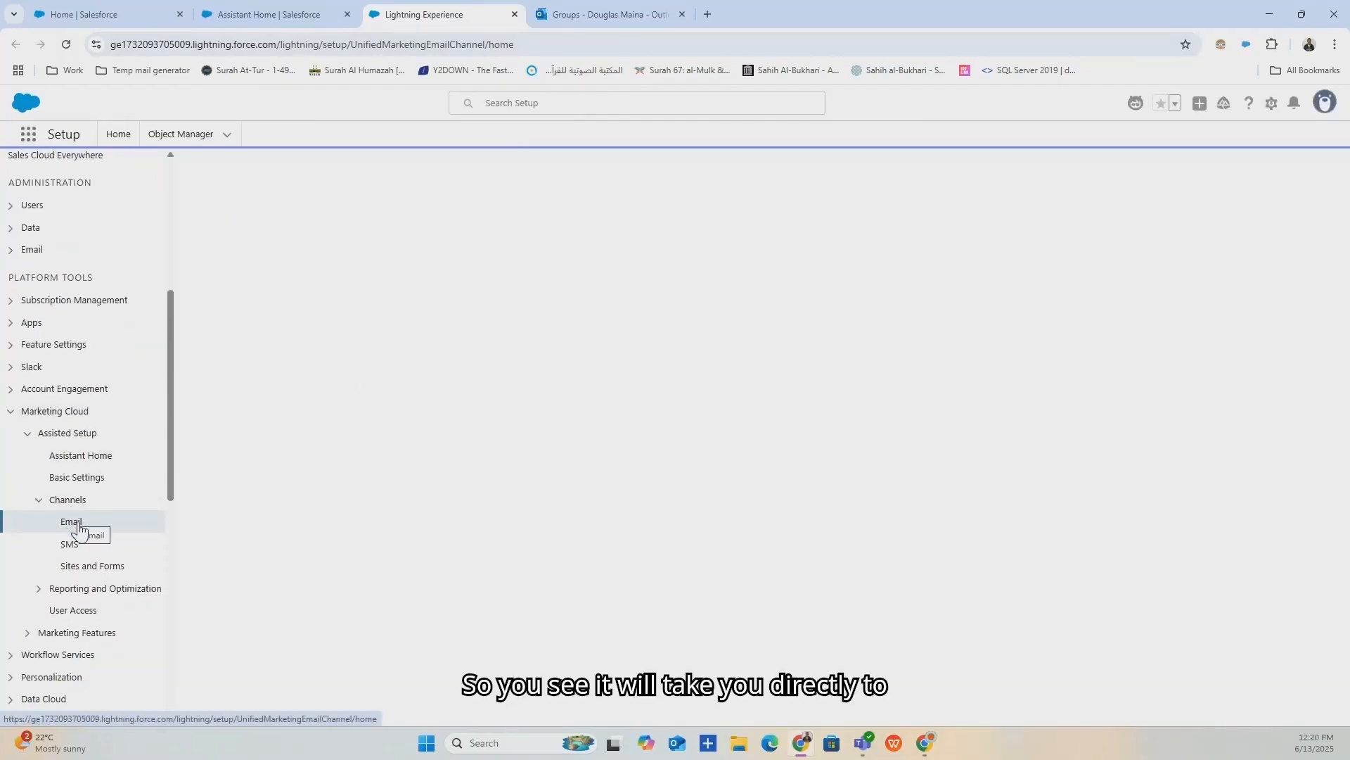
click(267, 14)
click(514, 14)
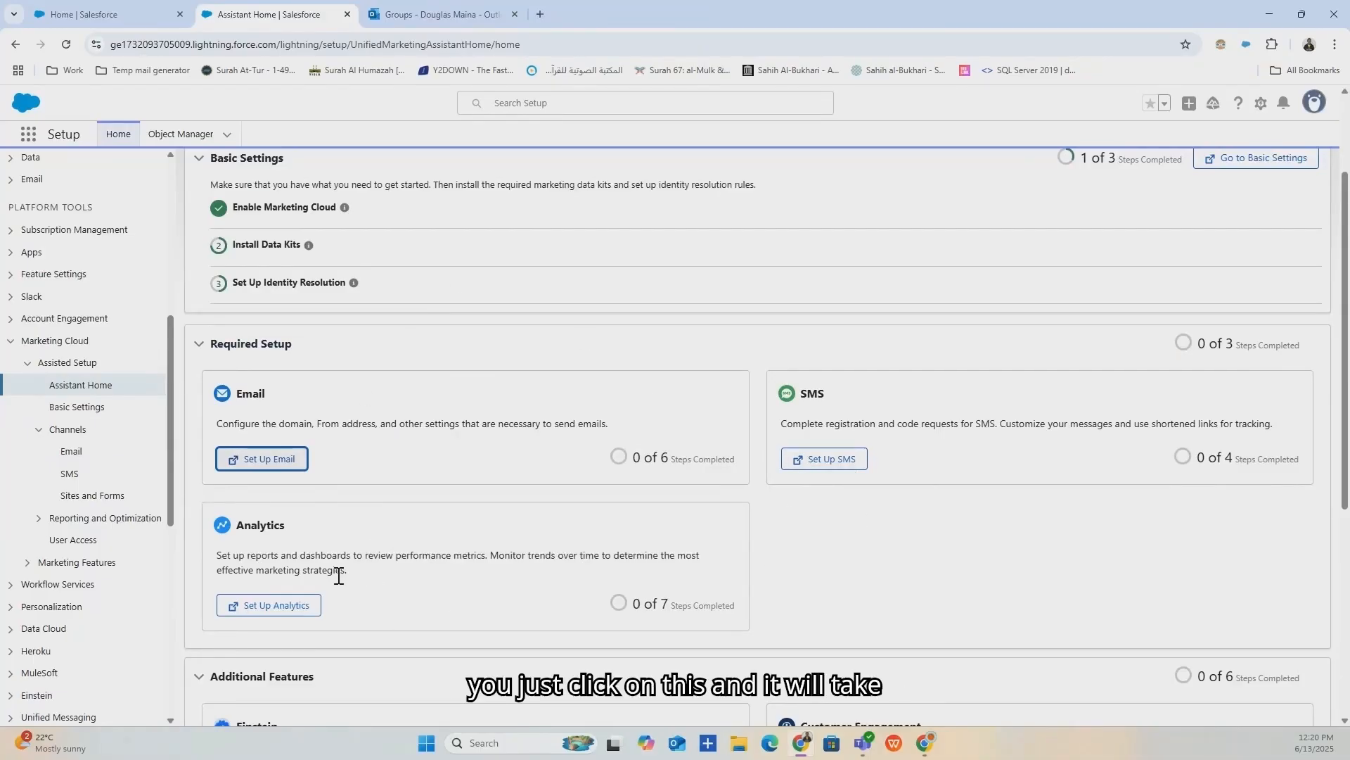
Scroll through the assistant cards showing Basic Settings and Required Setup progress.
scroll(356, 555, down, 3)
scroll(330, 457, down, 1)
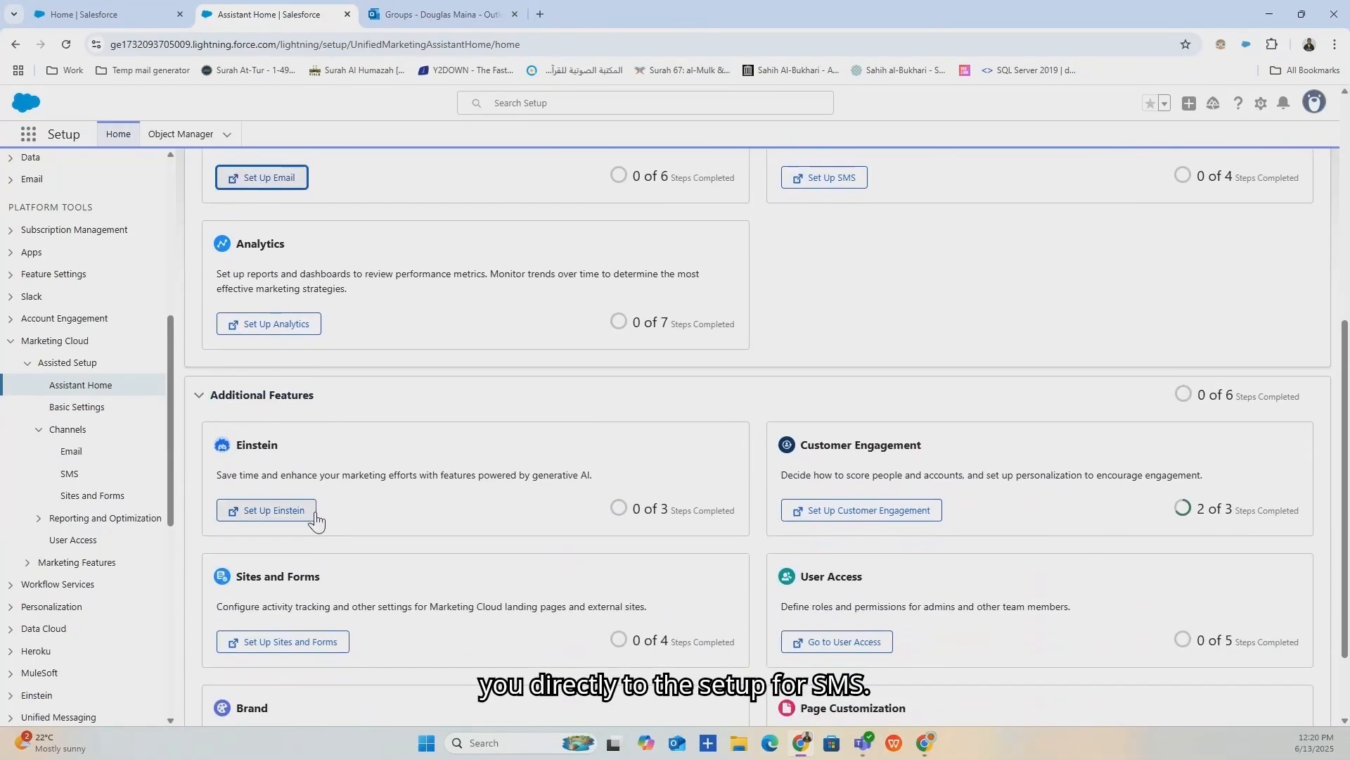
scroll(854, 521, down, 2)
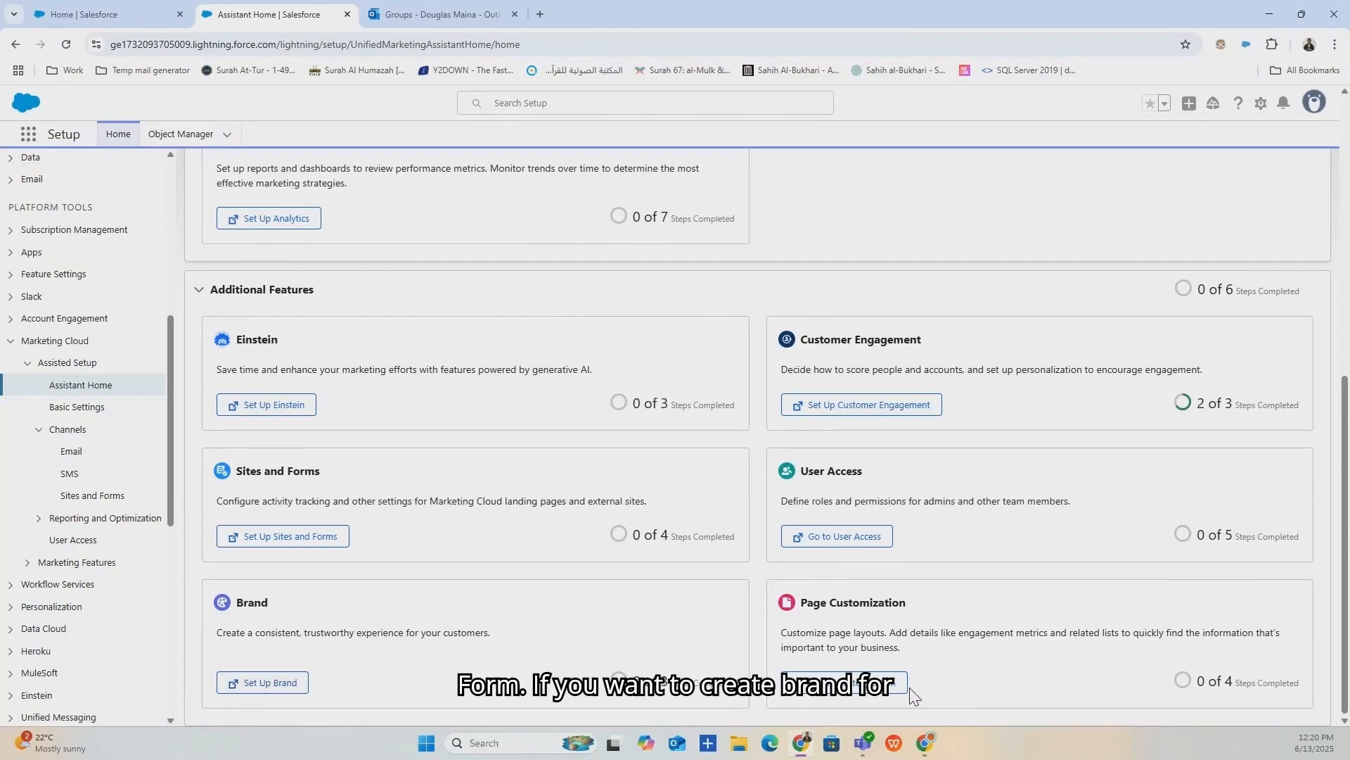
scroll(535, 531, up, 8)
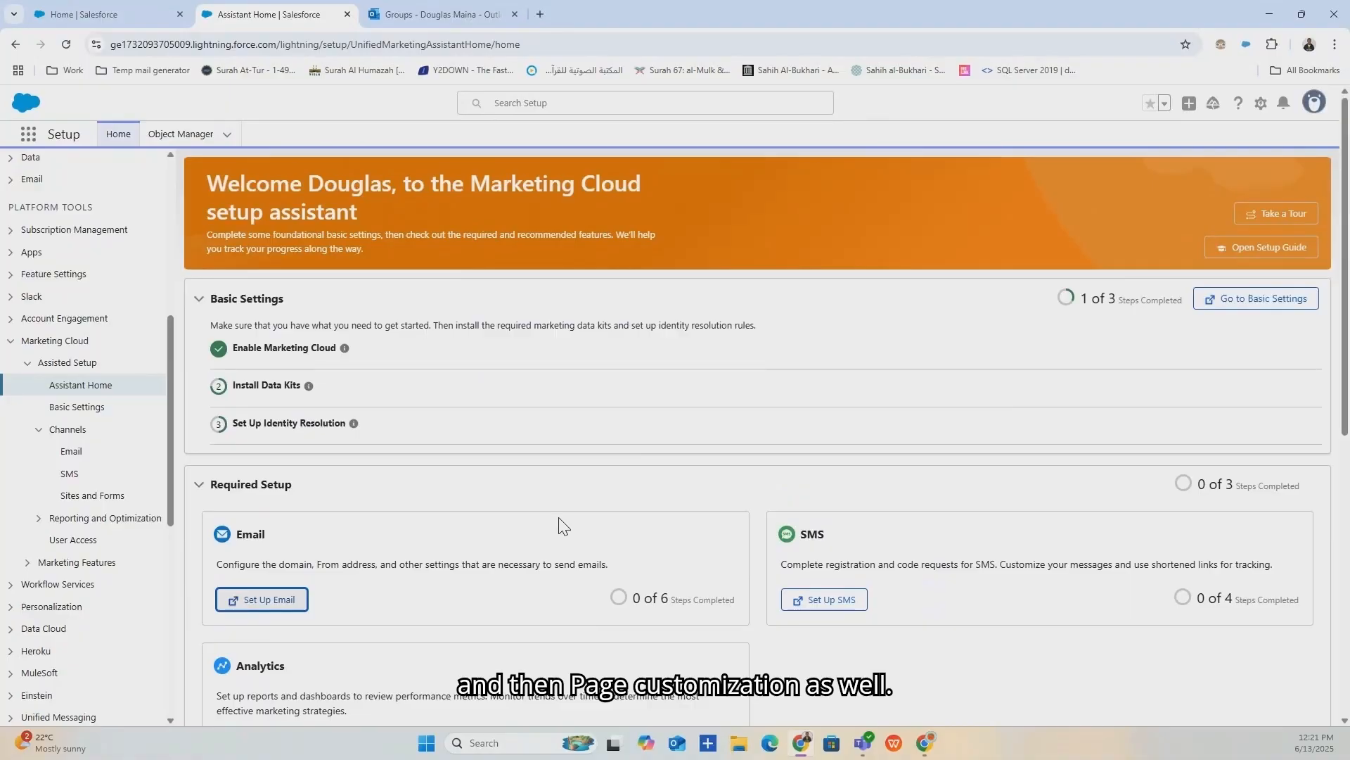
Open Basic Settings and scroll through it to confirm Enable Marketing Cloud is completed.
click(77, 407)
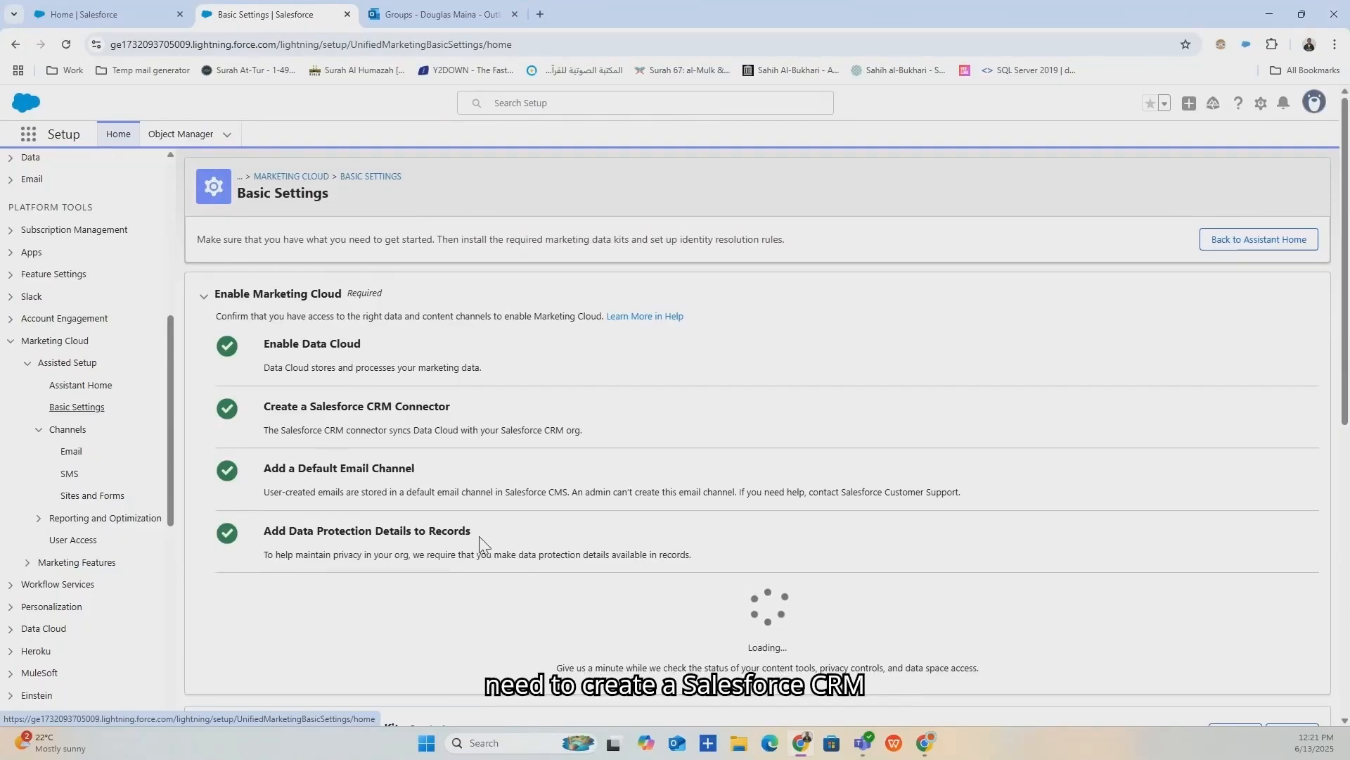
scroll(485, 536, down, 3)
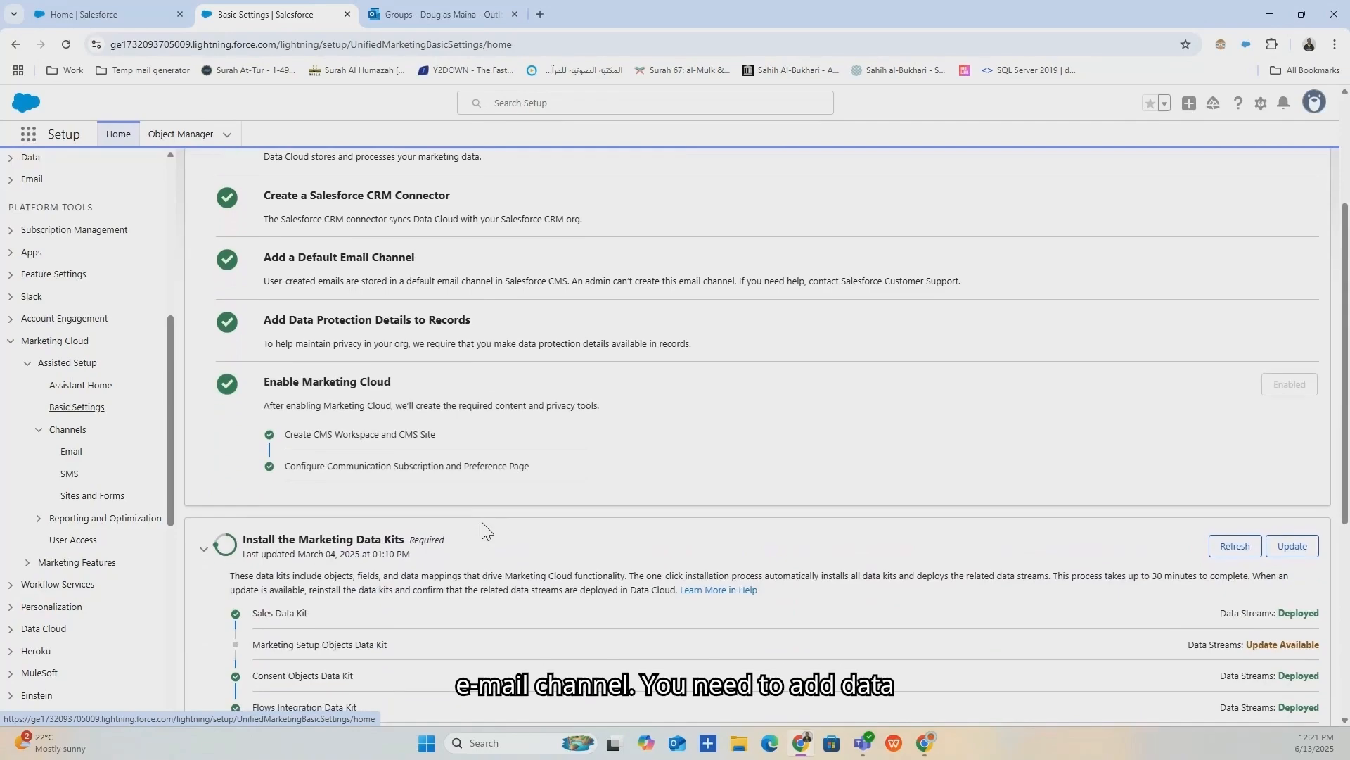
scroll(482, 523, down, 2)
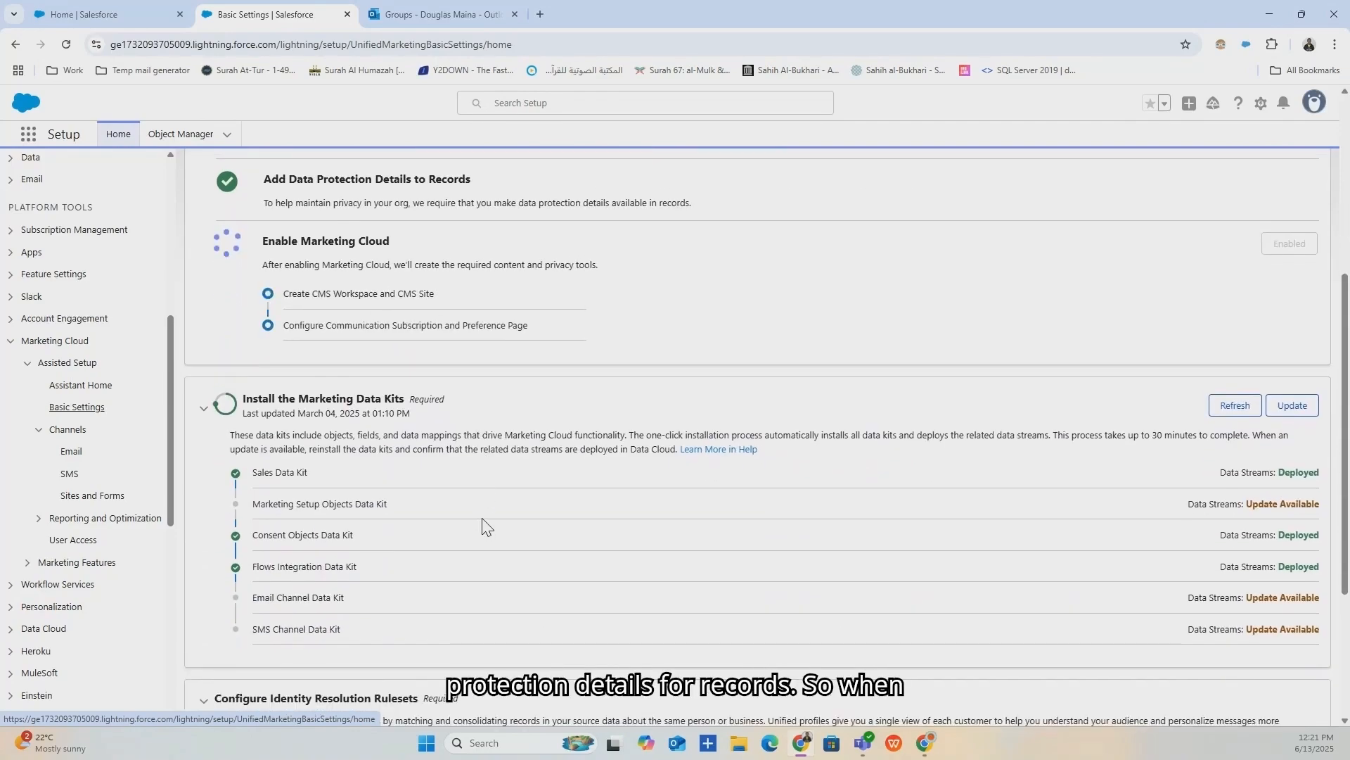
scroll(489, 513, down, 2)
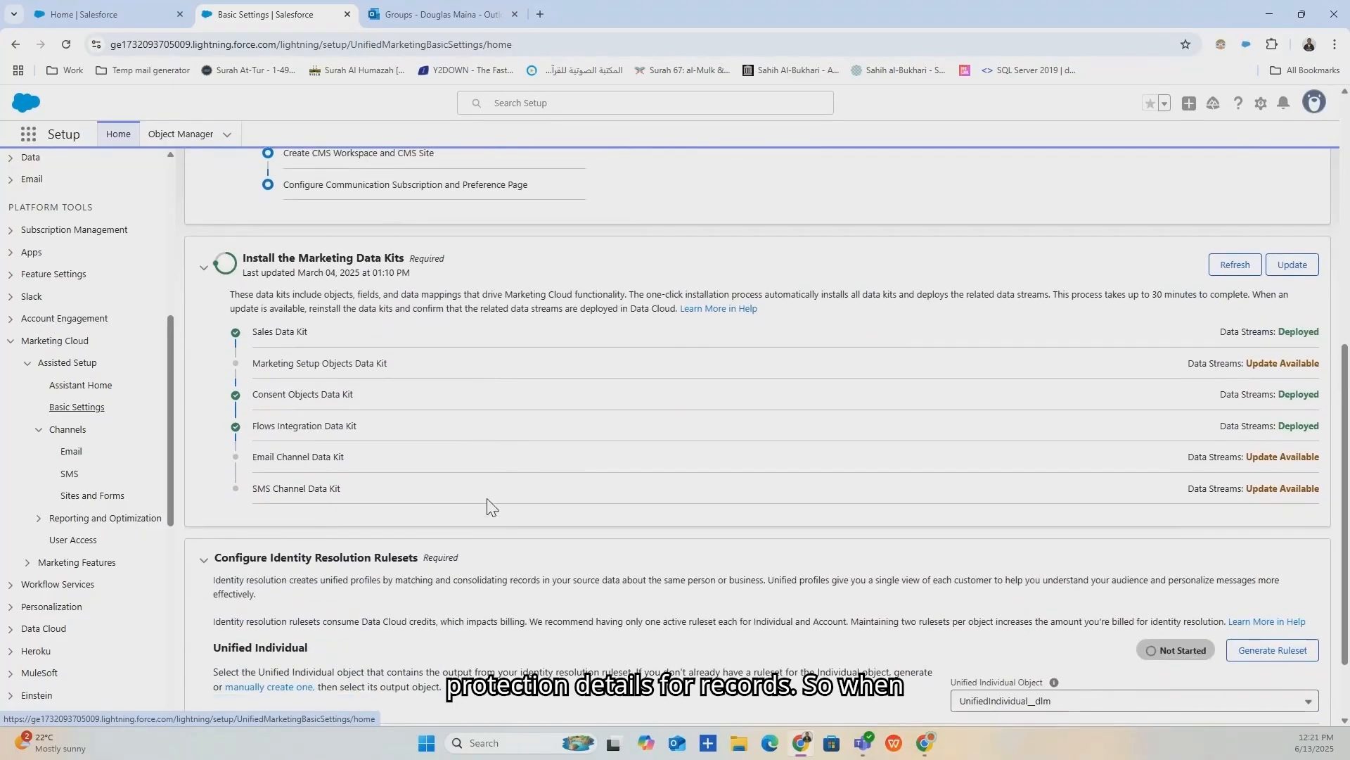
scroll(490, 505, down, 2)
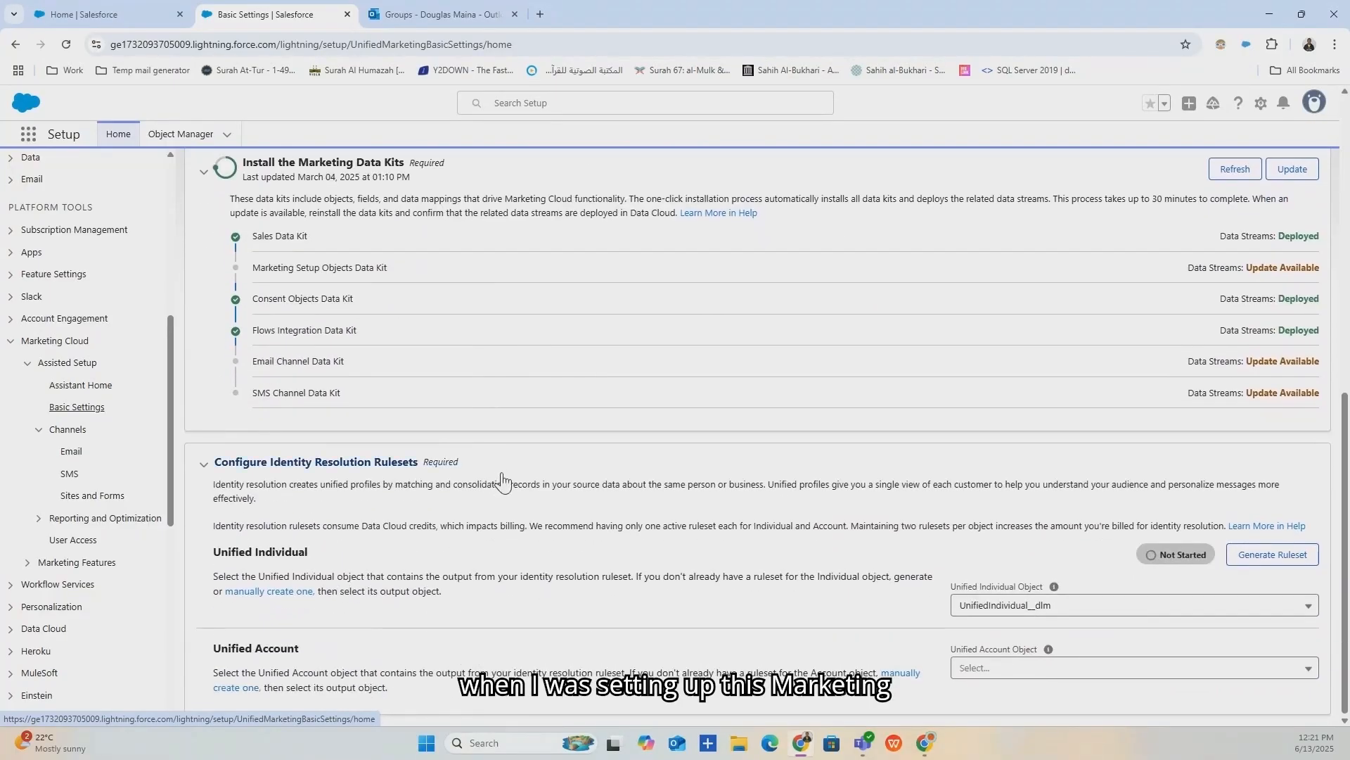
scroll(504, 480, up, 6)
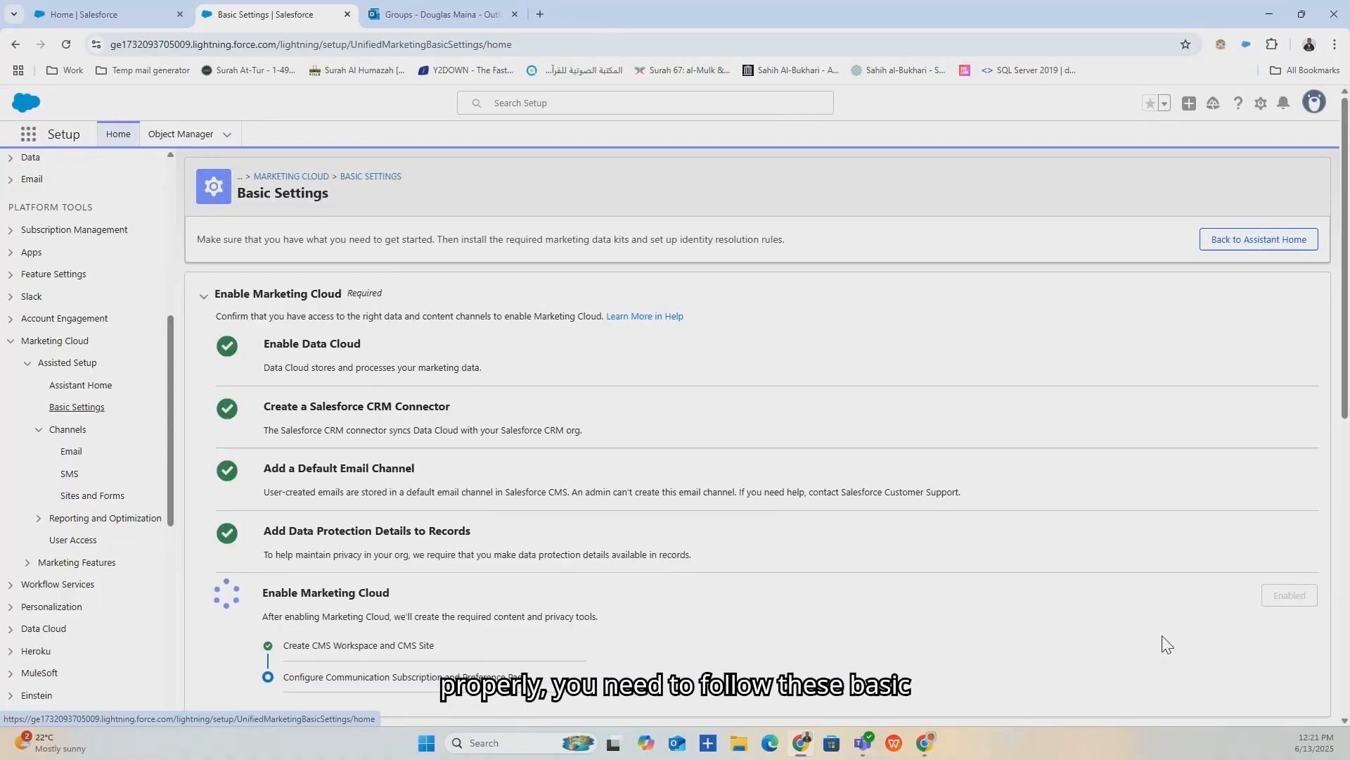
scroll(1251, 599, down, 2)
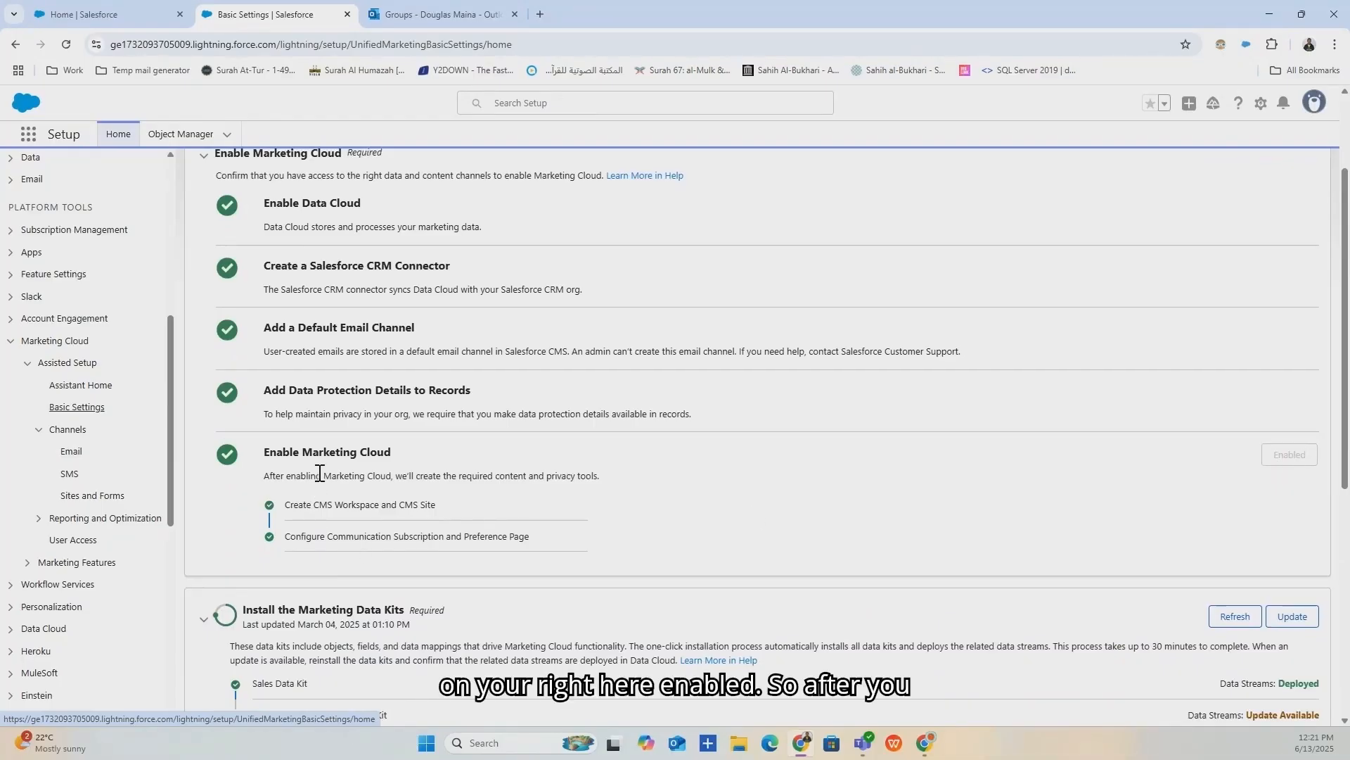
scroll(534, 556, up, 2)
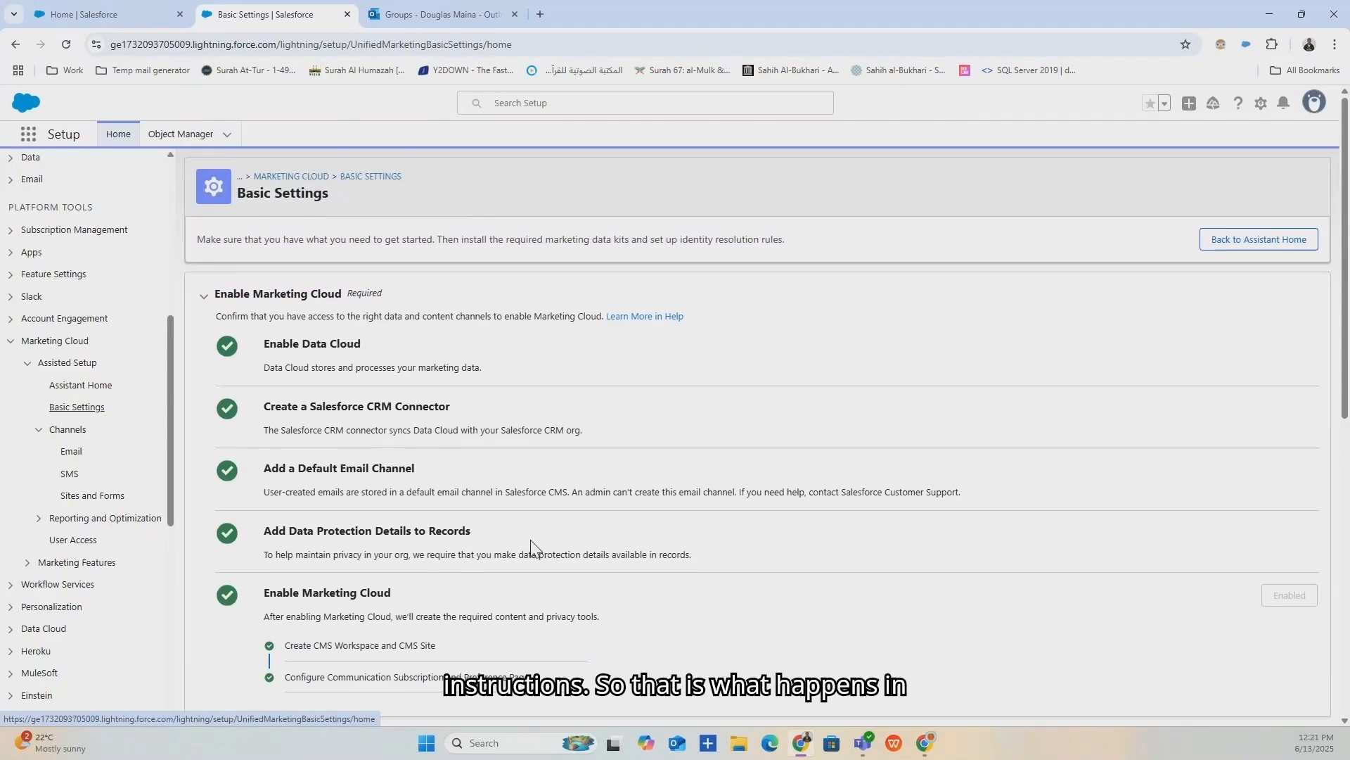
On the Email channel page, enable 'Check consent for promotional emails' and open Authenticated Domains.
click(39, 430)
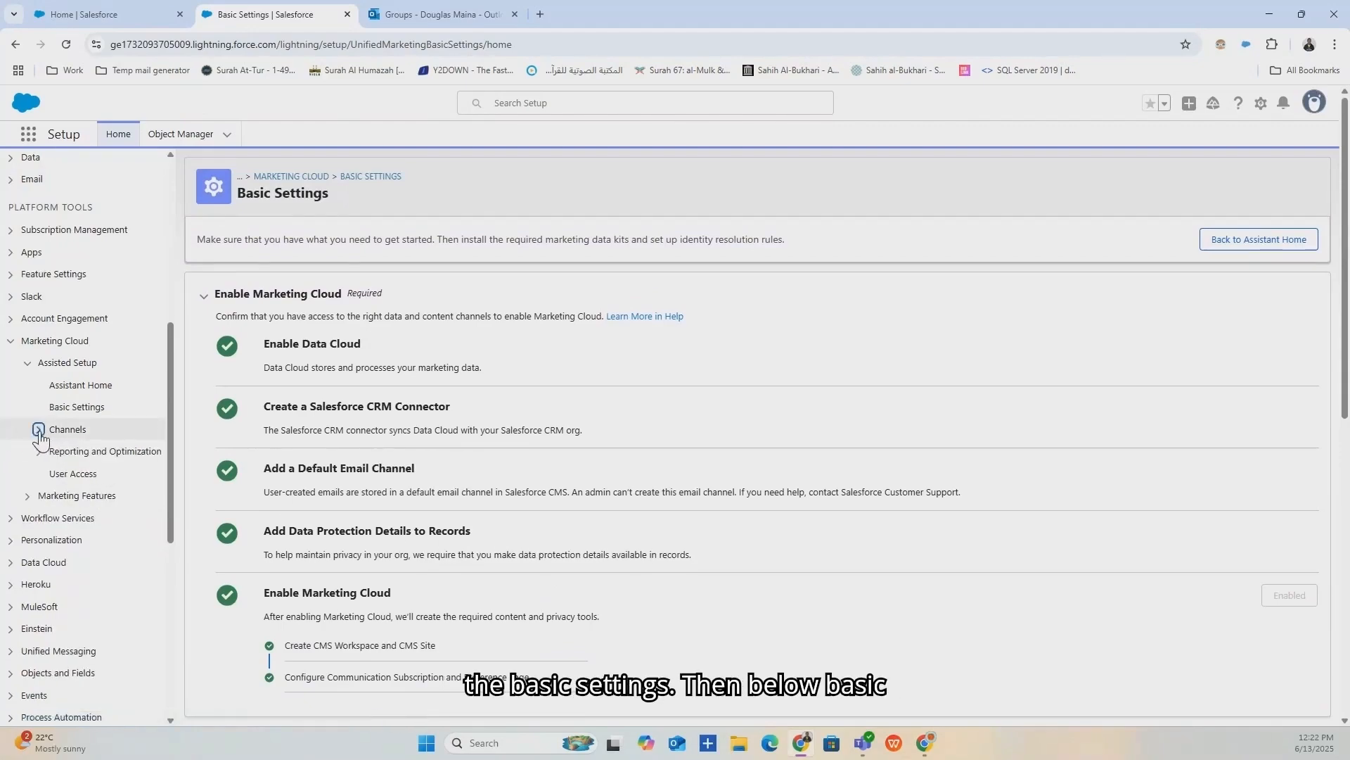
click(39, 431)
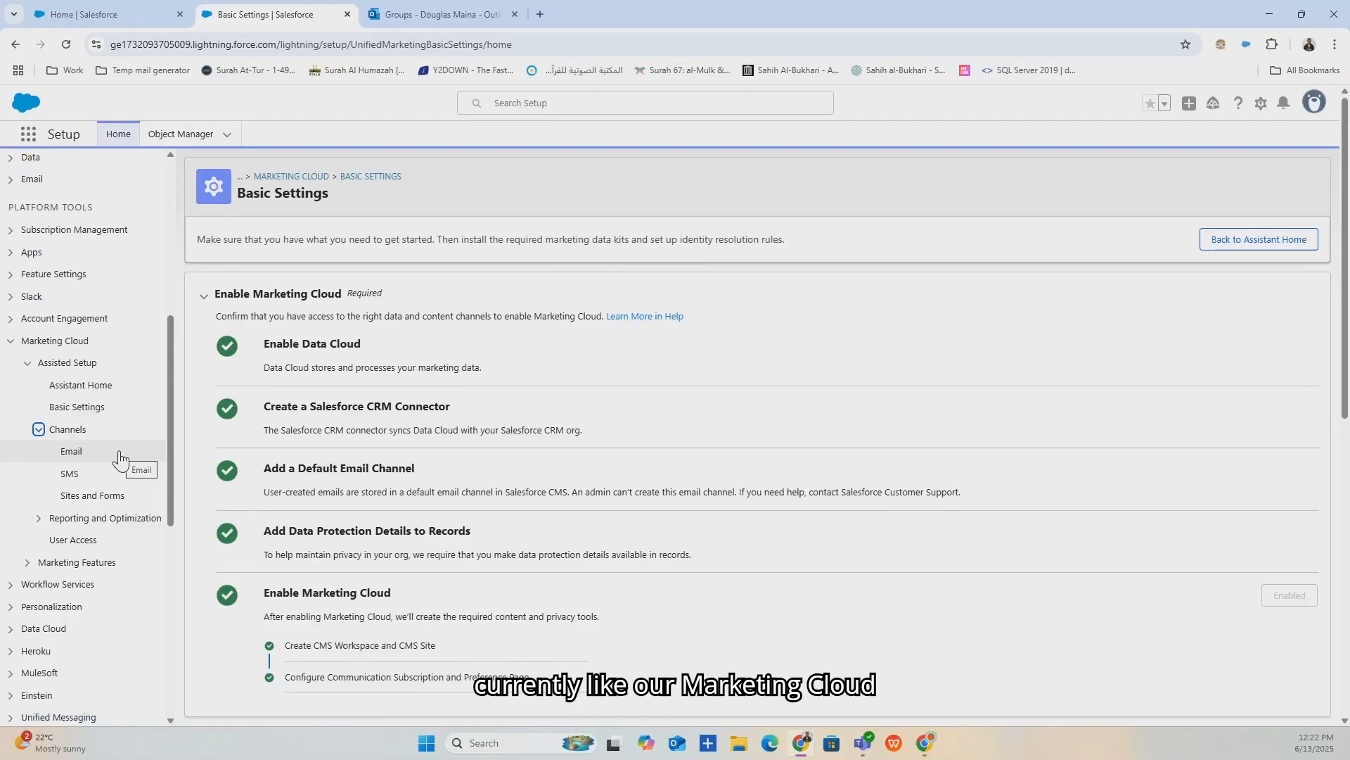
click(72, 453)
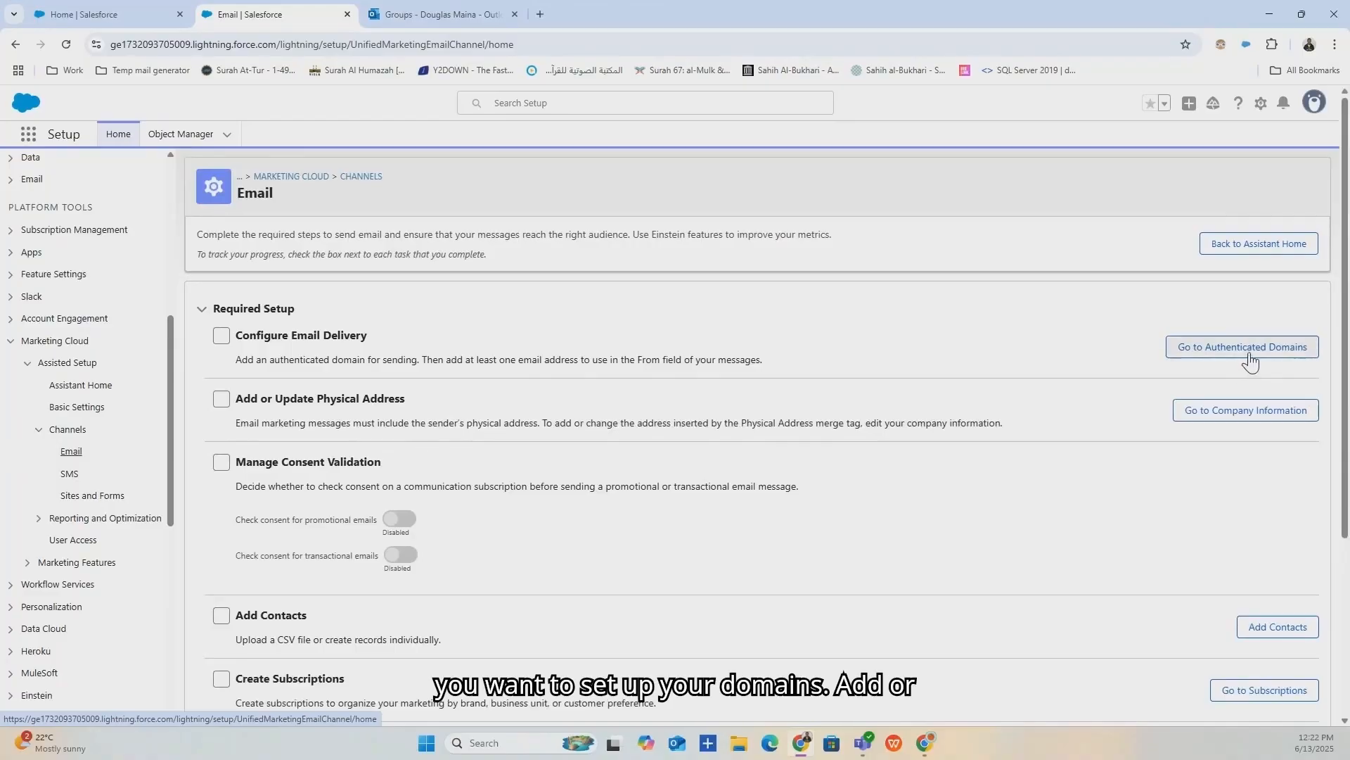
click(399, 518)
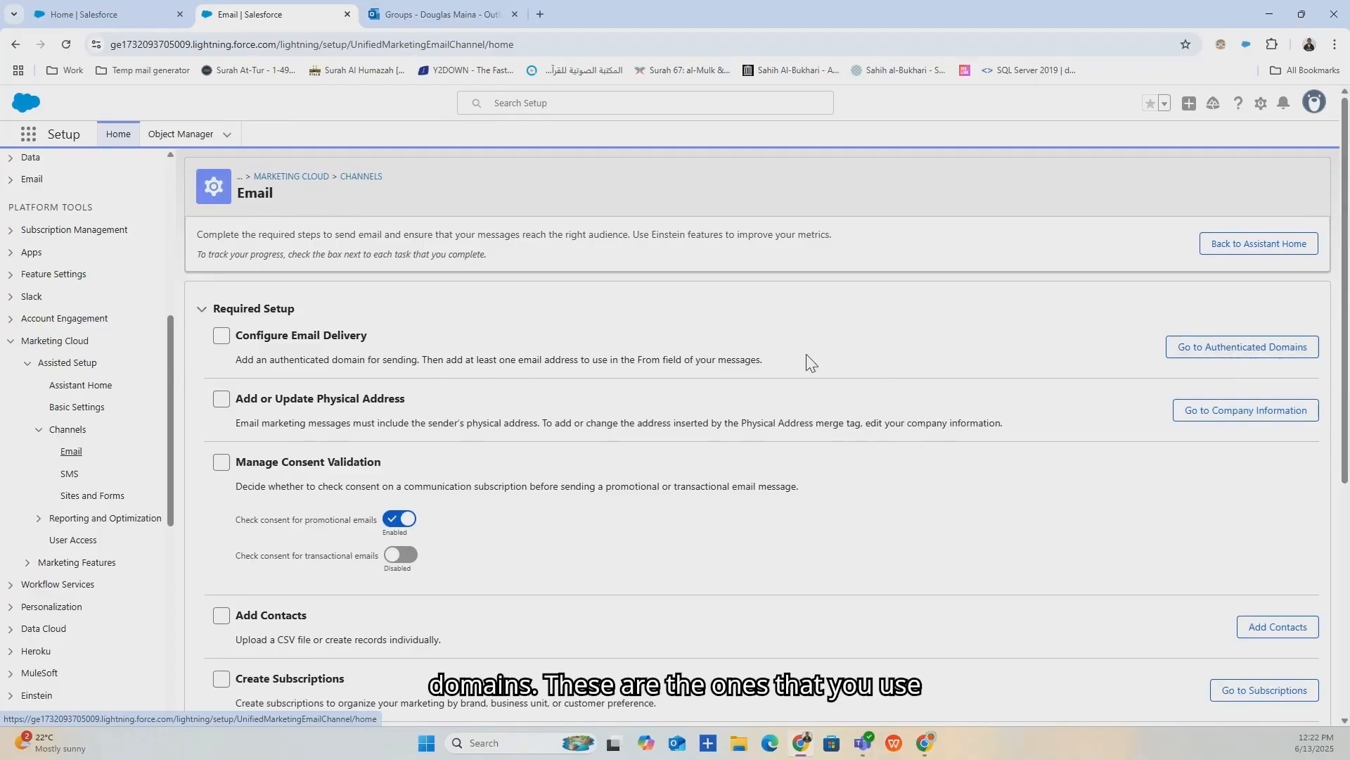
click(1236, 354)
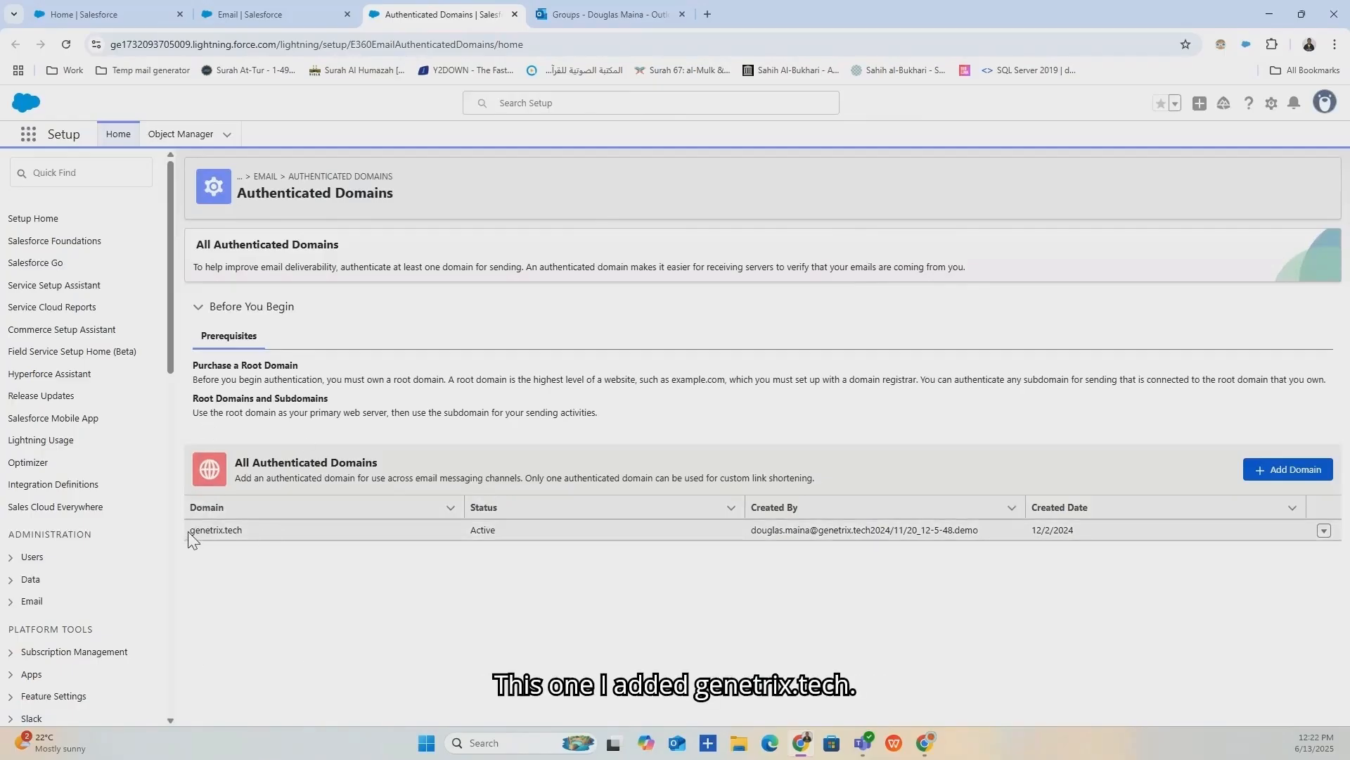
Walk through Add Domain to the Subdomain field, then cancel without adding a domain.
drag(190, 531, 255, 537)
click(455, 637)
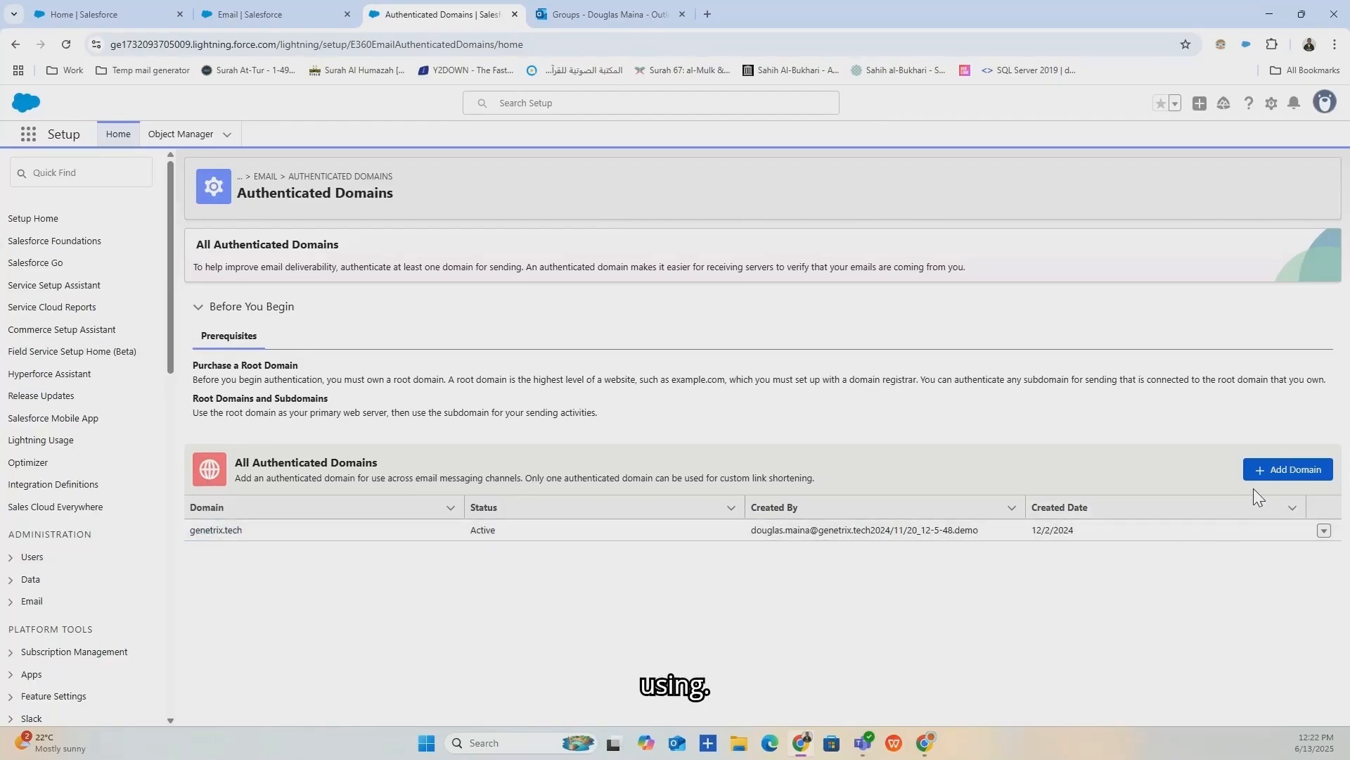
click(1268, 474)
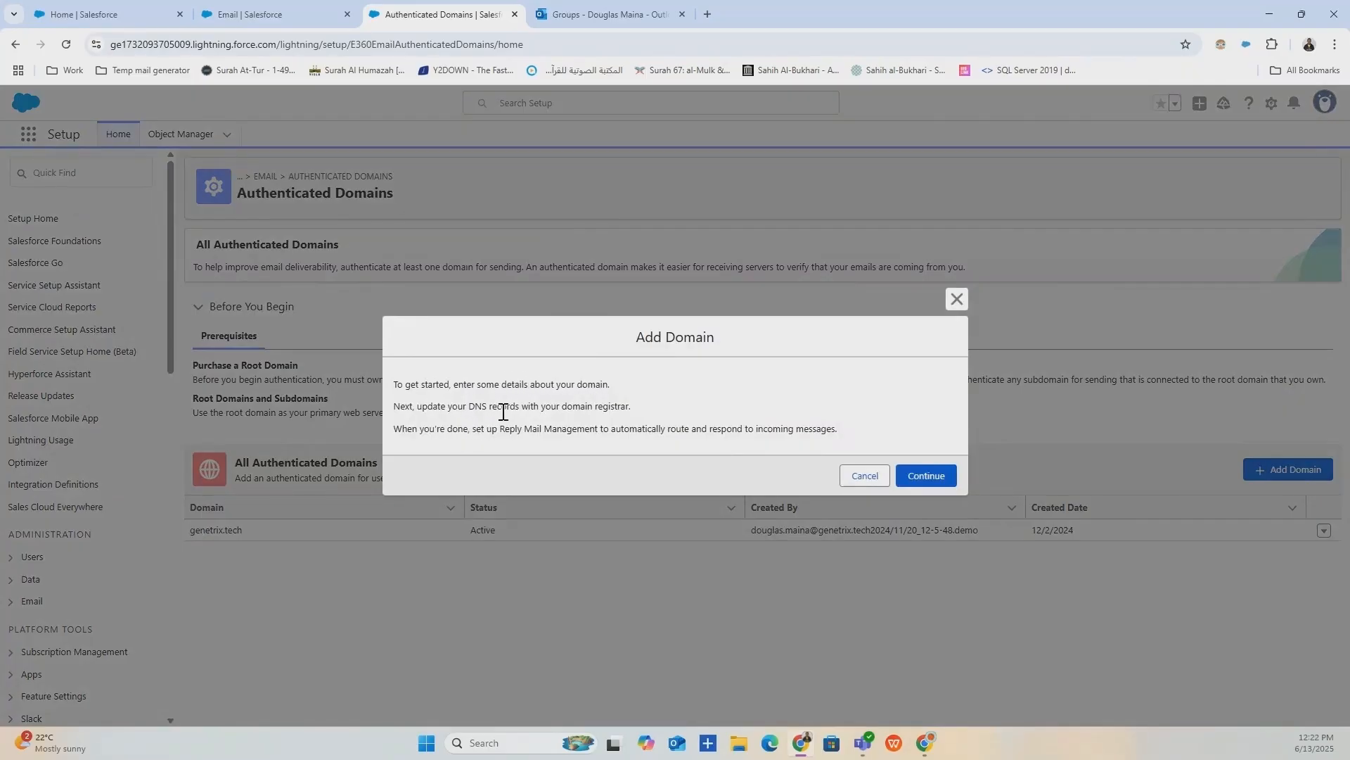
click(920, 490)
click(542, 424)
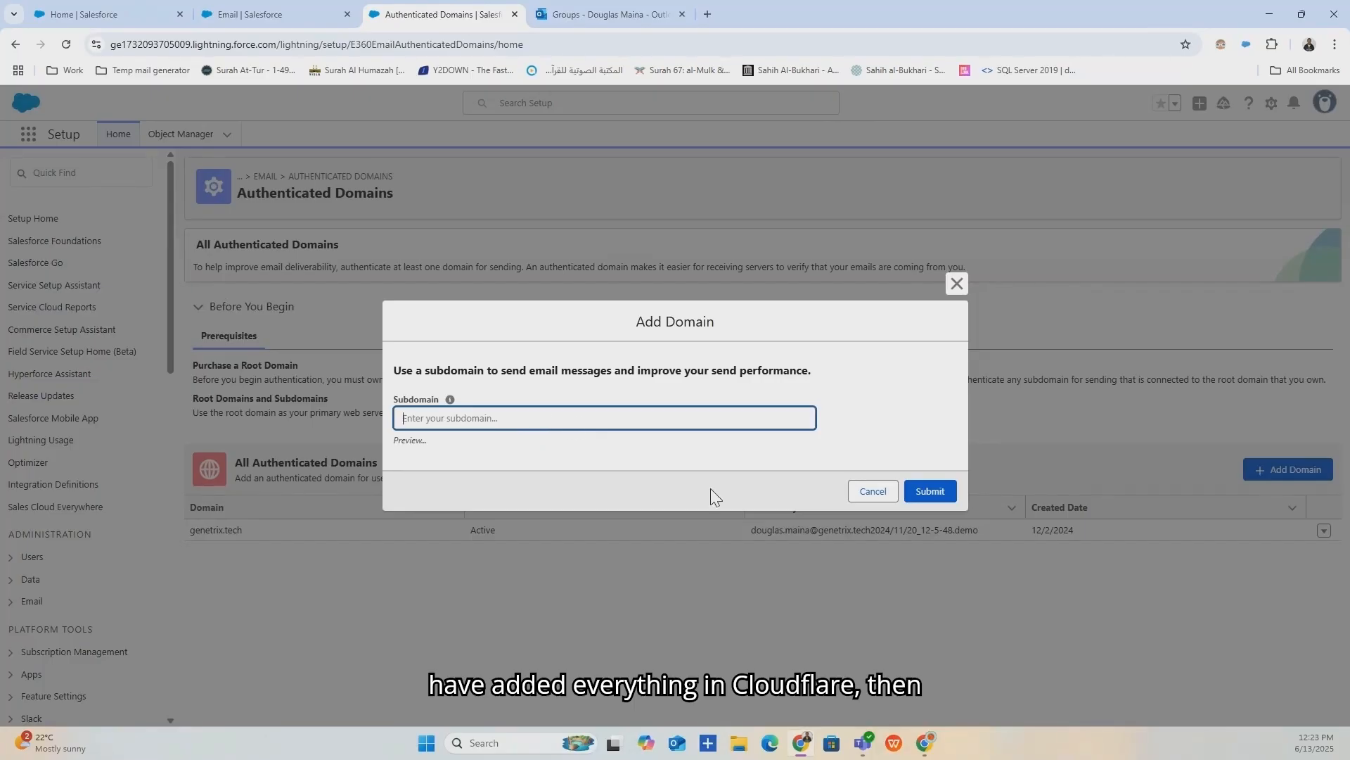
click(956, 285)
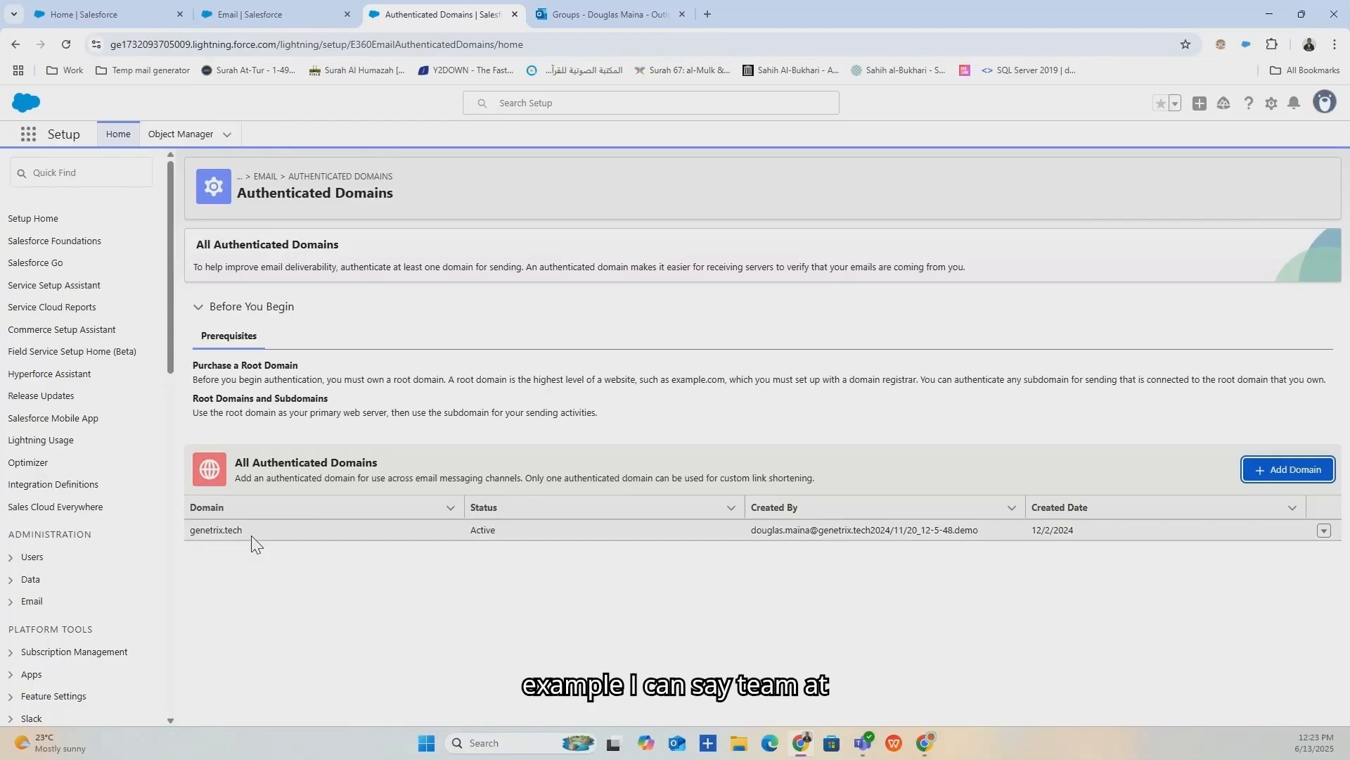
Highlight the genetrix.tech domain again and return to the Email channel setup page.
drag(251, 529, 187, 536)
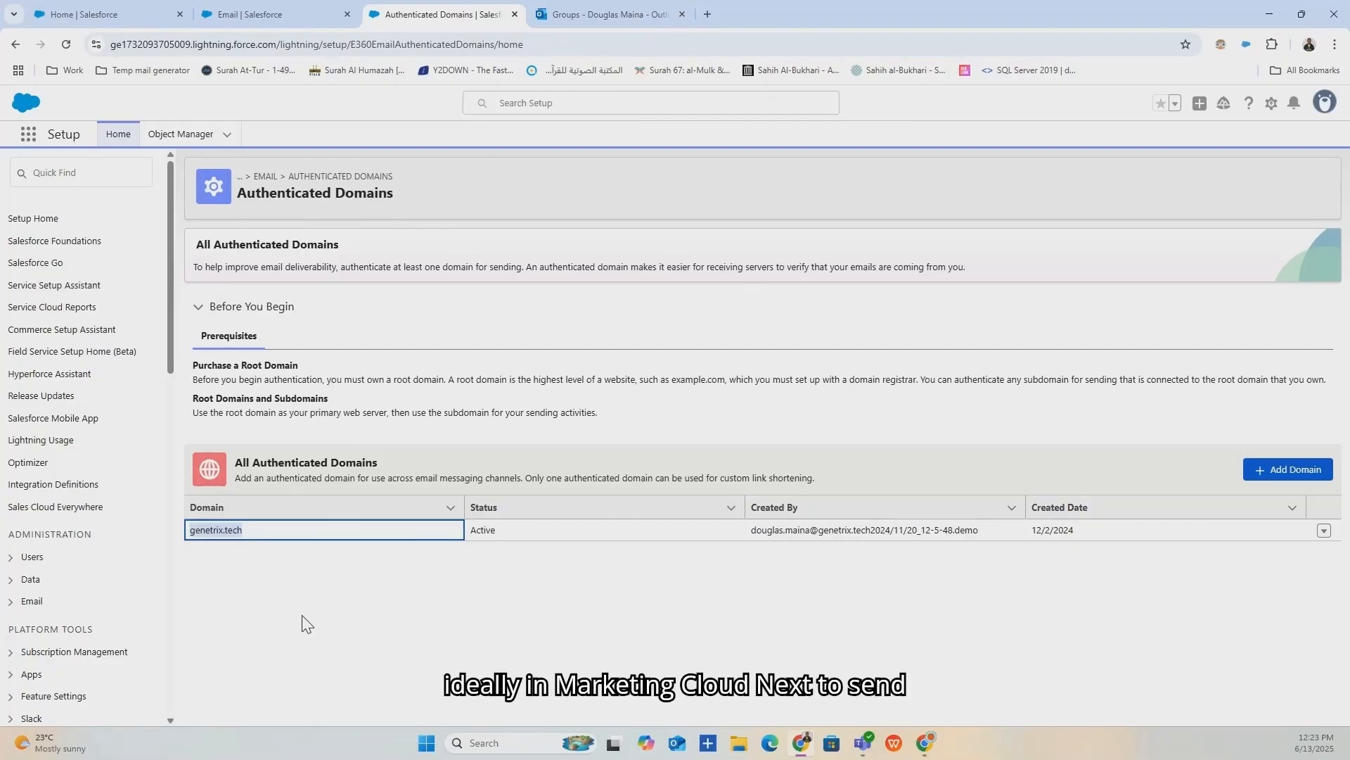
click(321, 624)
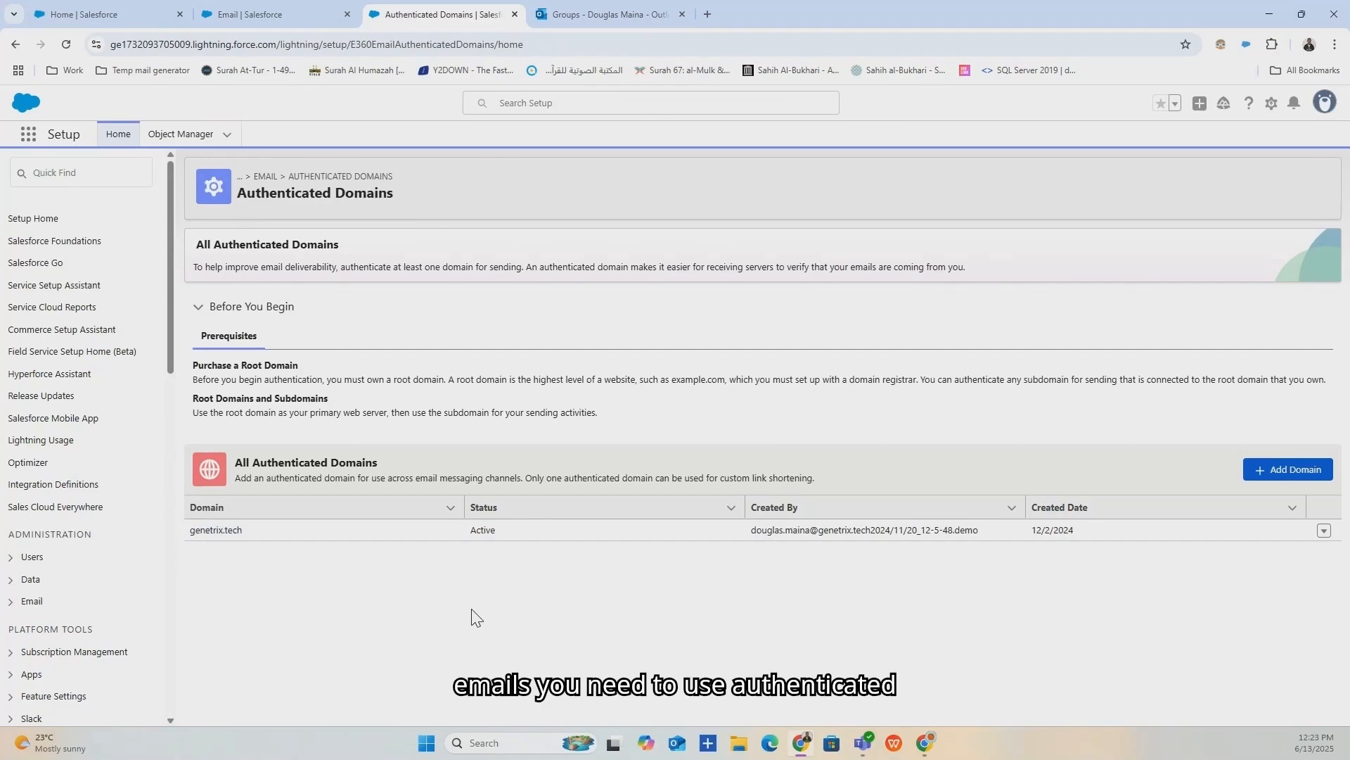
click(286, 10)
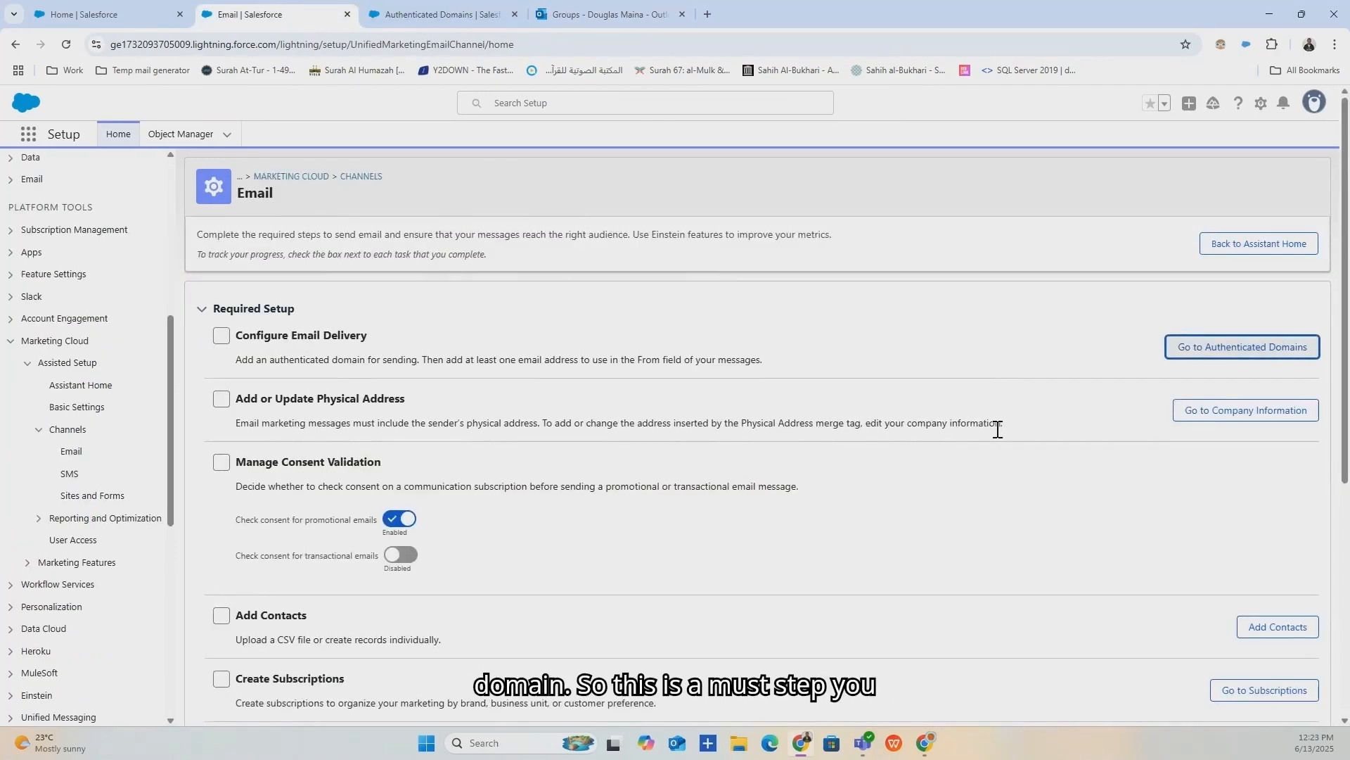
Highlight the sender physical address requirement and open Company Information in a new tab.
drag(1013, 430, 235, 426)
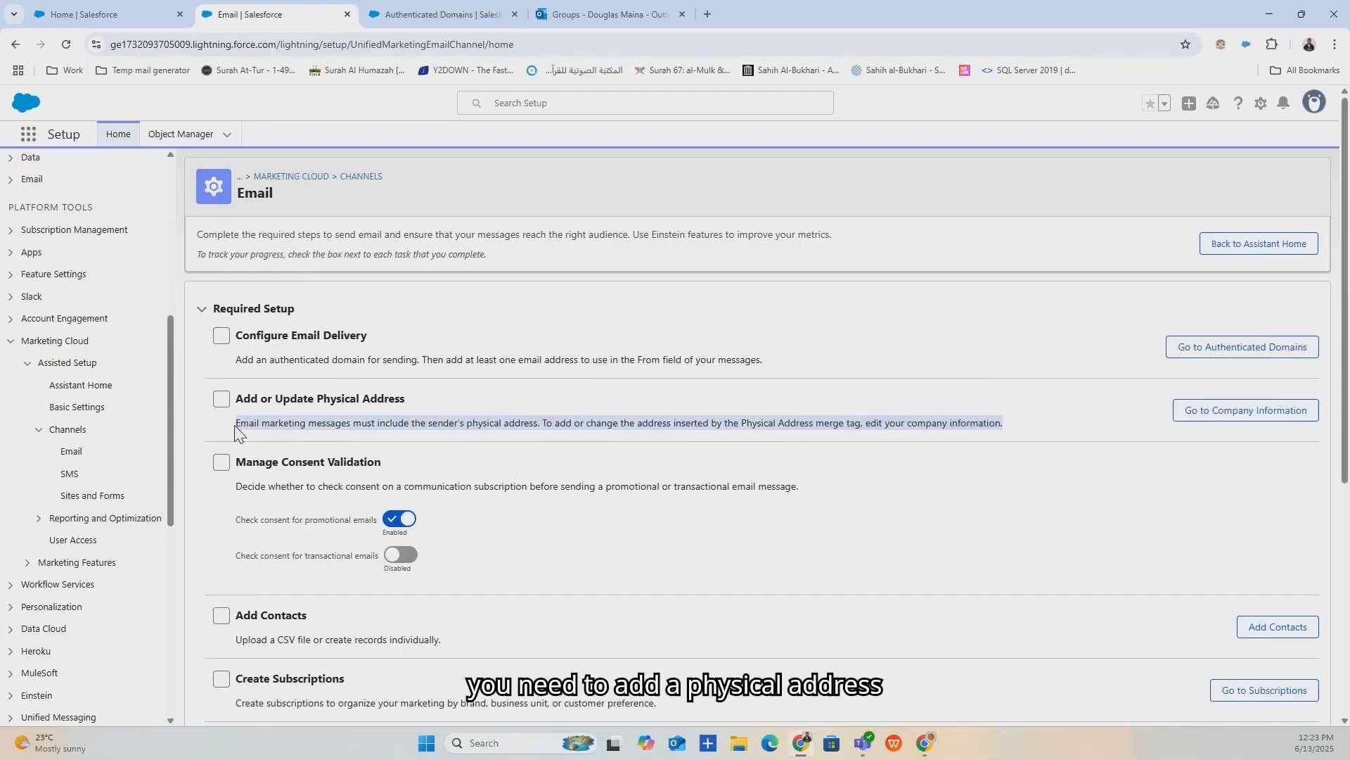
click(533, 398)
drag(237, 426, 537, 427)
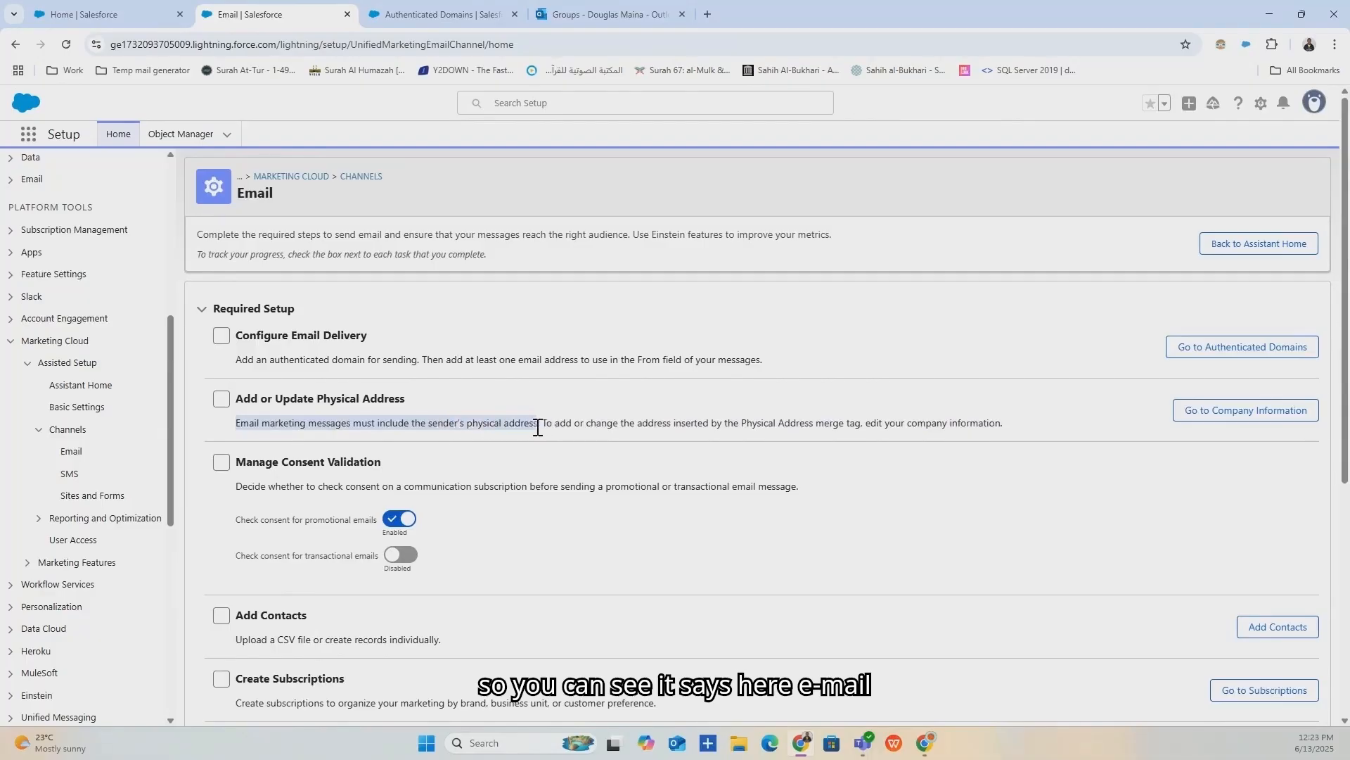
click(1195, 417)
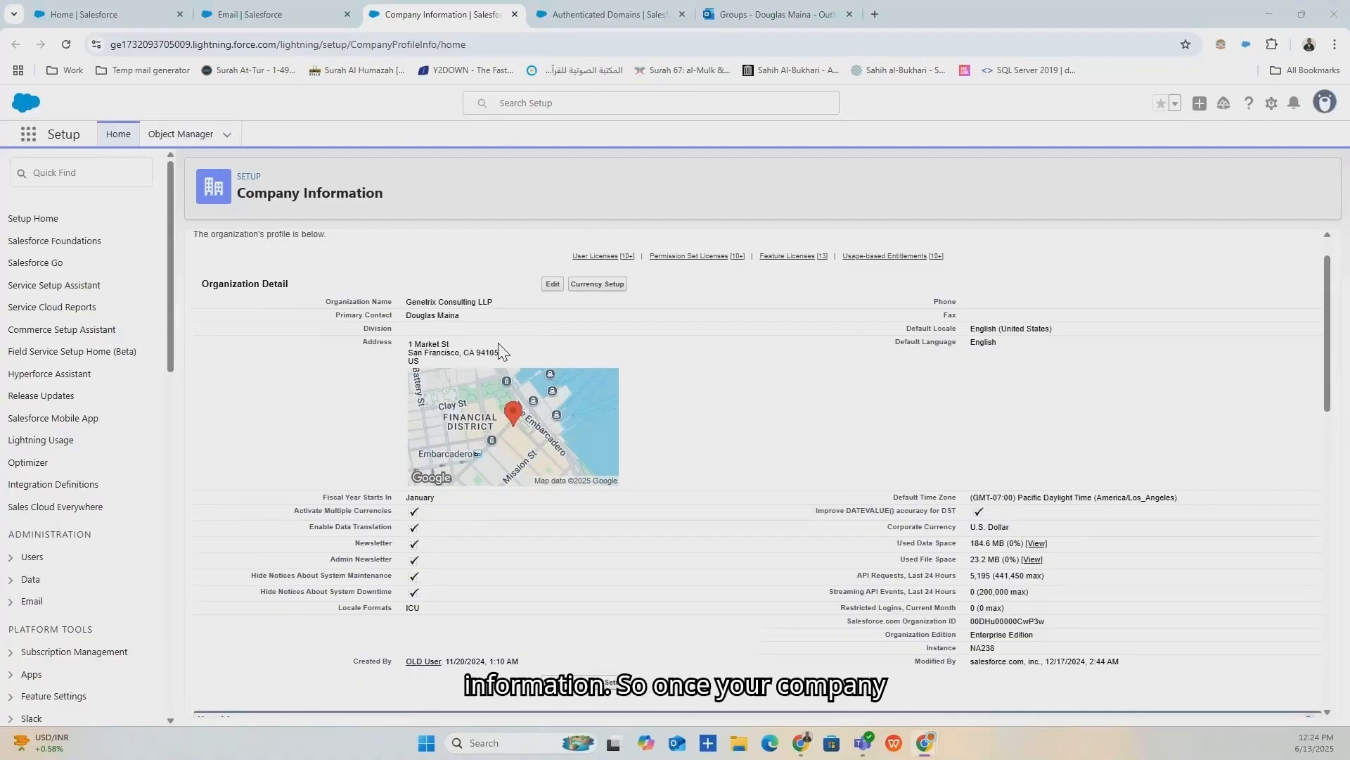
Highlight the company address and organization name Genetrix Consulting LLP, then return to Email setup.
triple_click(420, 349)
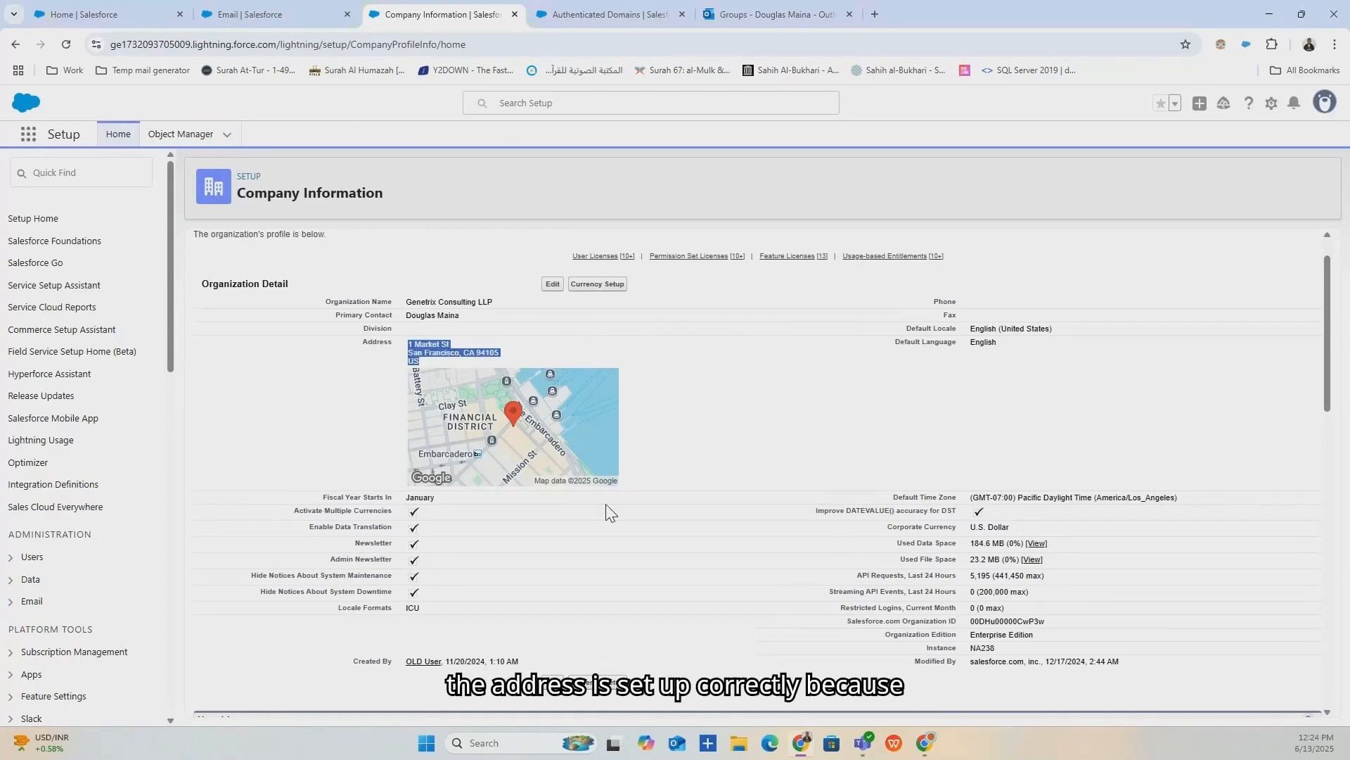
drag(493, 302, 406, 303)
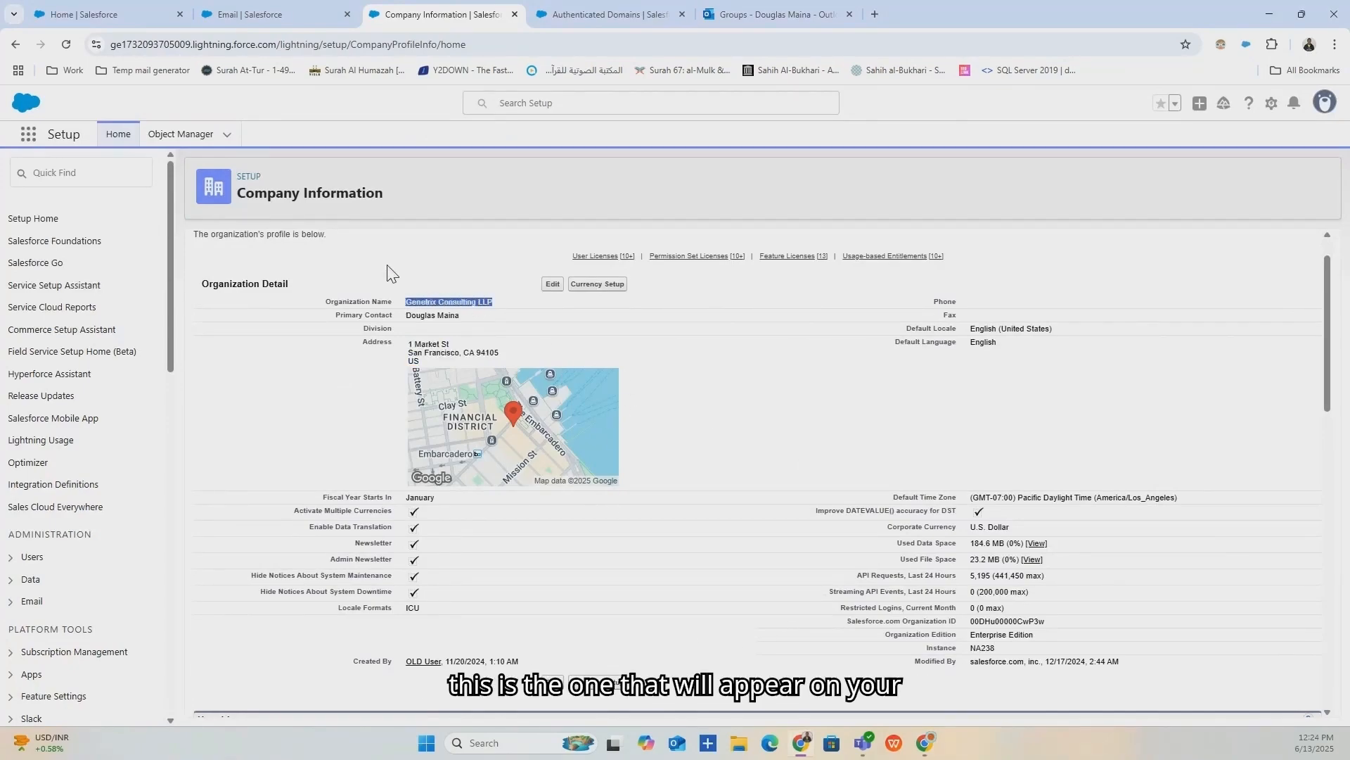
click(331, 14)
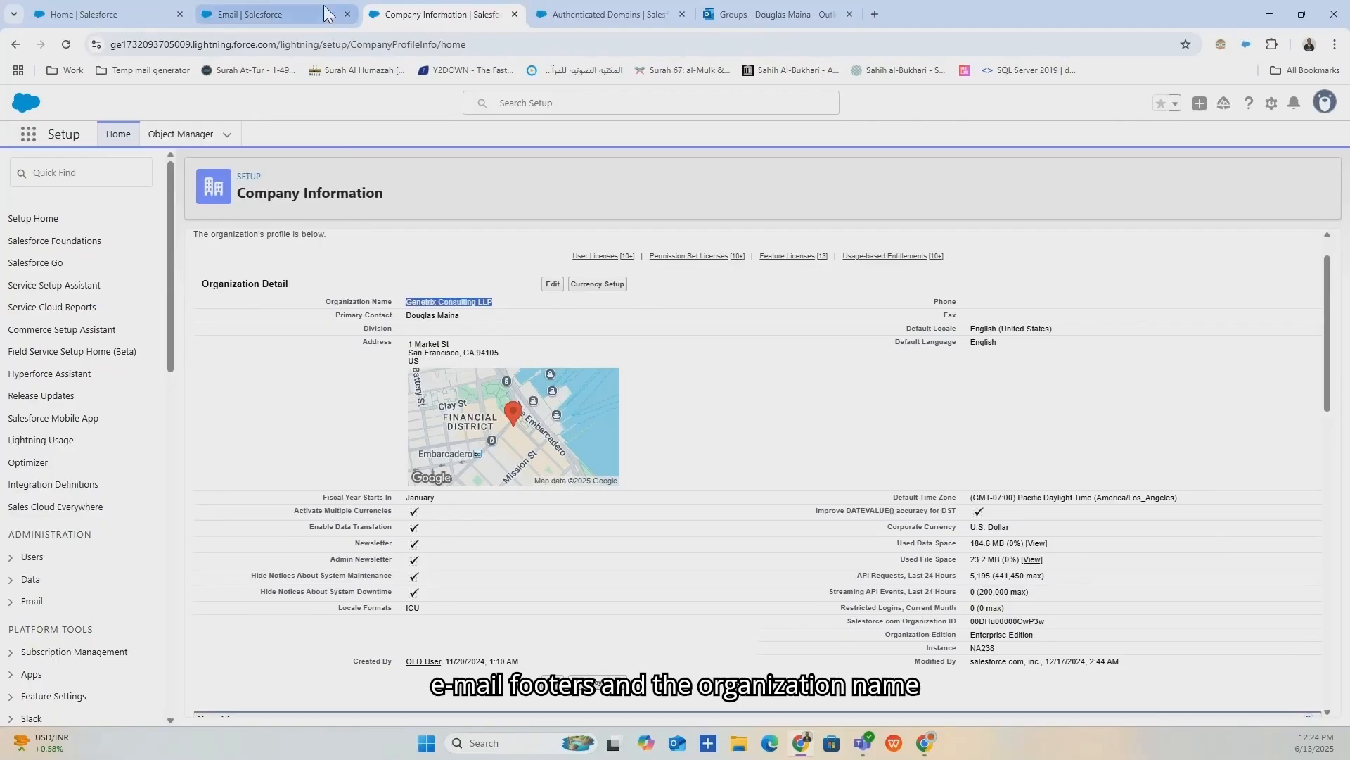
click(419, 8)
click(336, 12)
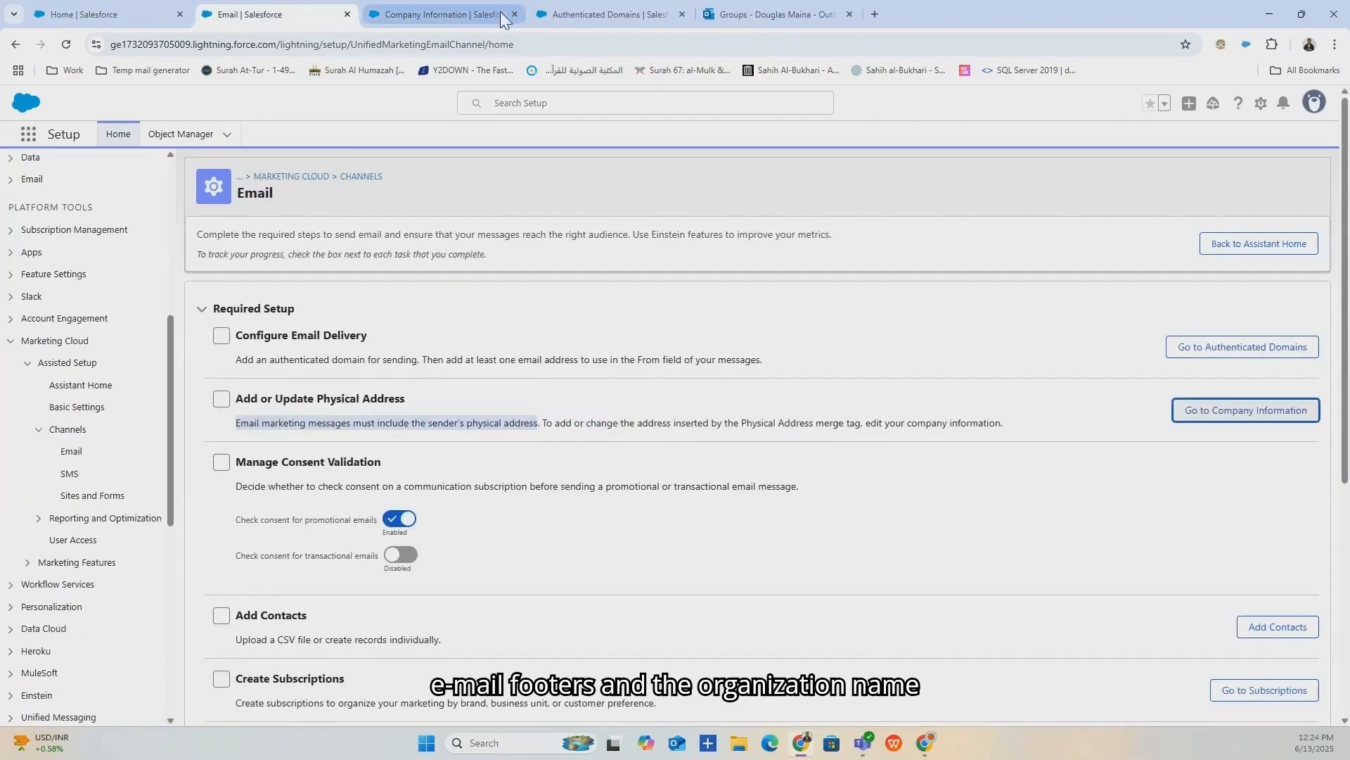
Close the Company Information and Authenticated Domains tabs and review the consent validation description.
click(515, 14)
click(514, 14)
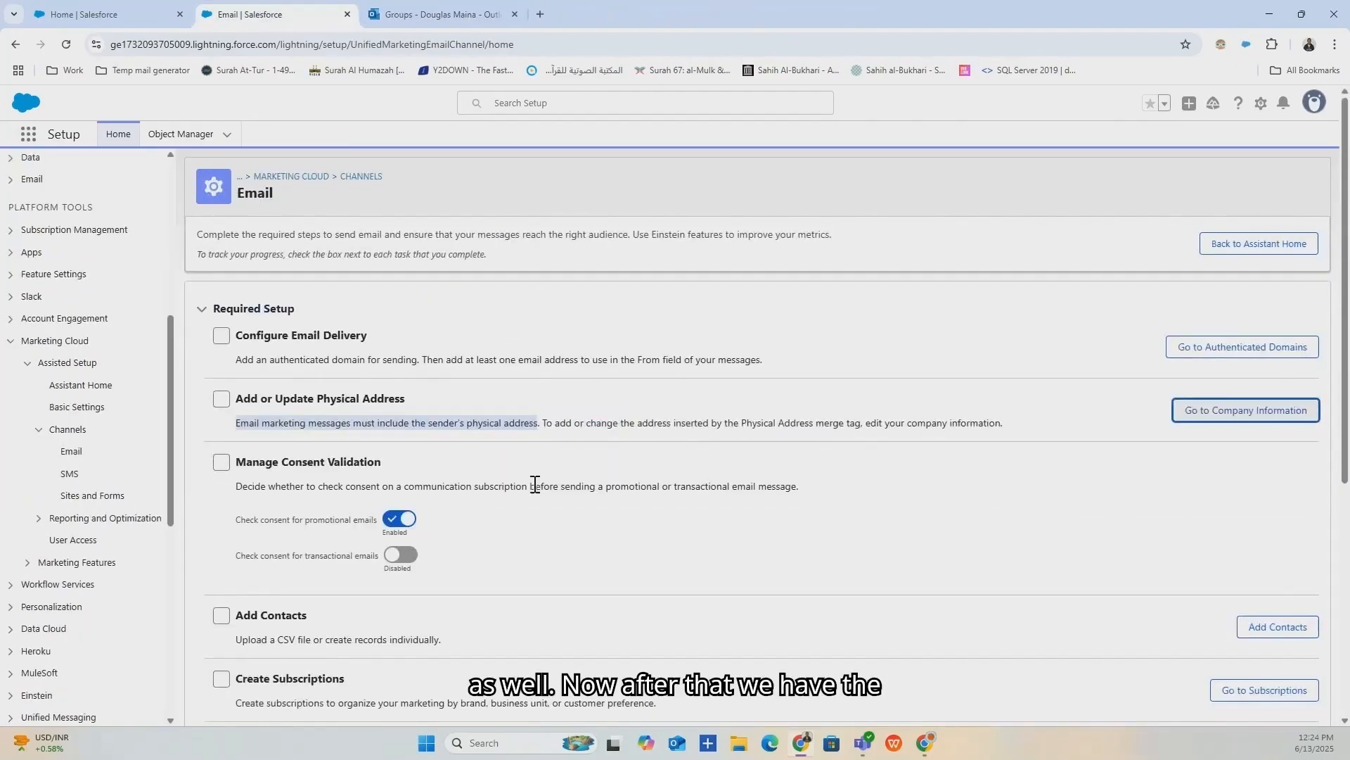
scroll(536, 503, down, 2)
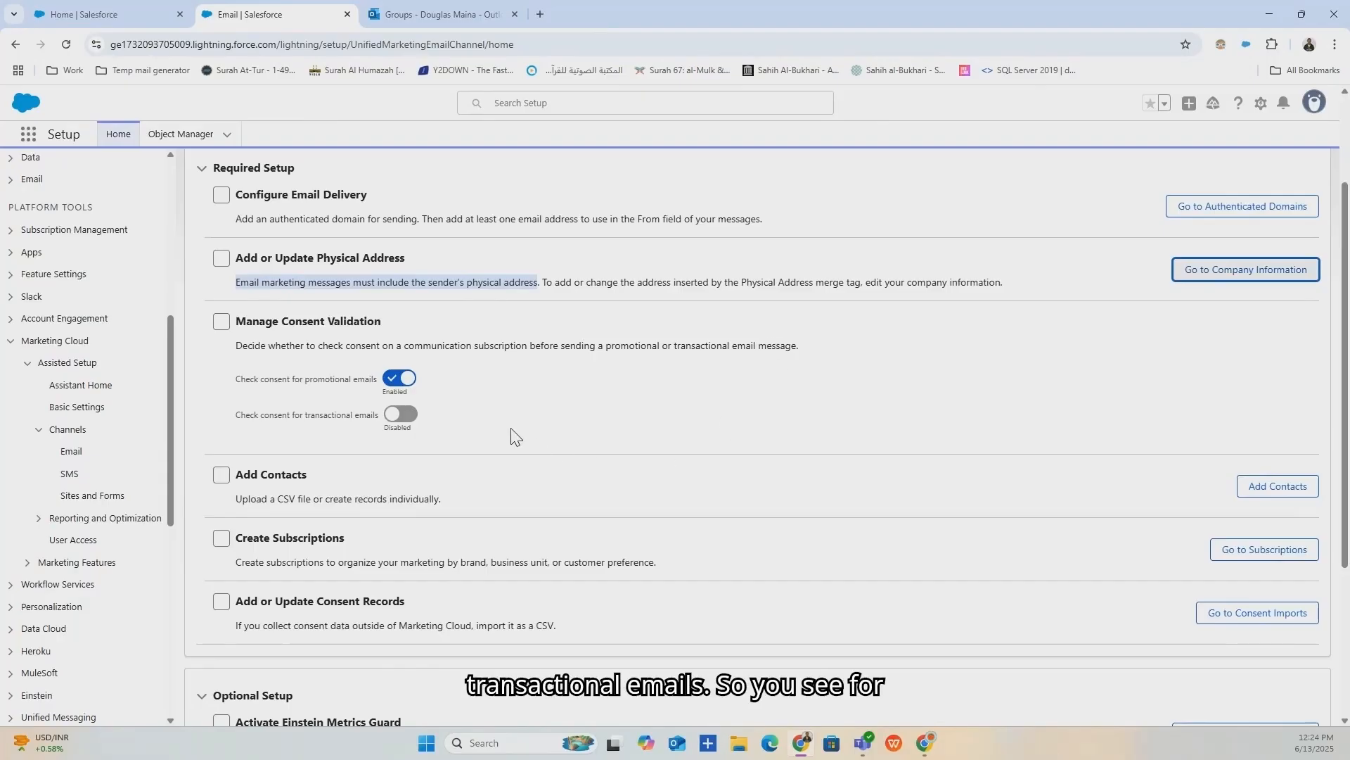
click(232, 389)
drag(230, 382, 377, 383)
Toggle promotional consent checking off and back on, then open Consent from the Marketing home.
click(391, 384)
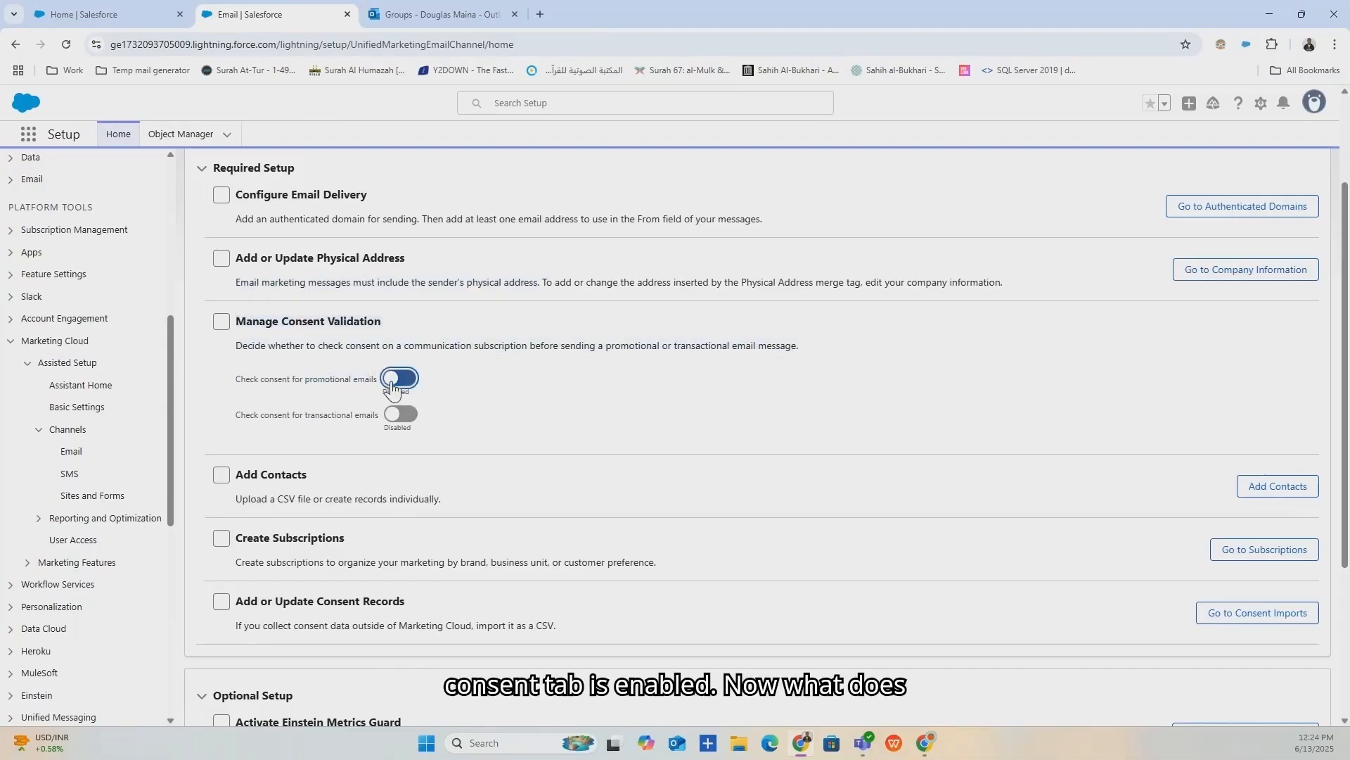
click(392, 383)
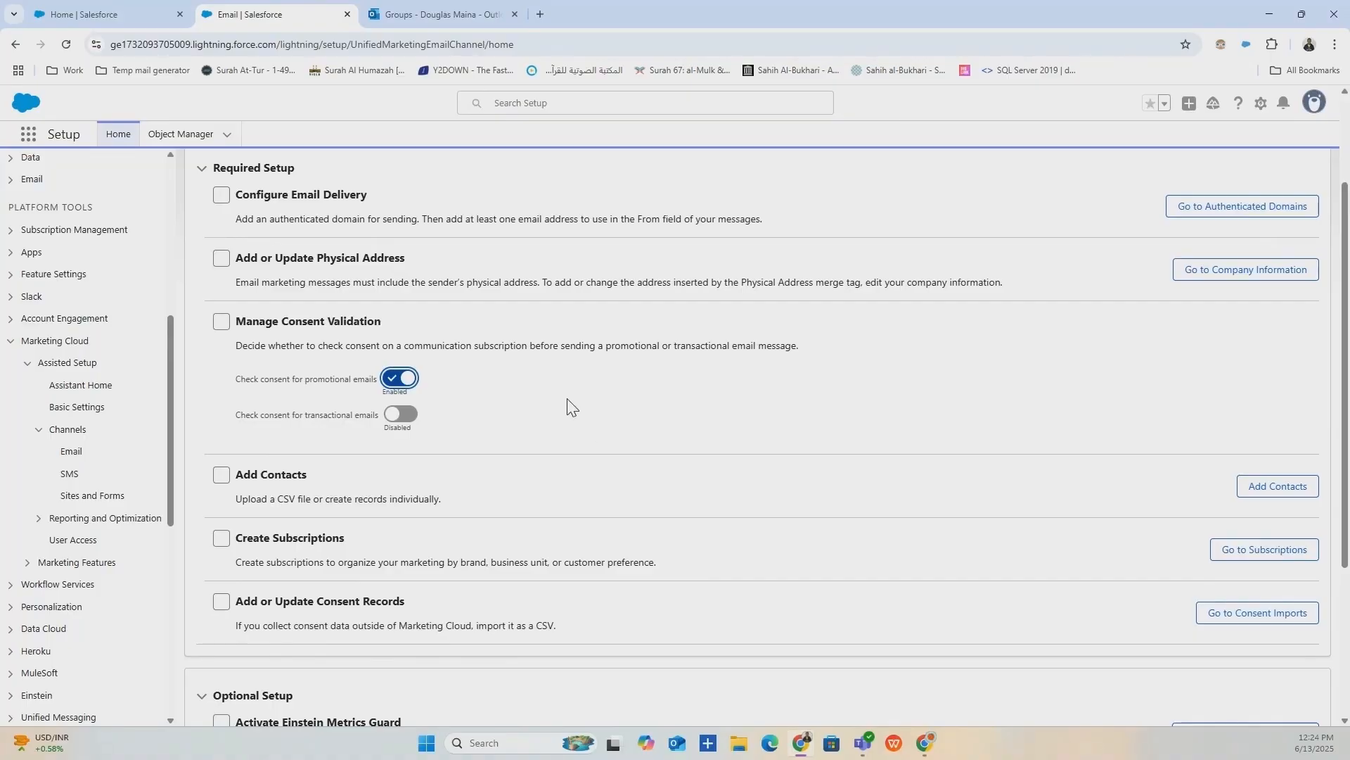
click(113, 14)
click(786, 148)
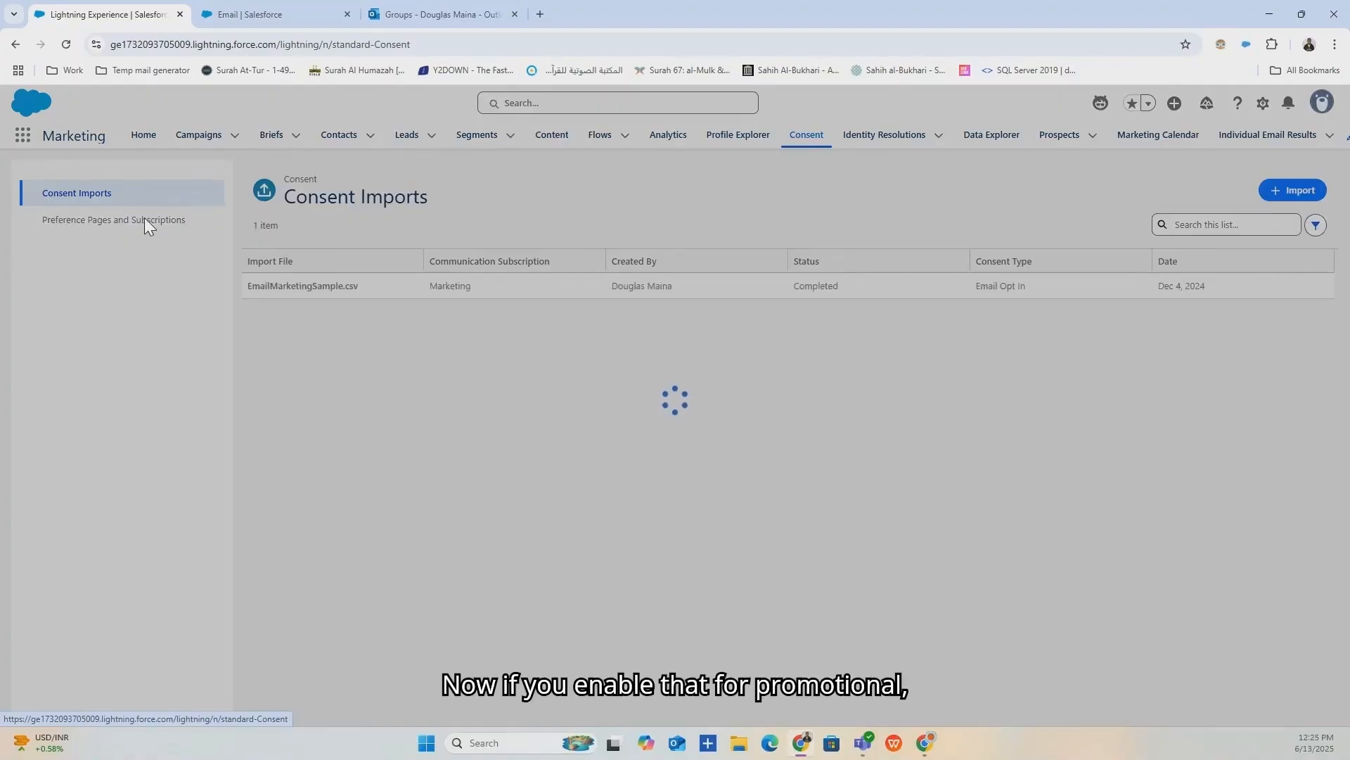
click(145, 219)
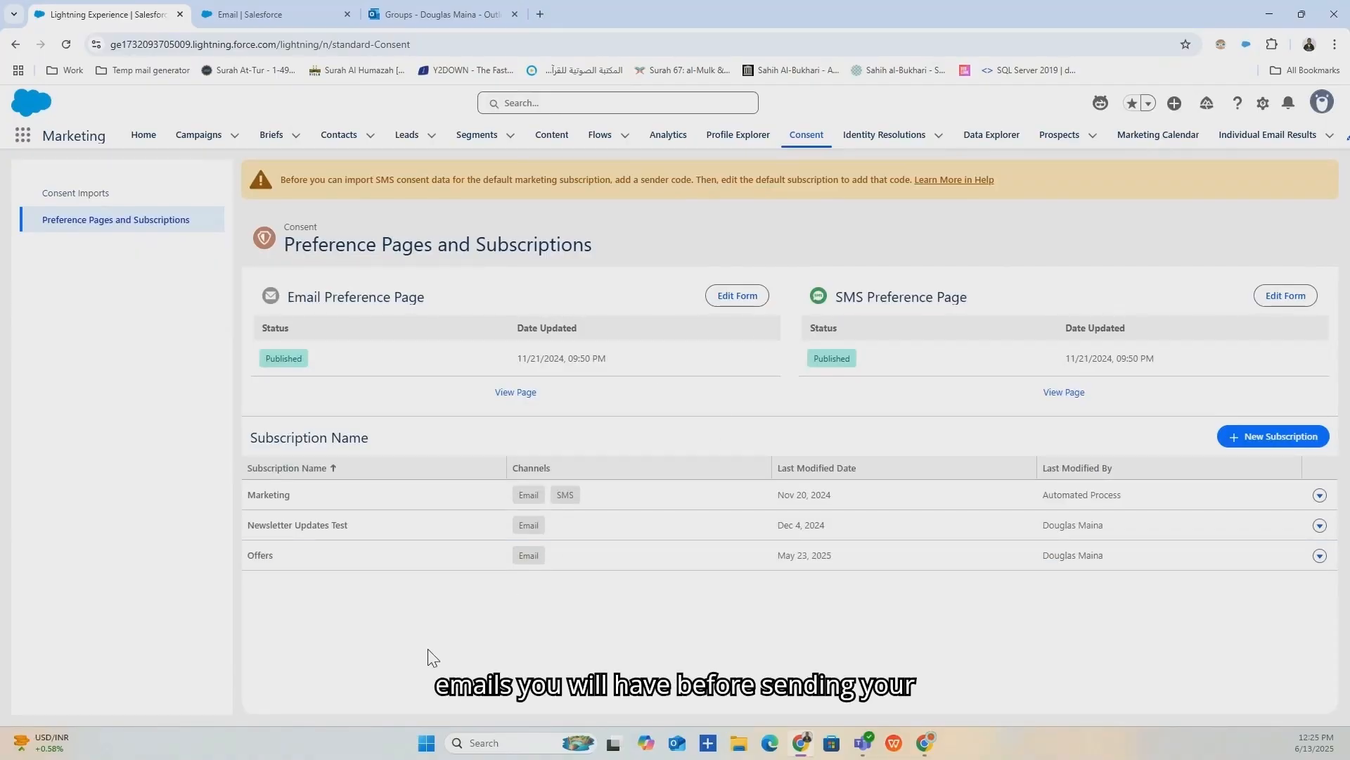
click(330, 15)
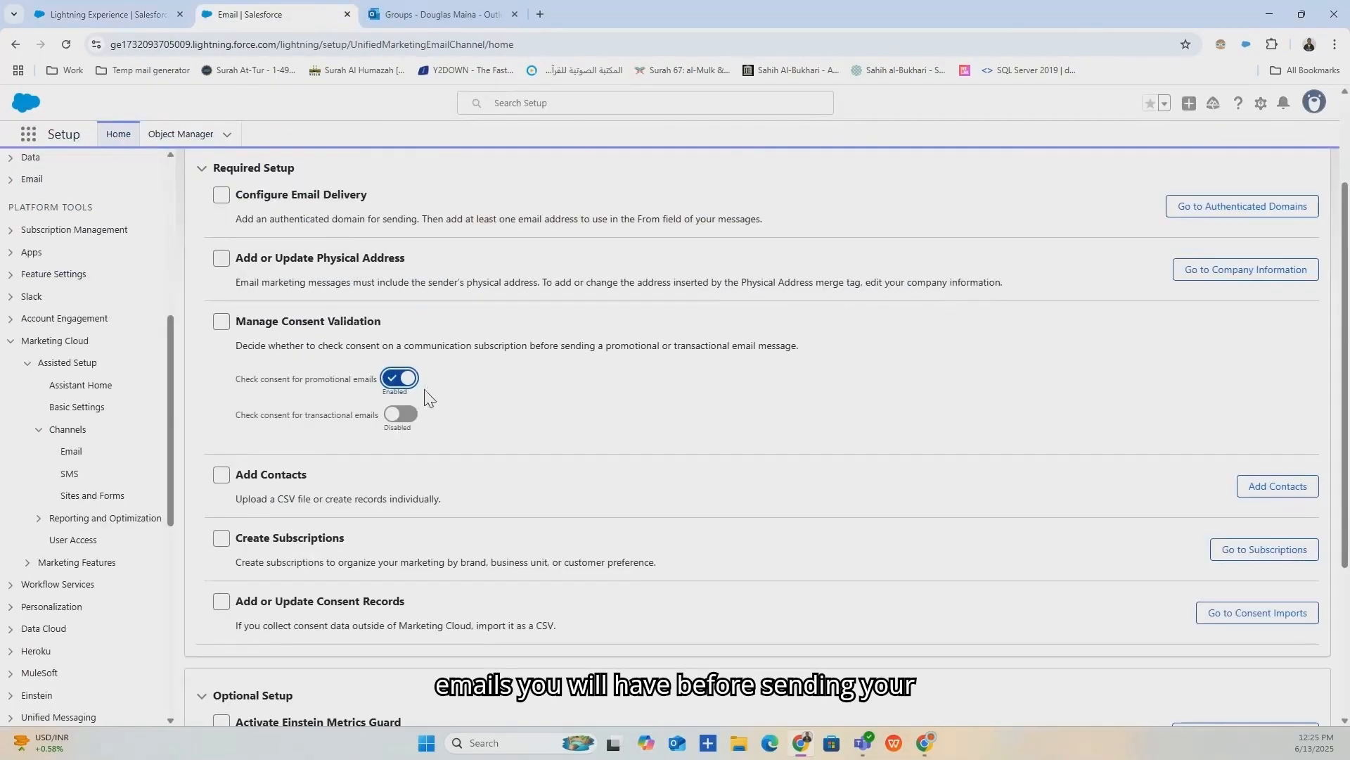
click(113, 15)
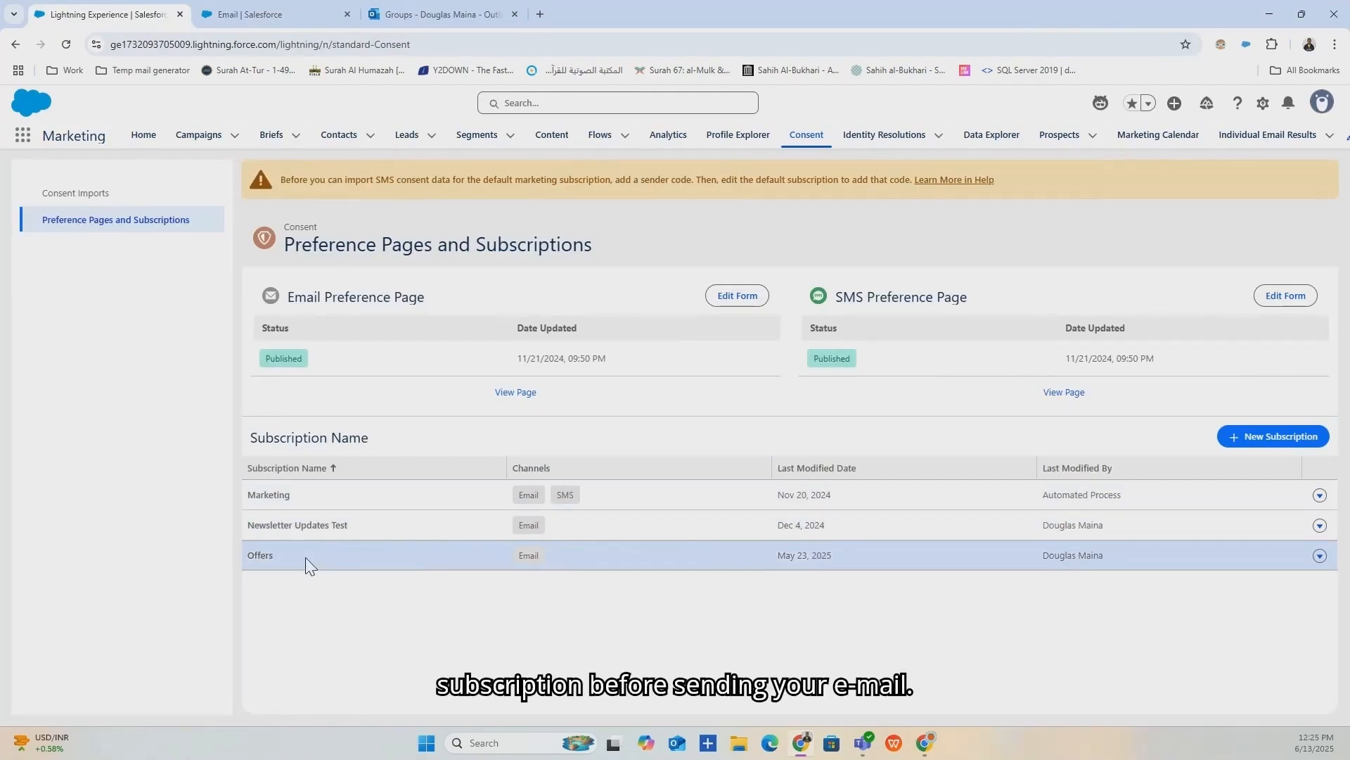
click(253, 14)
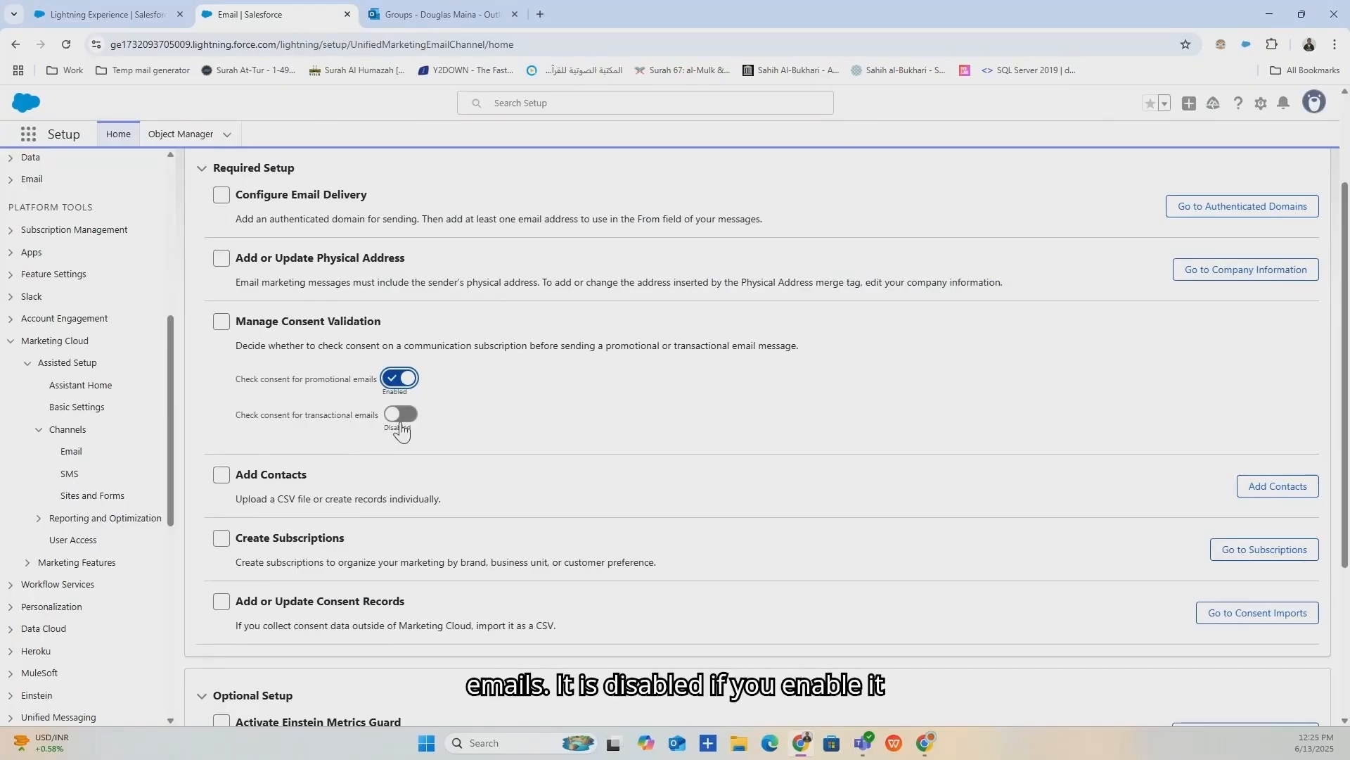
click(105, 14)
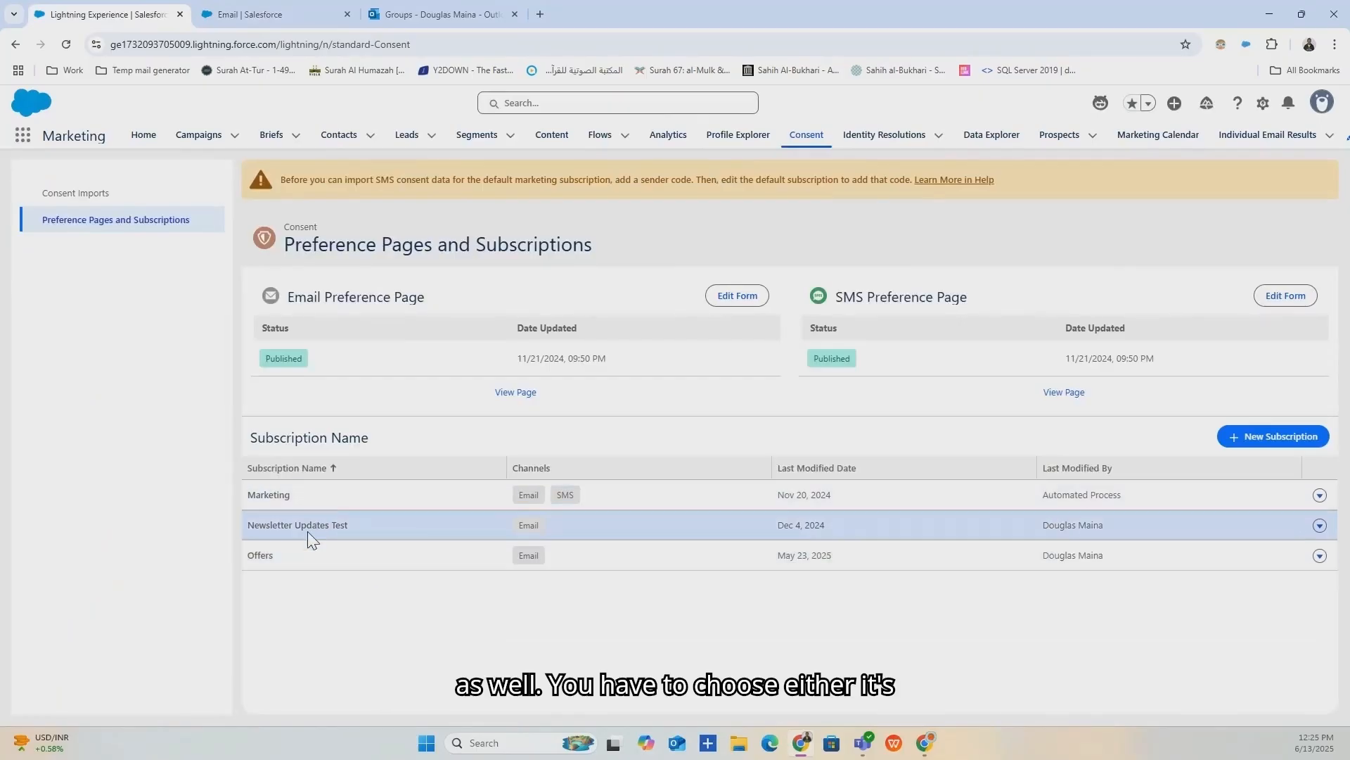
click(266, 16)
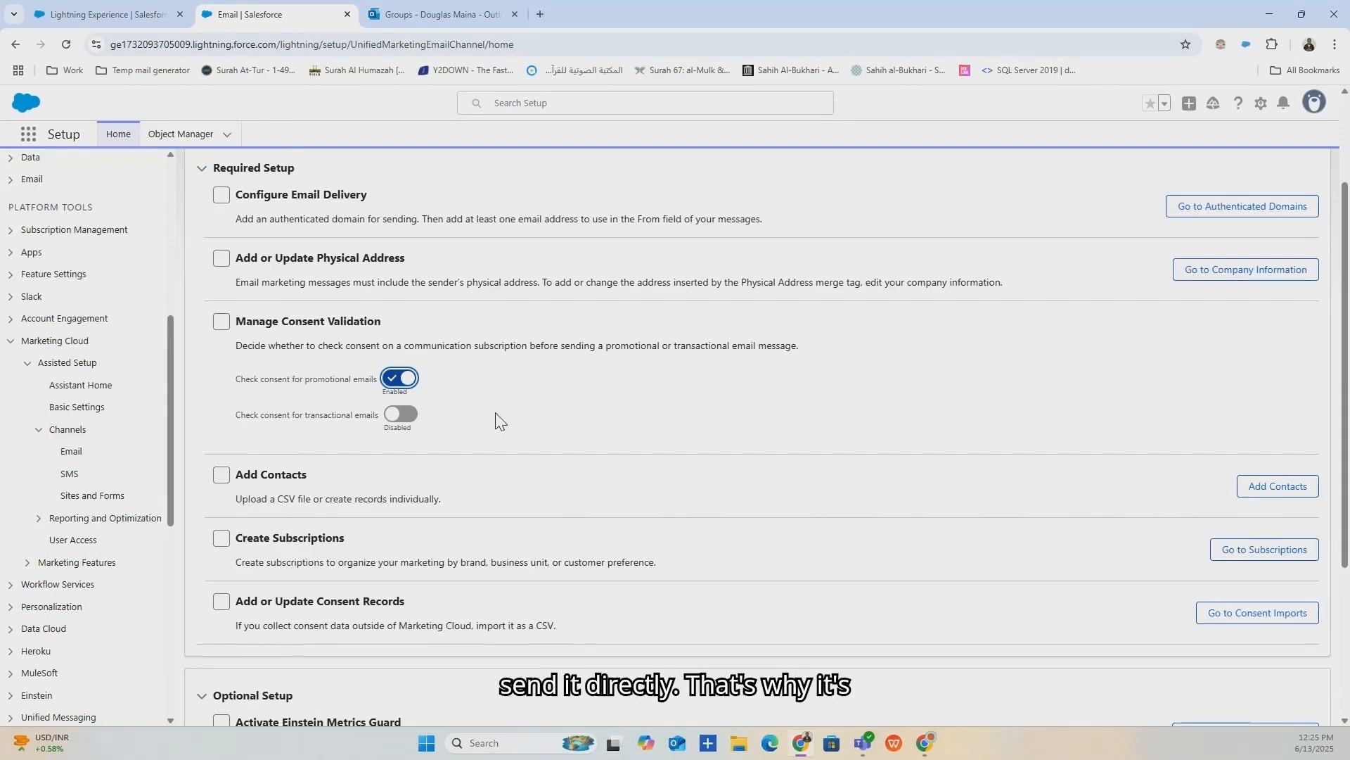
scroll(499, 420, down, 3)
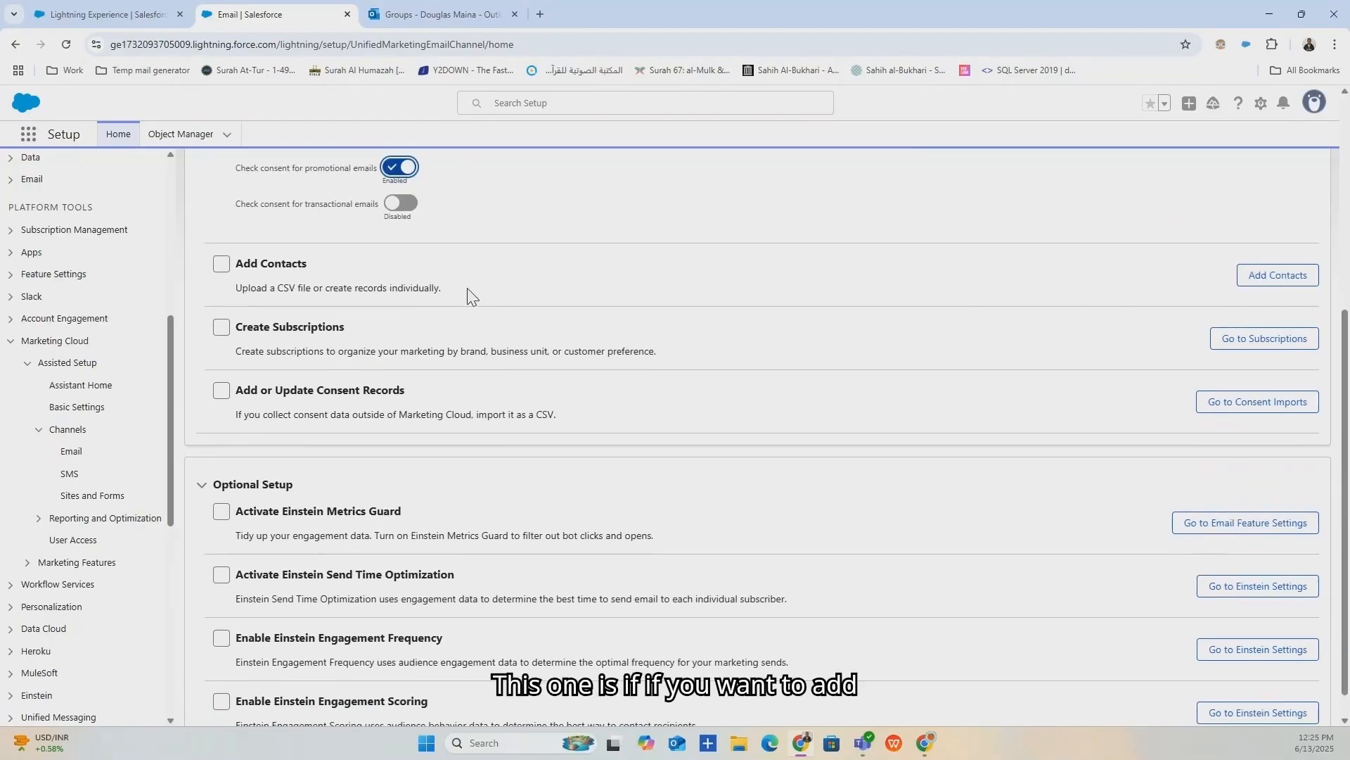
drag(445, 291, 395, 292)
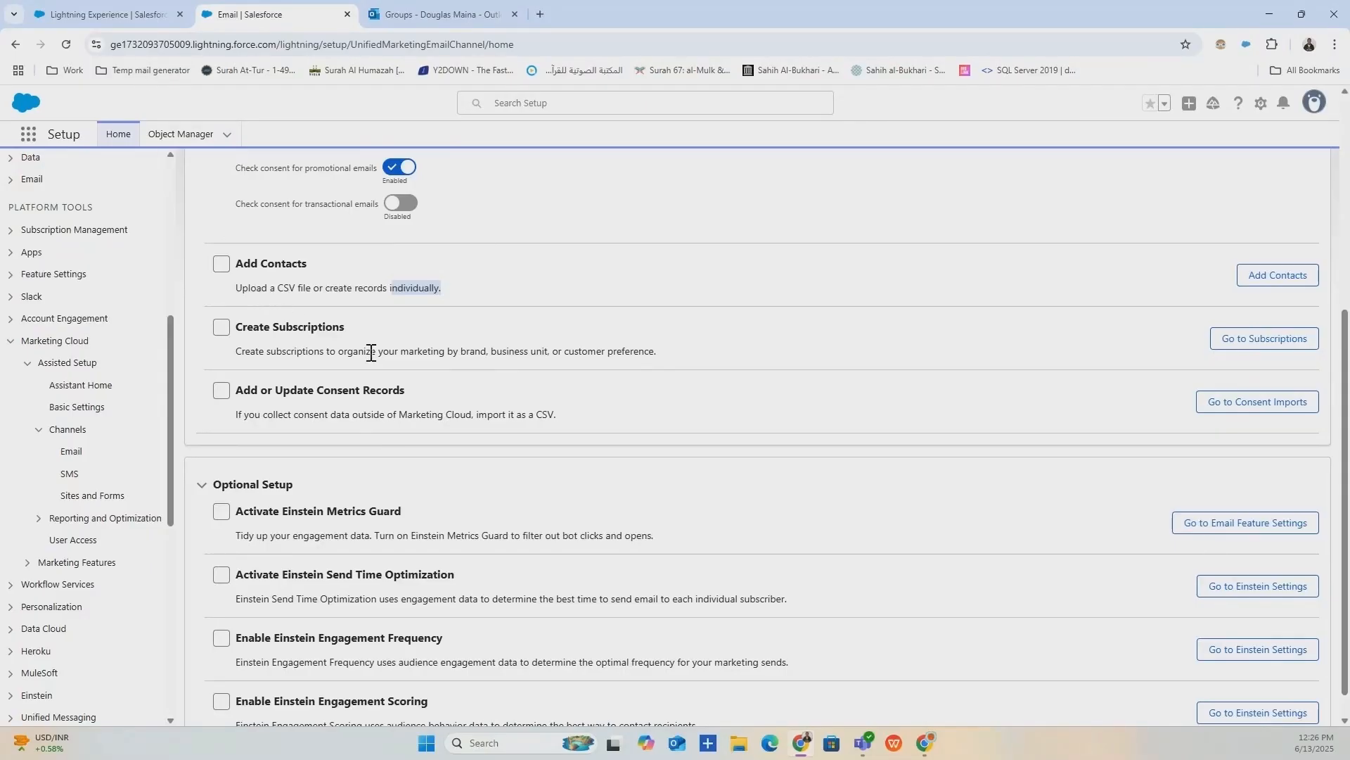
scroll(316, 211, up, 1)
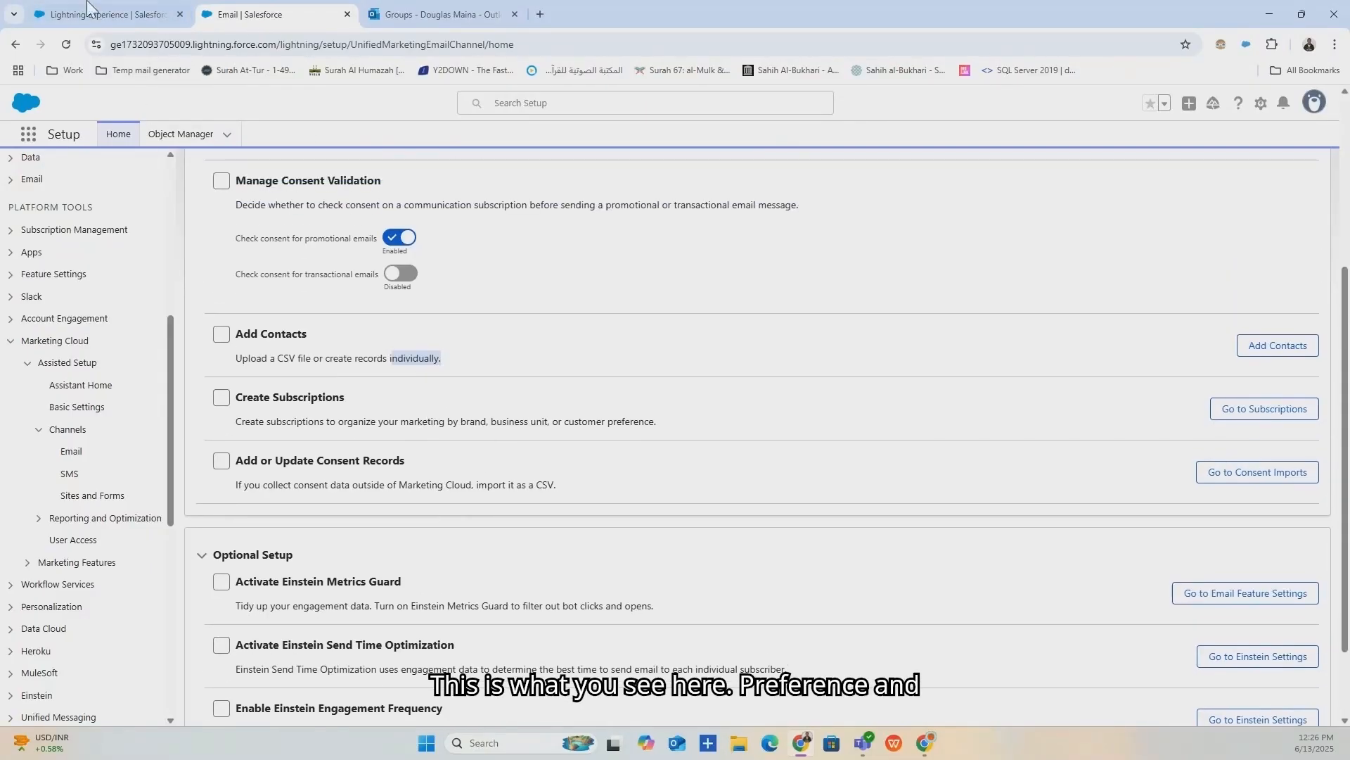
click(109, 14)
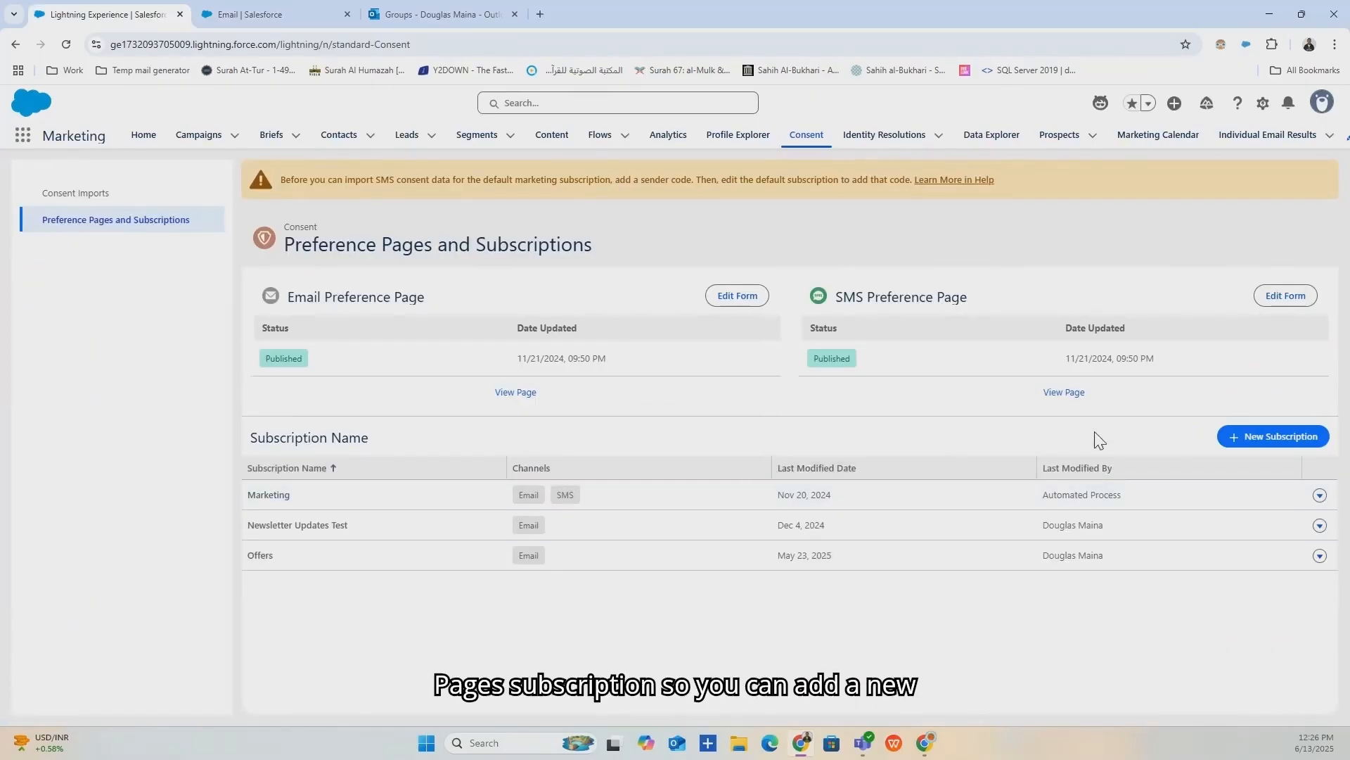
click(1239, 441)
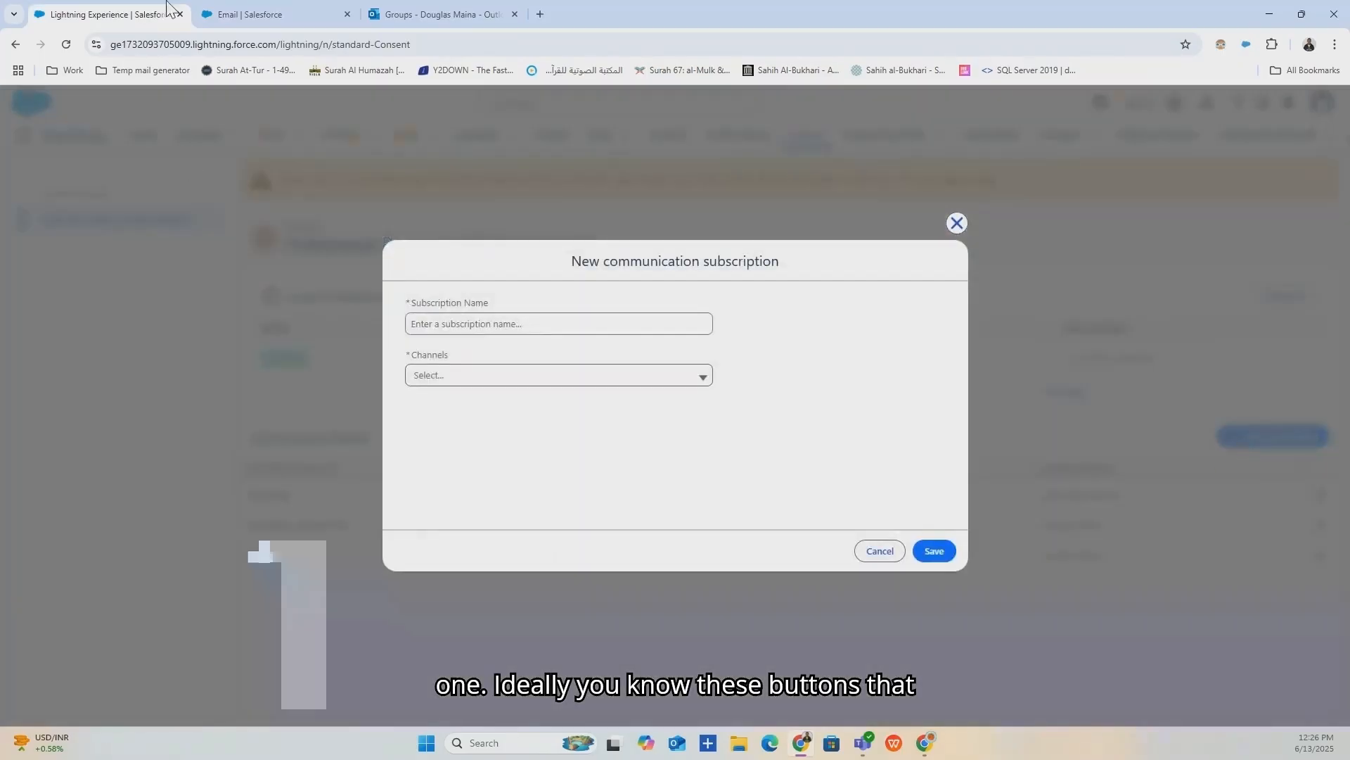
click(243, 14)
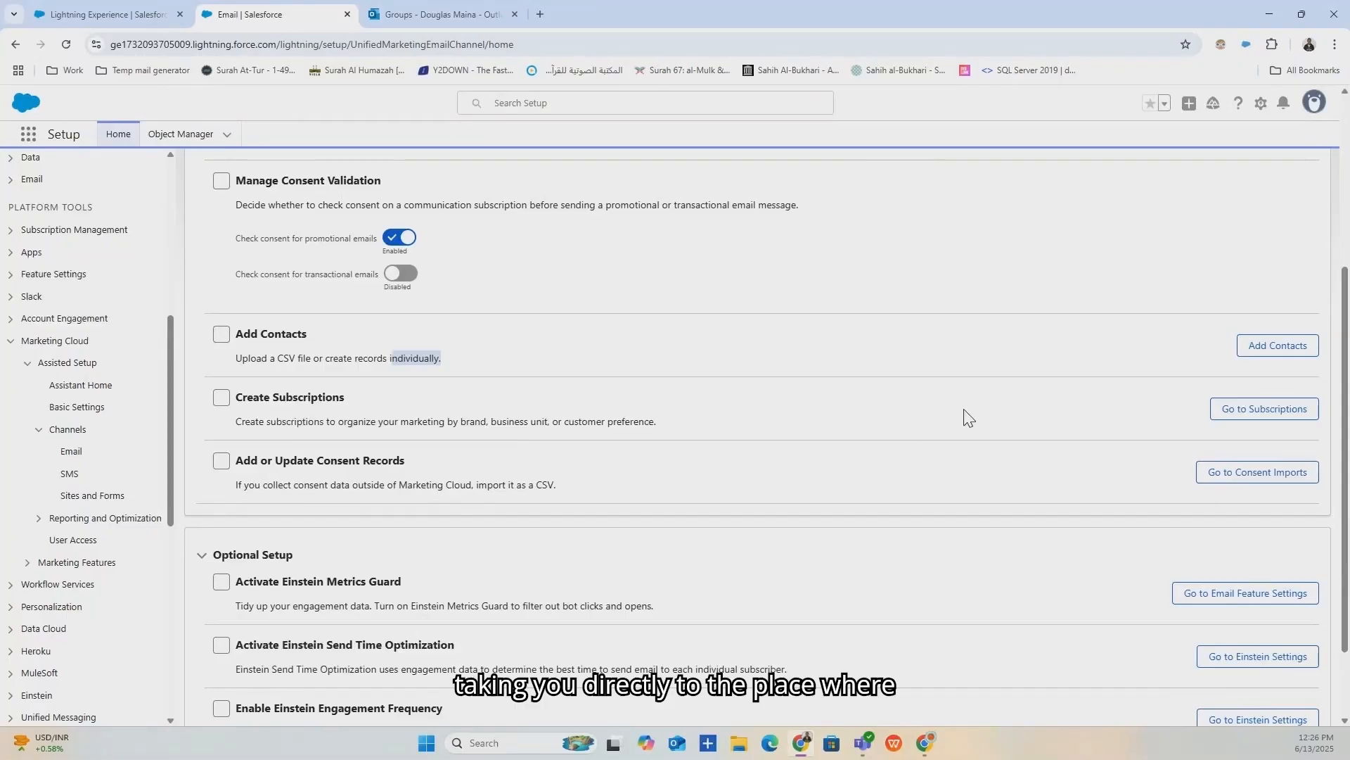
click(1277, 418)
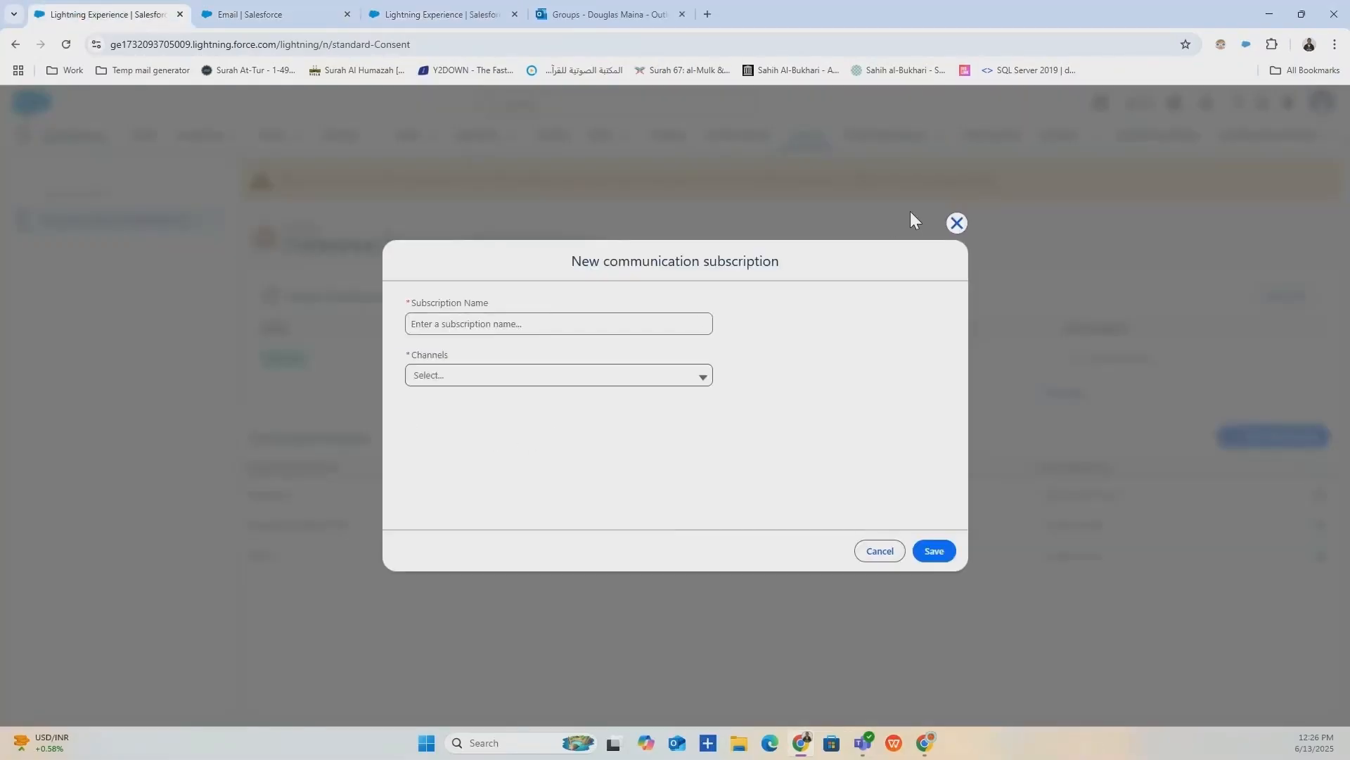
click(956, 222)
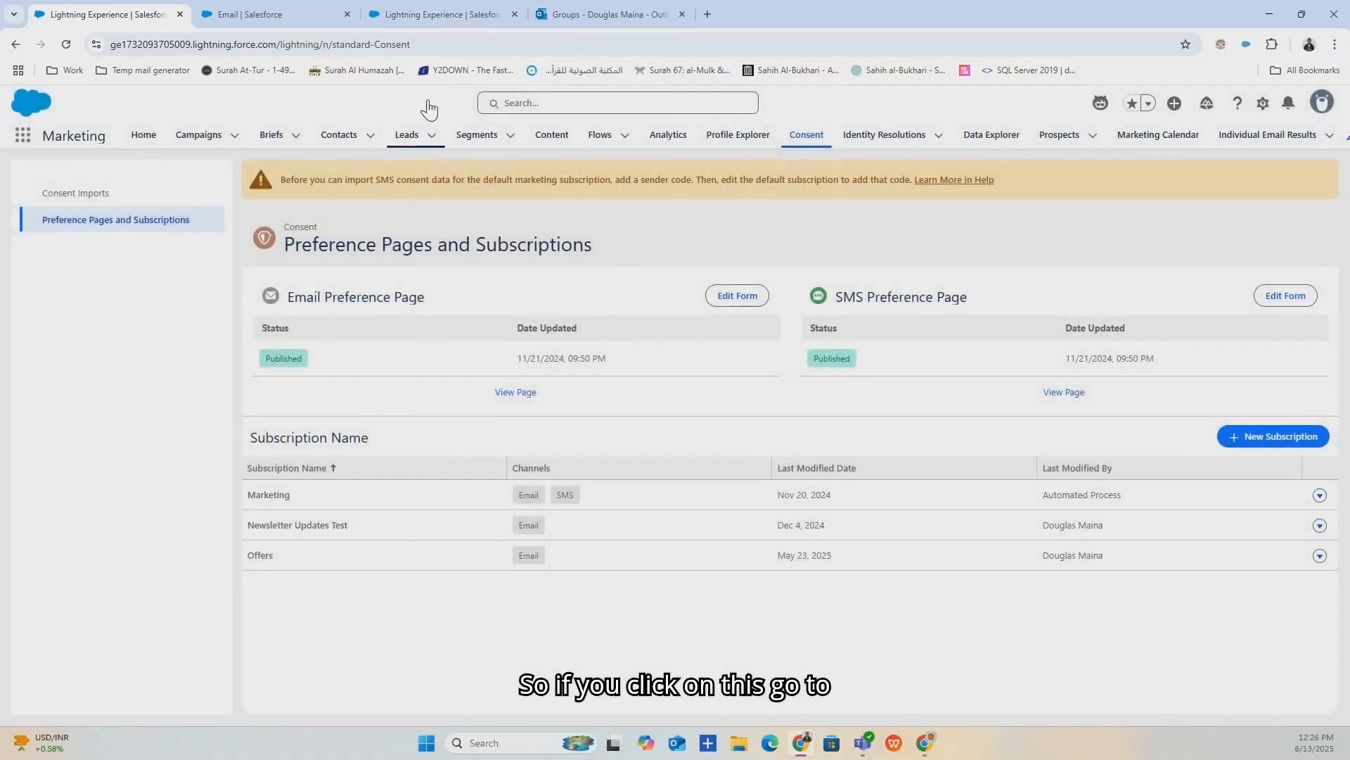
click(397, 8)
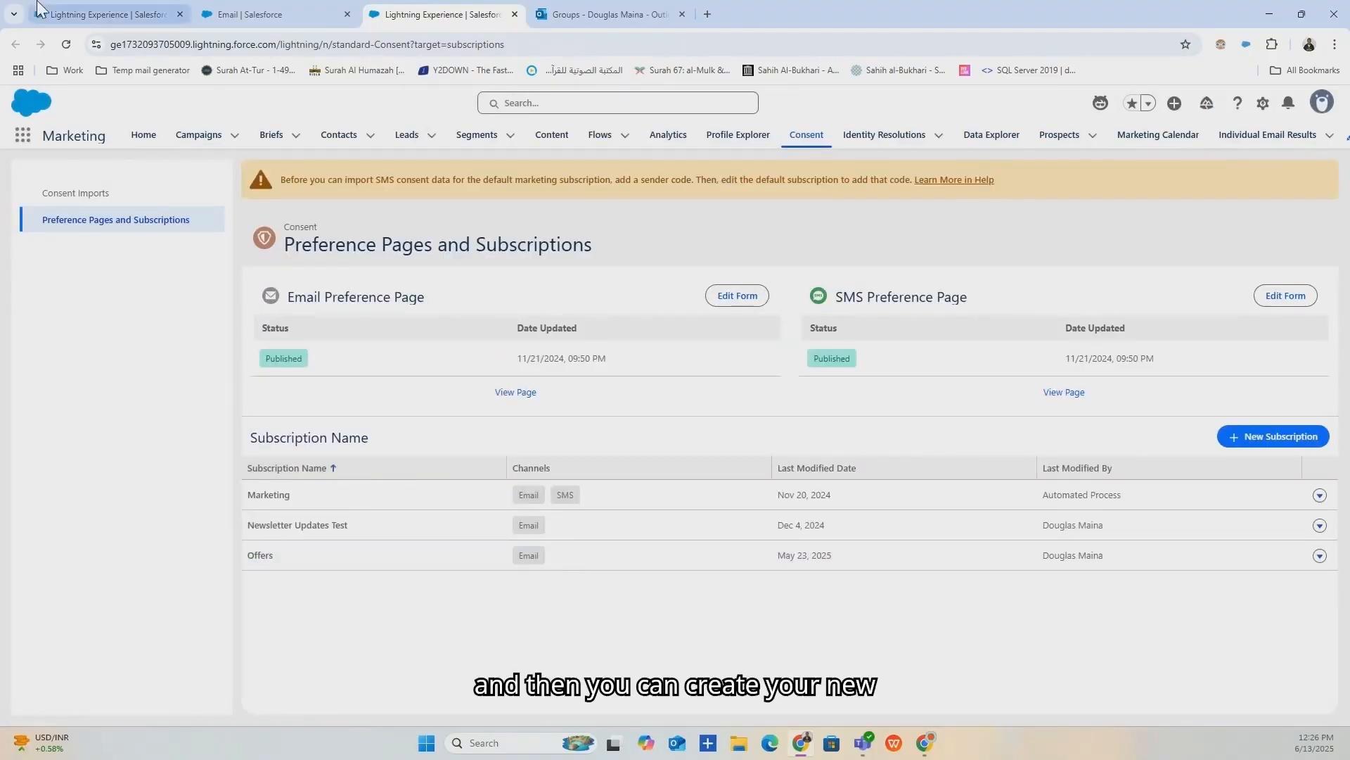
click(1247, 443)
click(527, 380)
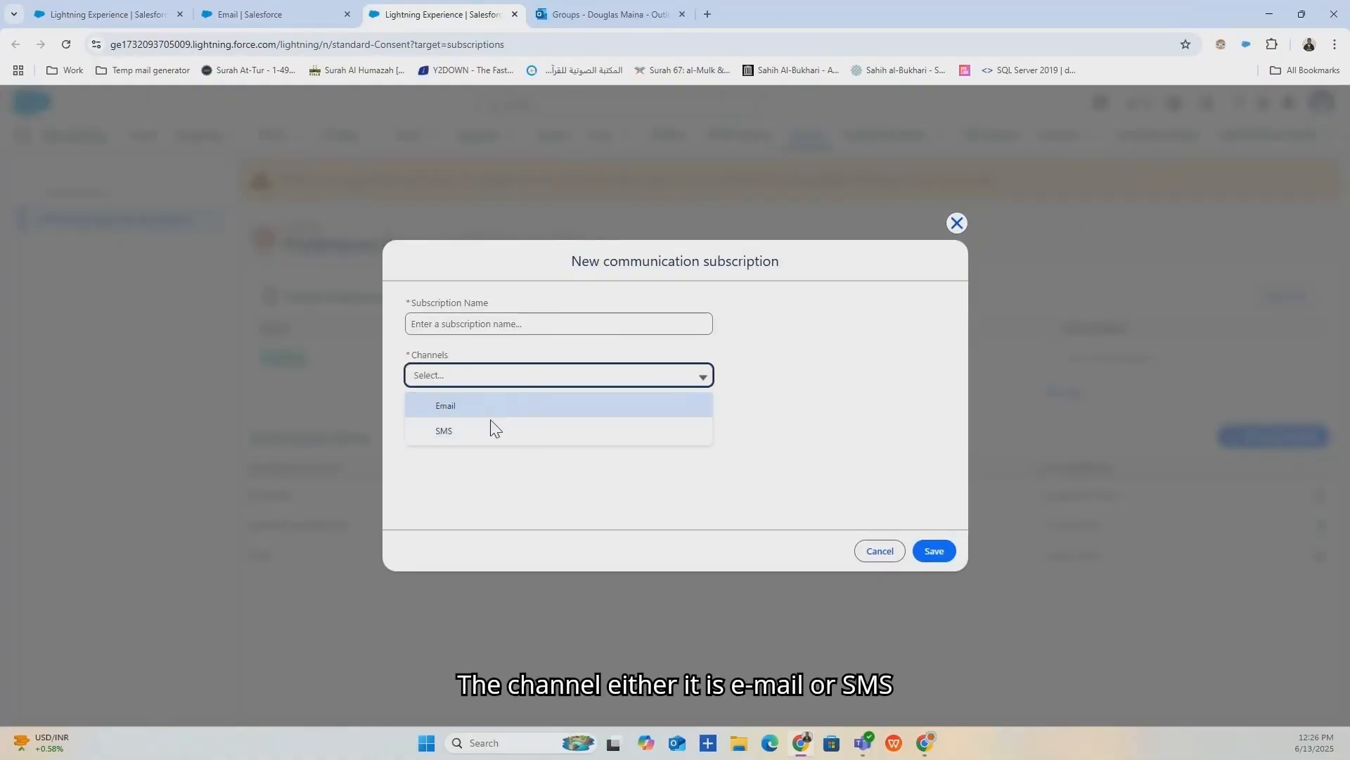
click(956, 224)
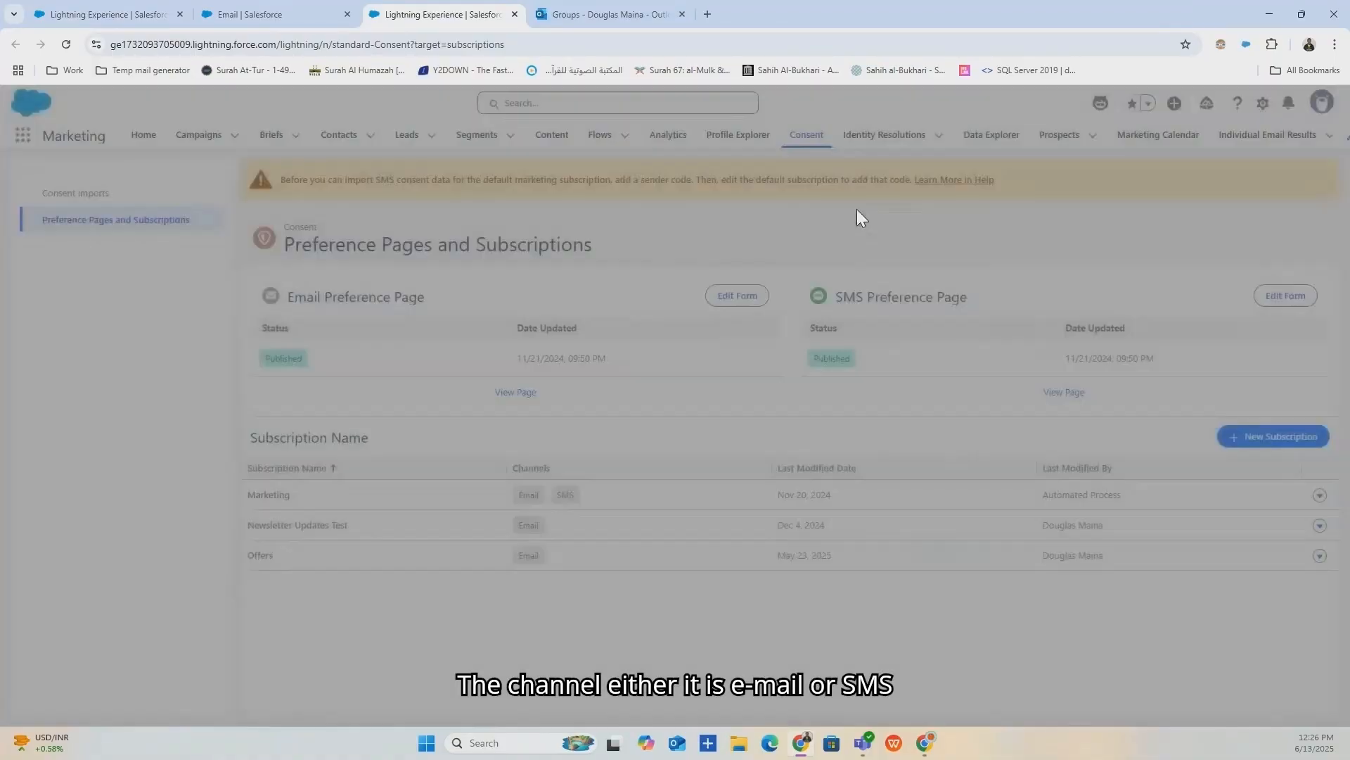
click(331, 10)
click(515, 14)
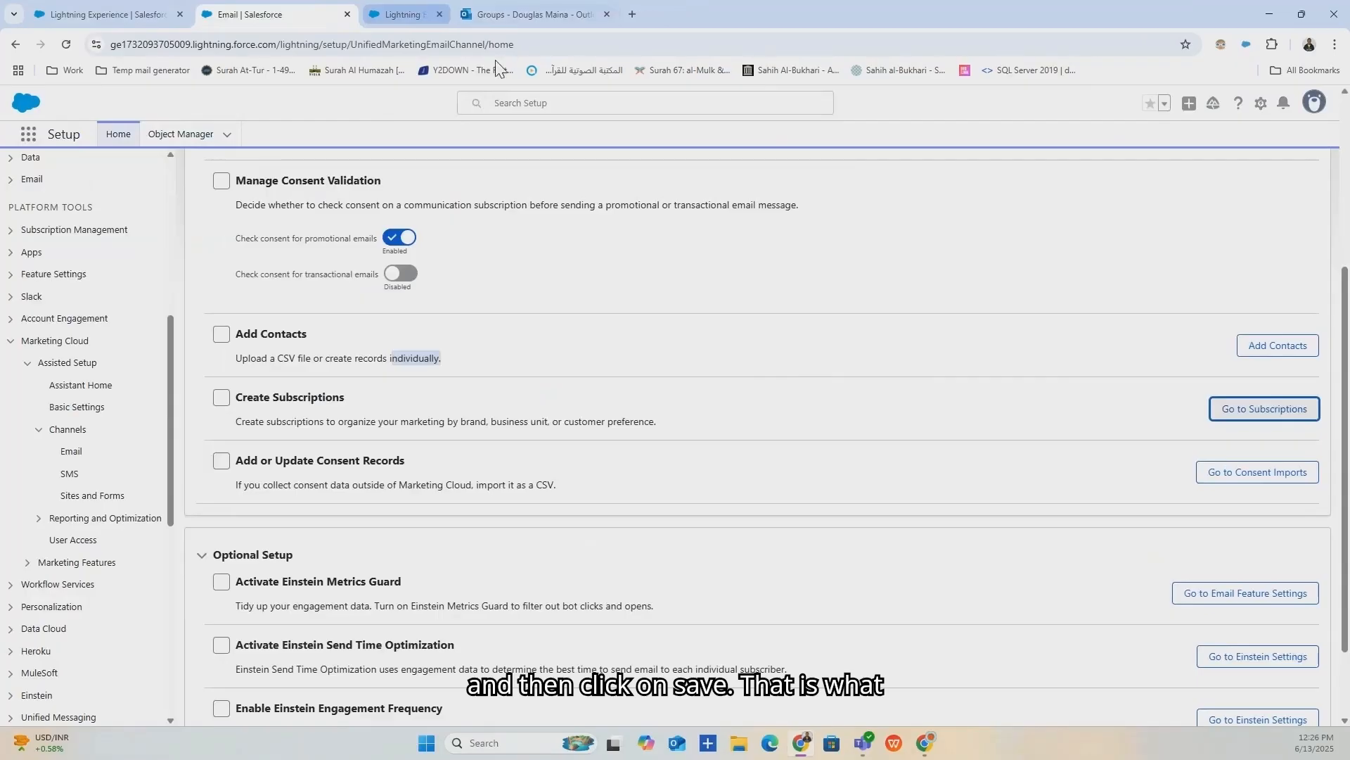
scroll(285, 500, down, 1)
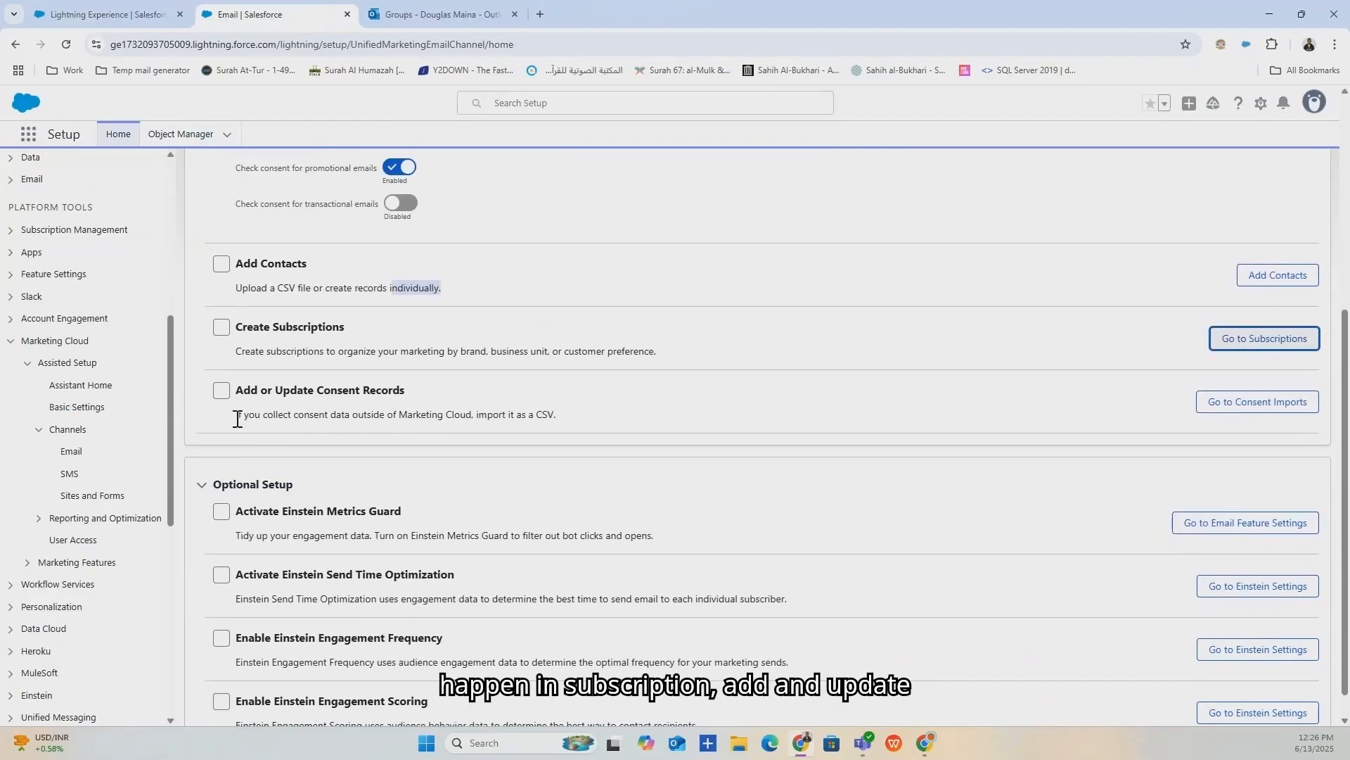
drag(234, 416, 566, 424)
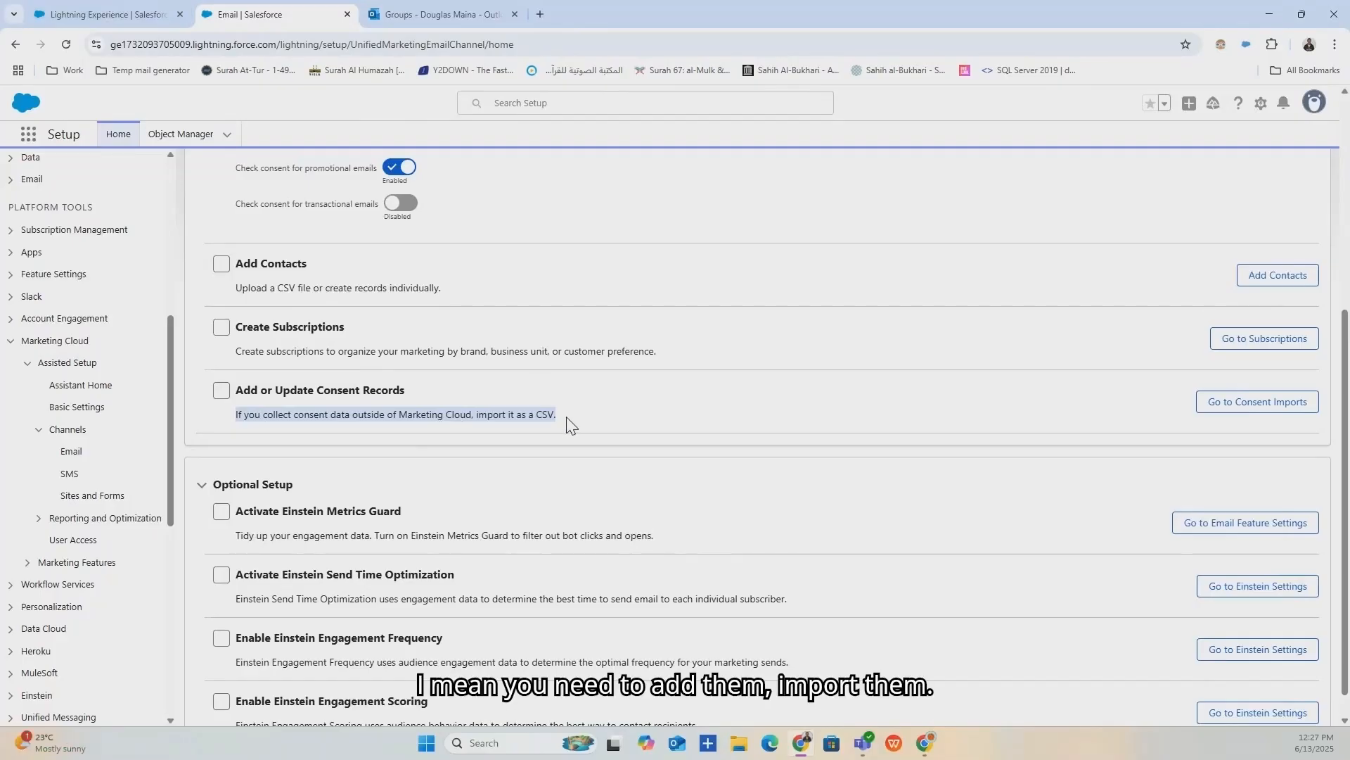
Open the Consent Imports list, also via Go to Consent Imports in a new tab.
click(130, 14)
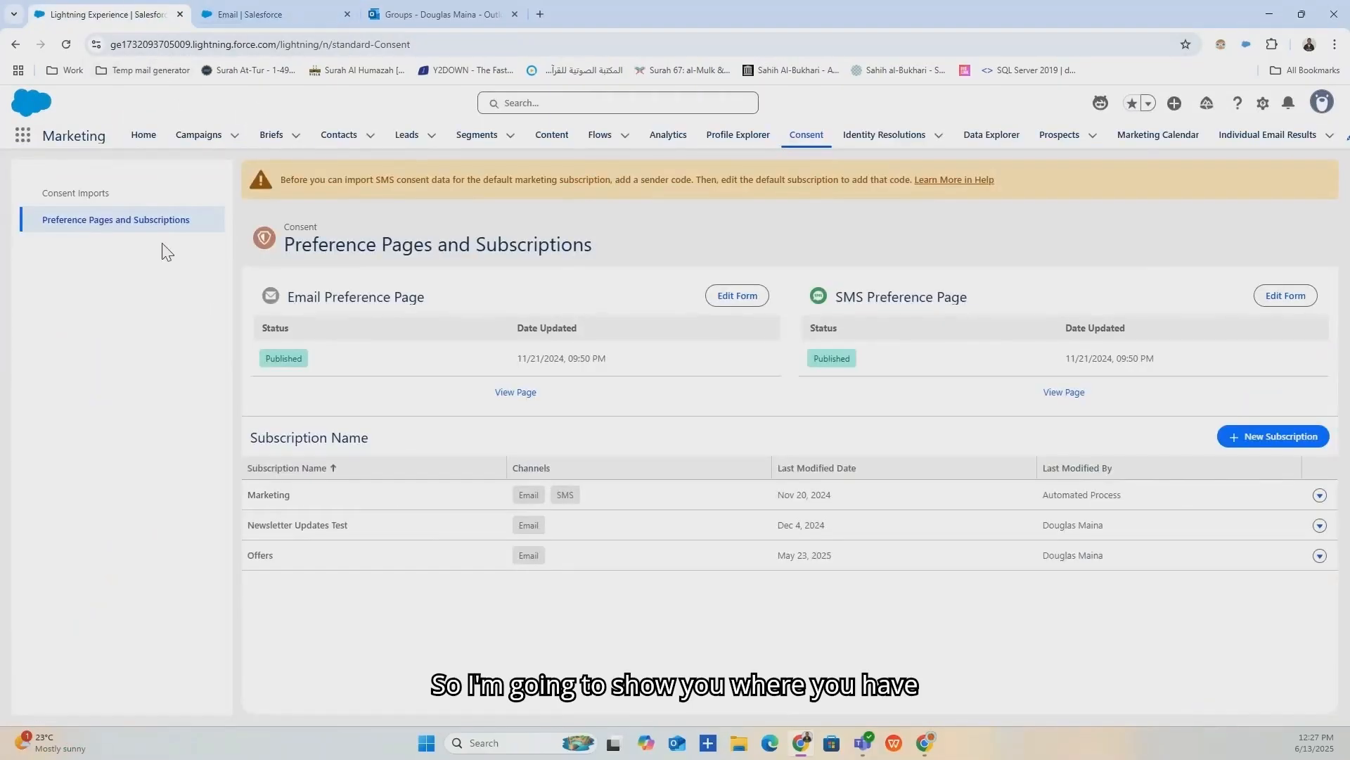
click(73, 200)
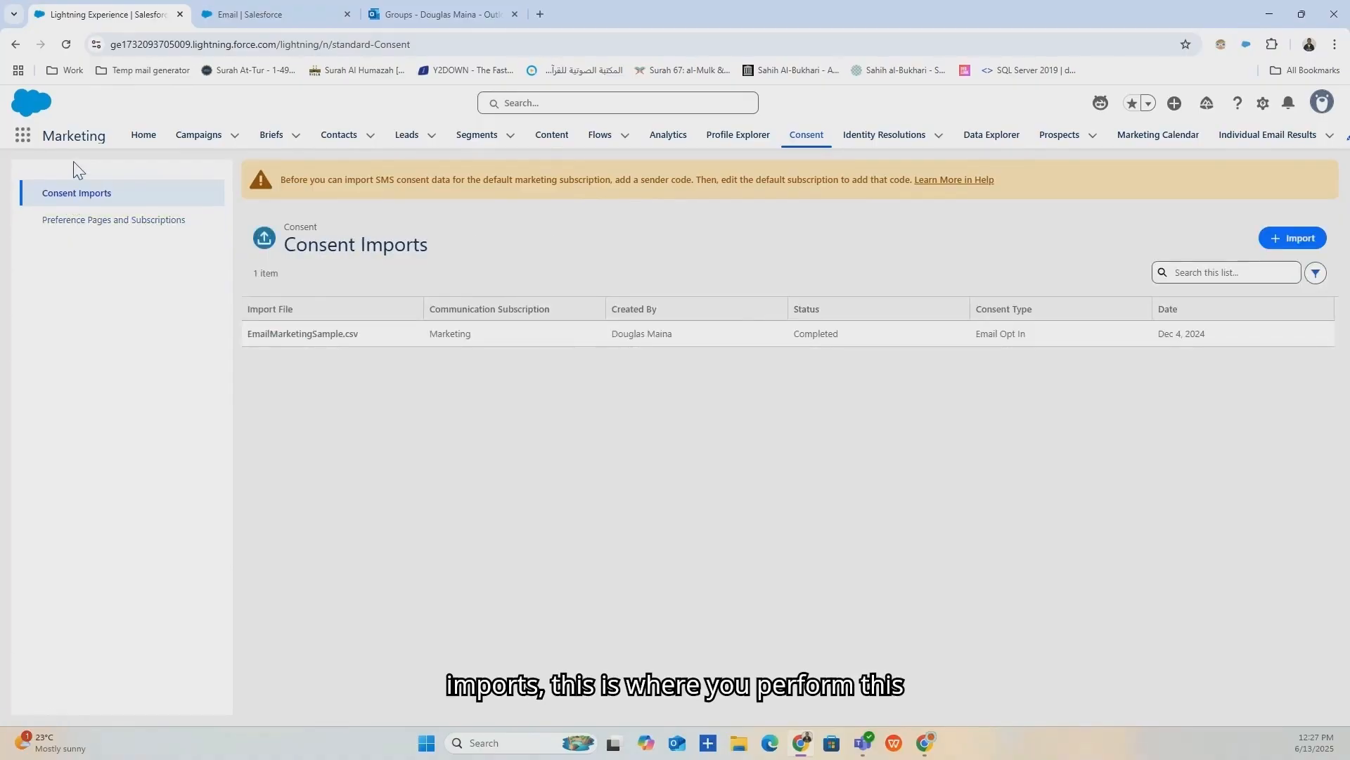
click(260, 14)
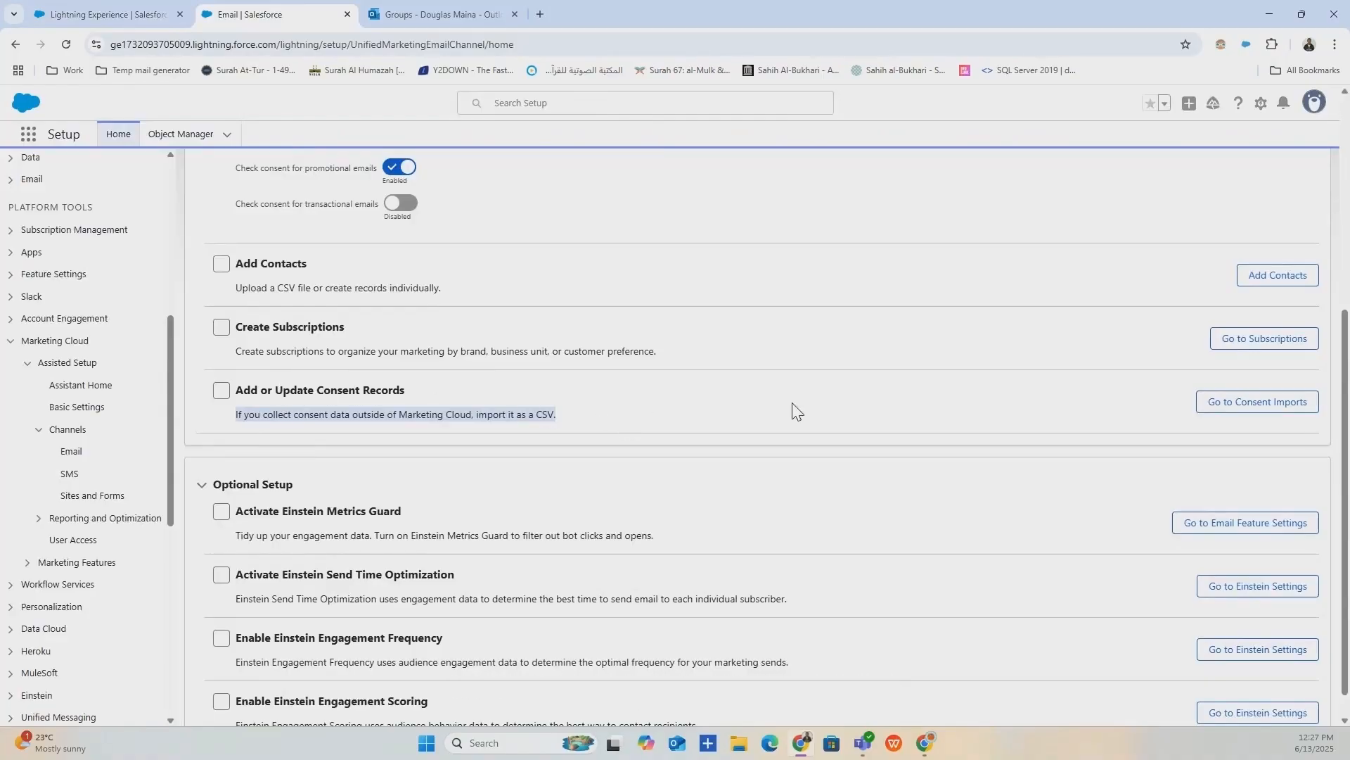
click(1244, 410)
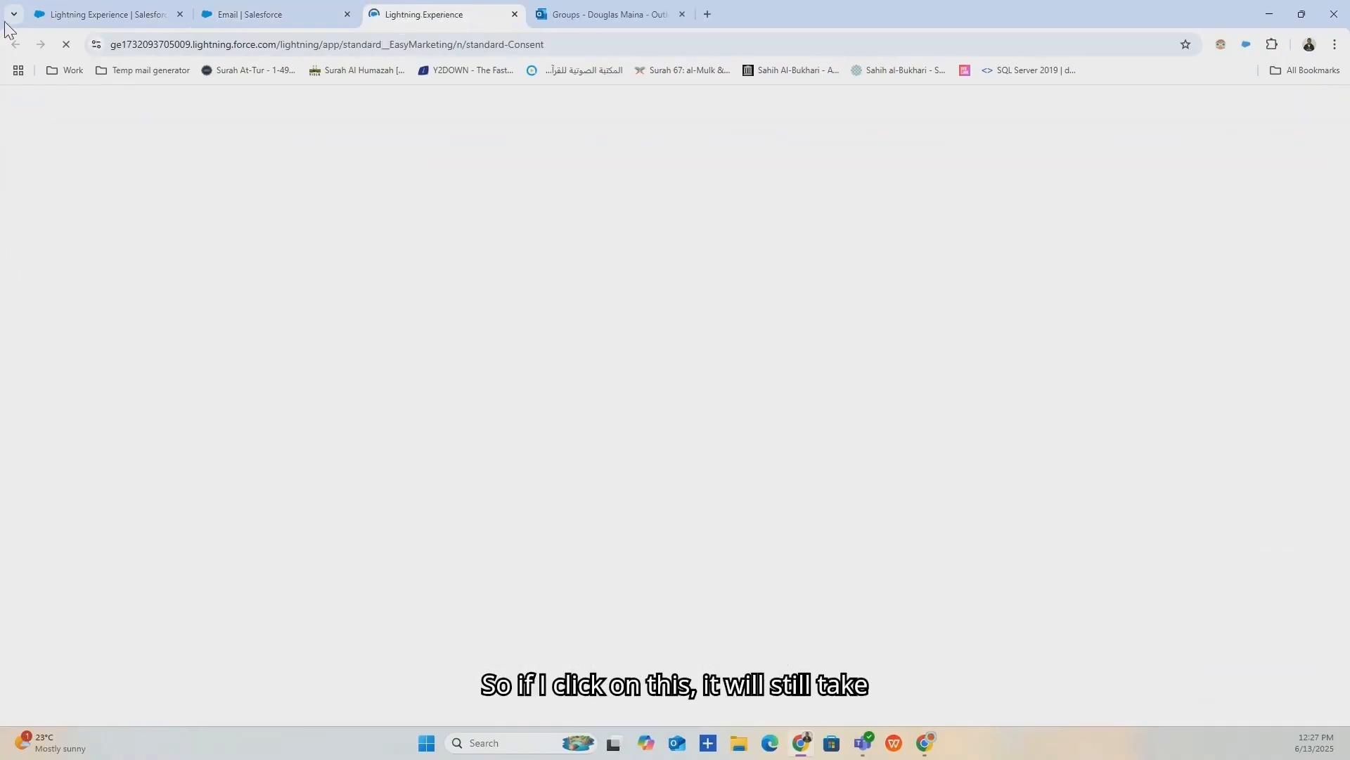
click(73, 14)
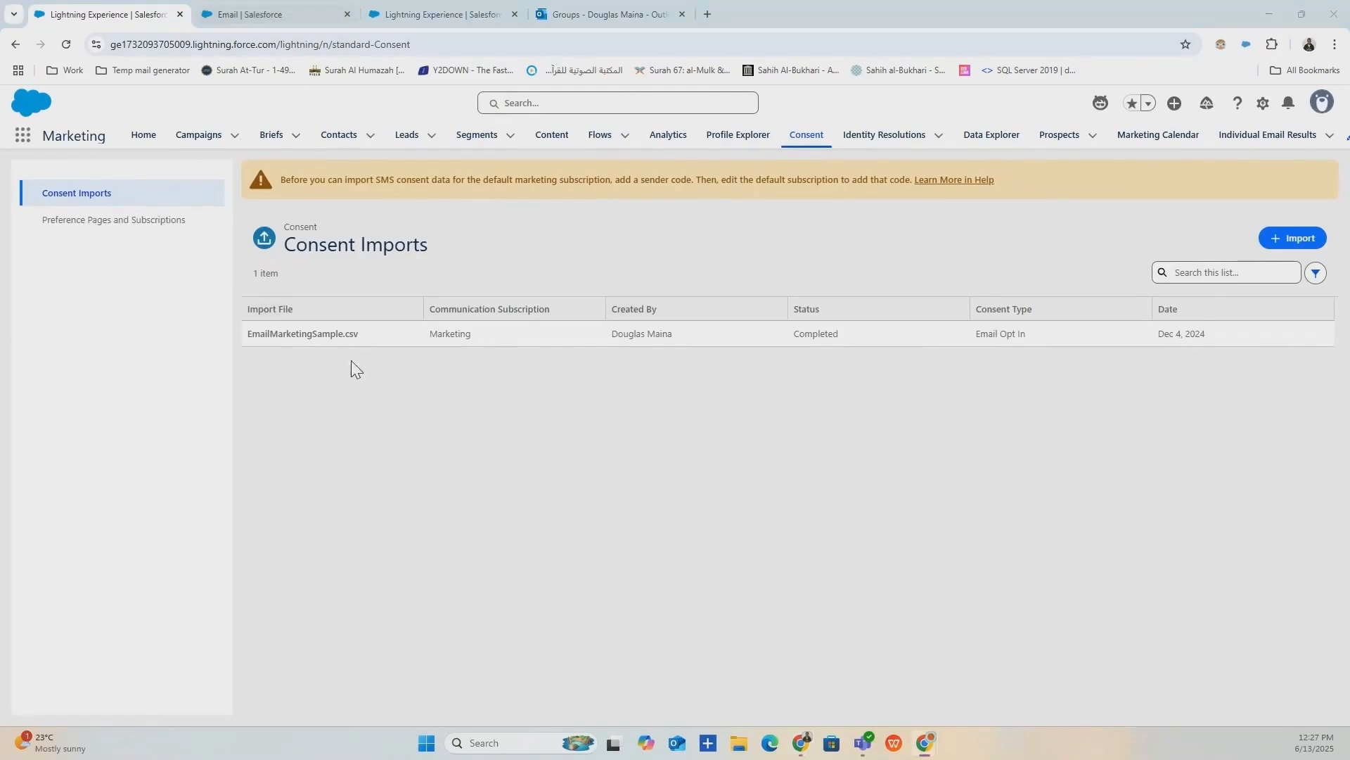
click(355, 13)
click(415, 12)
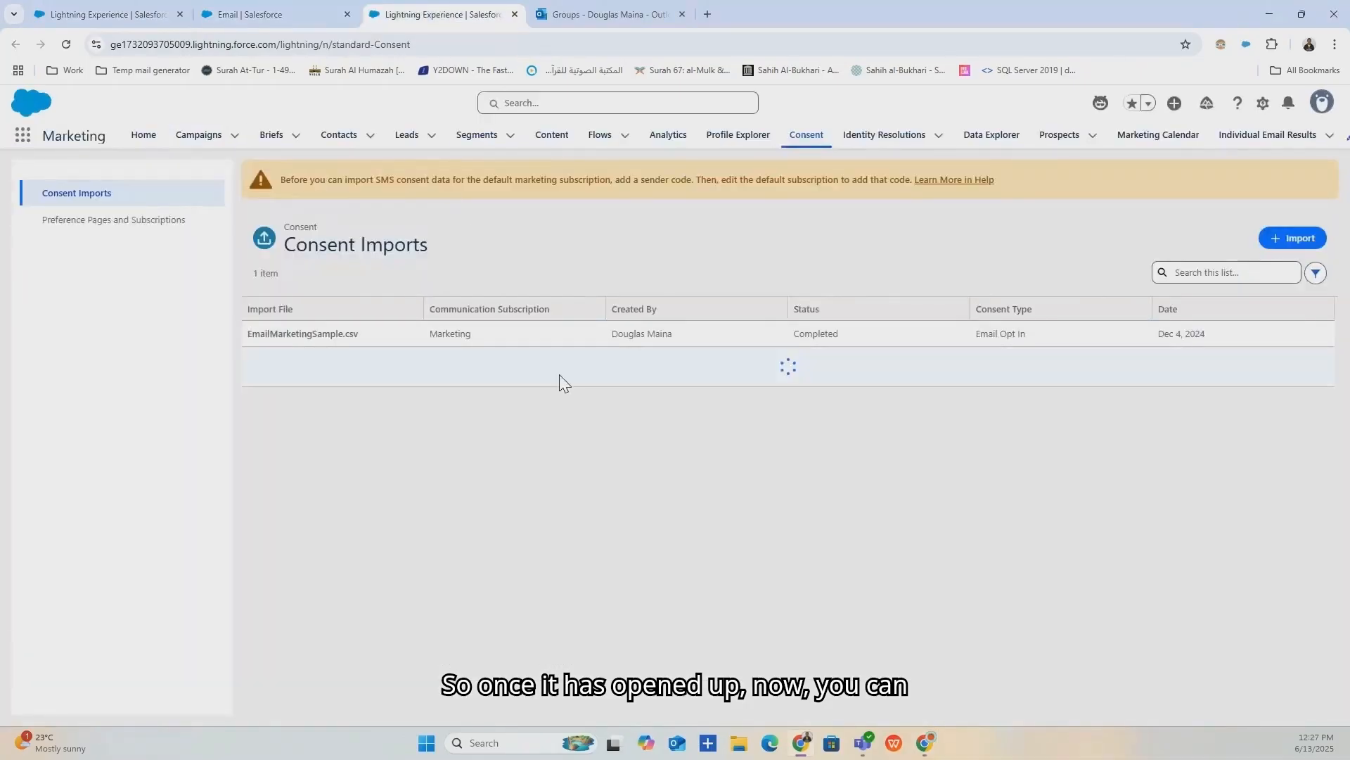
Start a consent import with channel Email, view subscription options, then return to Email setup.
click(1301, 238)
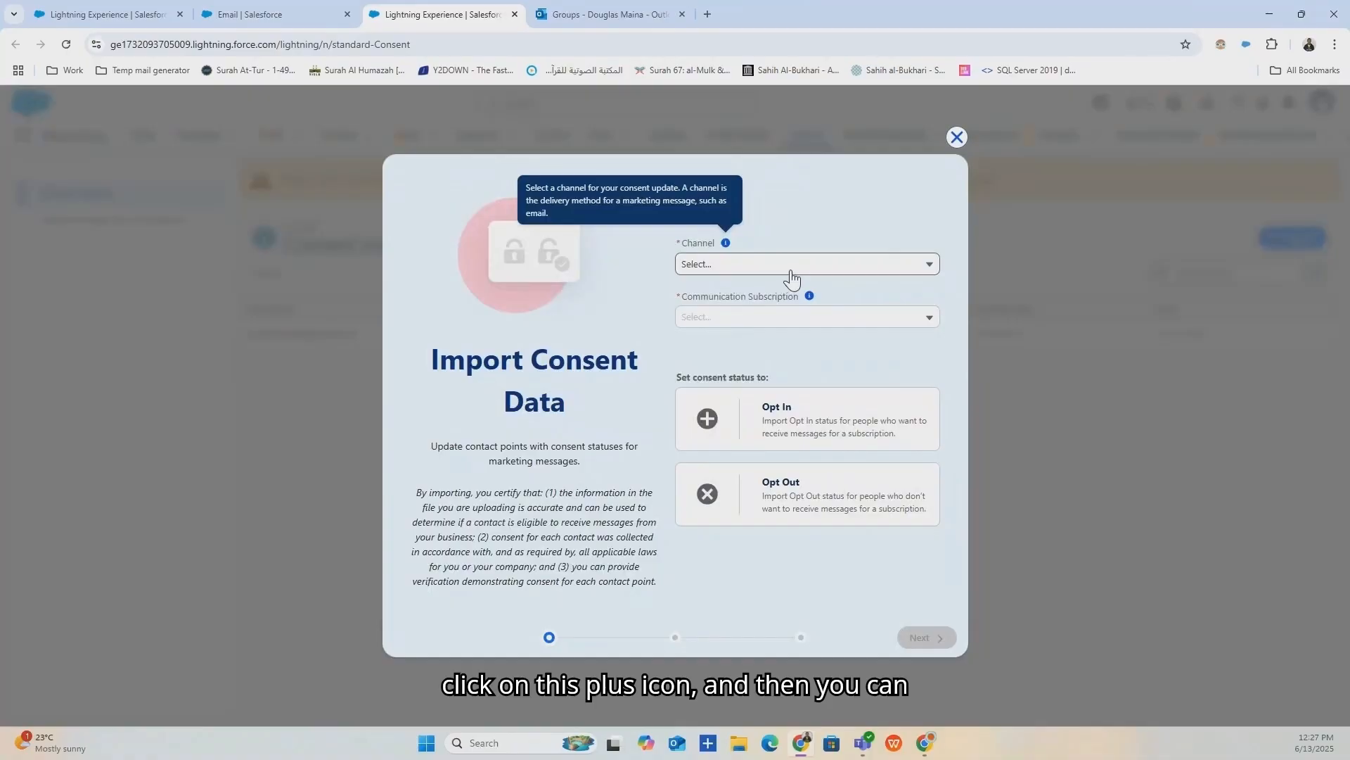
click(782, 270)
click(778, 298)
click(786, 315)
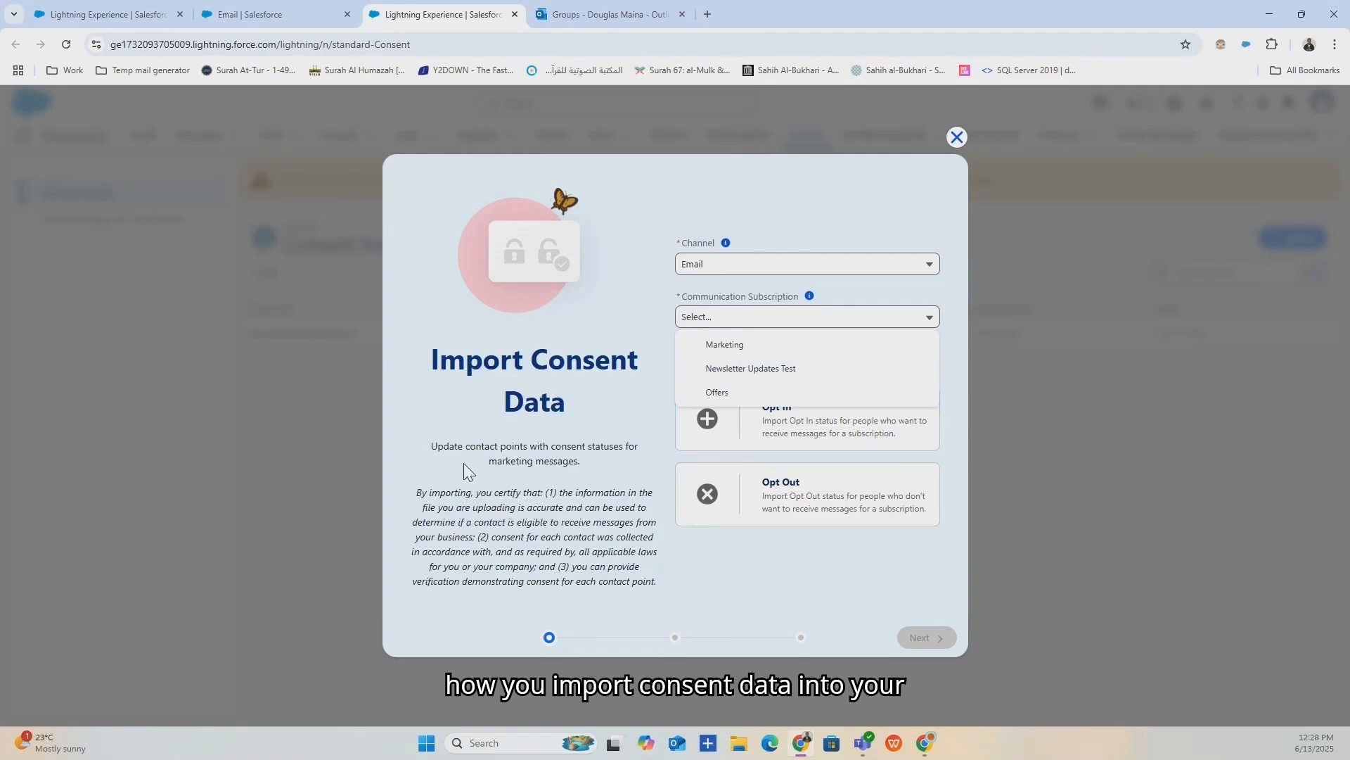
click(264, 14)
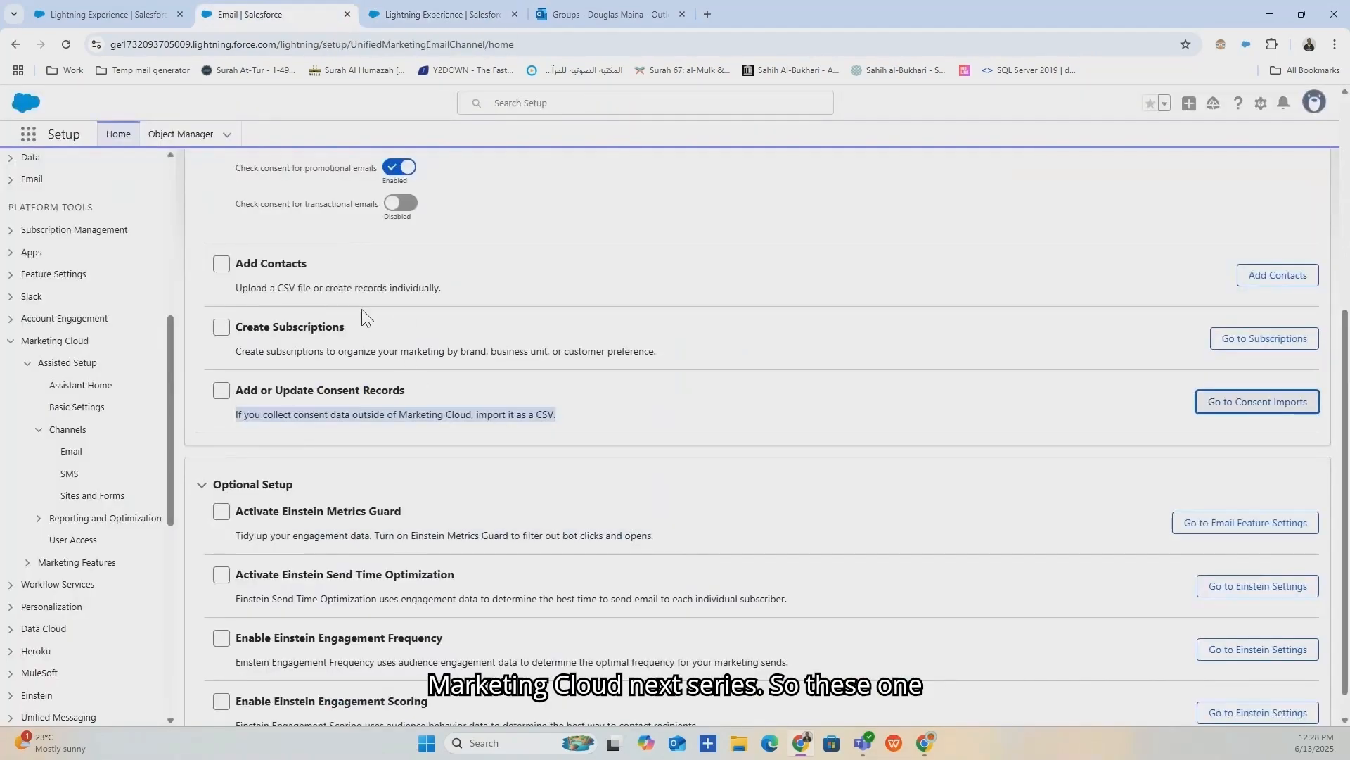
Collapse Required Setup and open the Einstein Send Time Optimization settings in a new tab.
scroll(366, 317, up, 5)
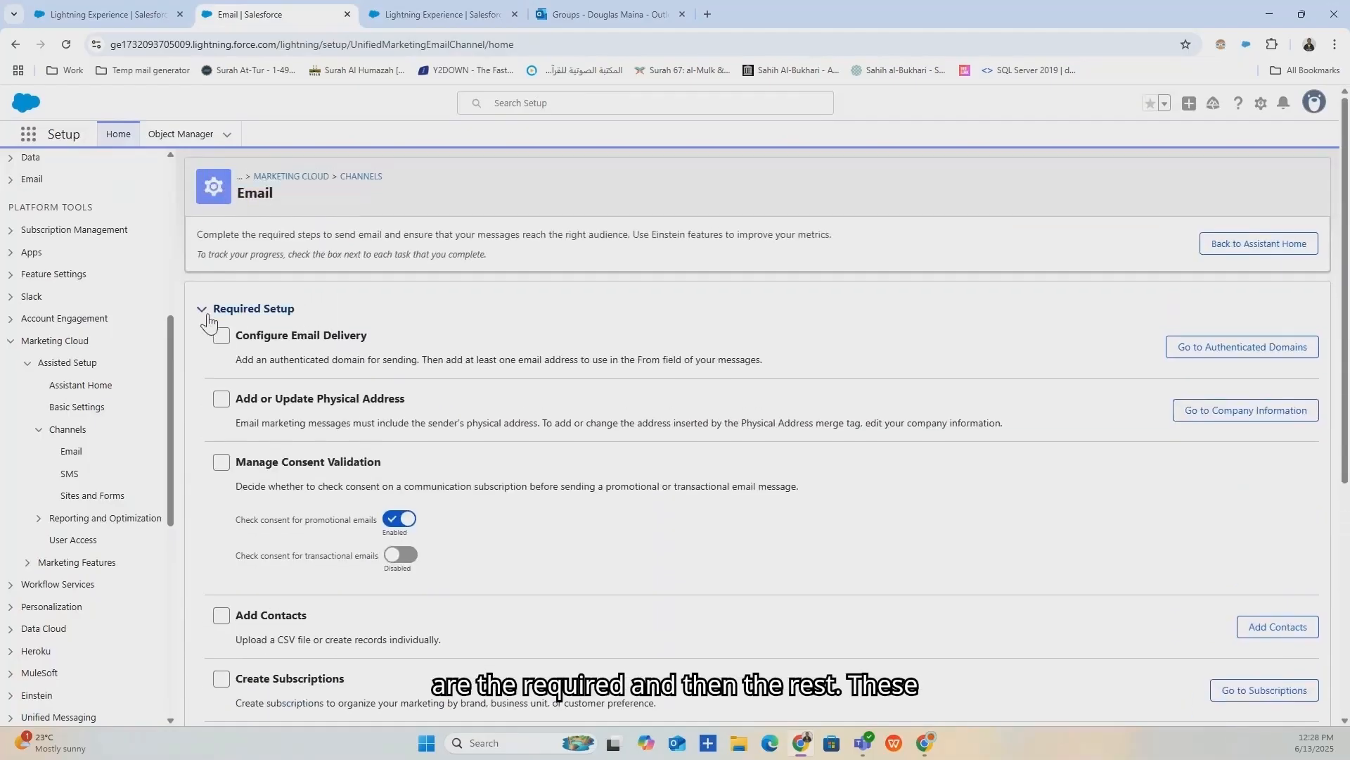
click(204, 310)
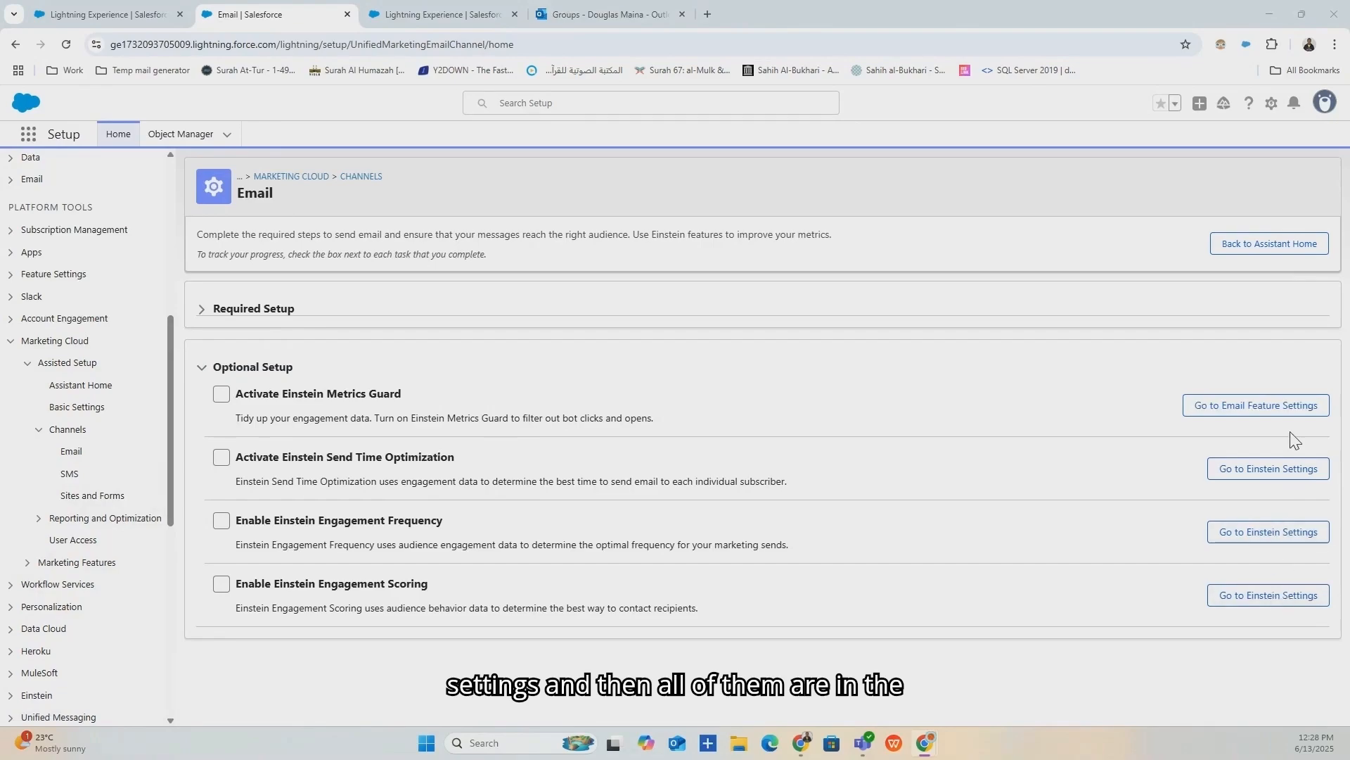
click(1292, 476)
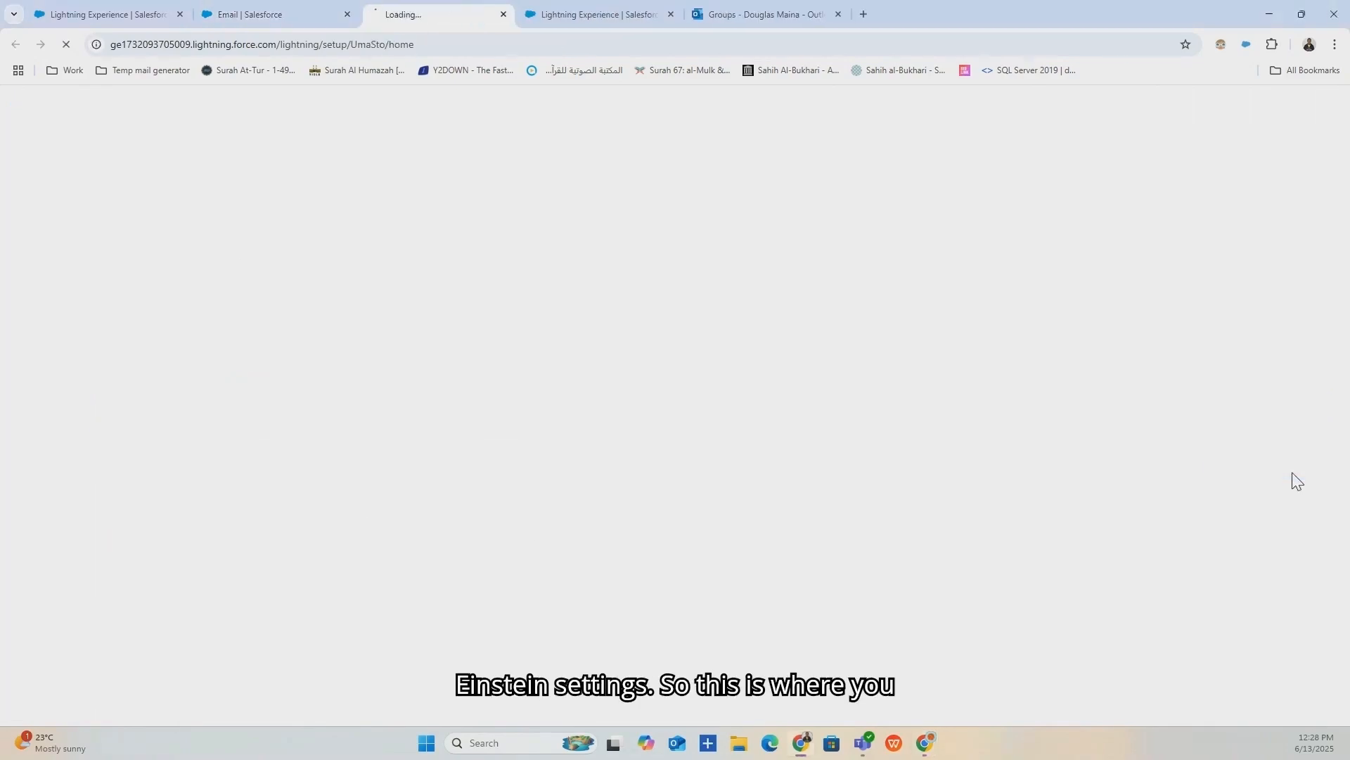
click(265, 12)
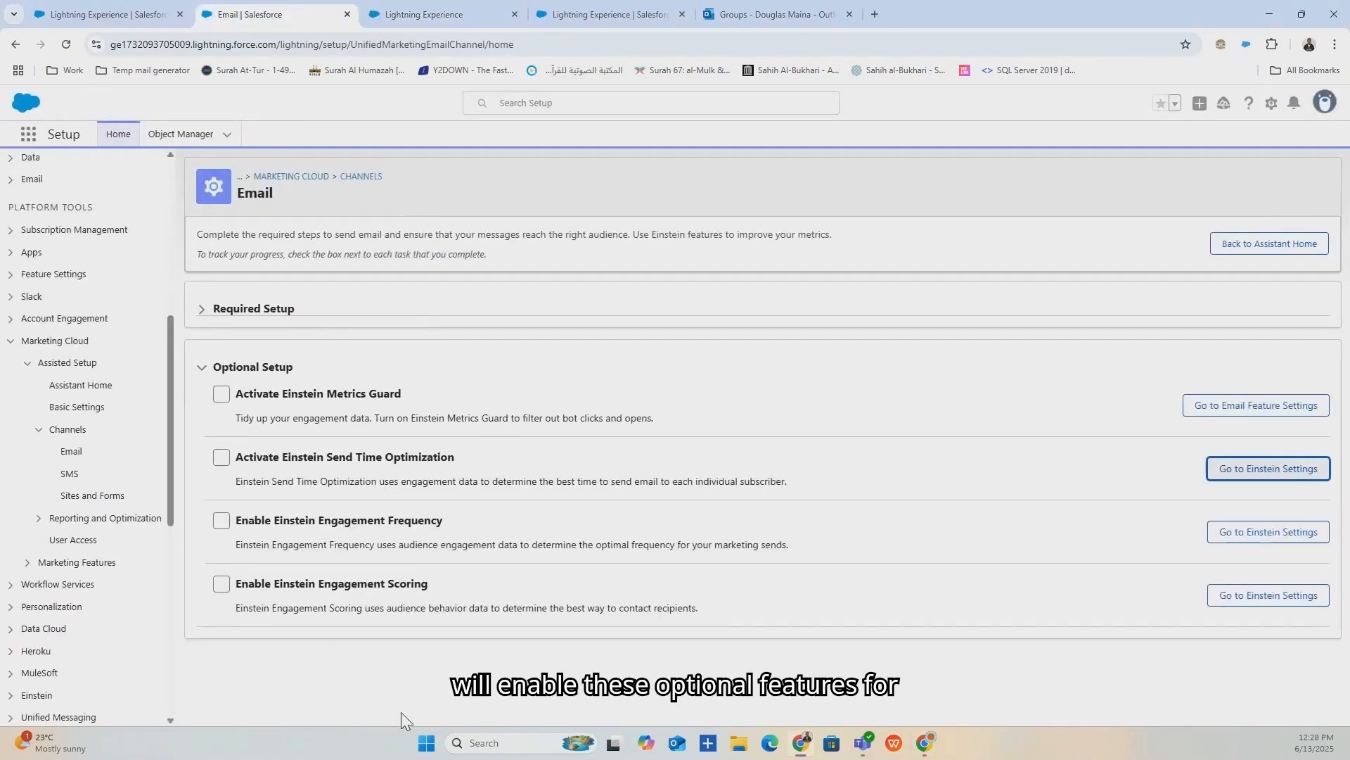
Expand the Email Optional Setup tasks and open the Einstein Engagement Frequency settings.
click(217, 367)
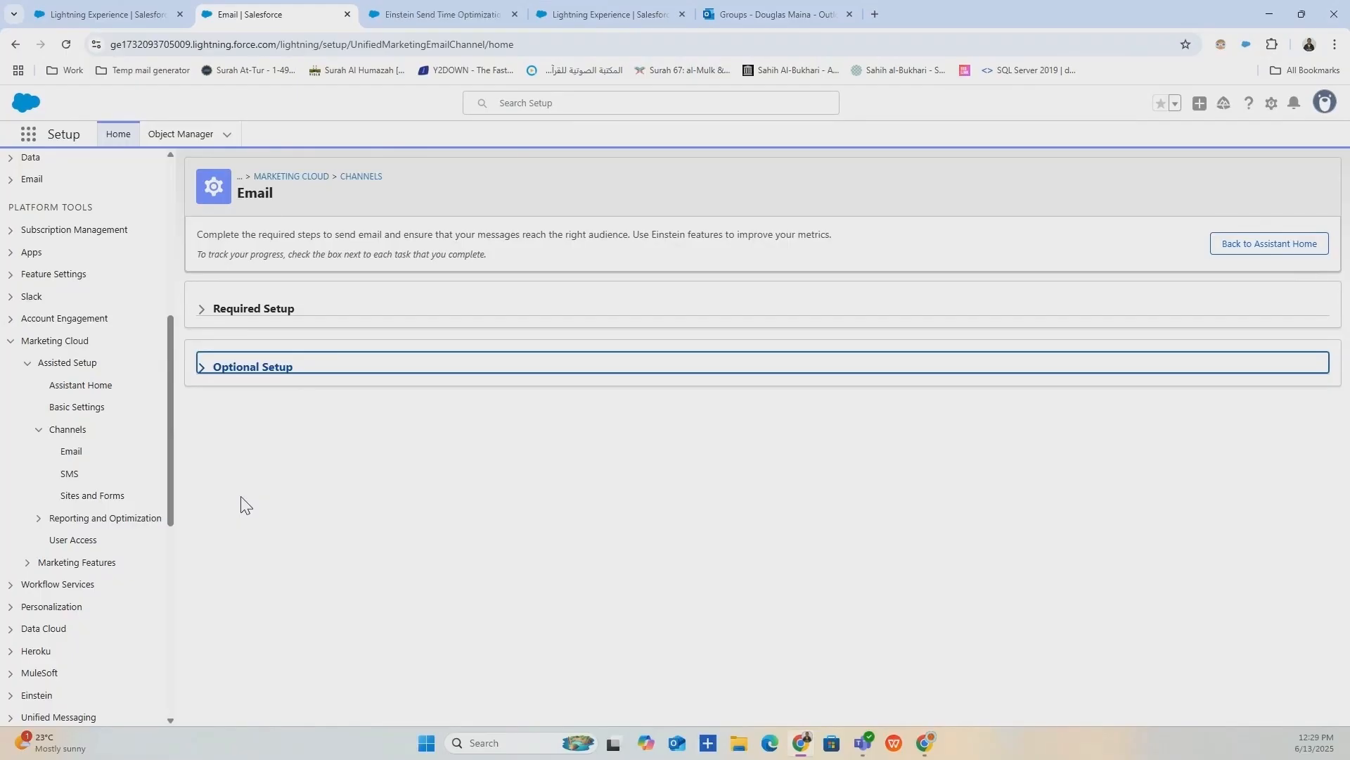
click(397, 11)
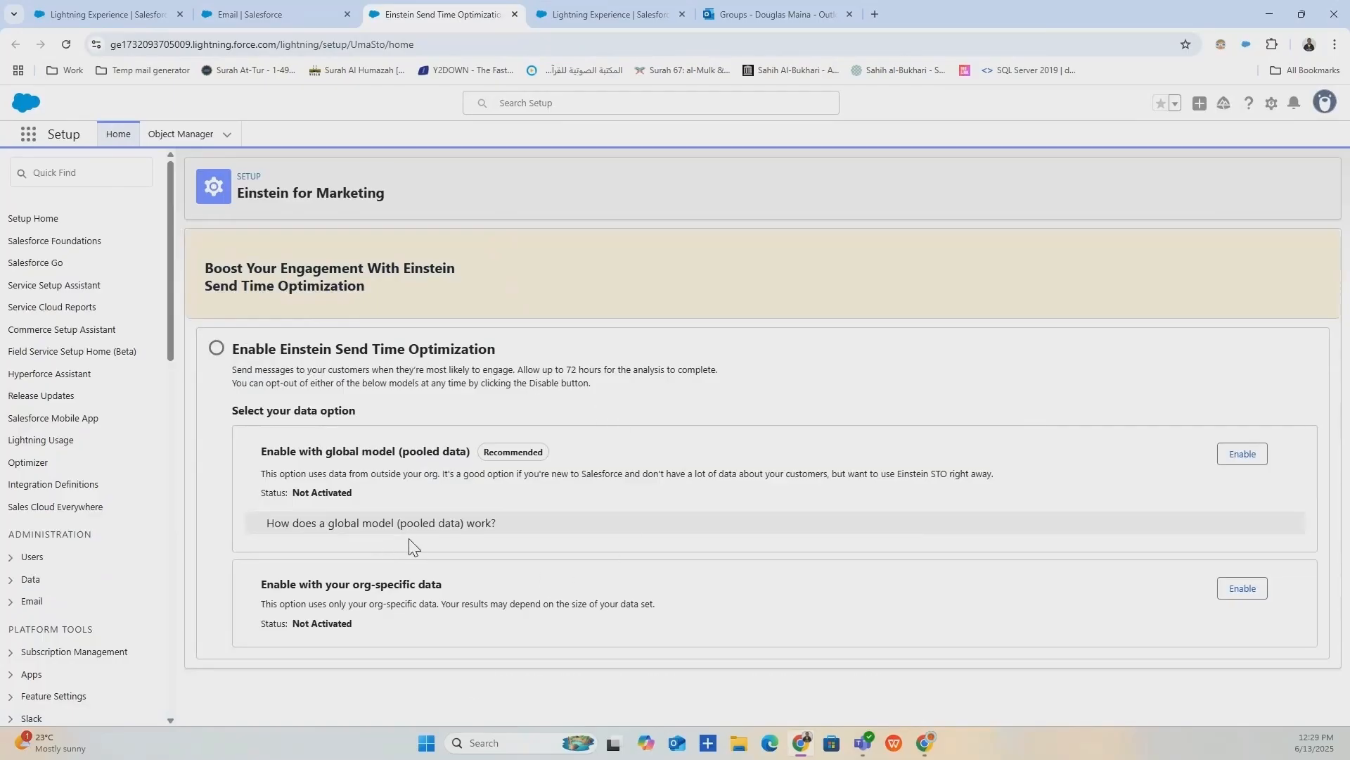
click(271, 14)
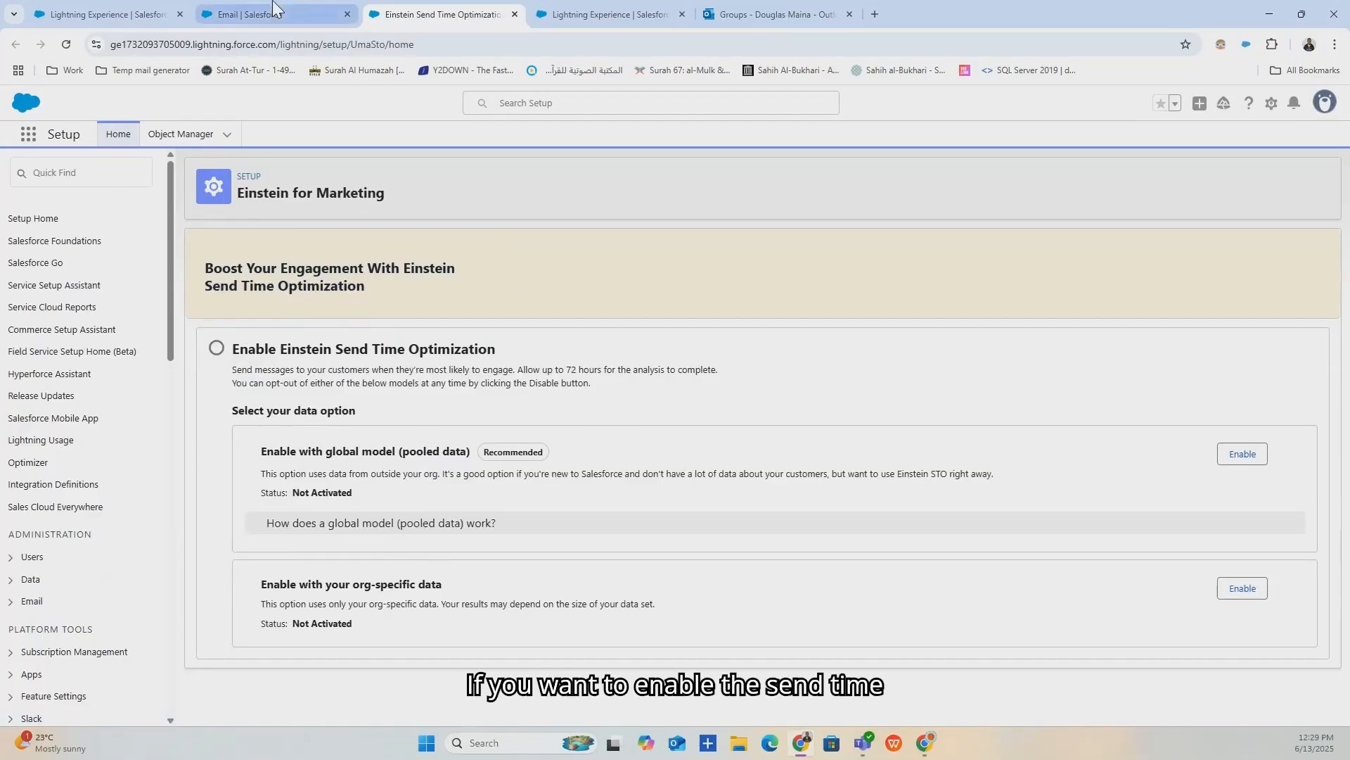
click(213, 377)
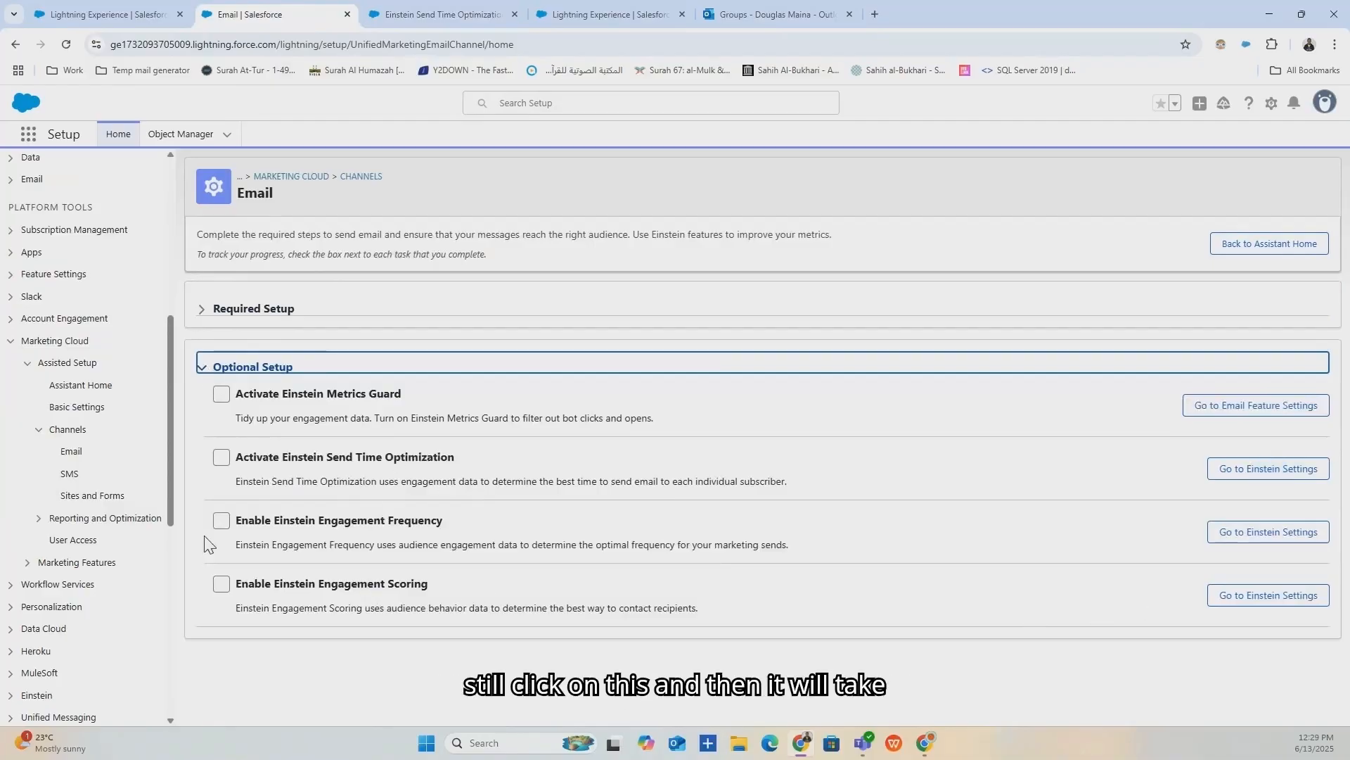
click(1297, 539)
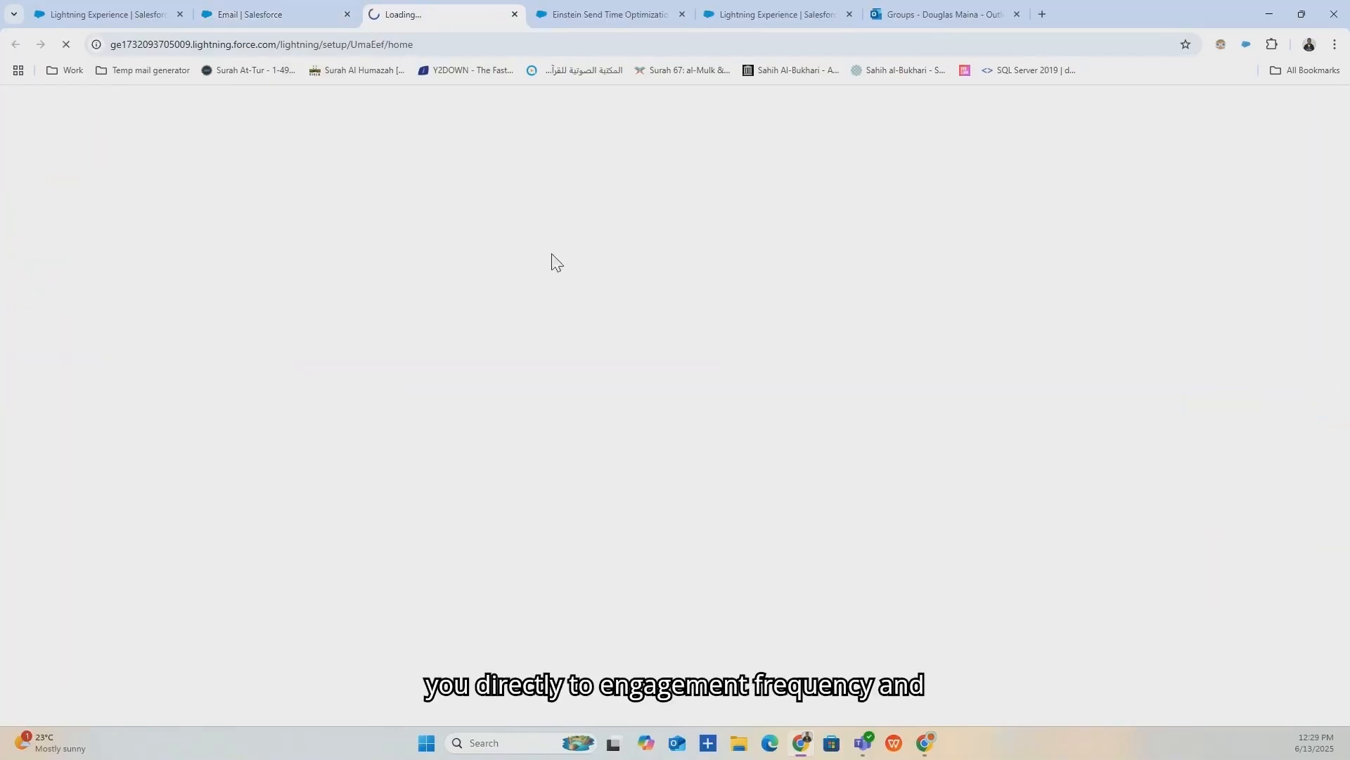
Close the Send Time Optimization and extra Lightning Experience tabs, returning to Email setup.
click(665, 14)
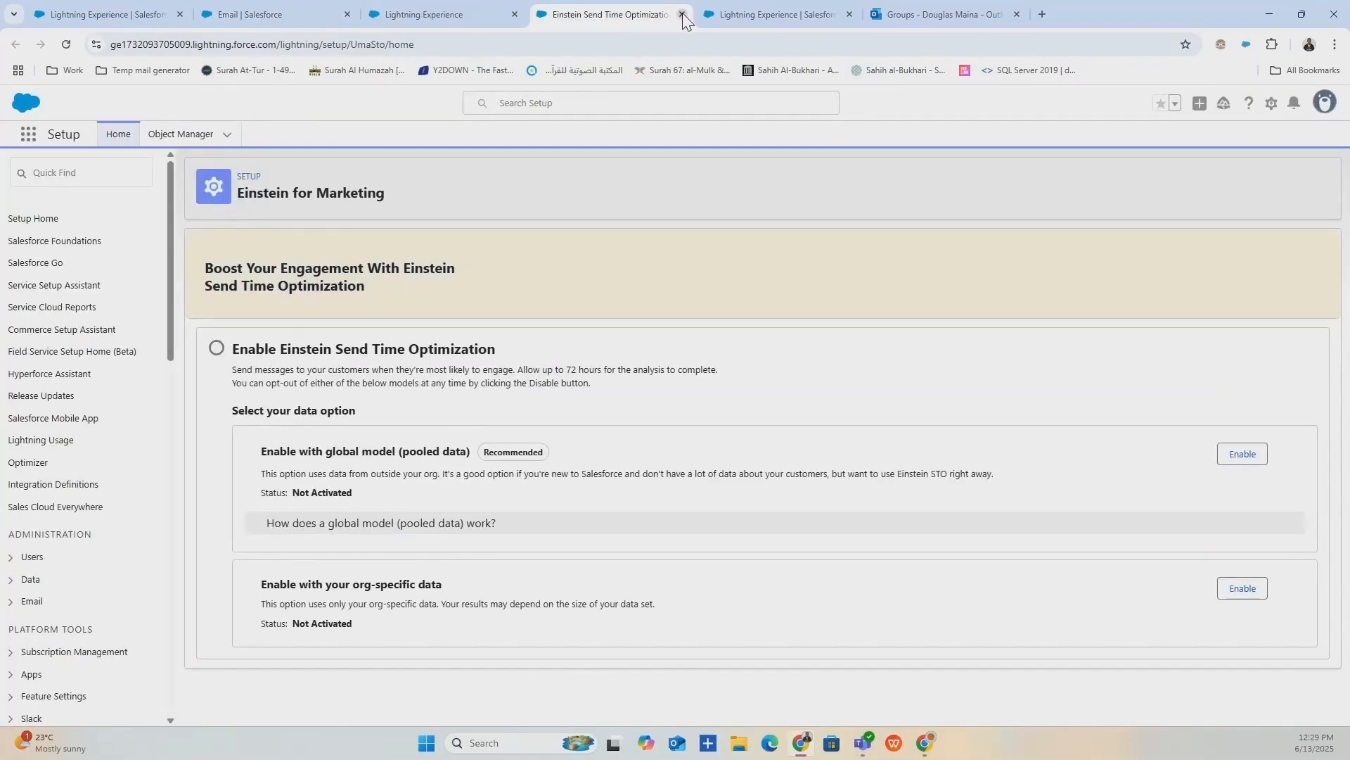
click(682, 14)
click(505, 21)
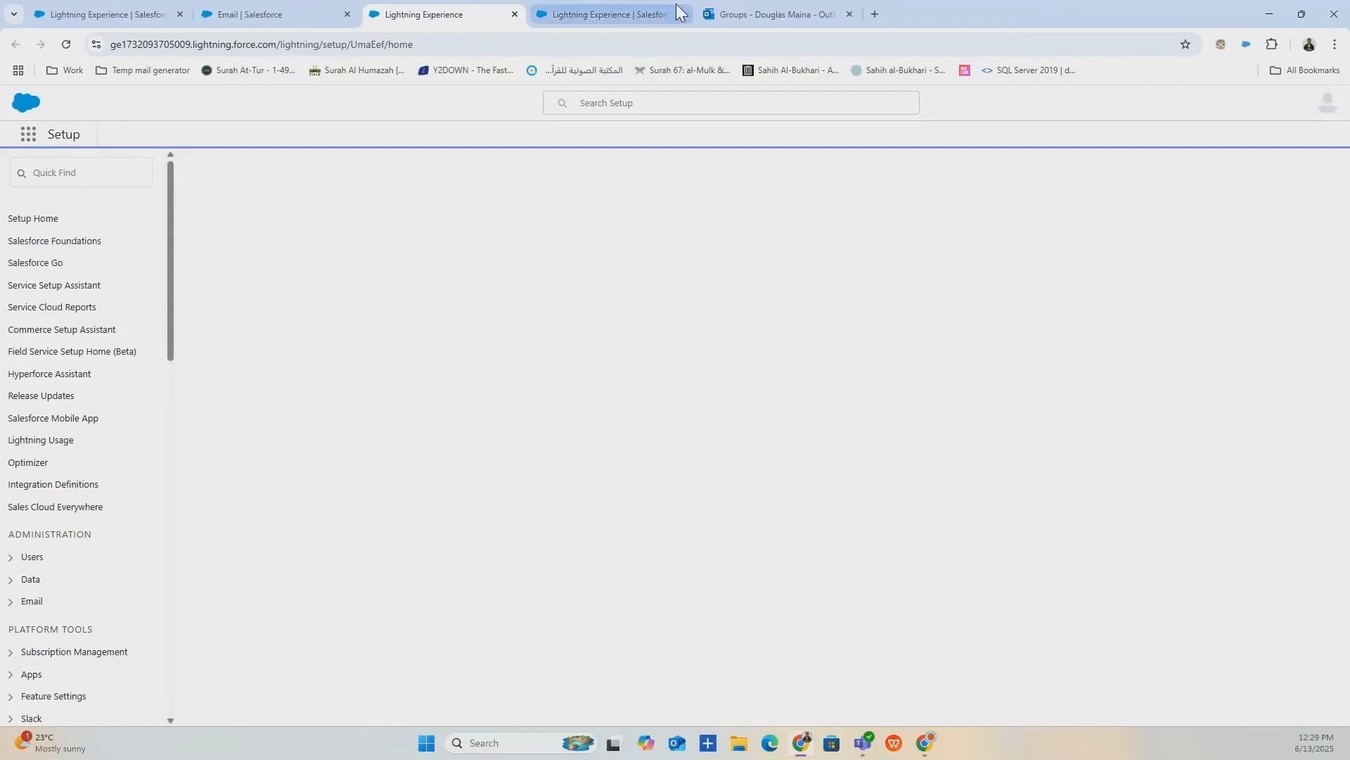
click(650, 14)
click(246, 10)
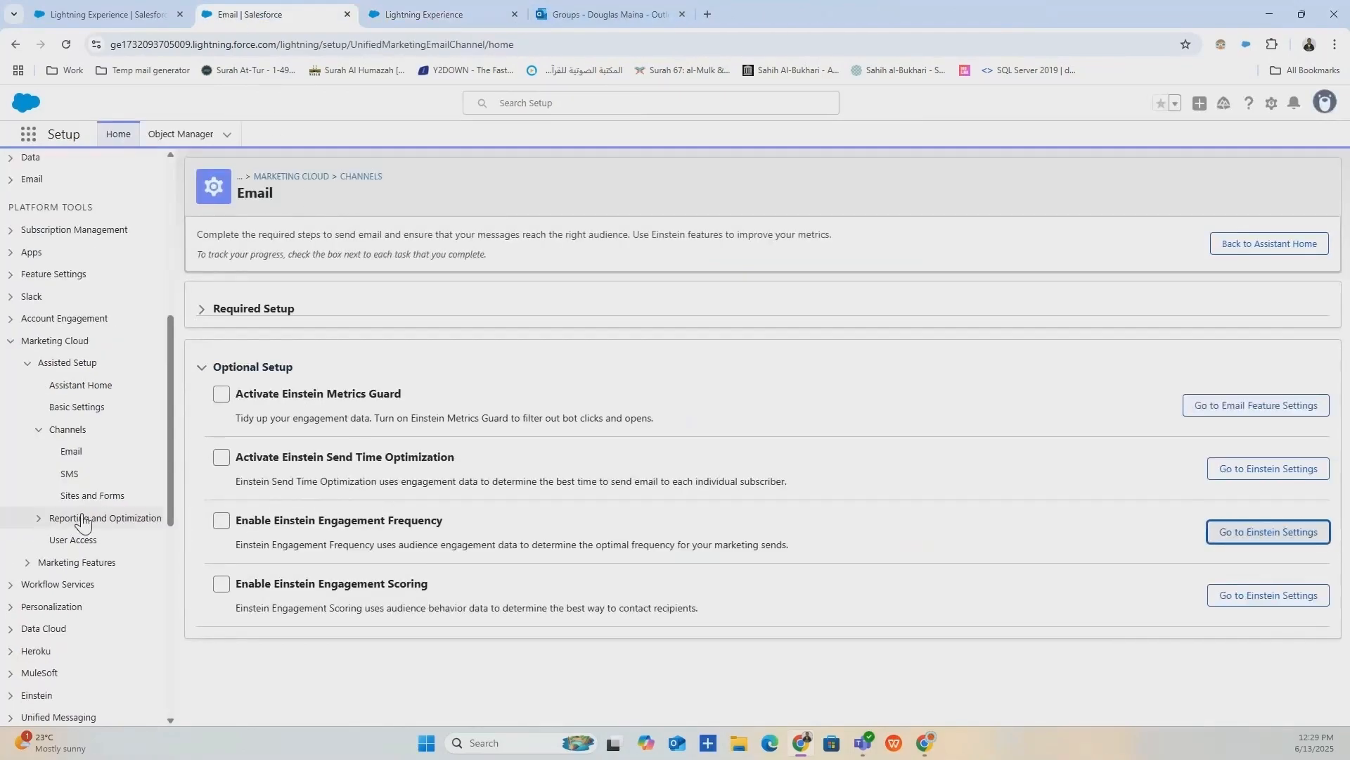
click(69, 478)
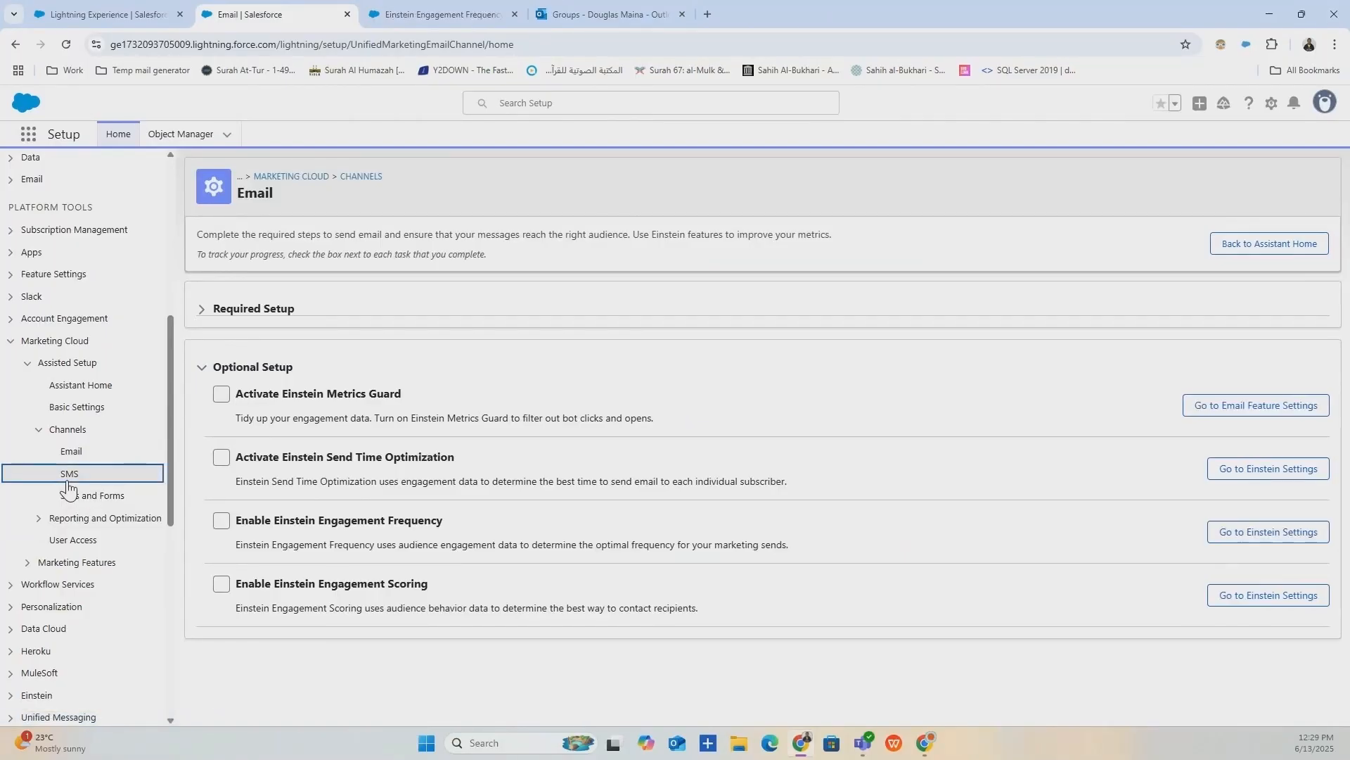
Open the SMS channel setup page and review its Required Setup tasks.
click(71, 482)
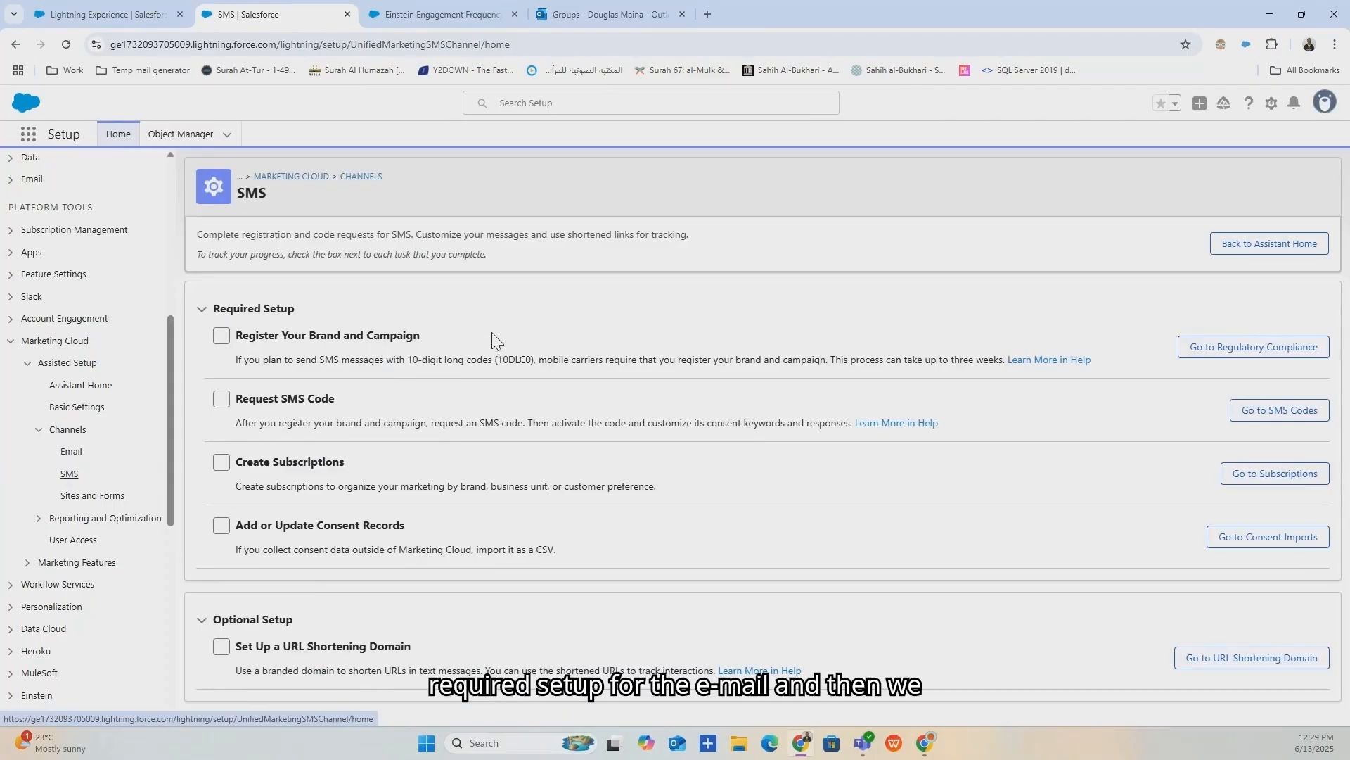
click(202, 309)
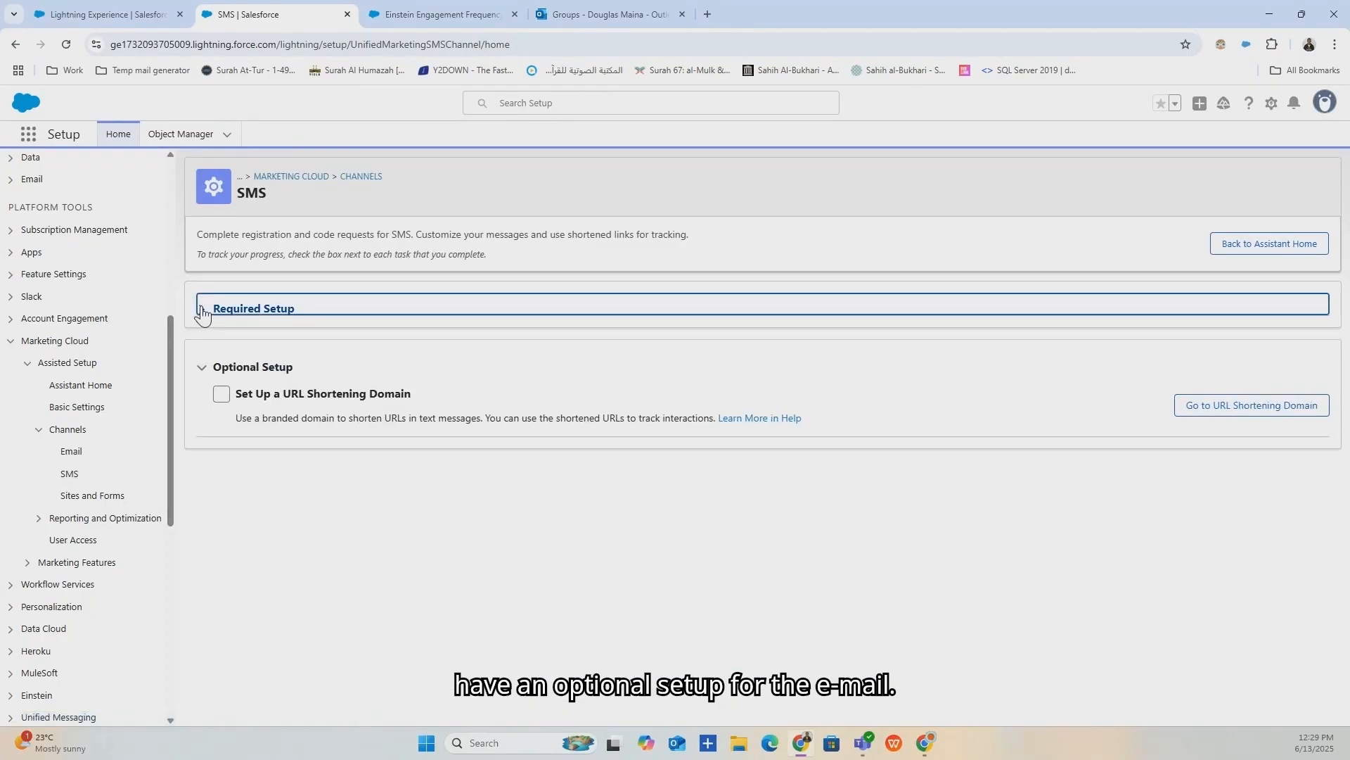
click(202, 310)
click(203, 620)
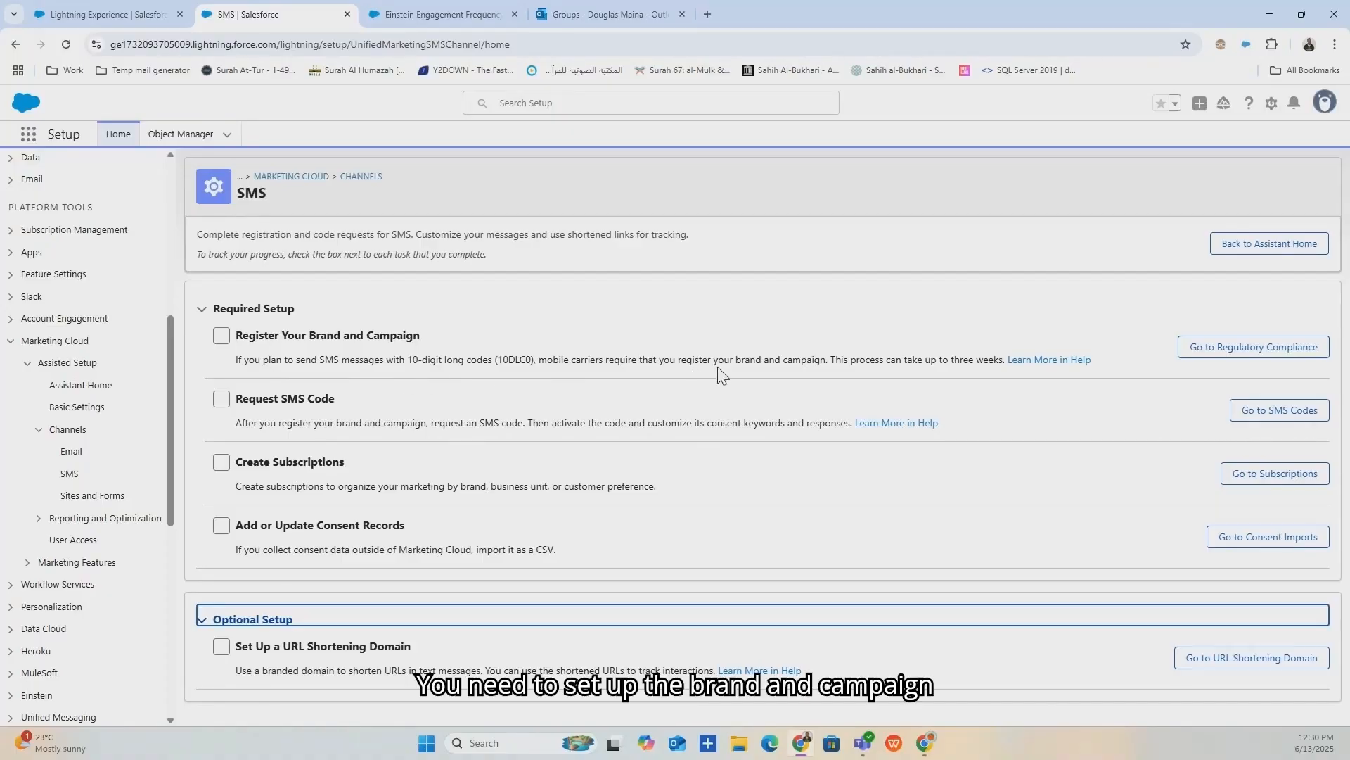
Open the Regulatory Compliance page and close the Einstein Engagement Frequency tab.
click(1222, 358)
click(682, 14)
click(242, 14)
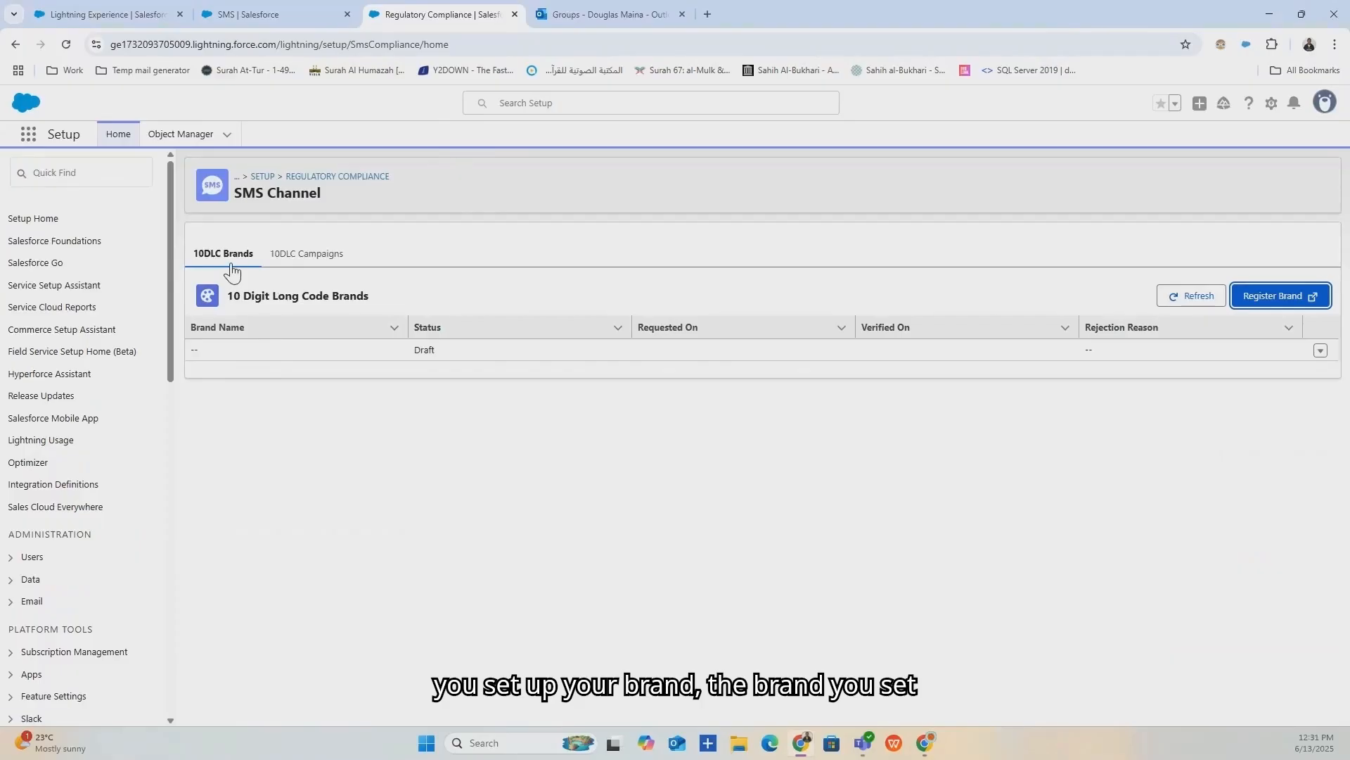
Browse the 10DLC Campaigns and Brands lists and the Register Brand country options.
click(312, 260)
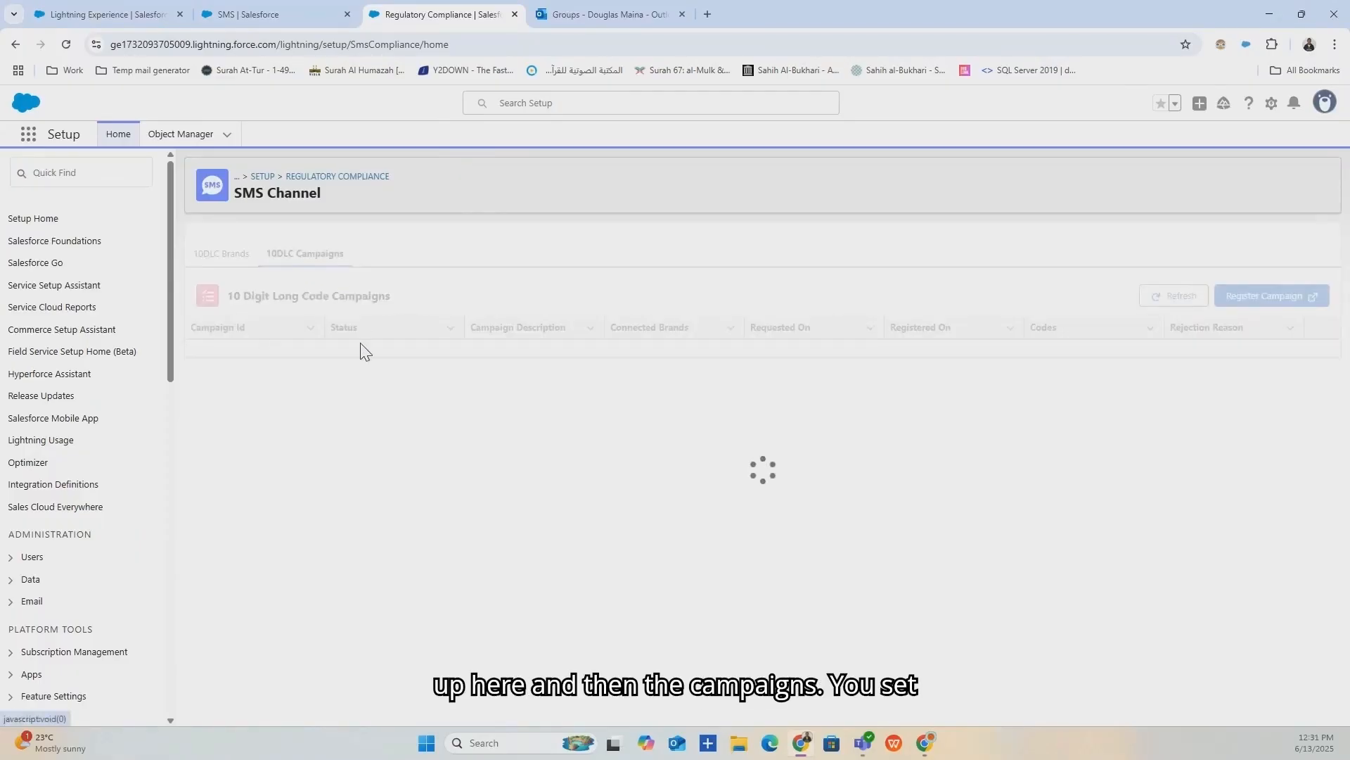
click(232, 251)
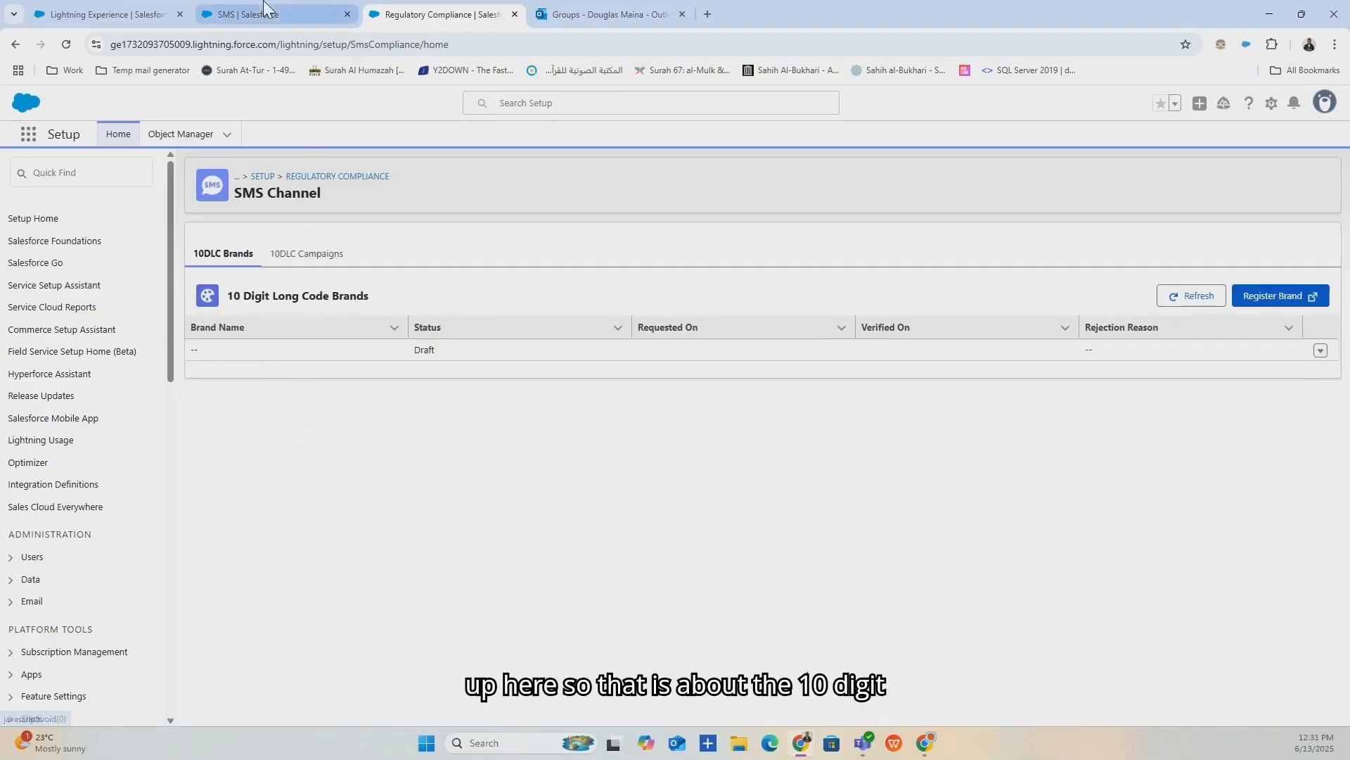
click(1270, 307)
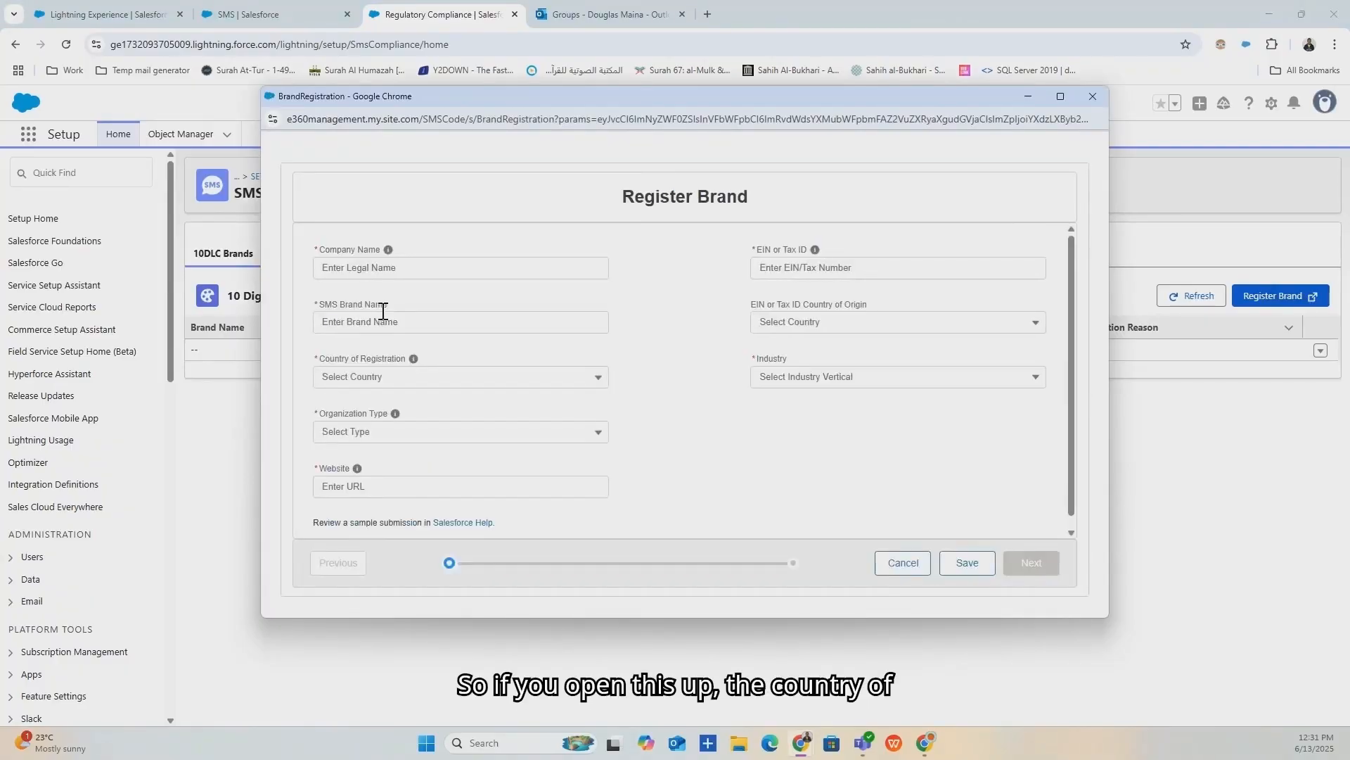
click(458, 380)
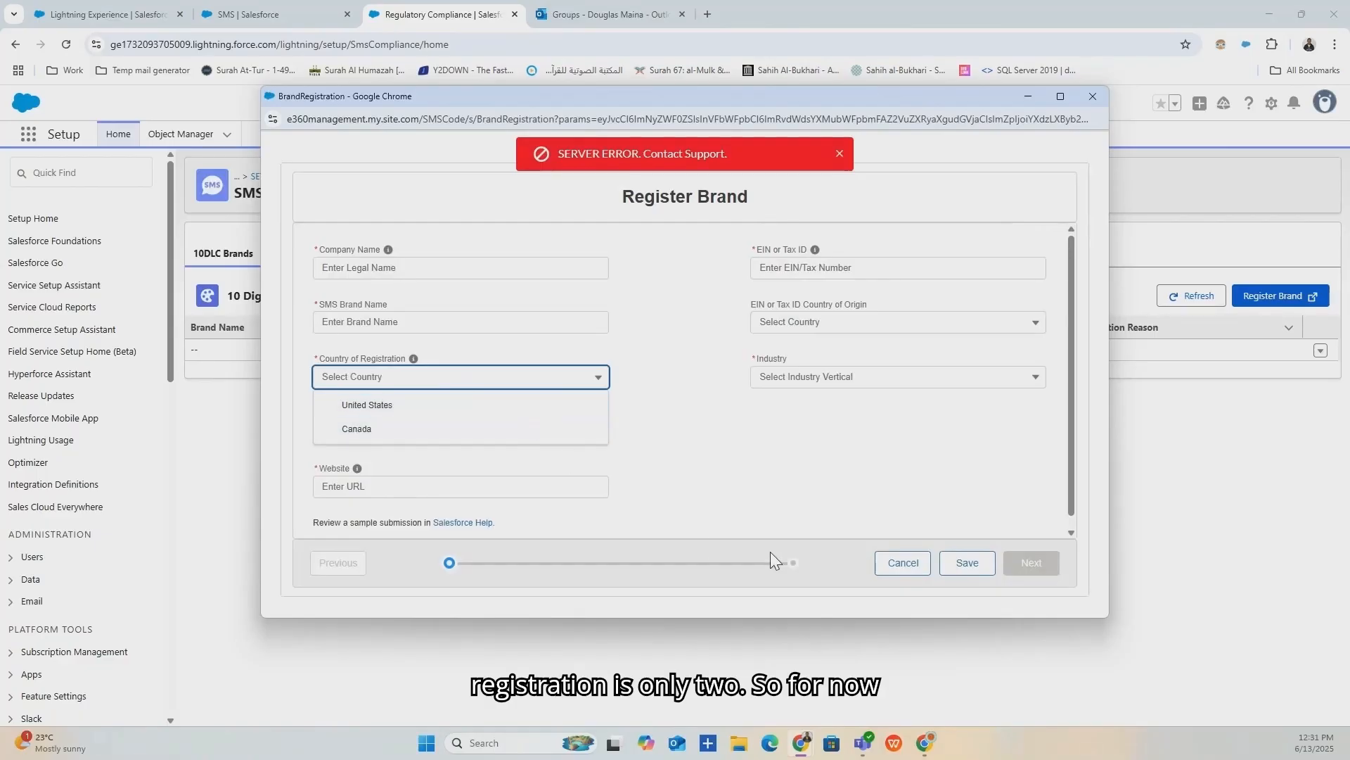
Discard the brand registration form, go back to SMS setup, and open SMS Codes.
click(1093, 98)
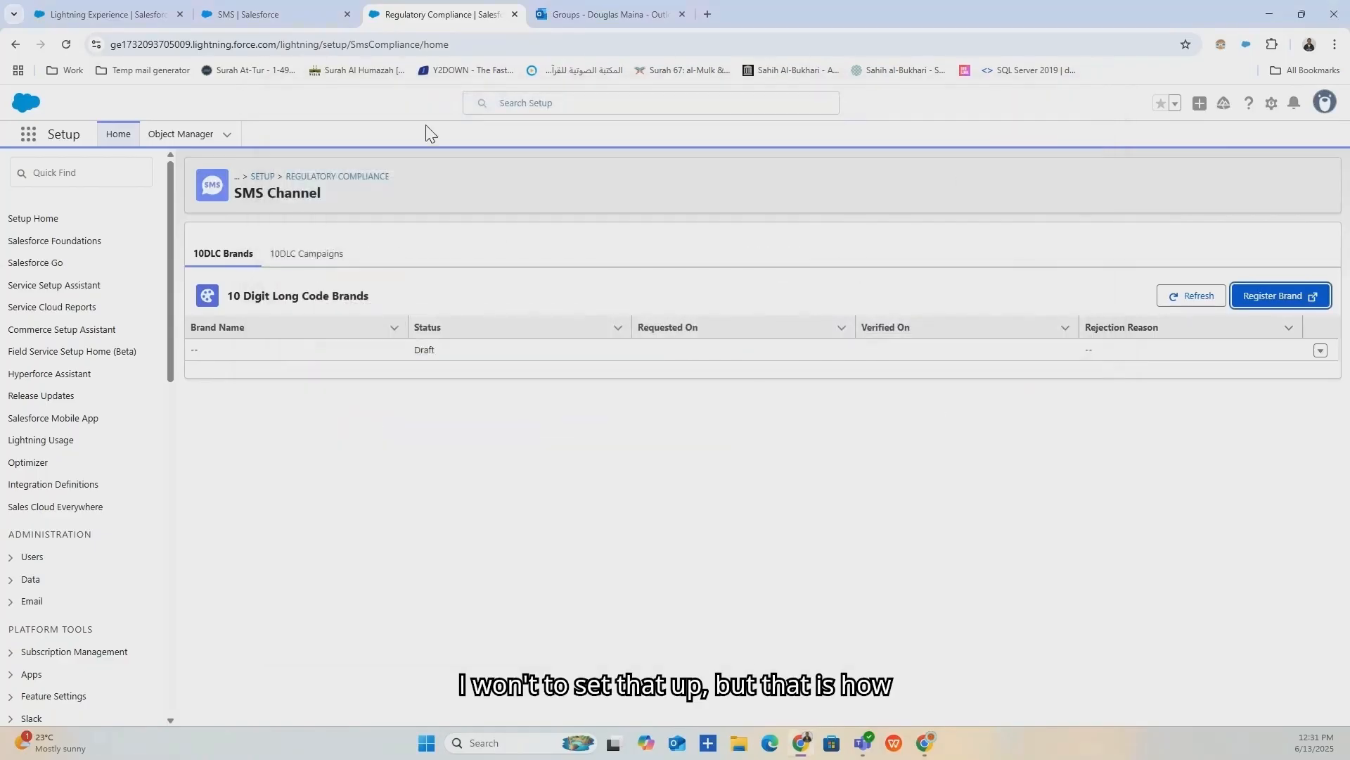
click(281, 14)
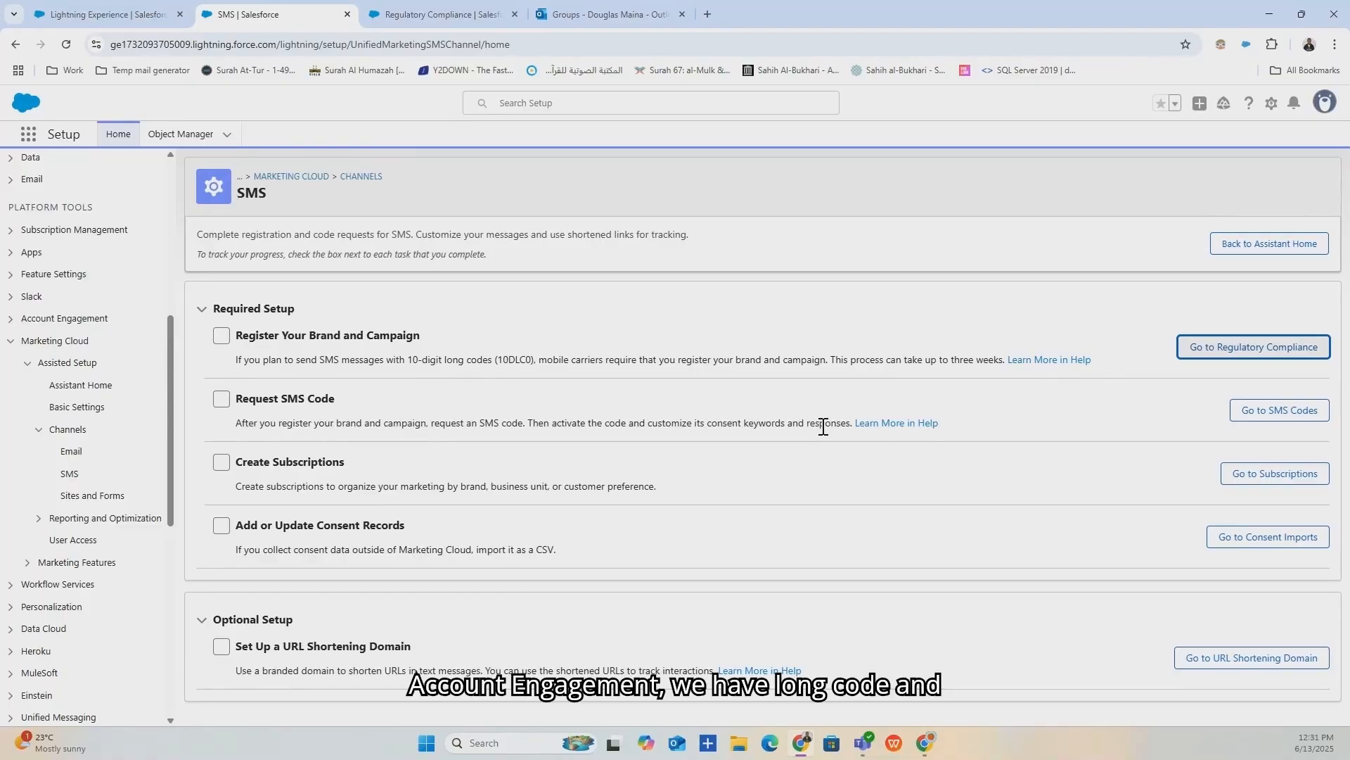
click(1248, 414)
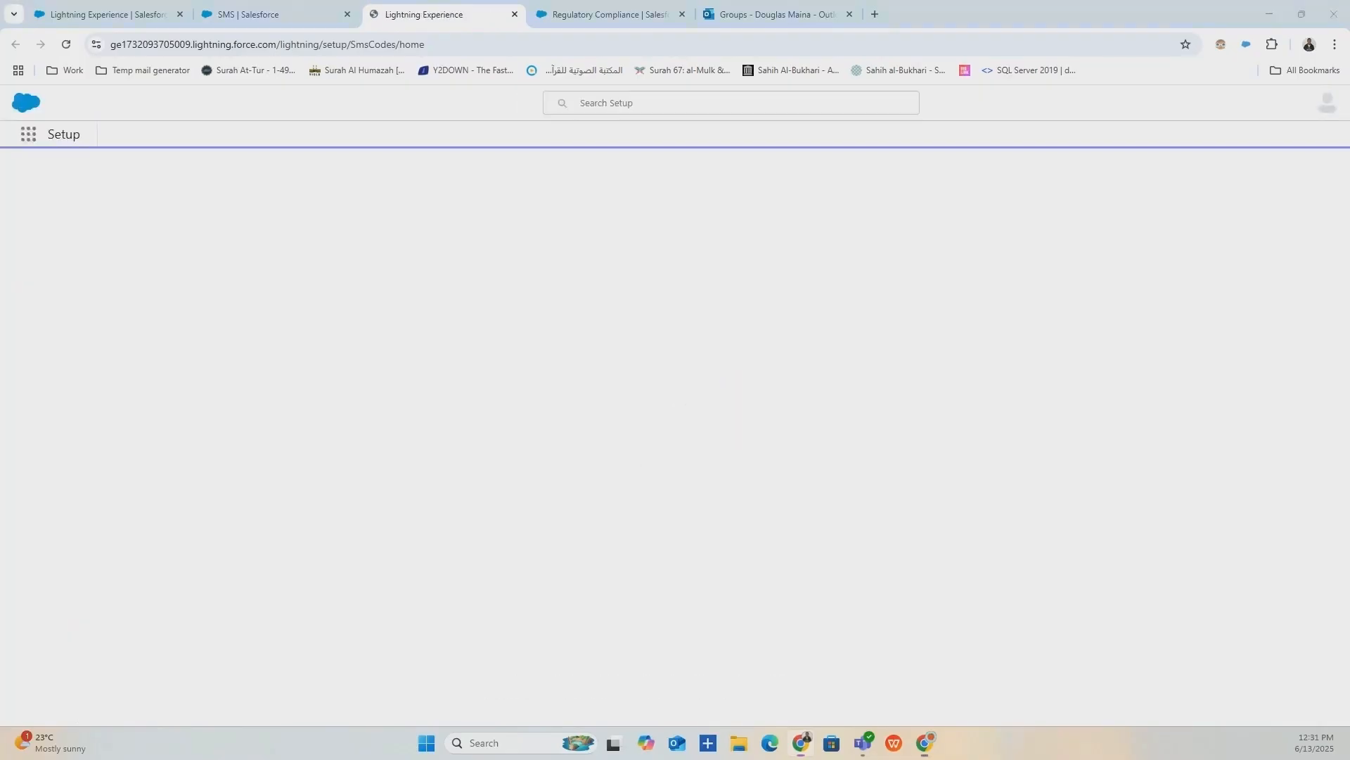
Look over the Open Requests list on the SMS Codes page.
click(240, 9)
click(422, 11)
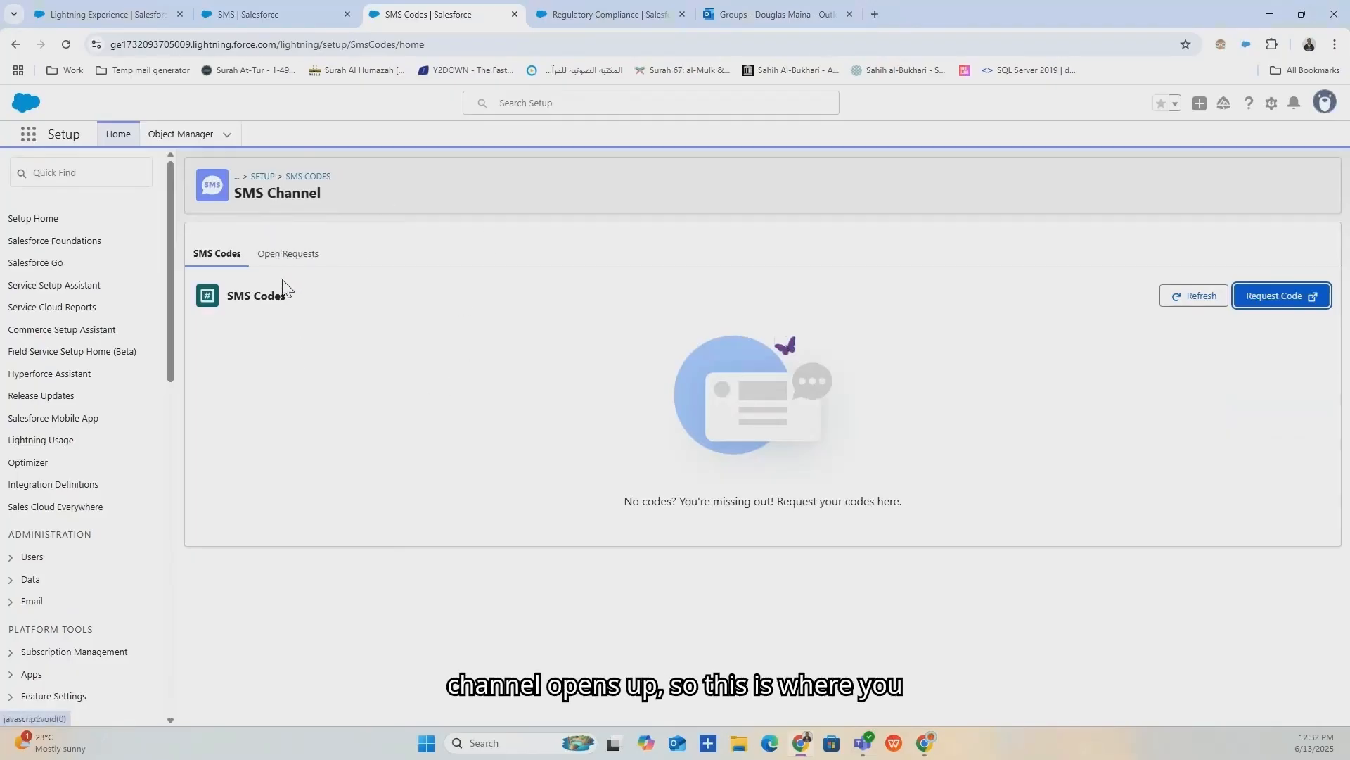
click(298, 269)
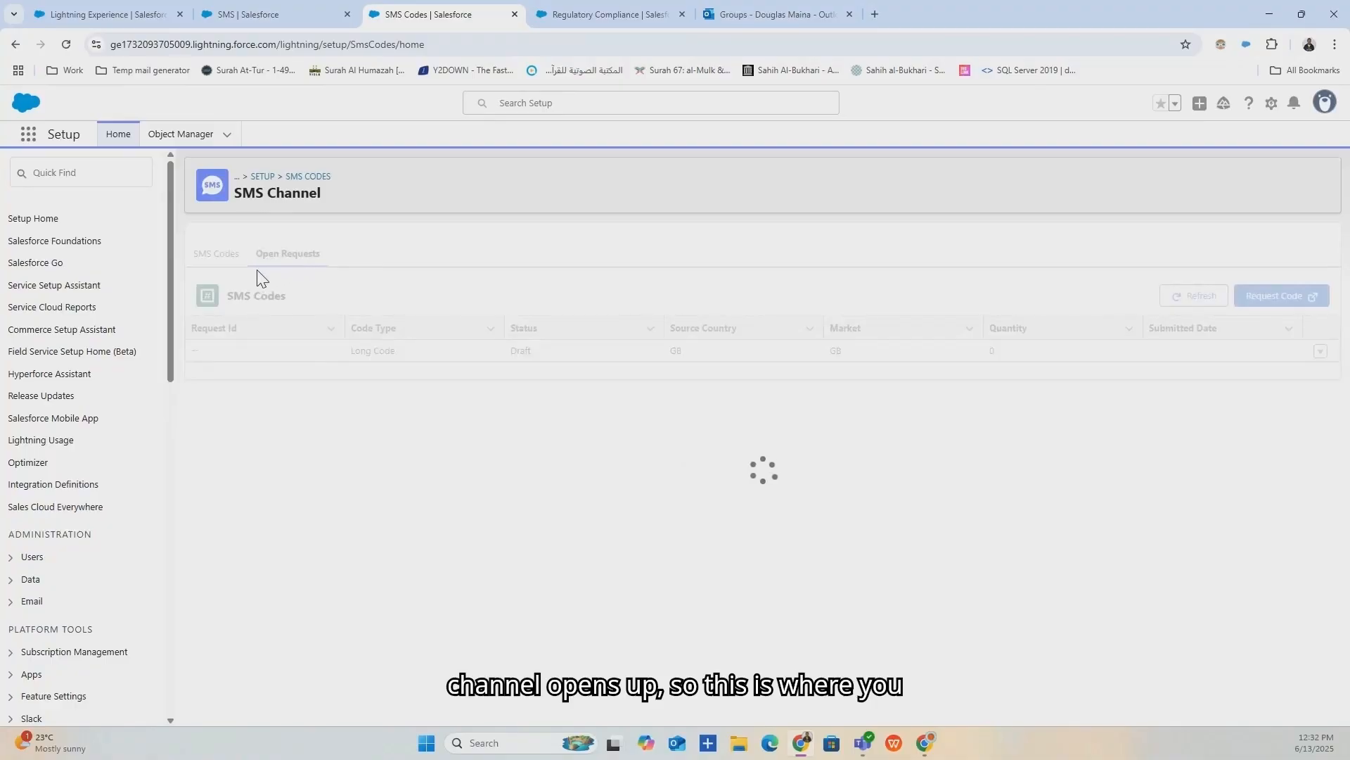
click(237, 259)
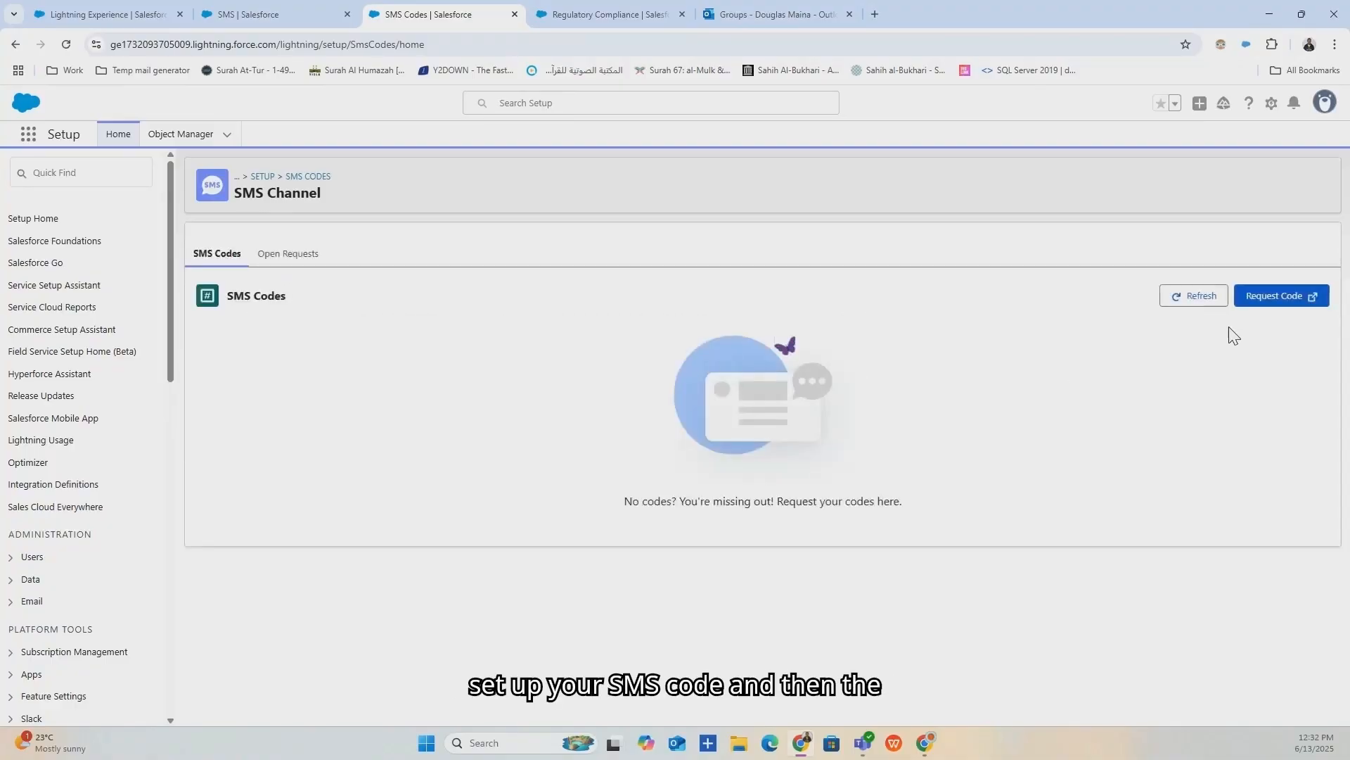
Start a new SMS code request with Canada as the country.
click(1279, 308)
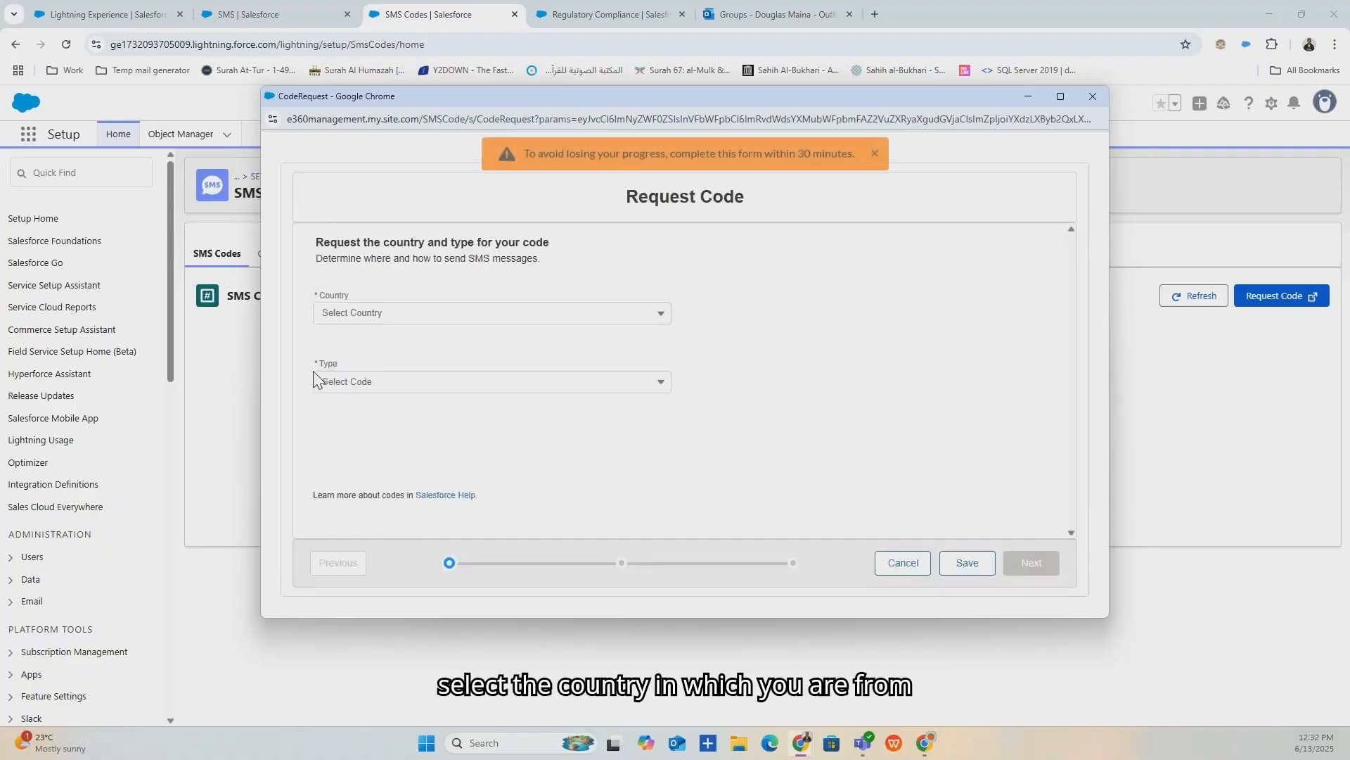
click(492, 311)
click(492, 313)
scroll(406, 374, down, 4)
scroll(402, 376, down, 2)
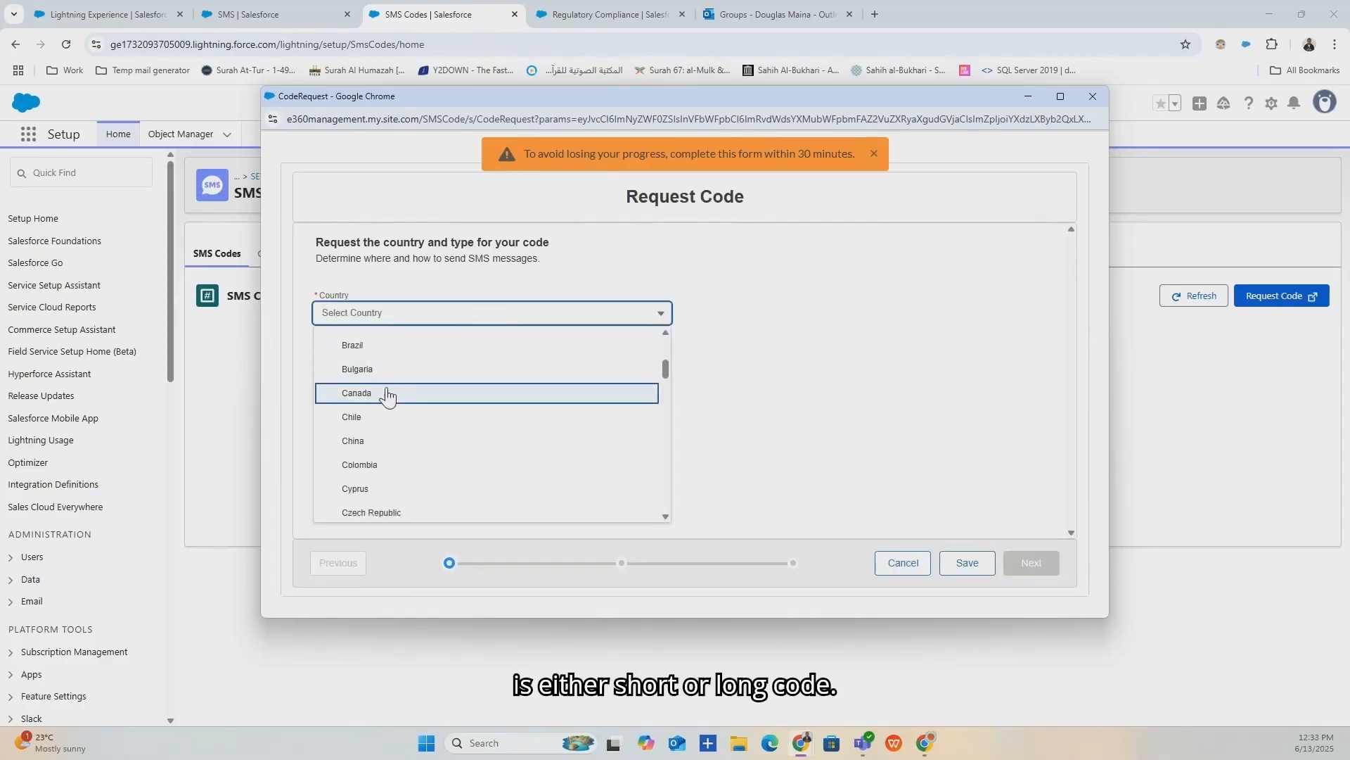
click(389, 394)
click(387, 382)
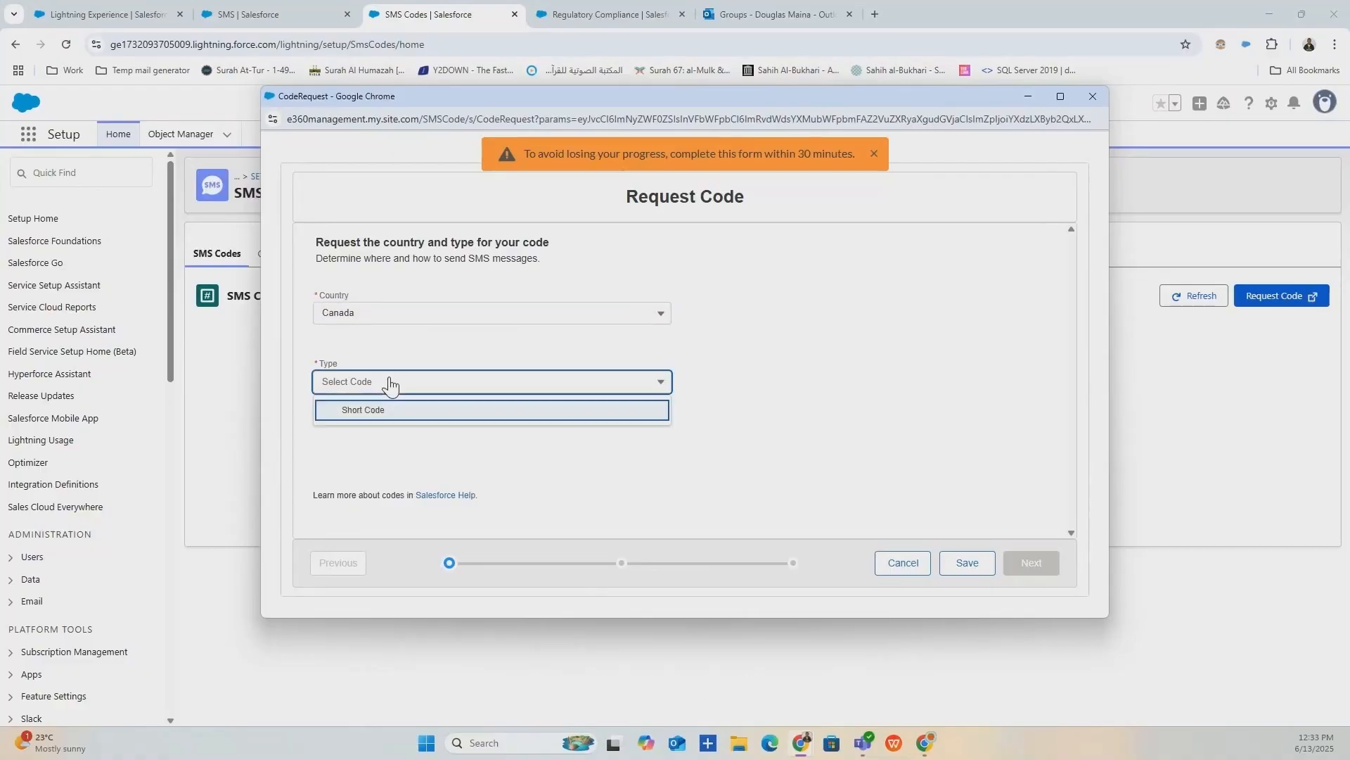
Switch the request to France with Short Code type, then close it unsaved.
click(421, 310)
scroll(400, 362, down, 3)
click(382, 443)
click(415, 387)
click(400, 434)
click(405, 452)
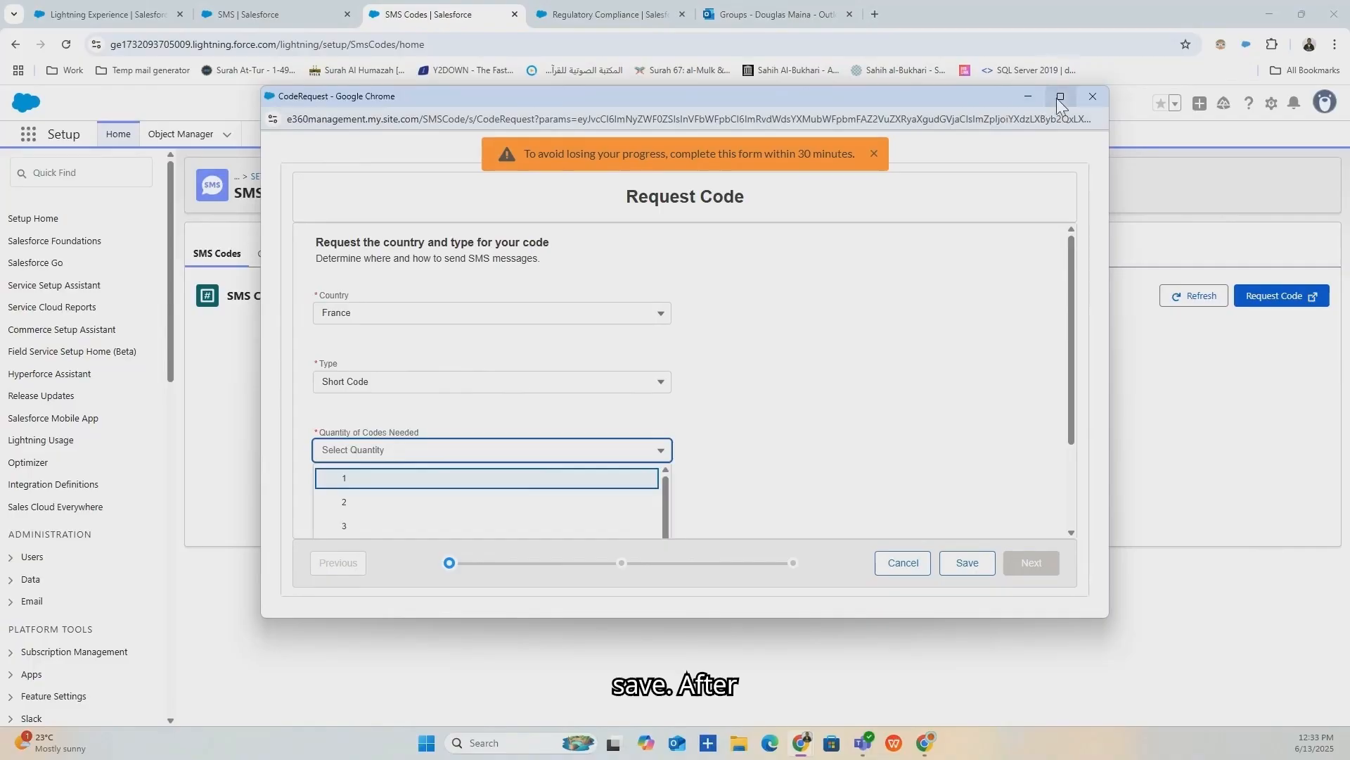
click(1092, 96)
click(267, 14)
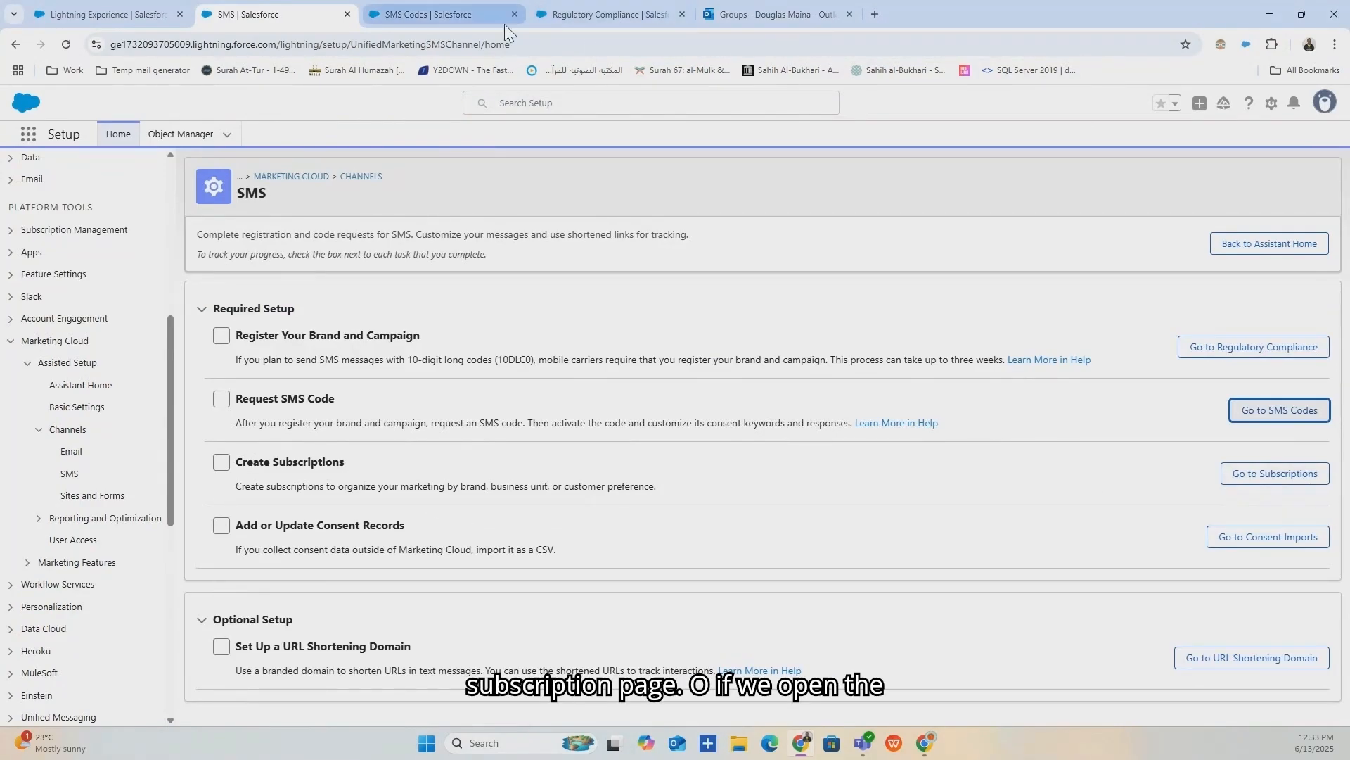
Open the subscriptions consent page and close the SMS Codes and Regulatory Compliance tabs.
click(1250, 491)
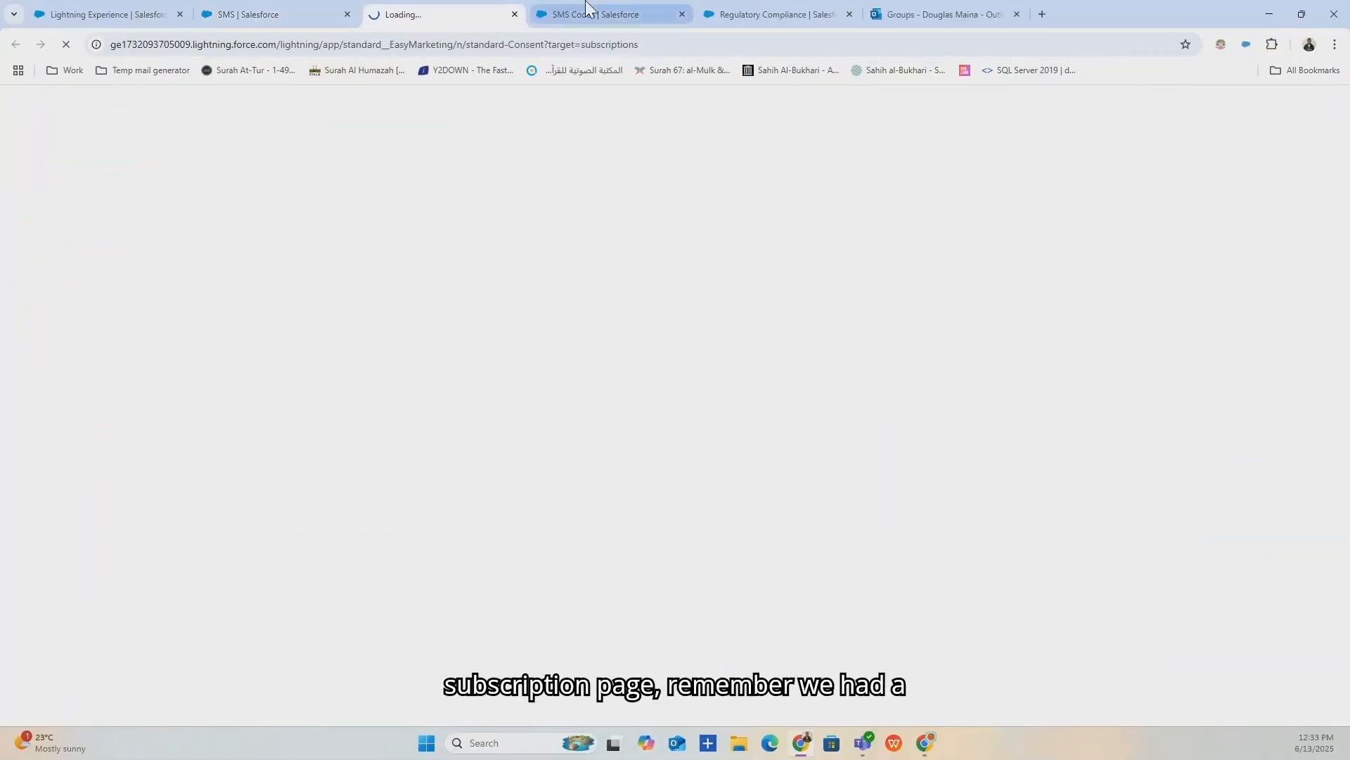
click(683, 15)
click(681, 14)
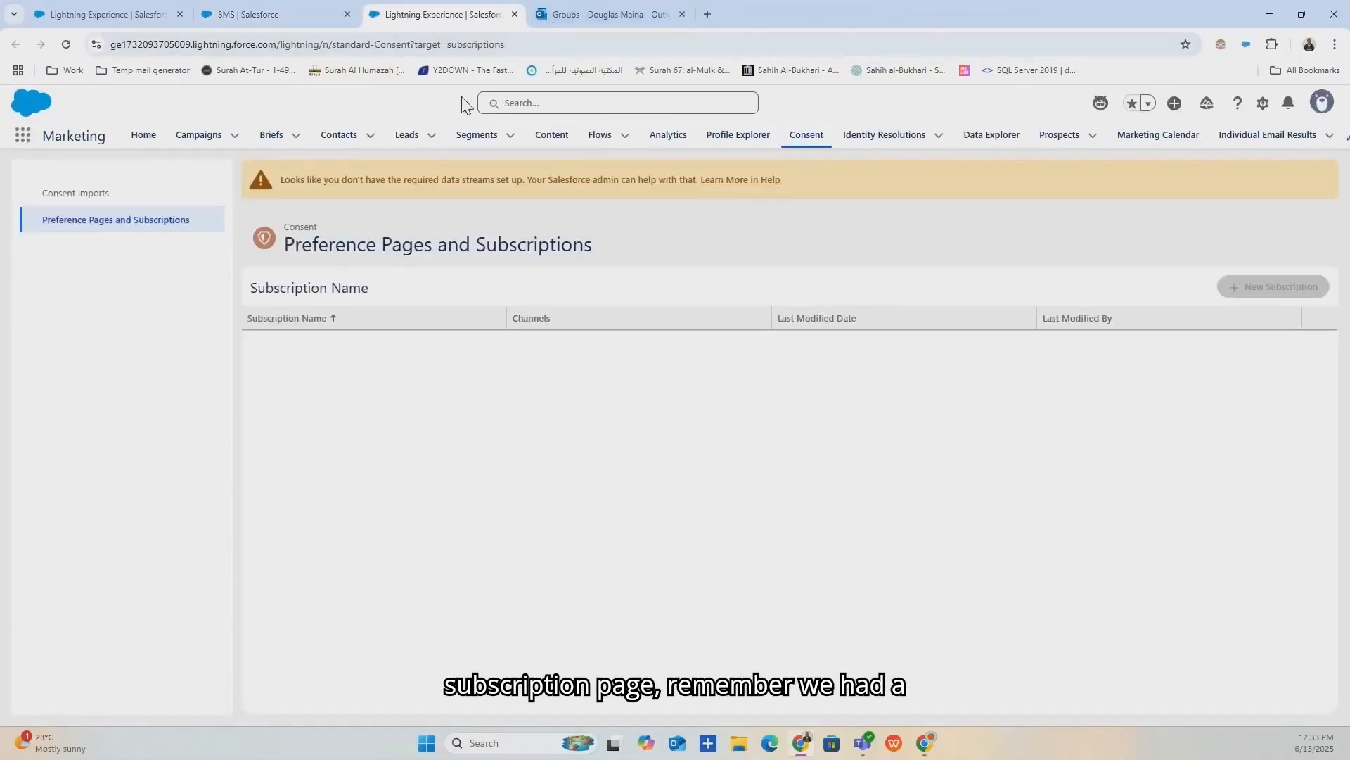
click(105, 223)
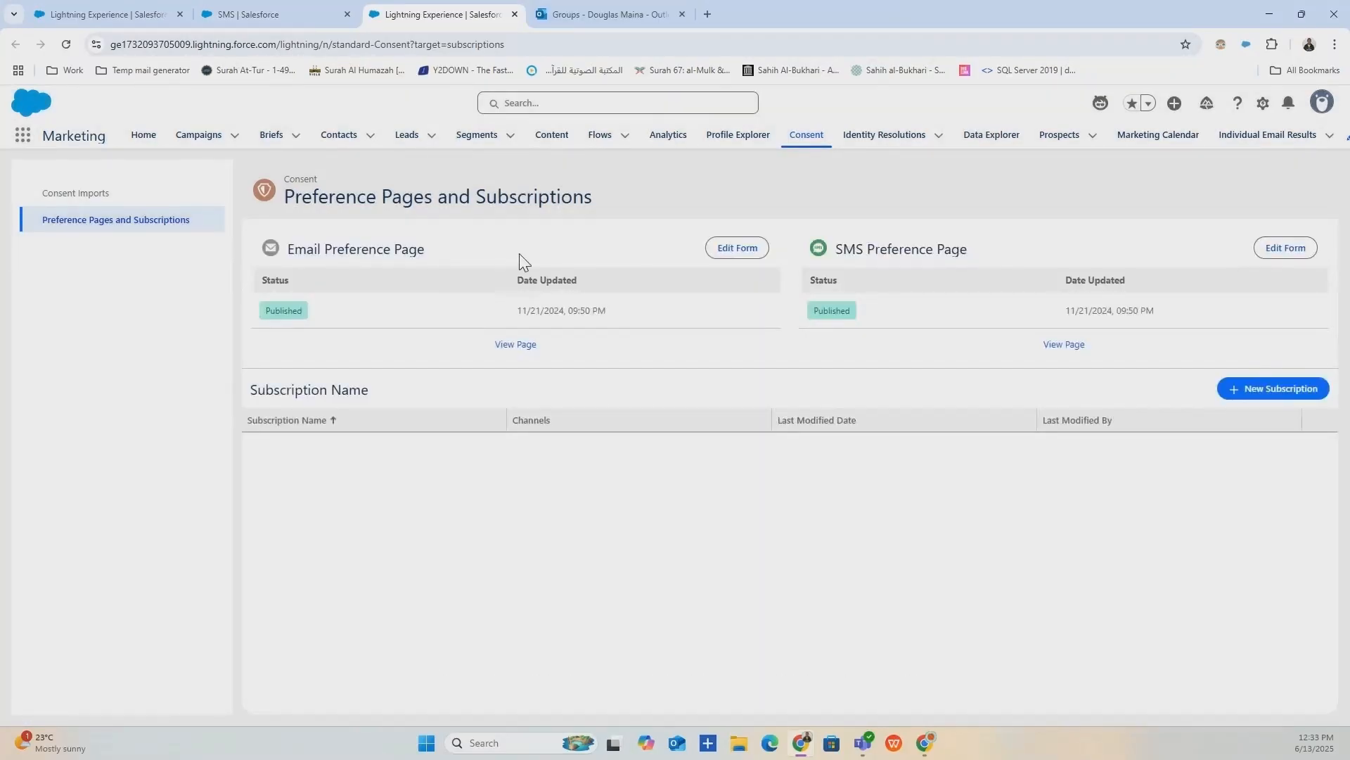
Start a new communication subscription with SMS as its channel, then discard it.
click(1242, 438)
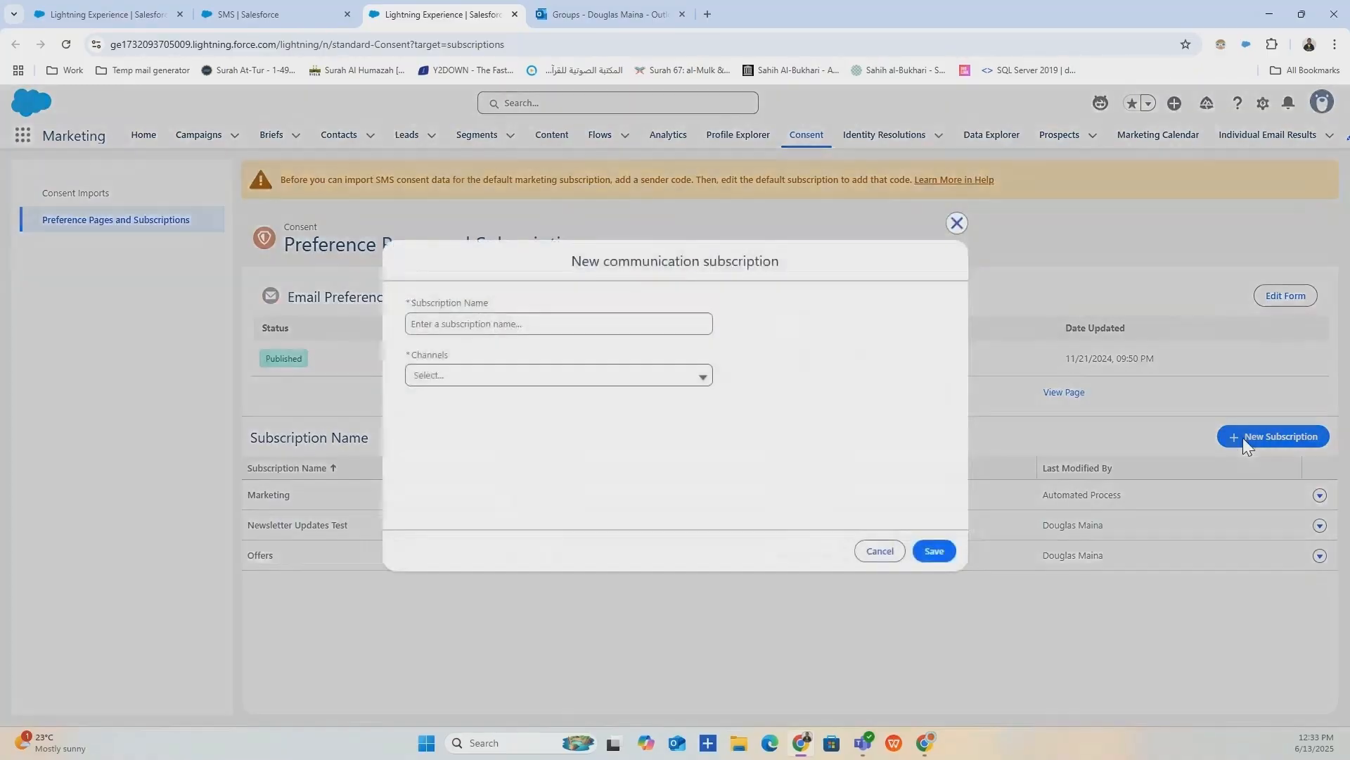
click(697, 375)
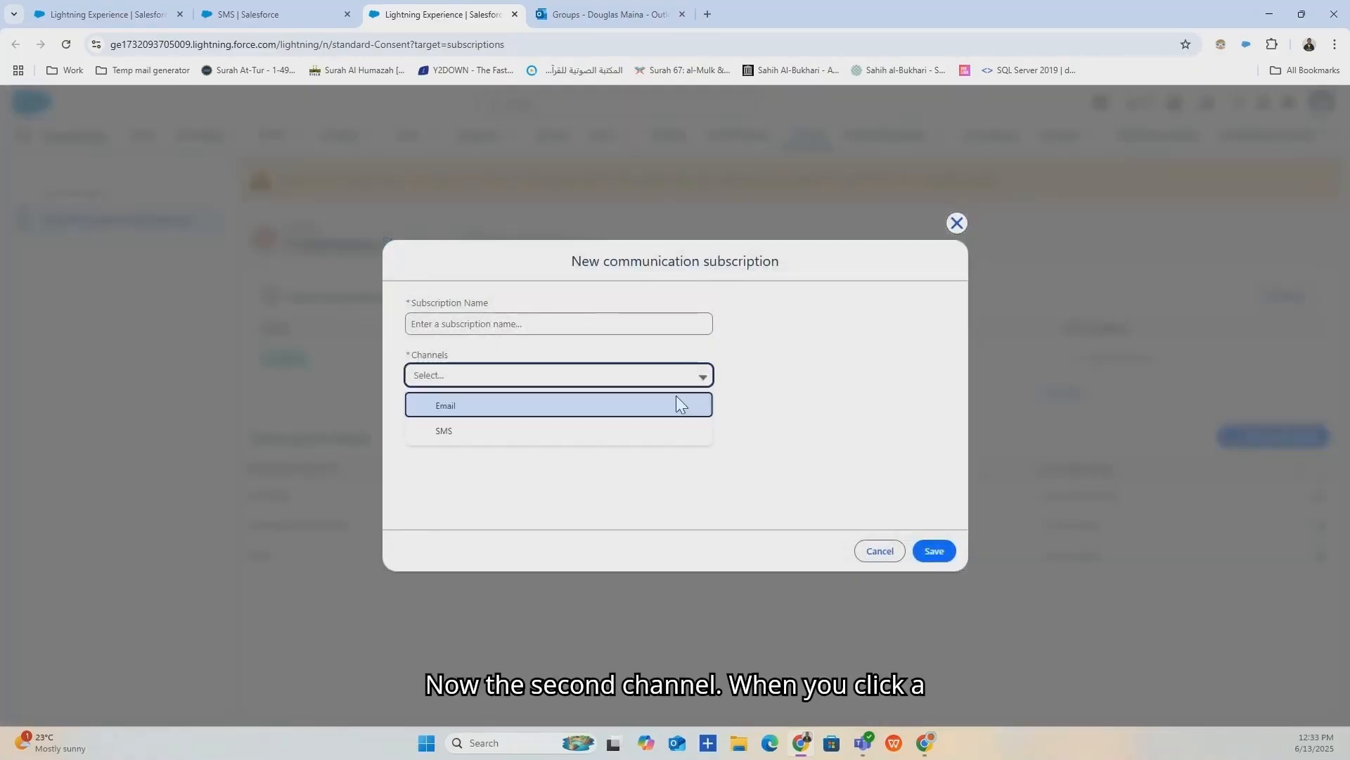
click(507, 430)
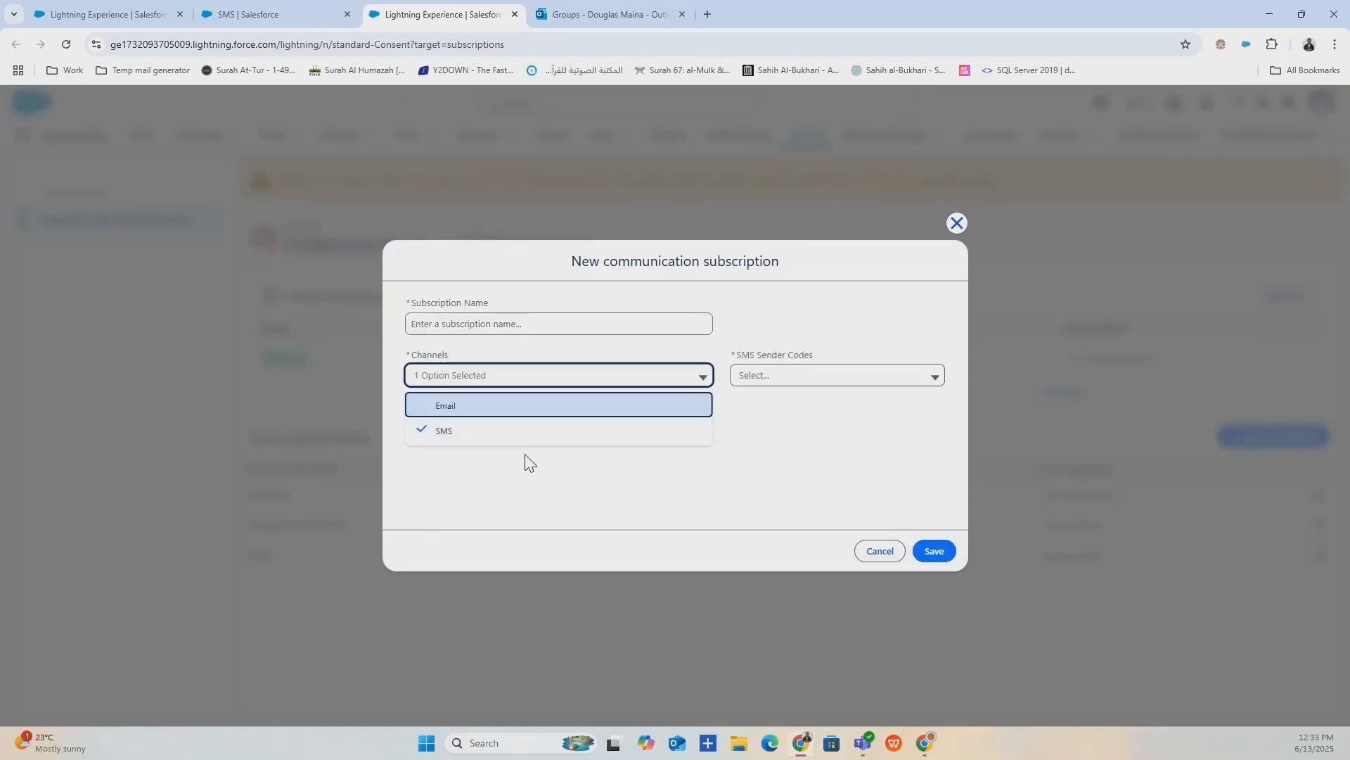
click(846, 372)
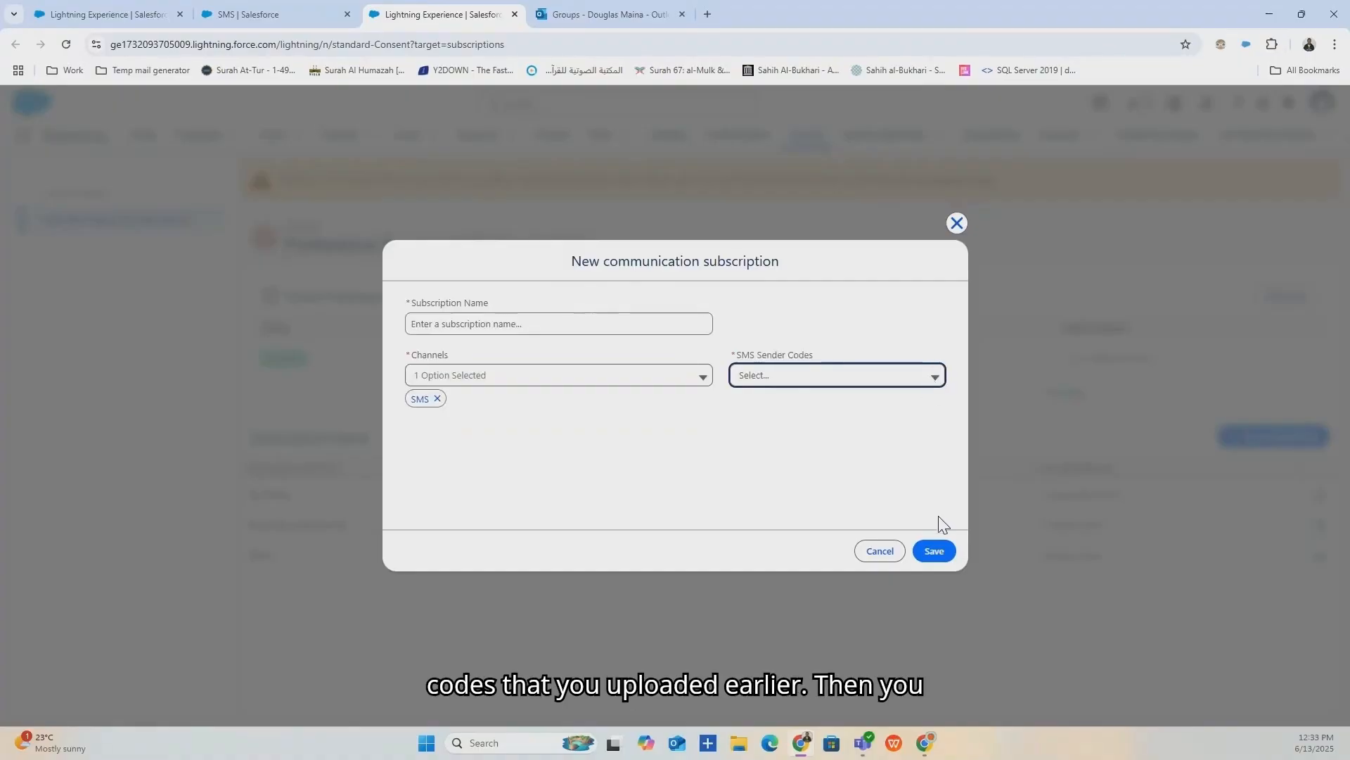
click(957, 223)
click(297, 14)
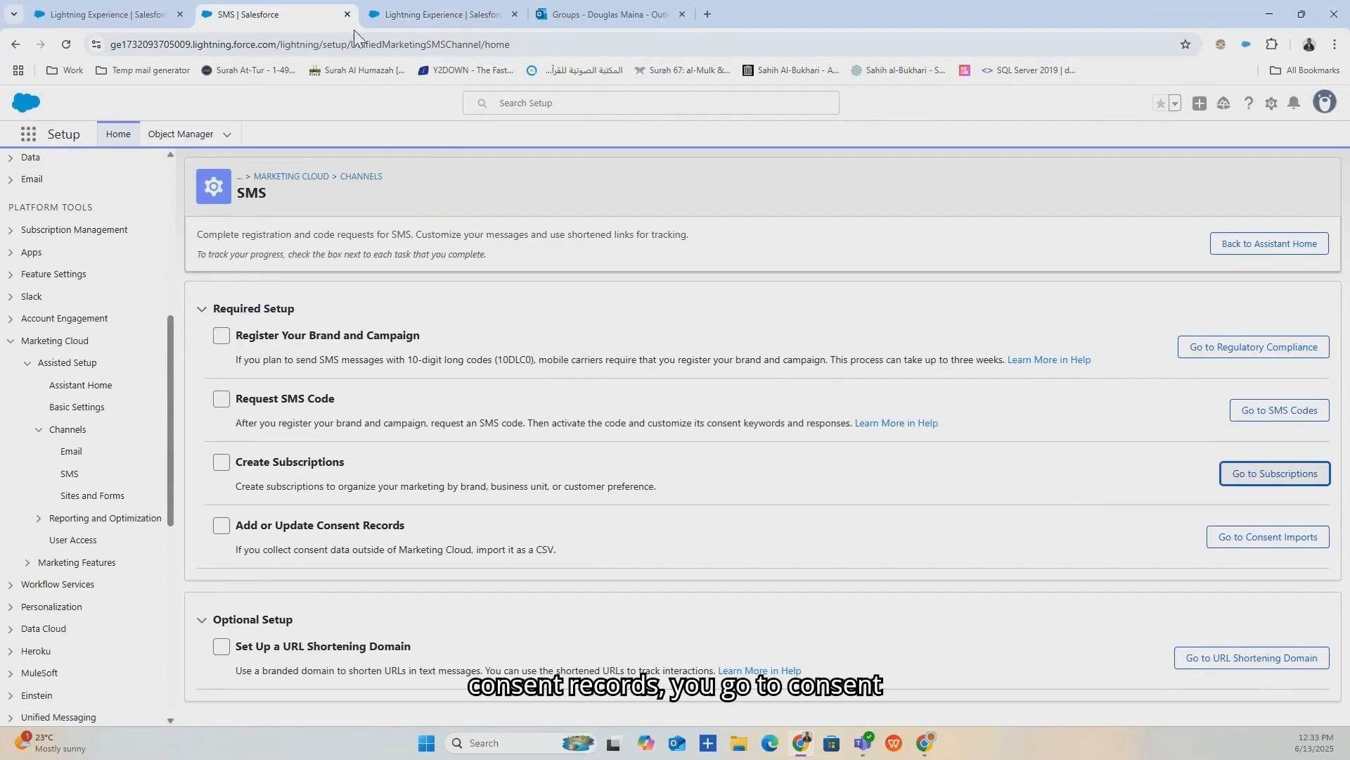
Begin a Consent Imports import with SMS channel, check sender codes, then cancel.
click(420, 10)
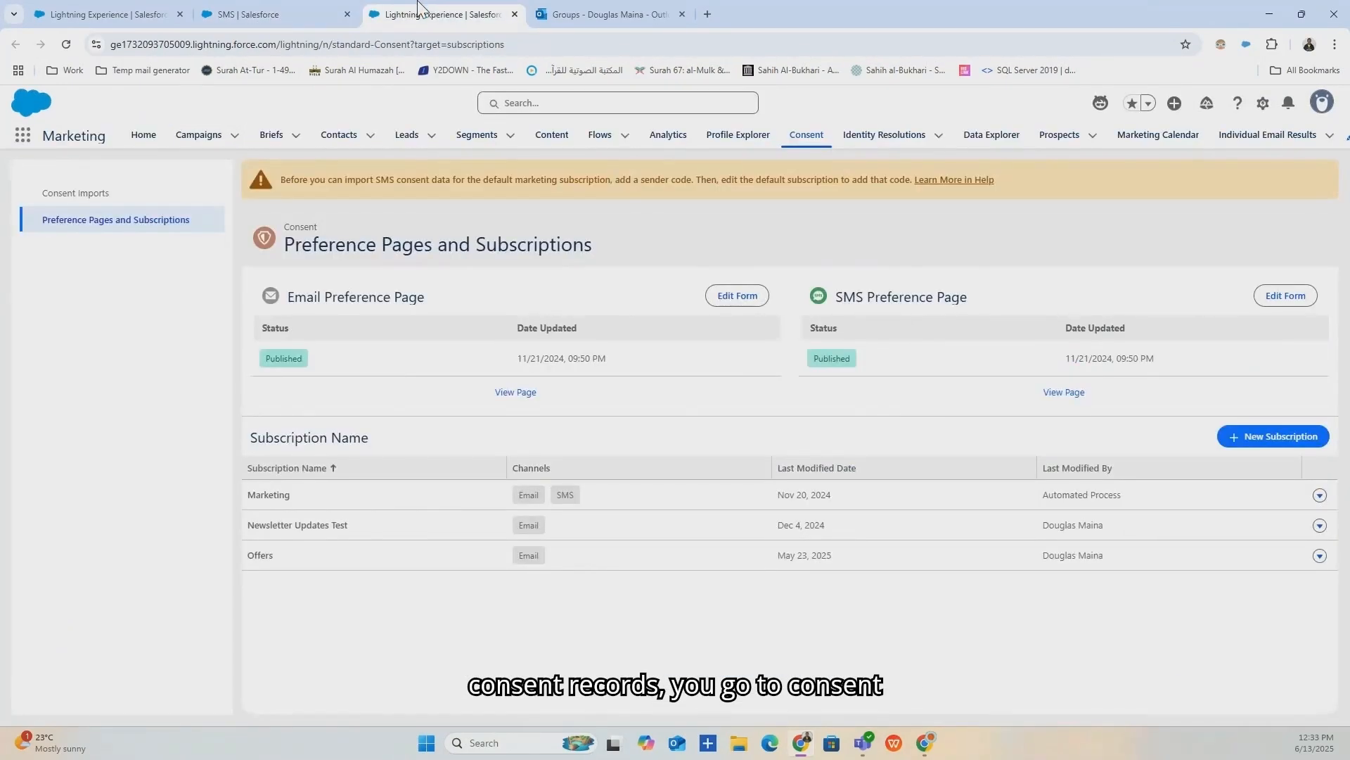
click(58, 193)
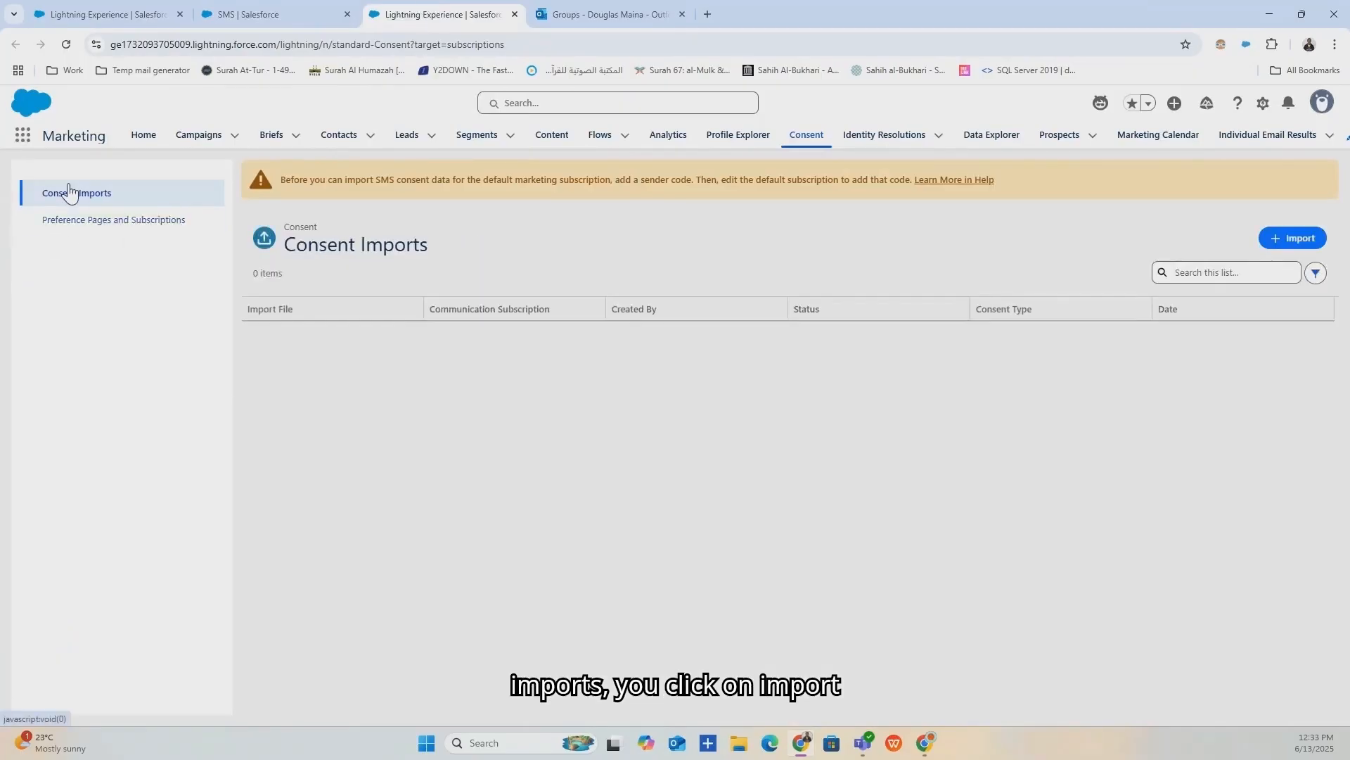
click(1279, 242)
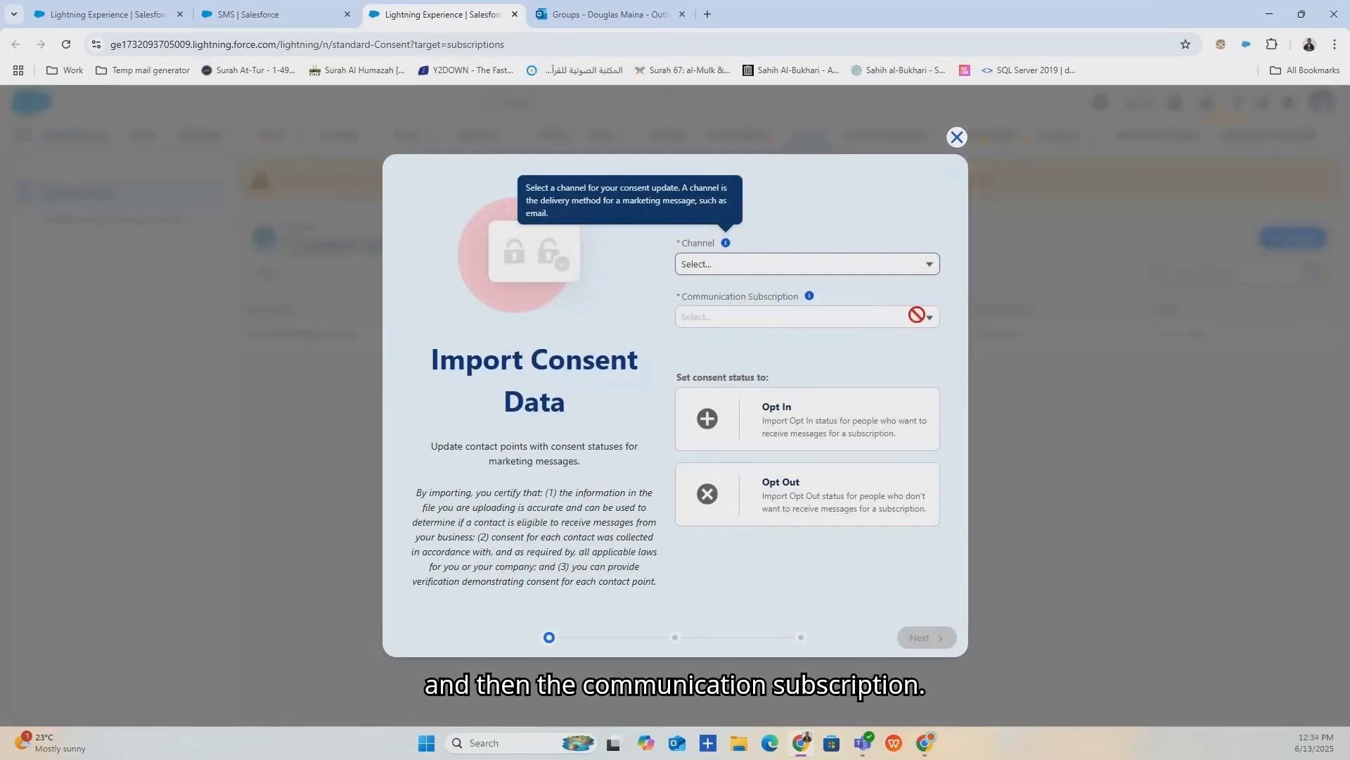
click(902, 273)
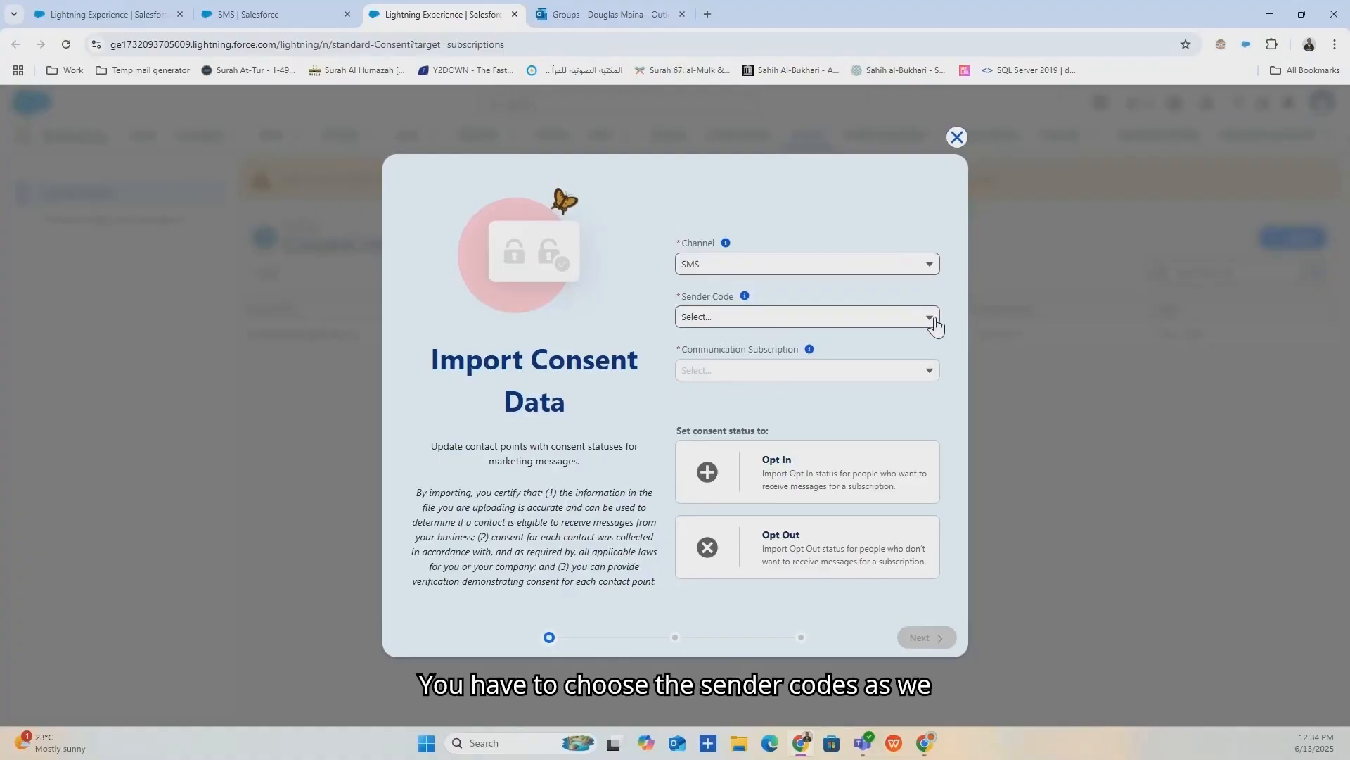
click(928, 365)
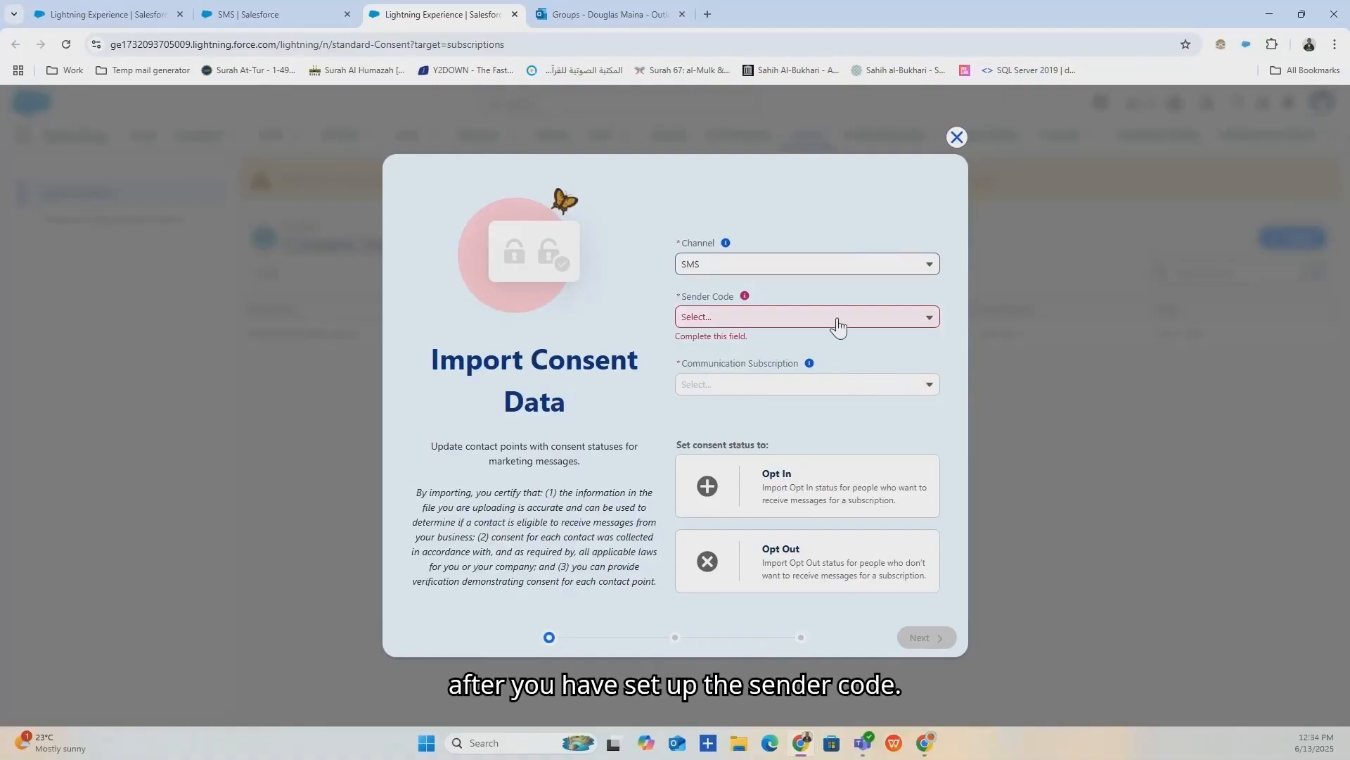
click(956, 136)
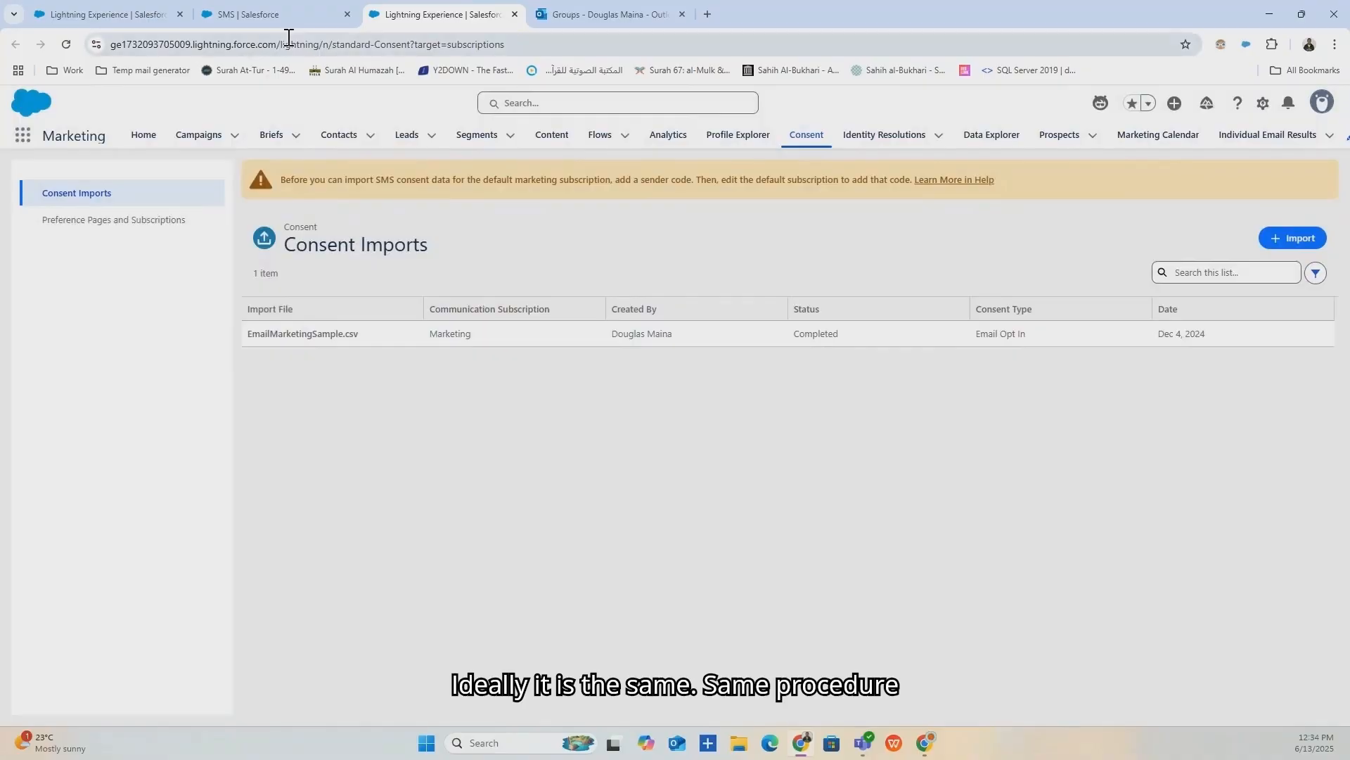
Review the SMS subscription, consent and URL Shortening Domain tasks, collapsing Required Setup.
click(257, 14)
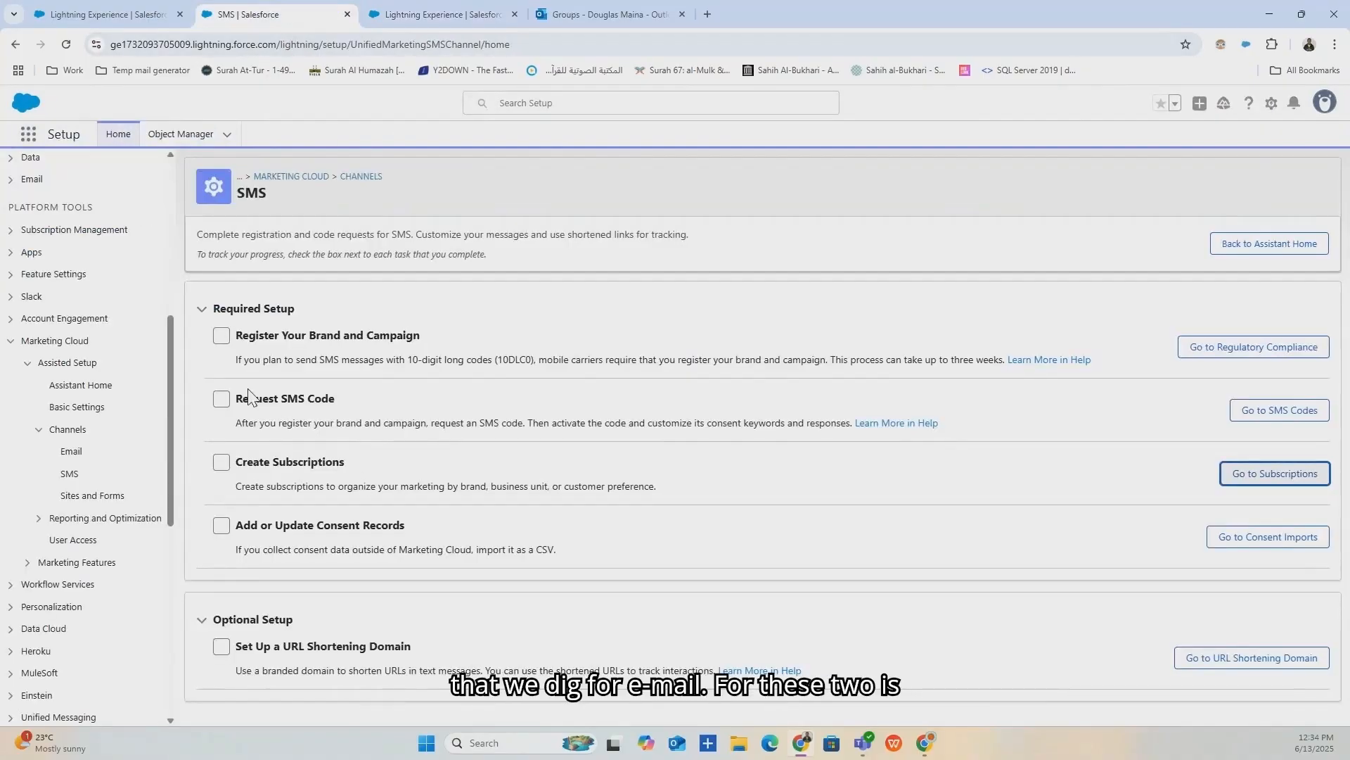
drag(235, 470, 396, 552)
click(202, 309)
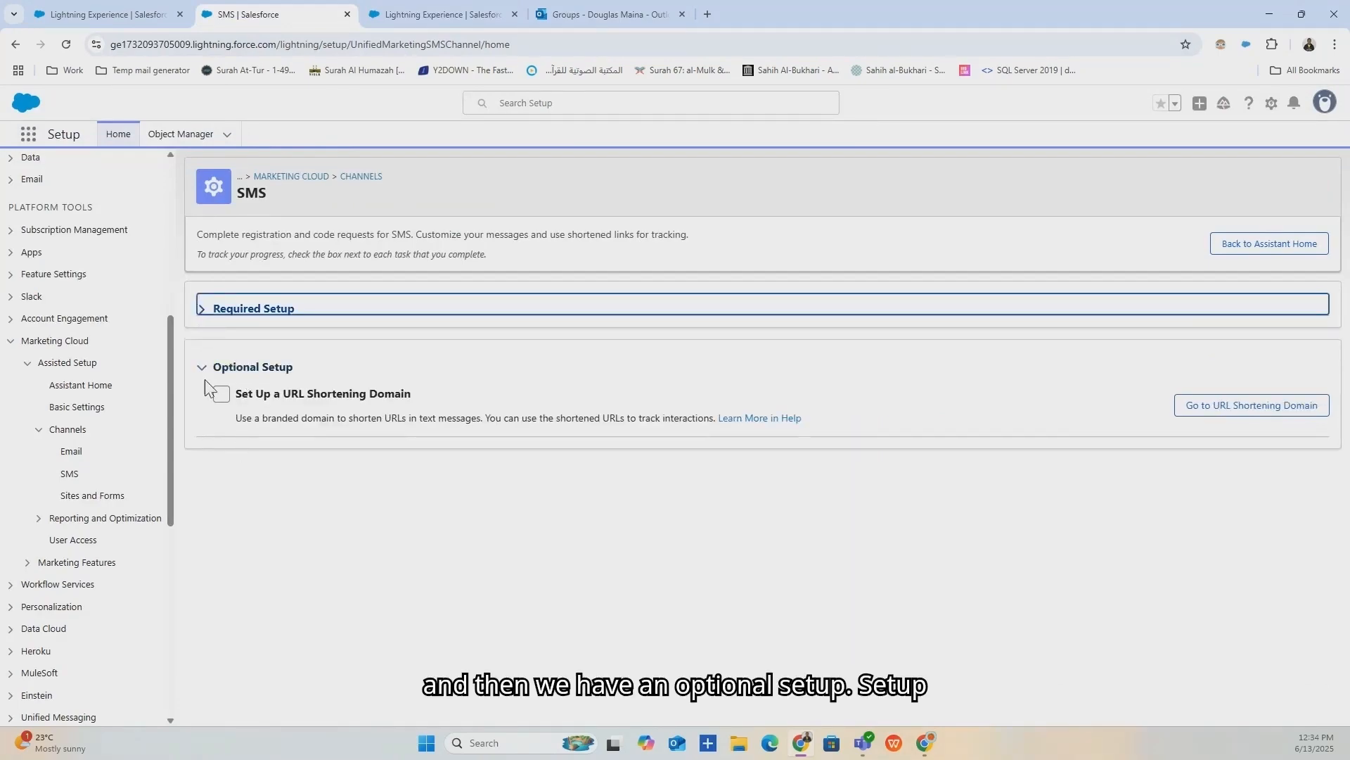
drag(415, 396, 239, 396)
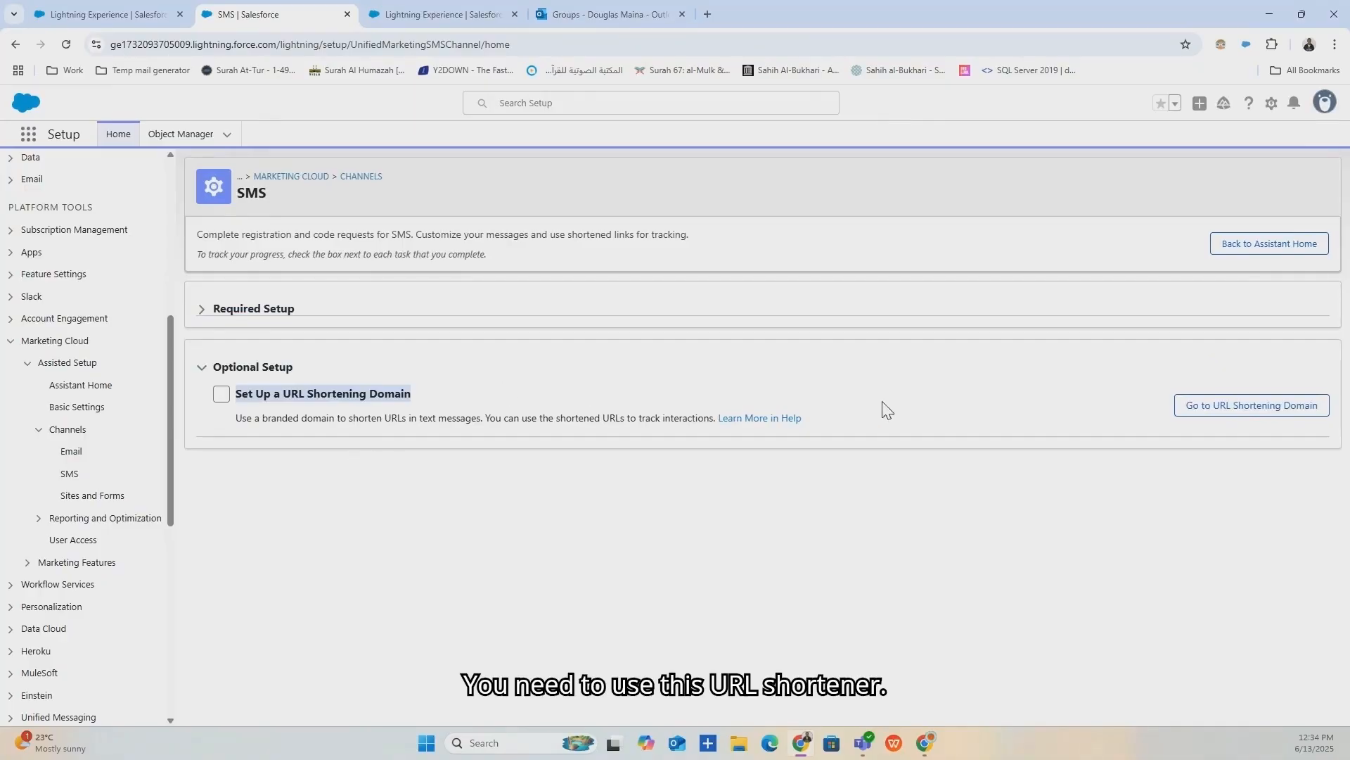
Open URL Shortening Domain setup in a new tab and go to Sites and Forms.
click(1257, 407)
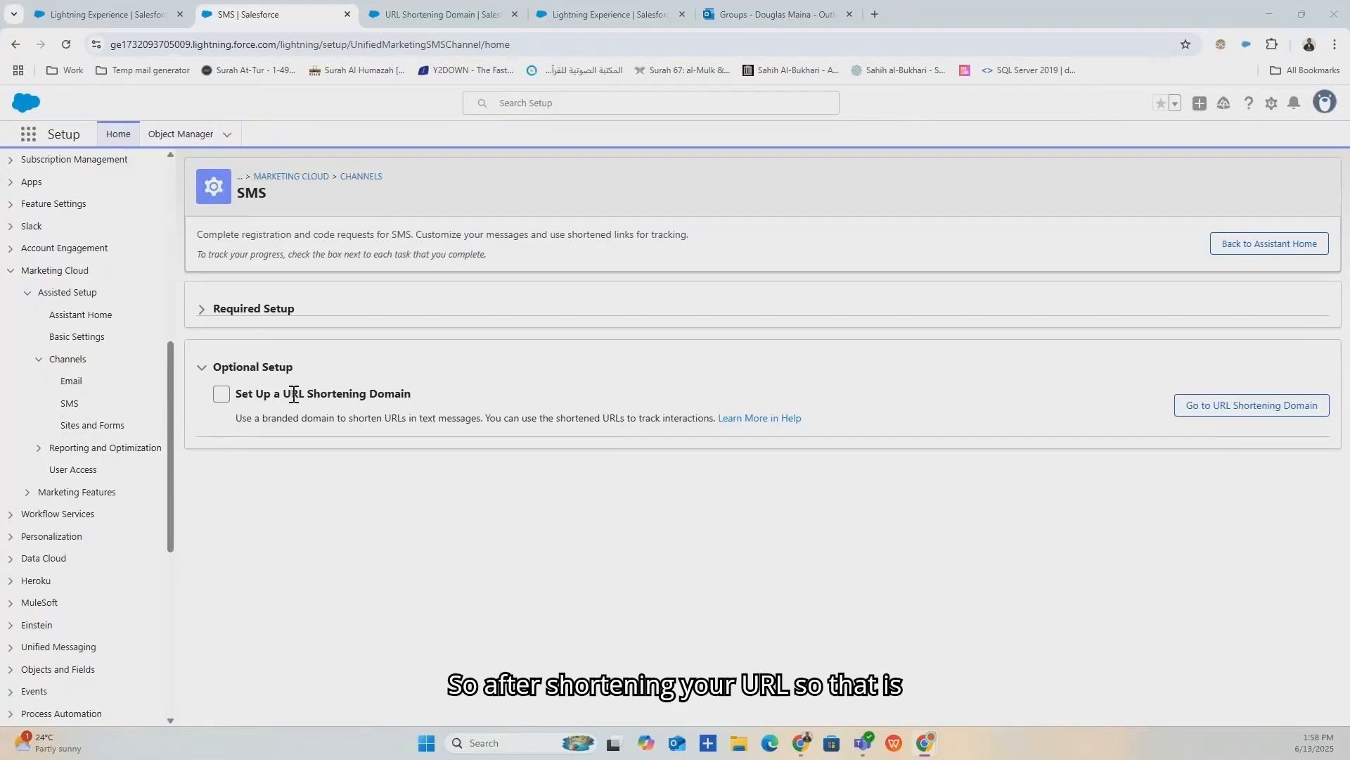
click(200, 373)
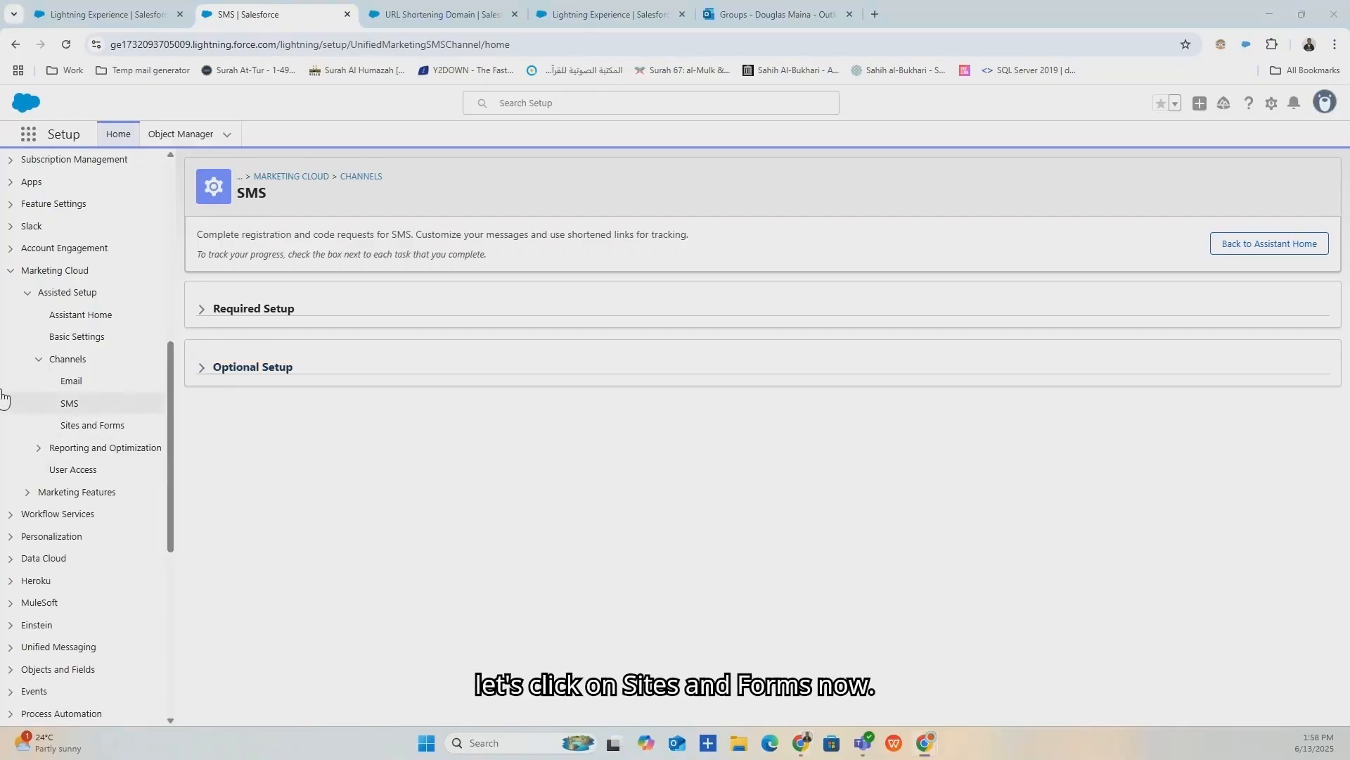
click(93, 427)
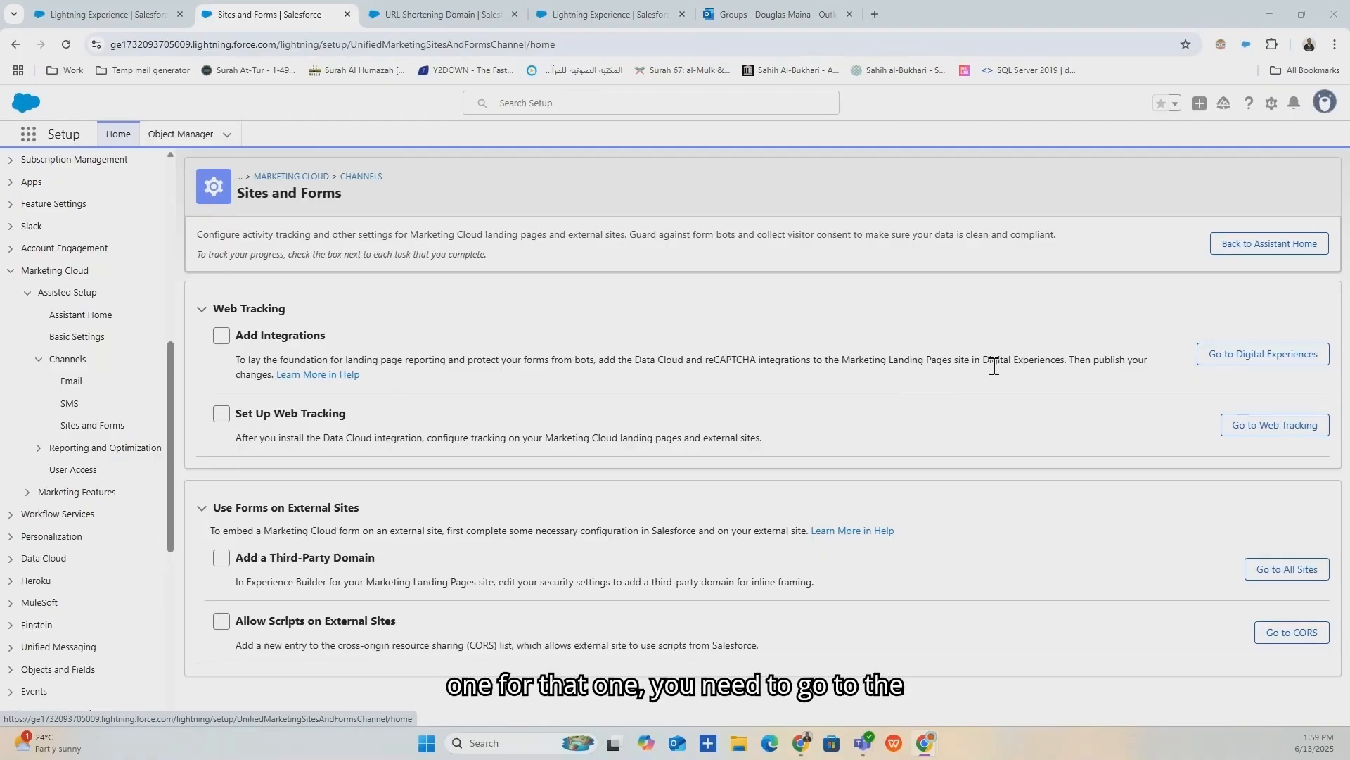
Launch Experience Builder via Go to Digital Experiences, then return to Sites and Forms.
click(1229, 355)
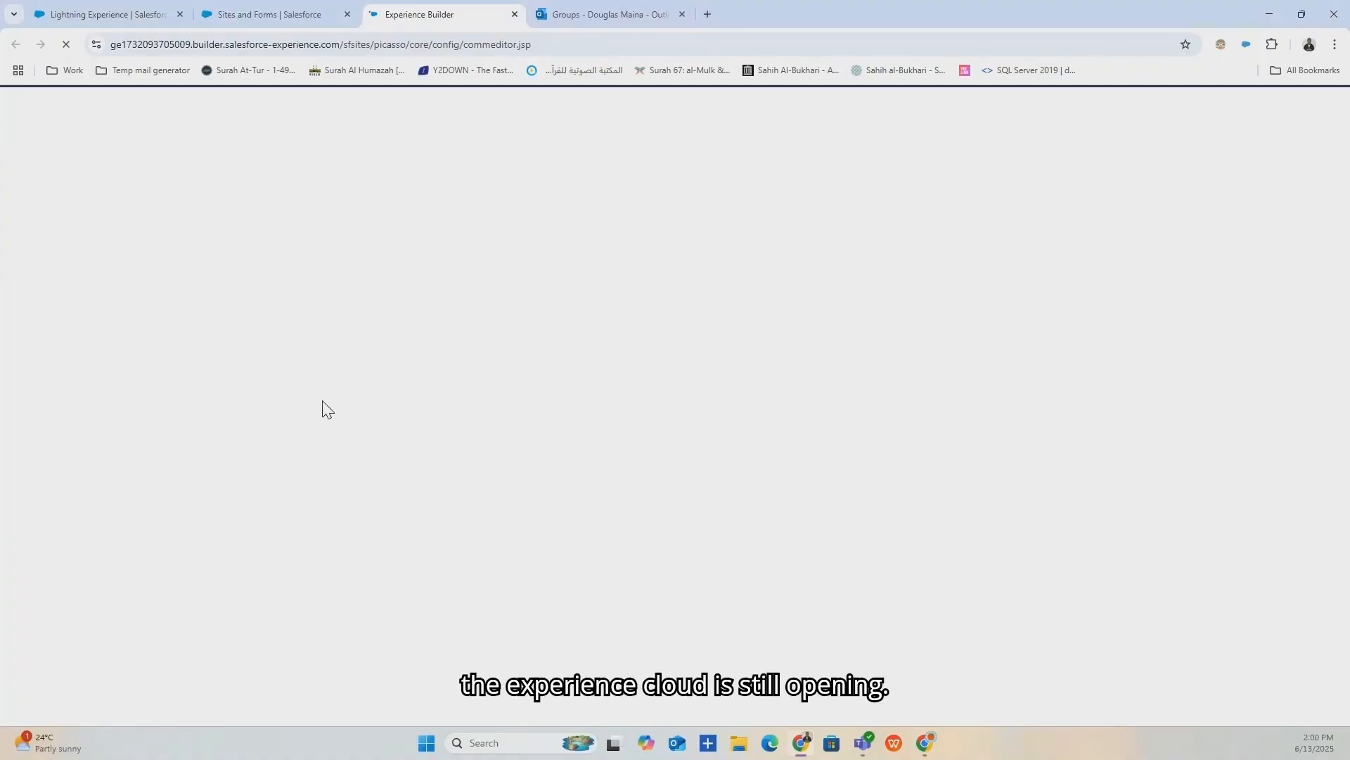
click(316, 8)
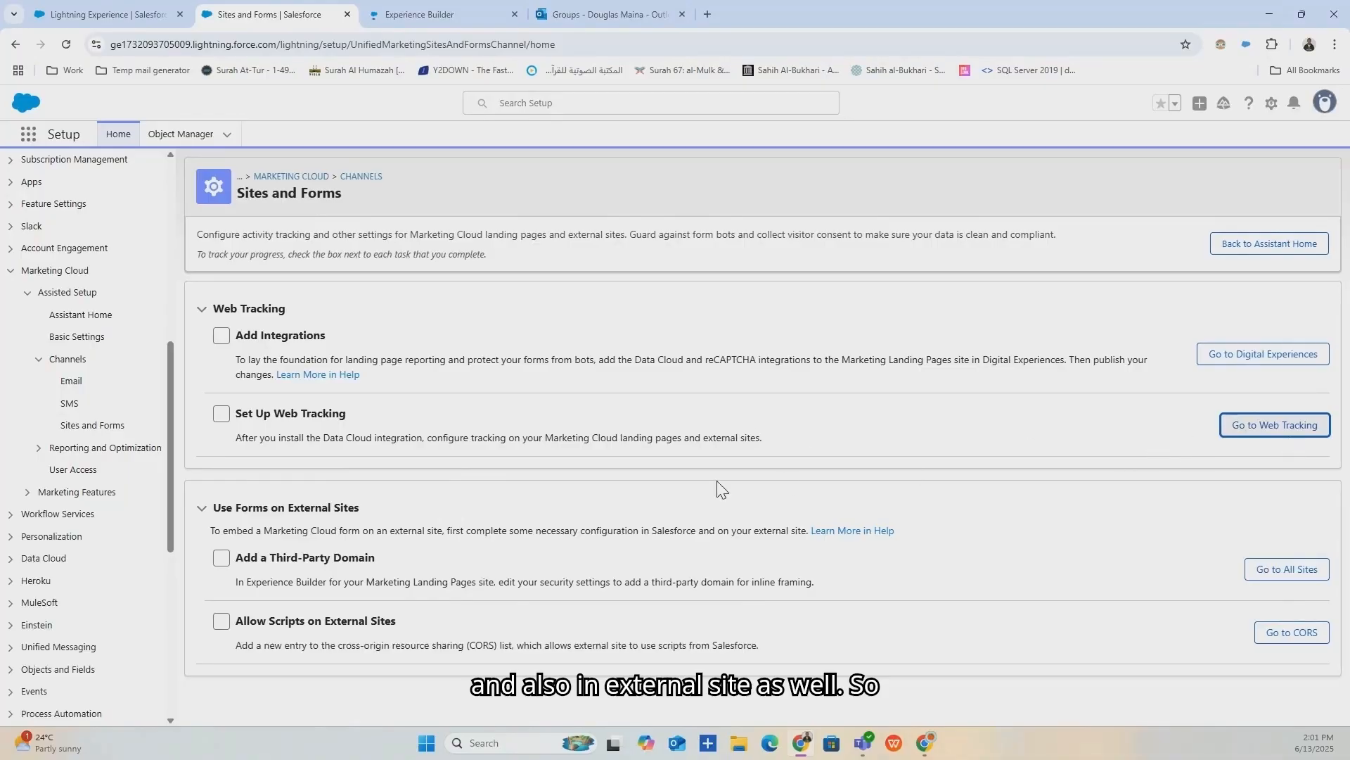
Collapse Web Tracking, open CORS allowed origins, and start a New origin entry.
click(203, 309)
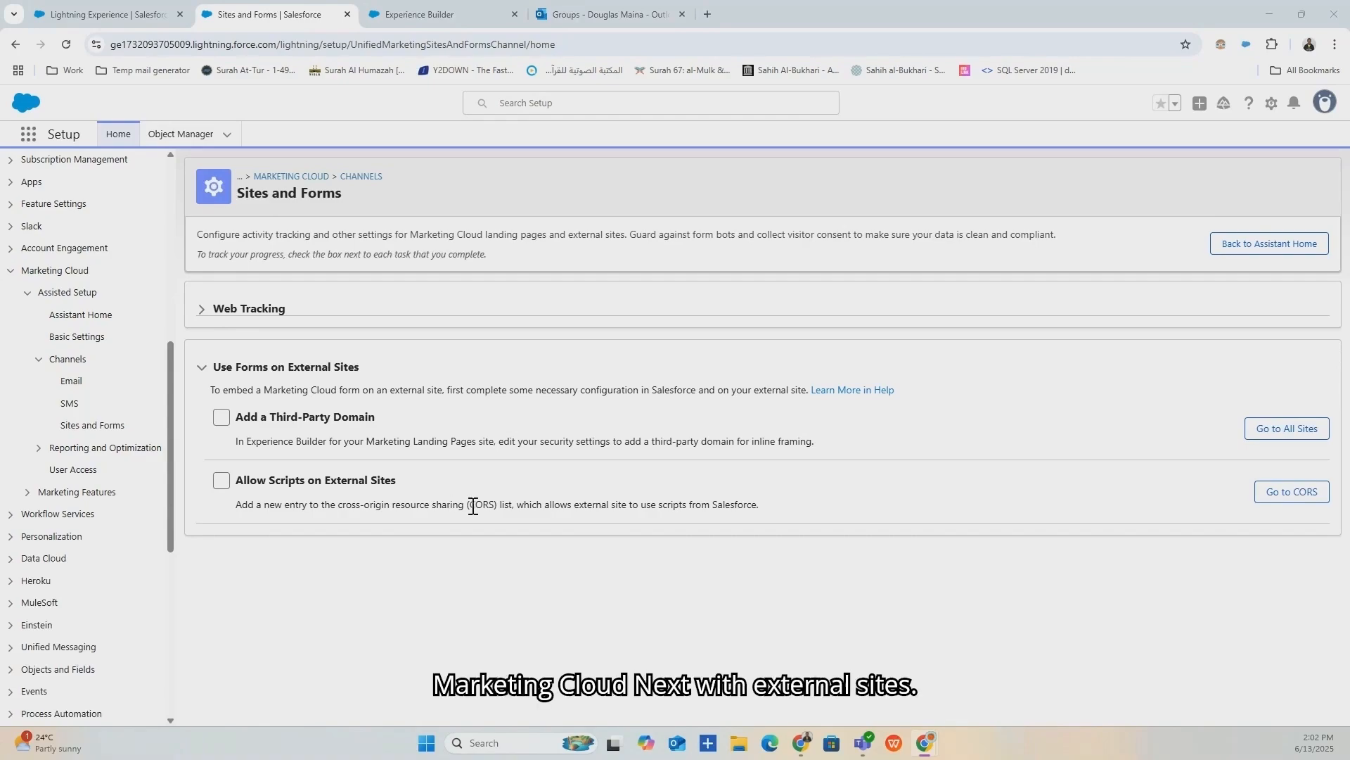
click(1276, 490)
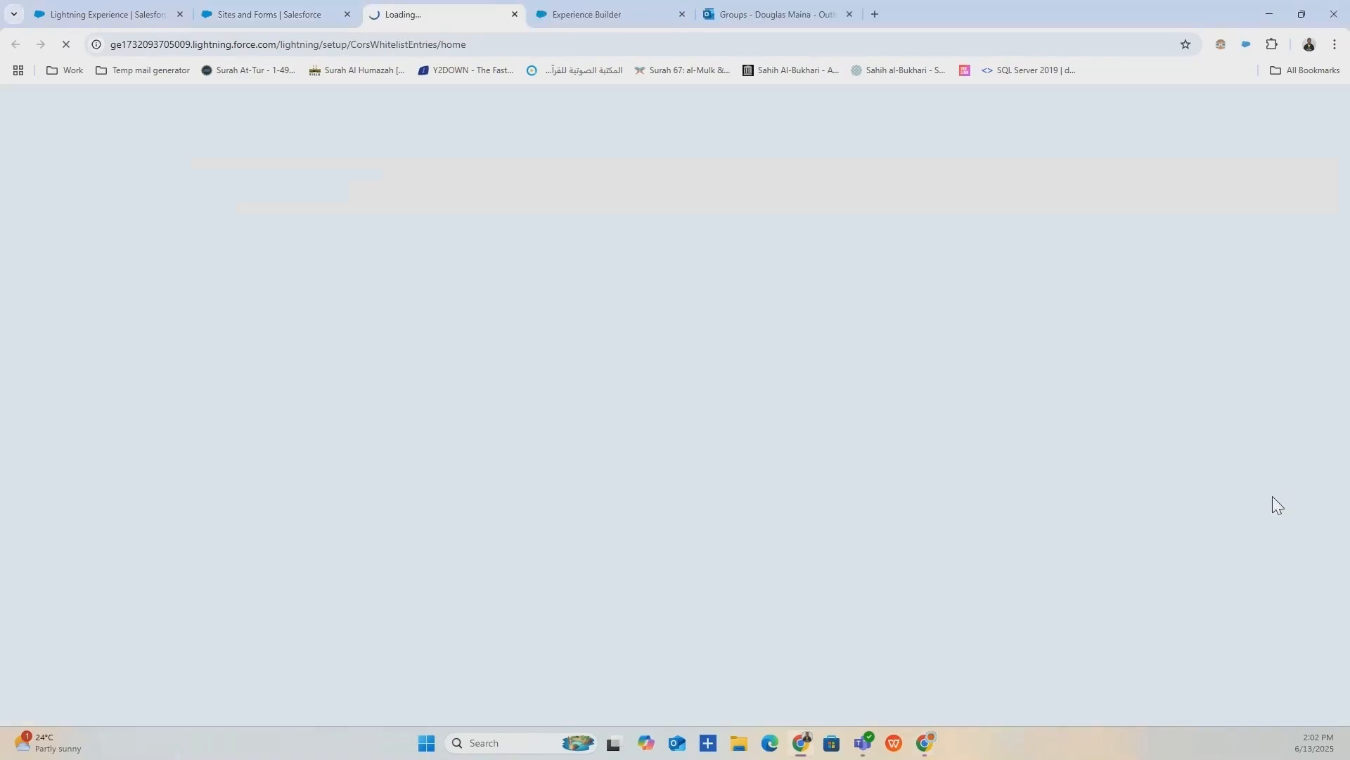
click(313, 6)
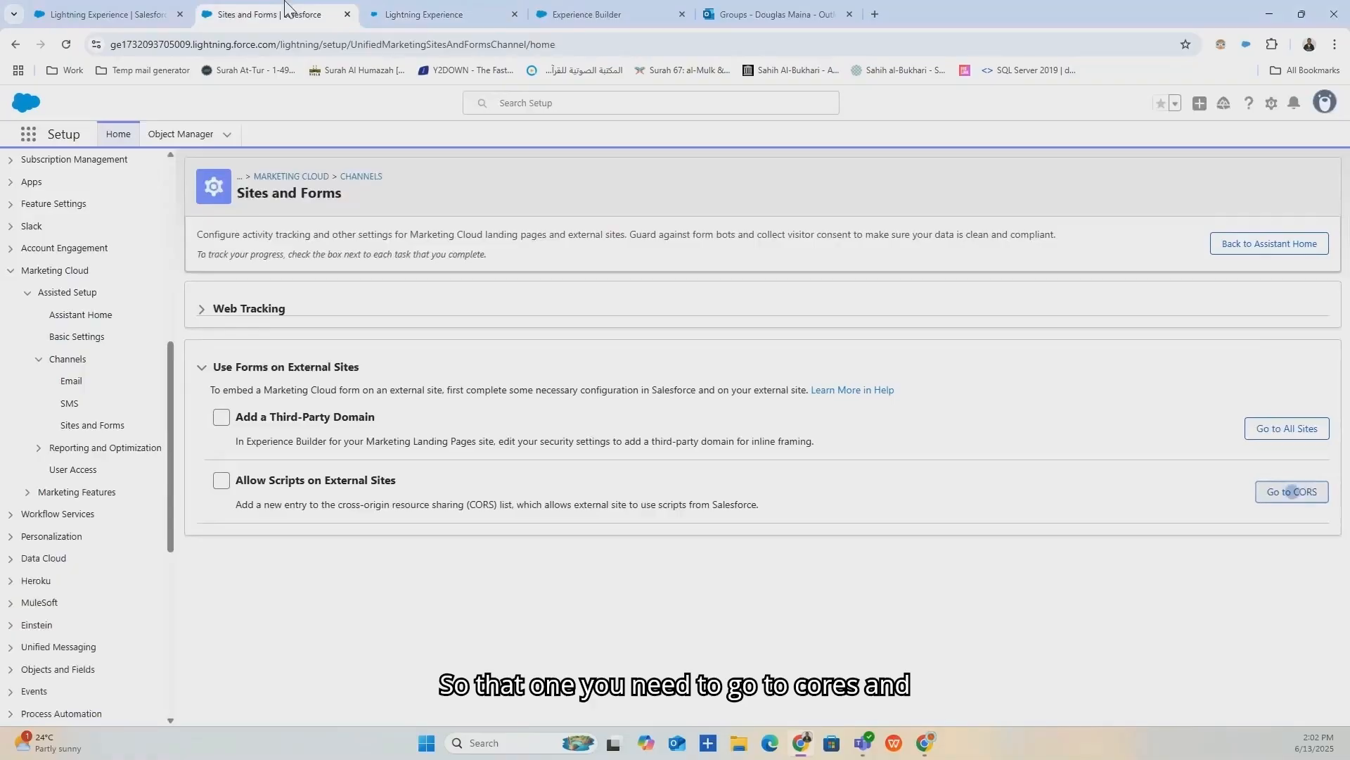
click(429, 14)
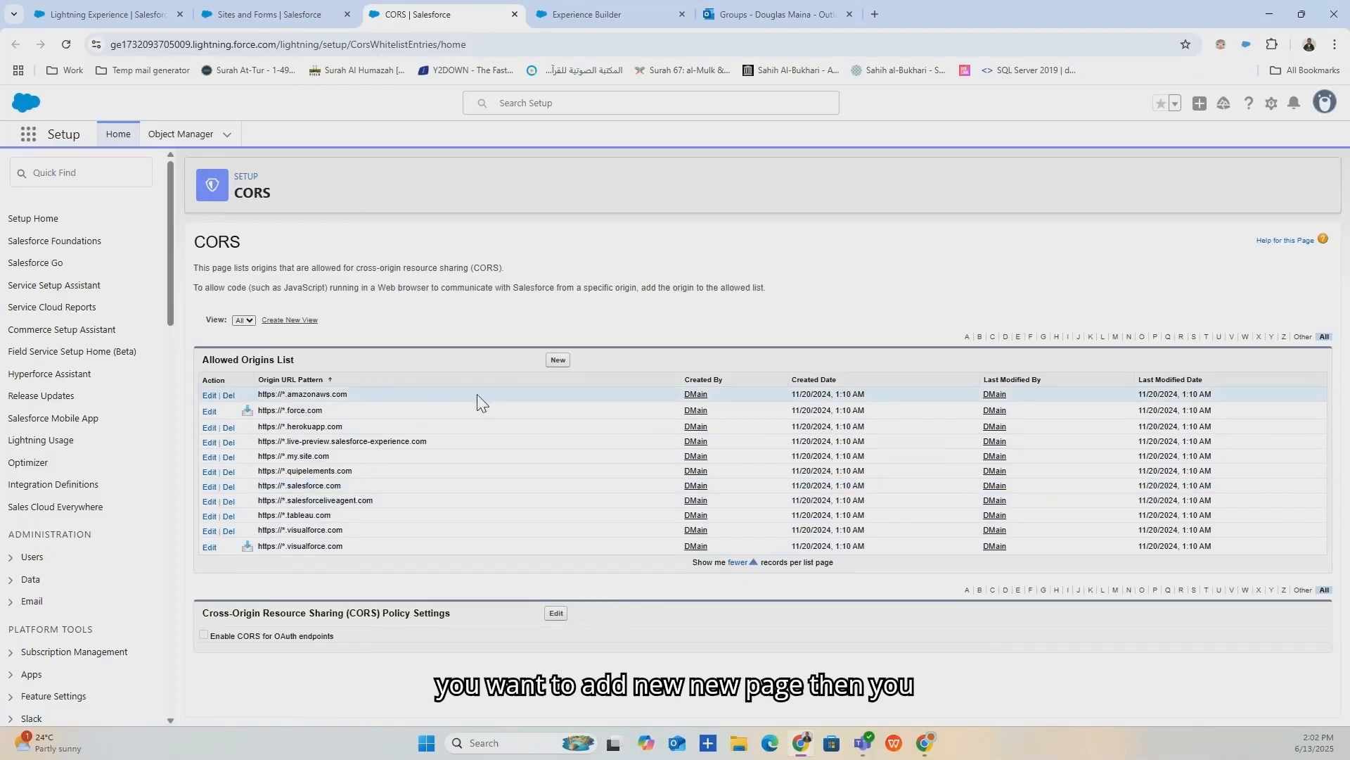
click(559, 361)
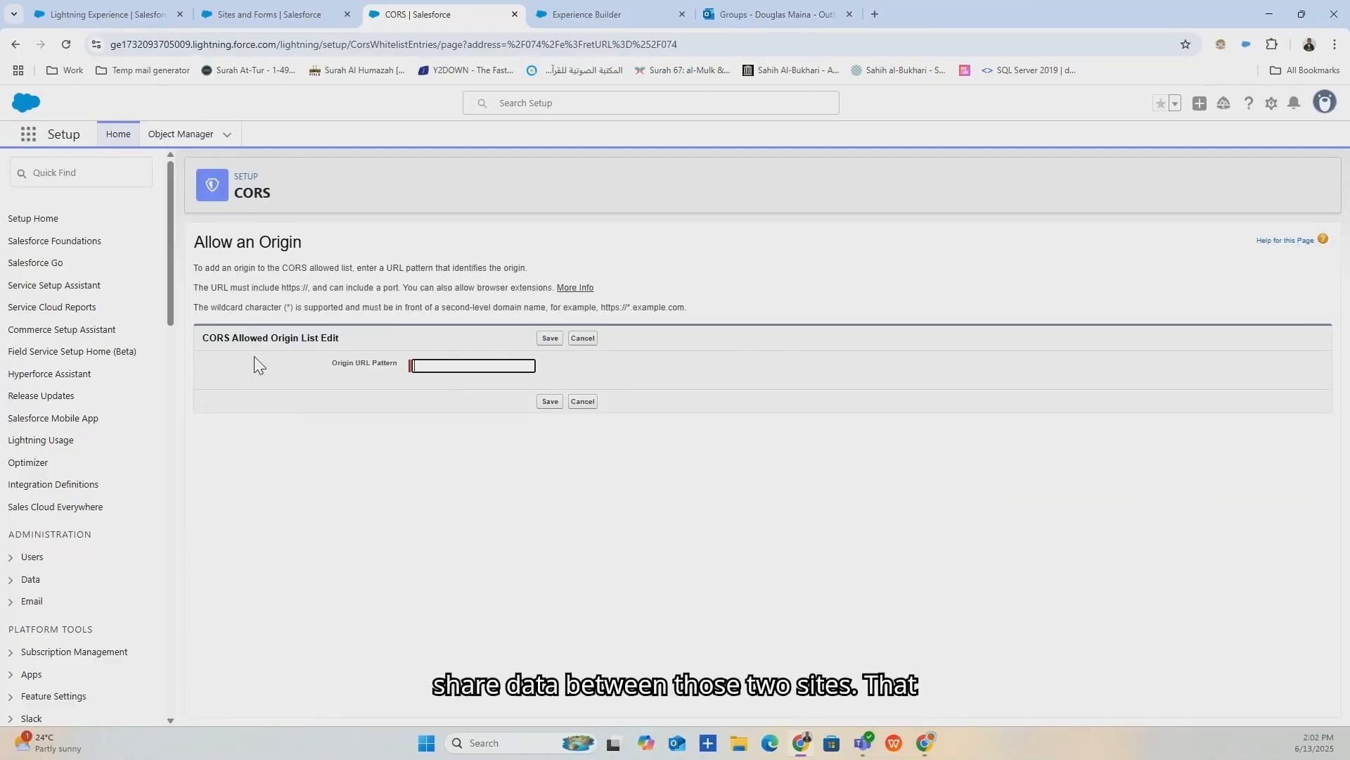
click(326, 16)
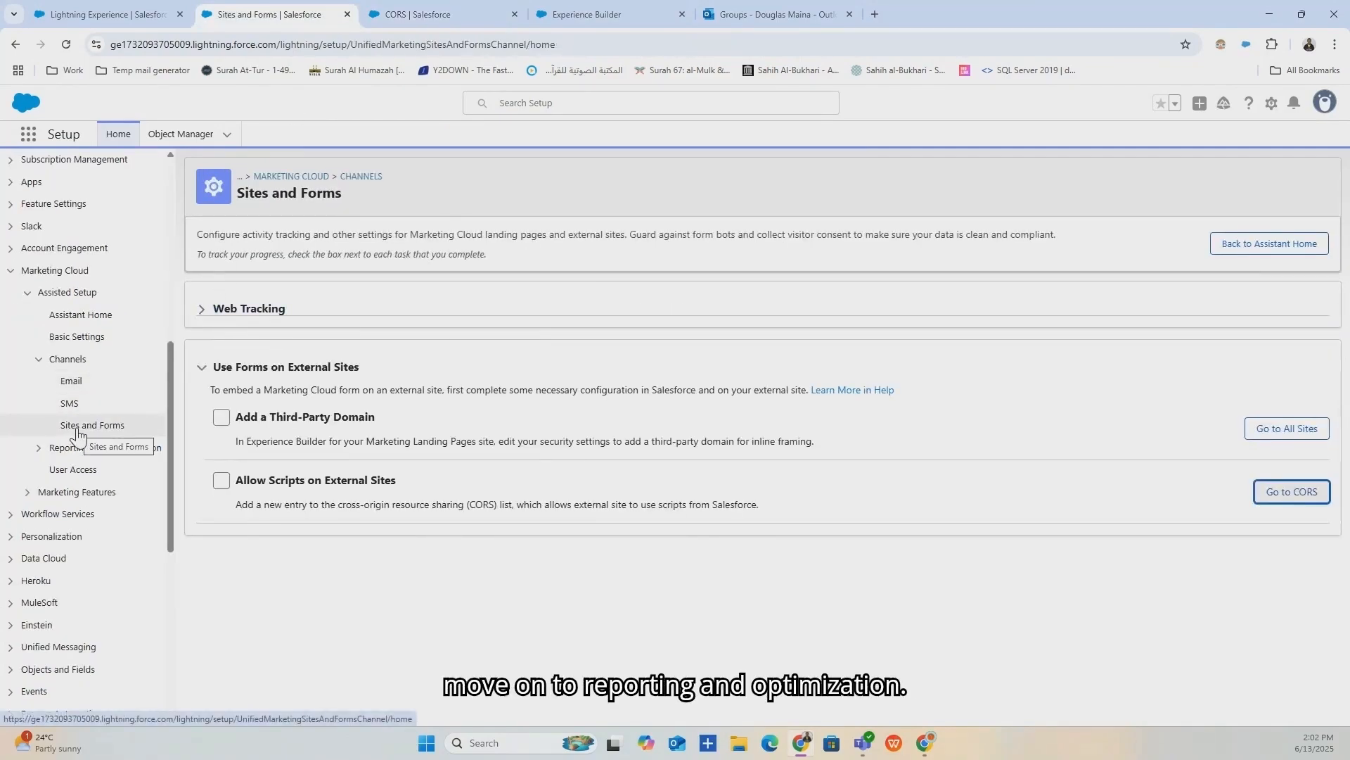
Review the Analytics setup page under Reporting and Optimization, then open Analytics home.
click(39, 450)
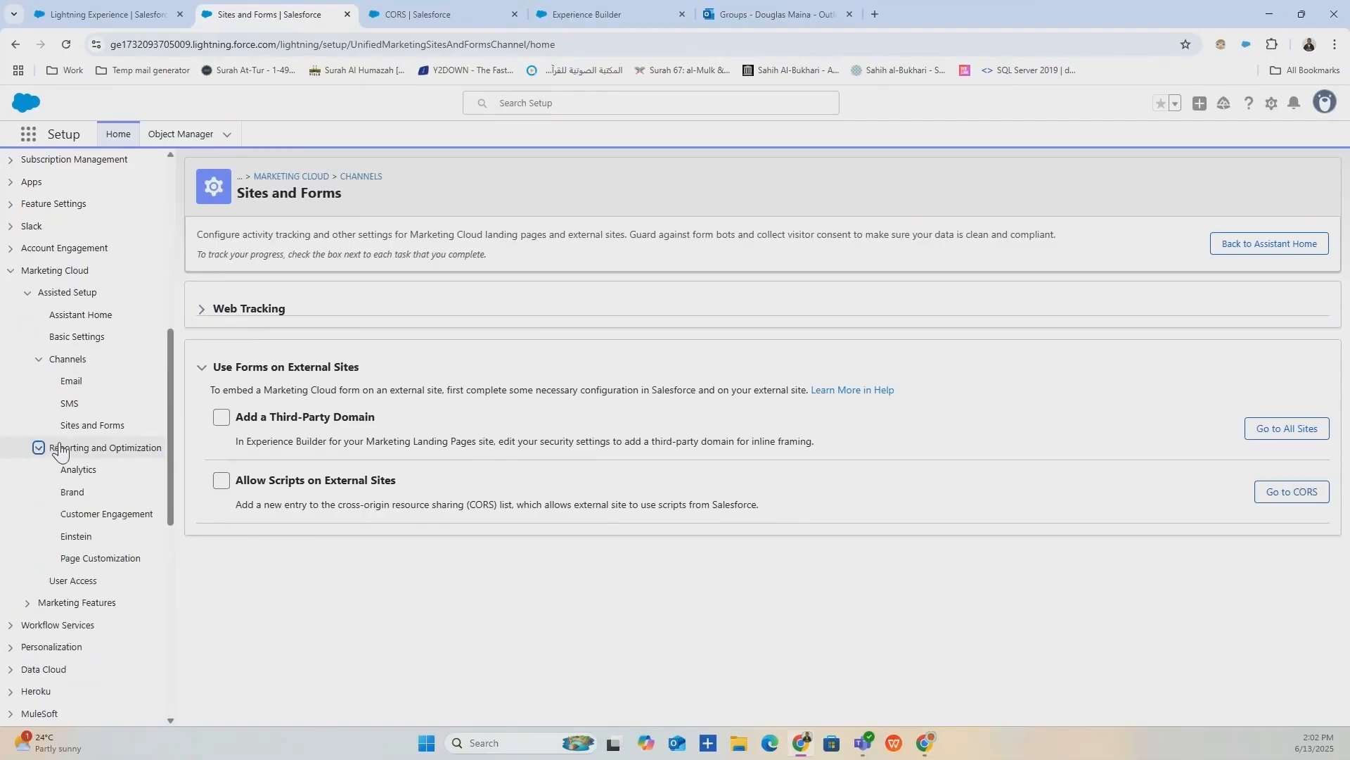
scroll(106, 385, down, 2)
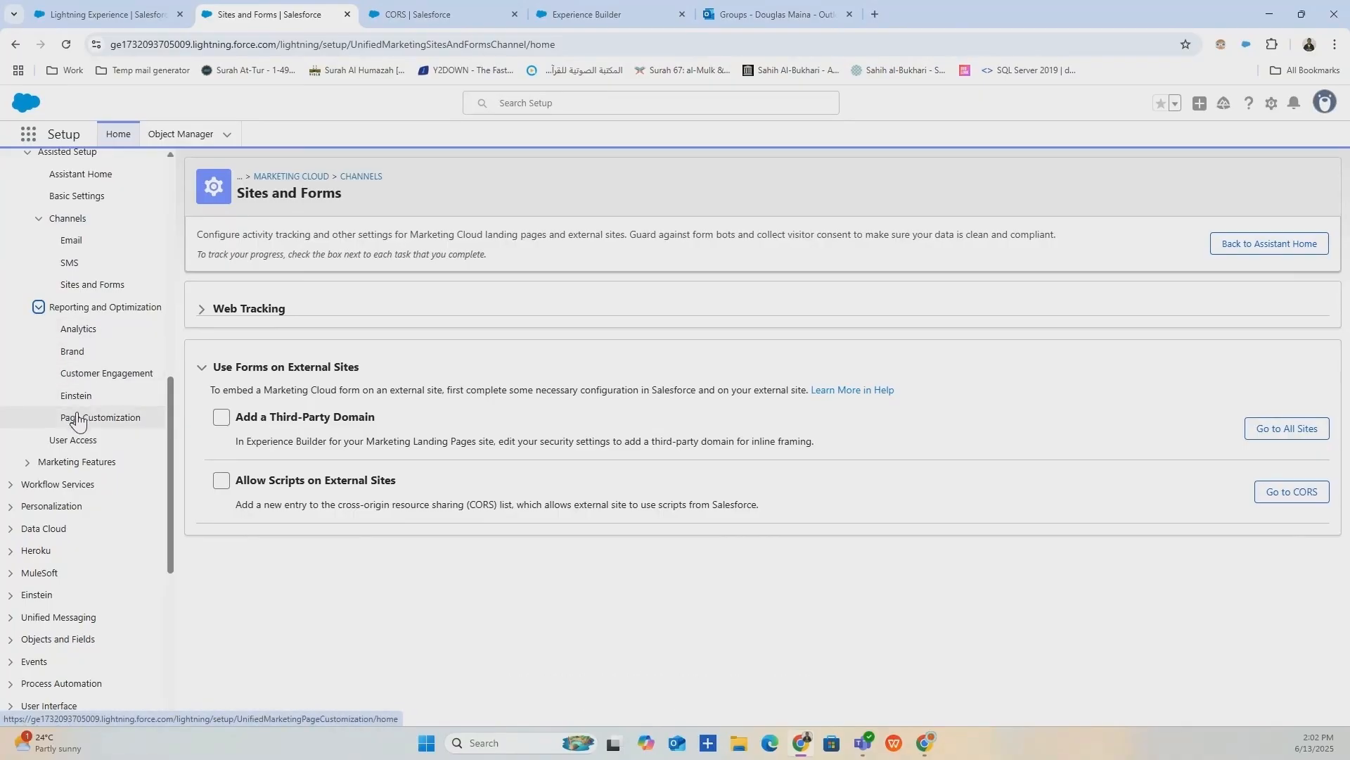
click(80, 330)
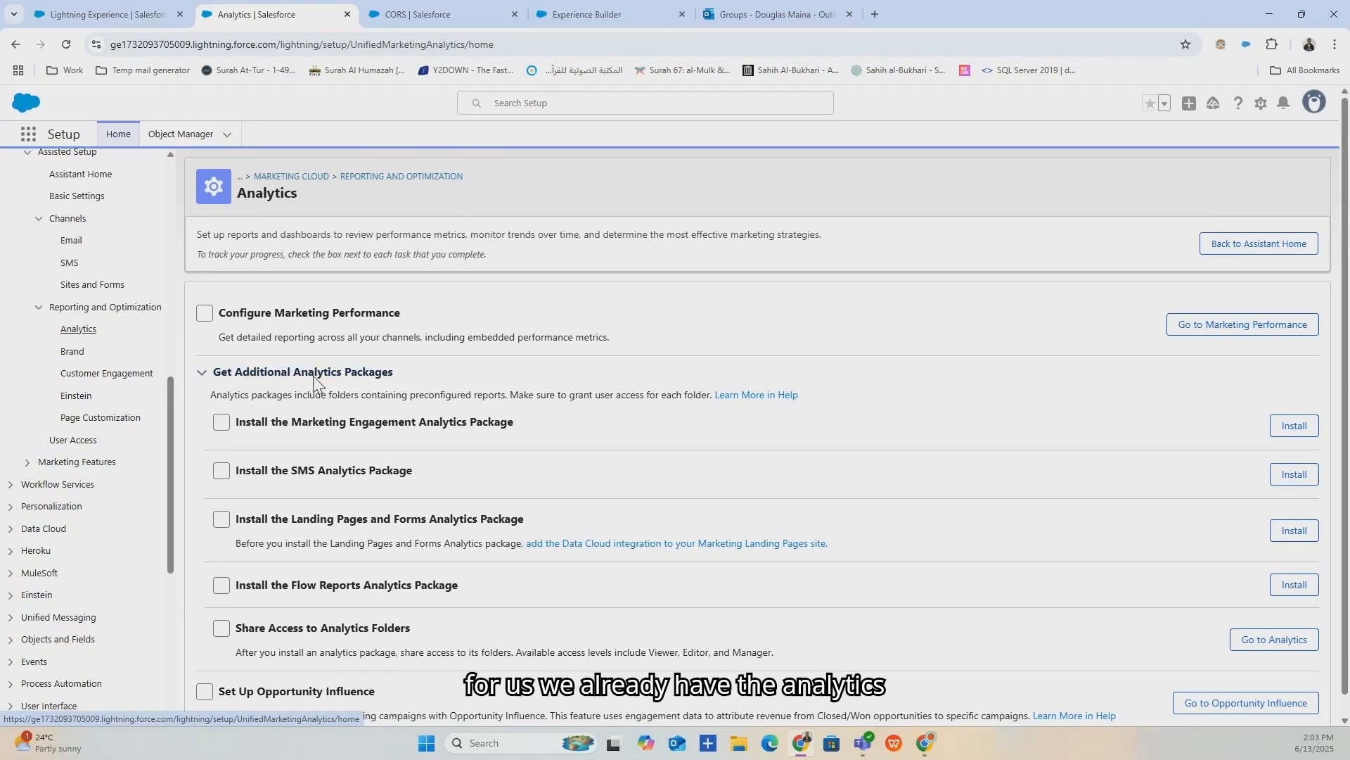
click(57, 11)
click(671, 133)
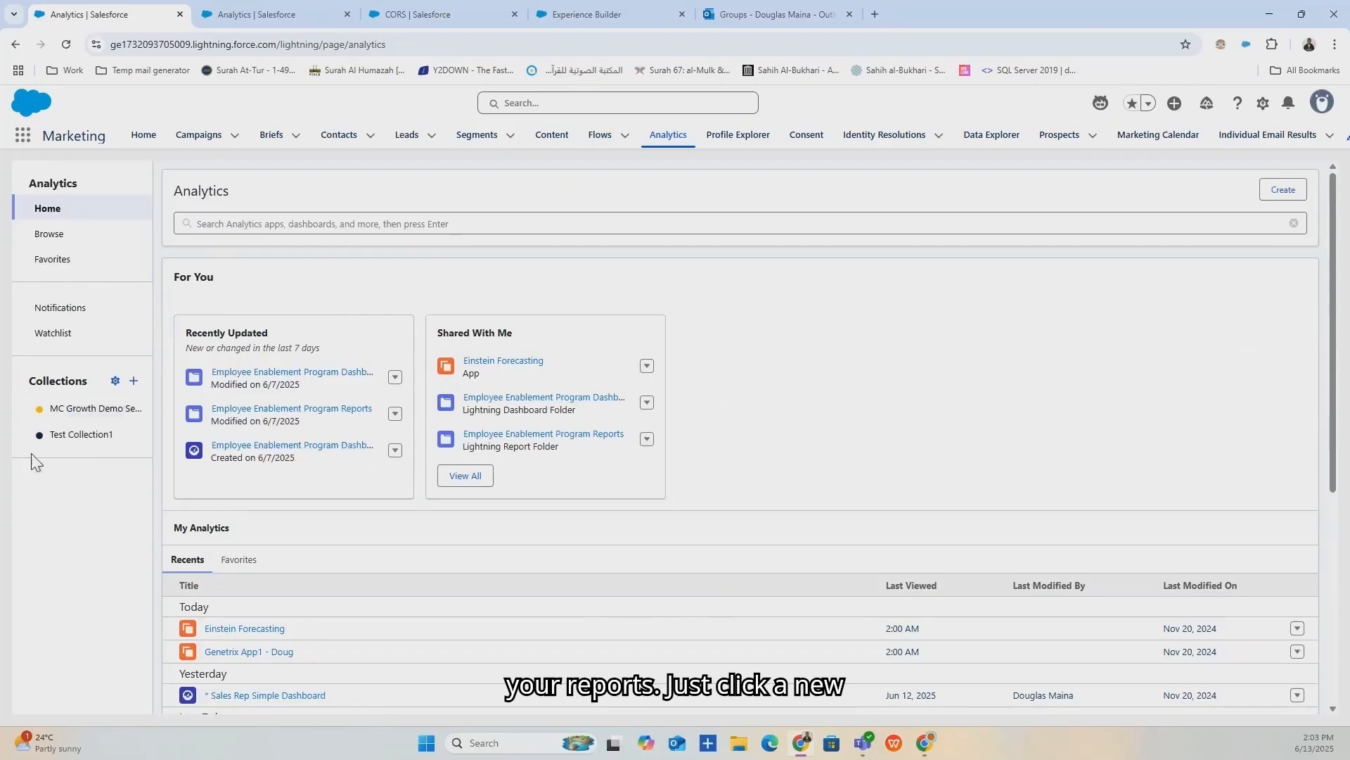
Start and cancel a new analytics collection, then open Test Collection1.
click(133, 382)
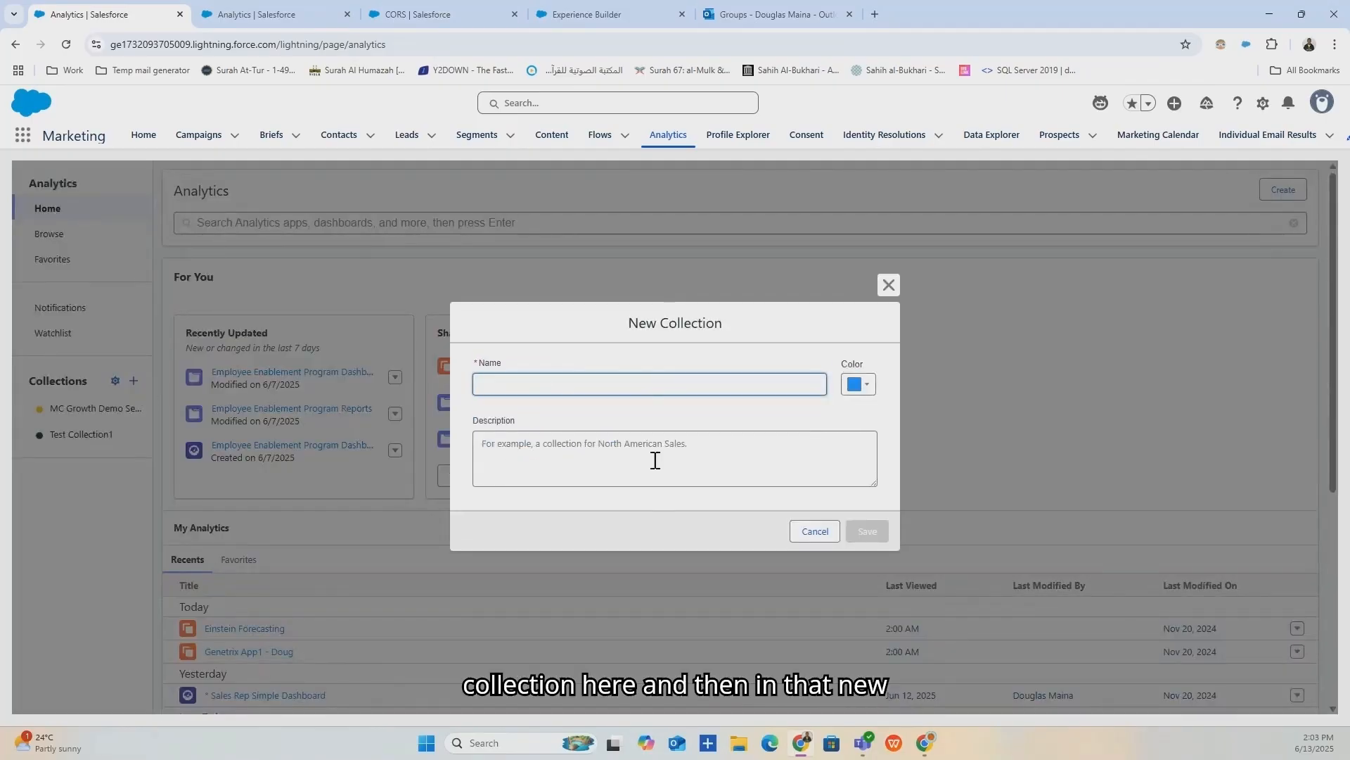
click(892, 286)
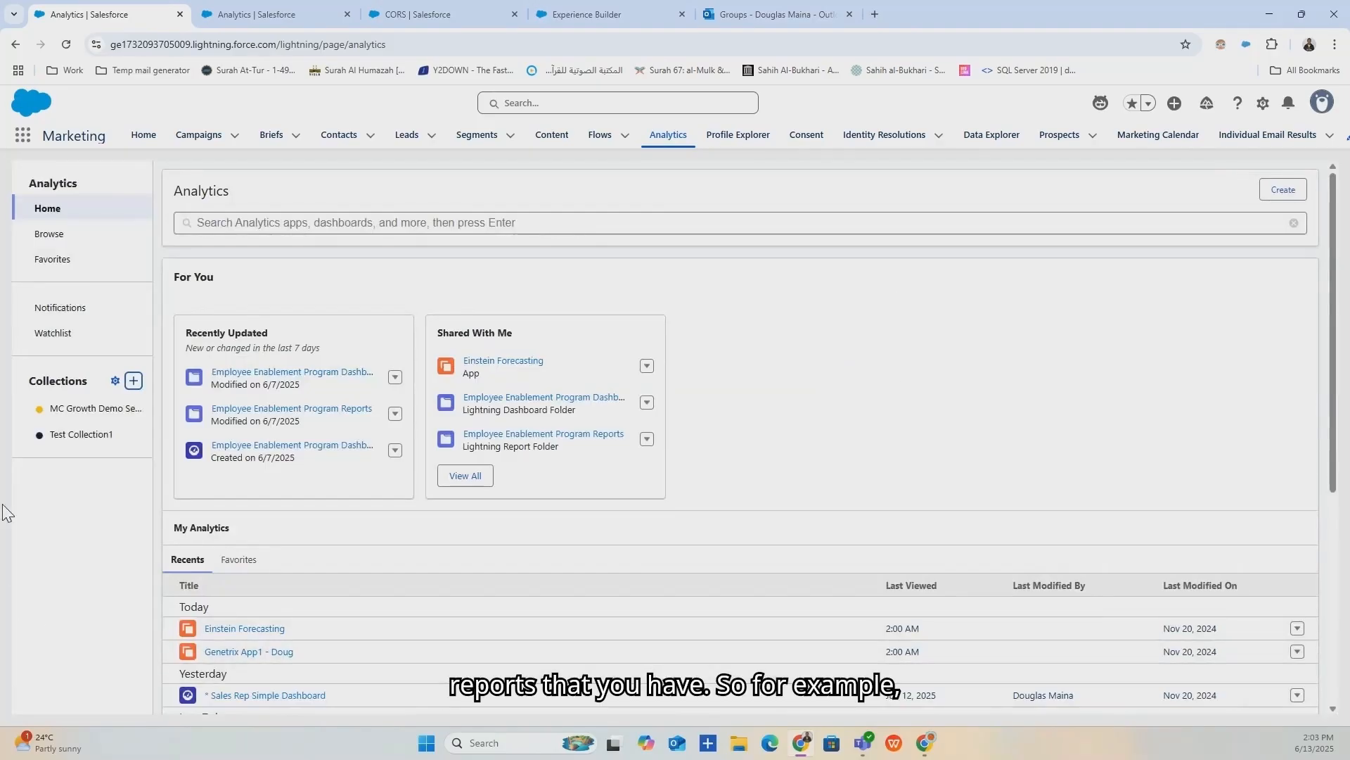
click(95, 441)
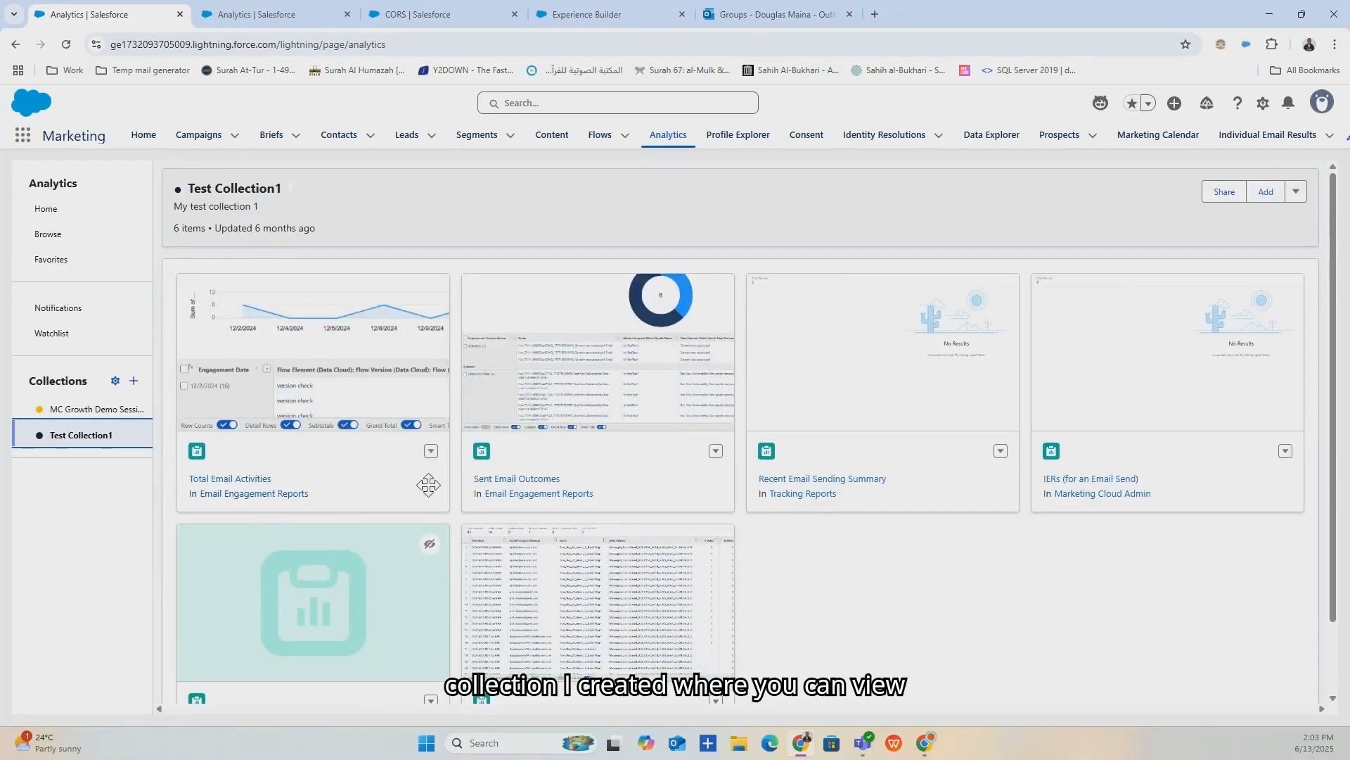
scroll(633, 436, down, 2)
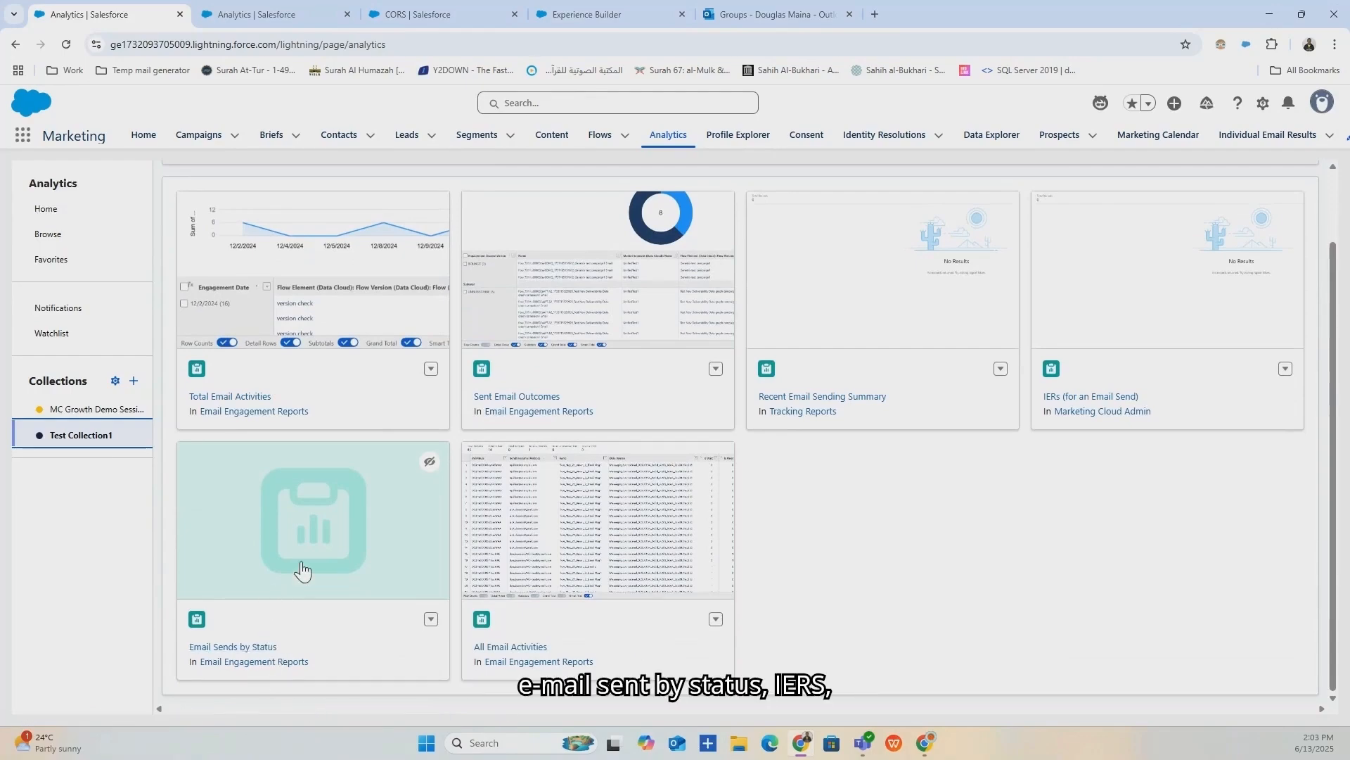
scroll(633, 422, up, 2)
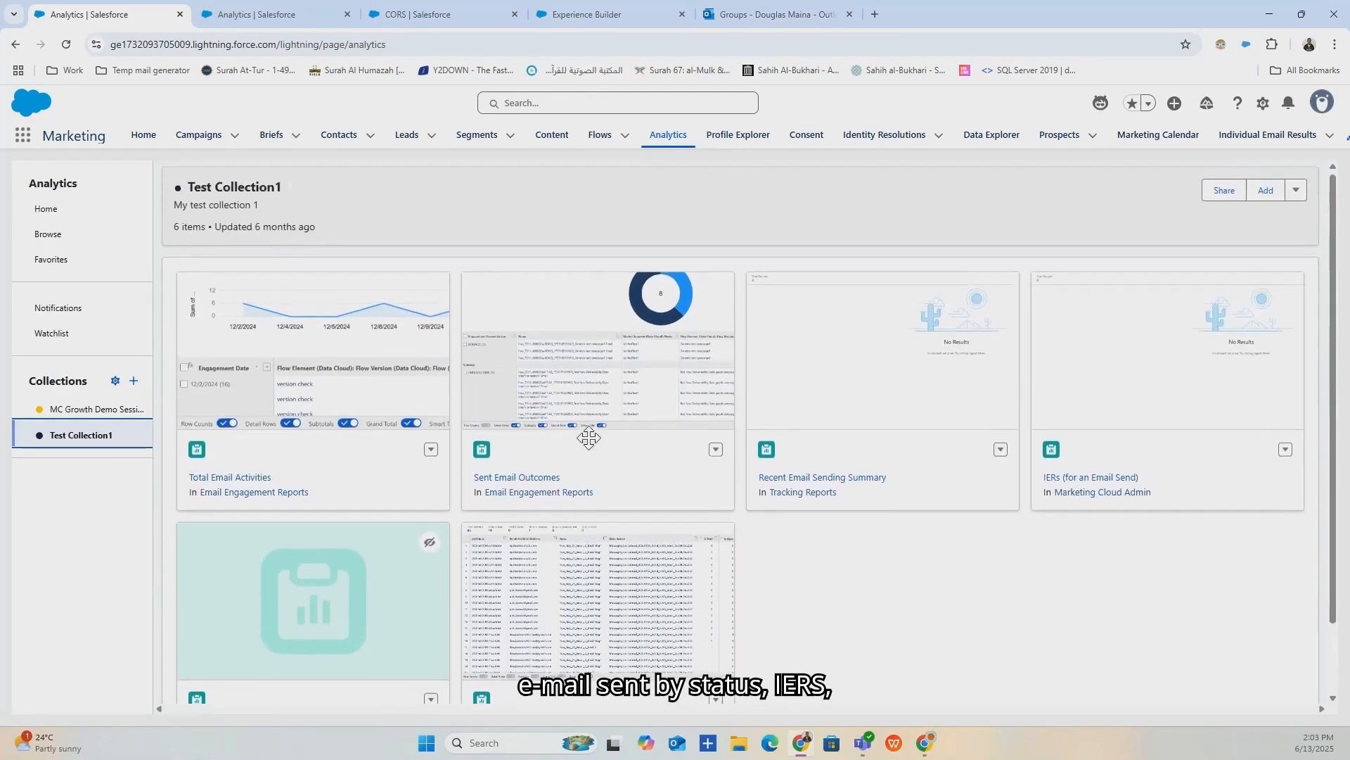
On the Analytics setup tab, collapse the Get Additional Analytics Packages section.
click(268, 9)
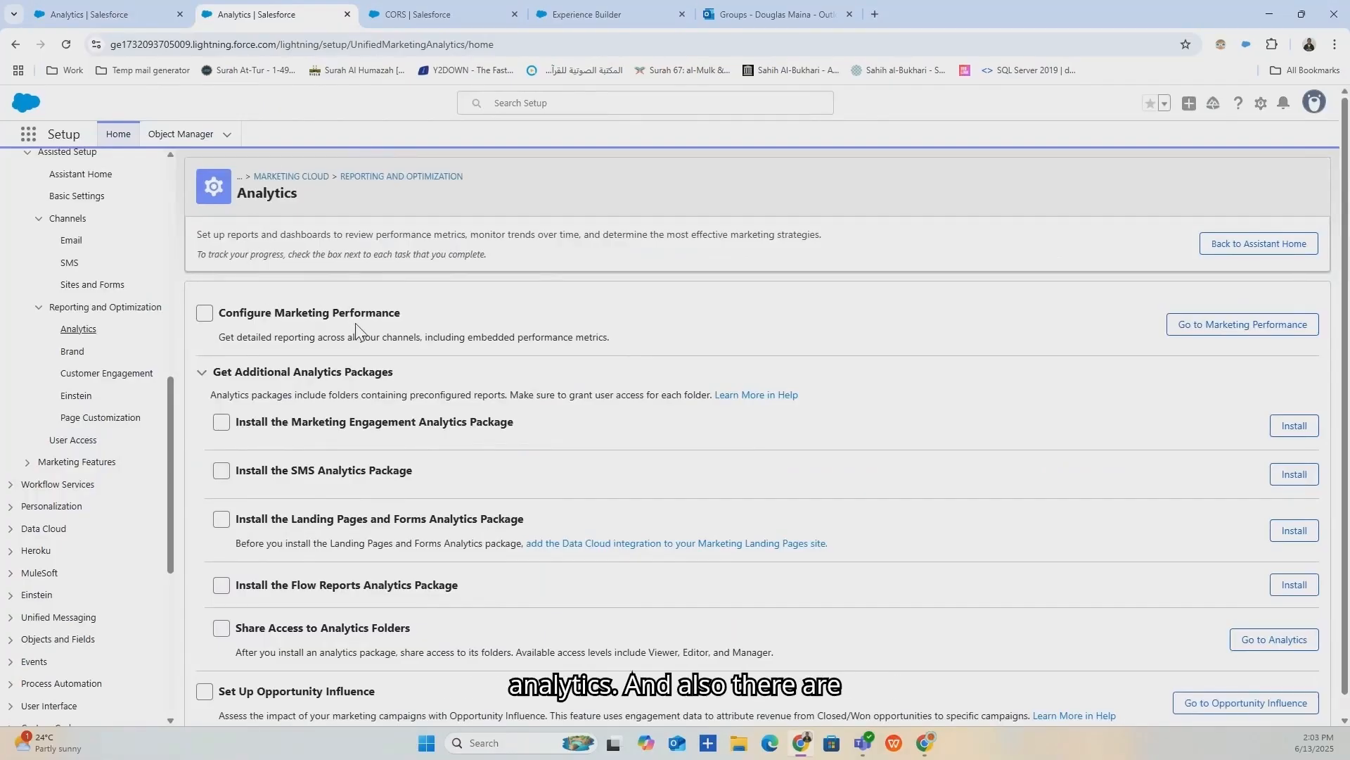
scroll(355, 329, down, 1)
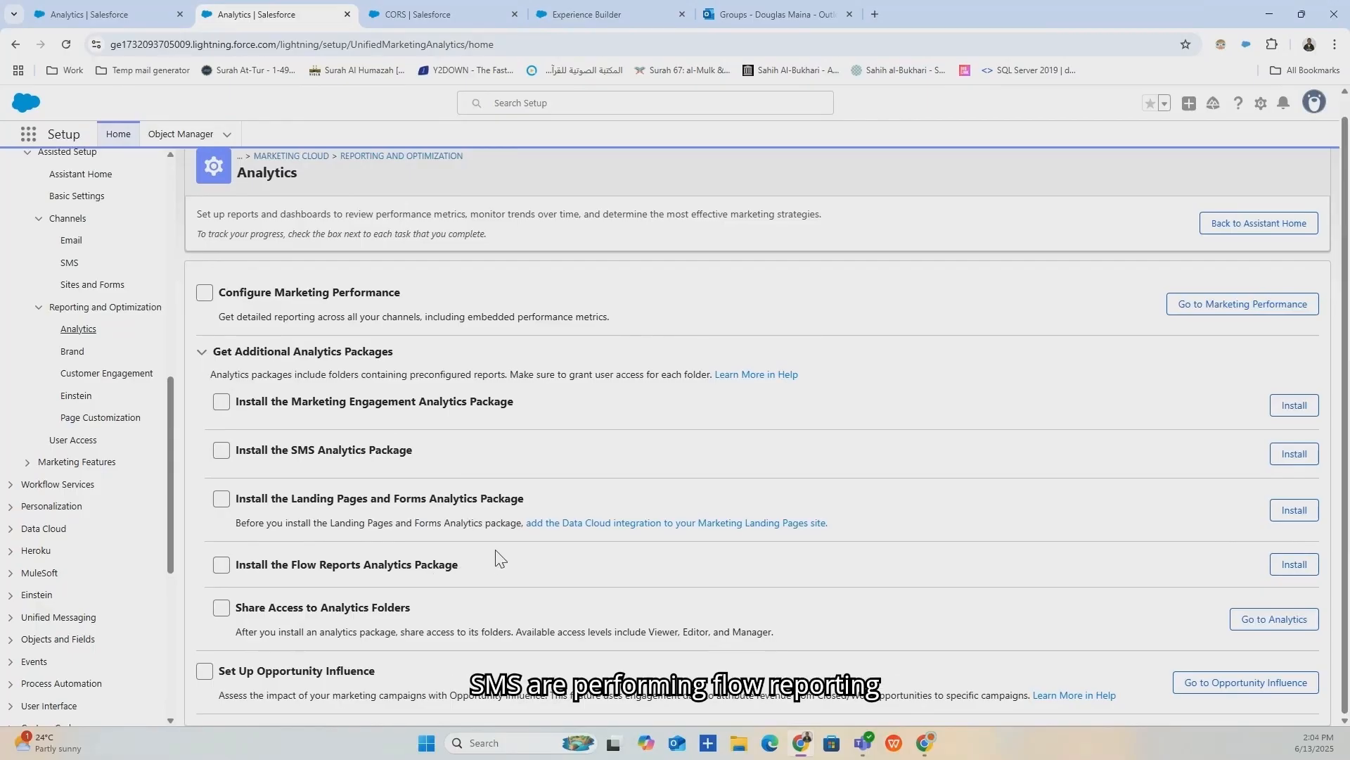
click(210, 353)
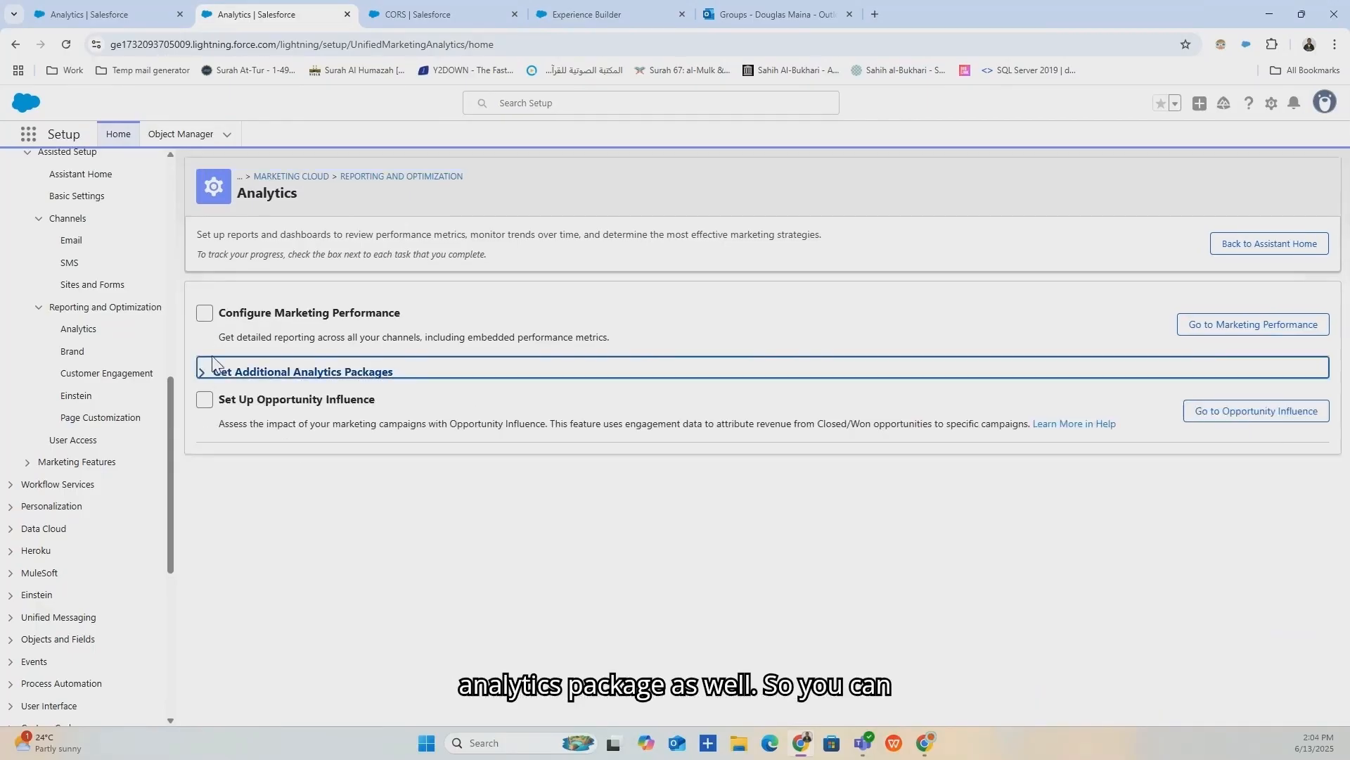
Open the Brand setup page and launch Go to Custom URLs in a new tab.
click(70, 353)
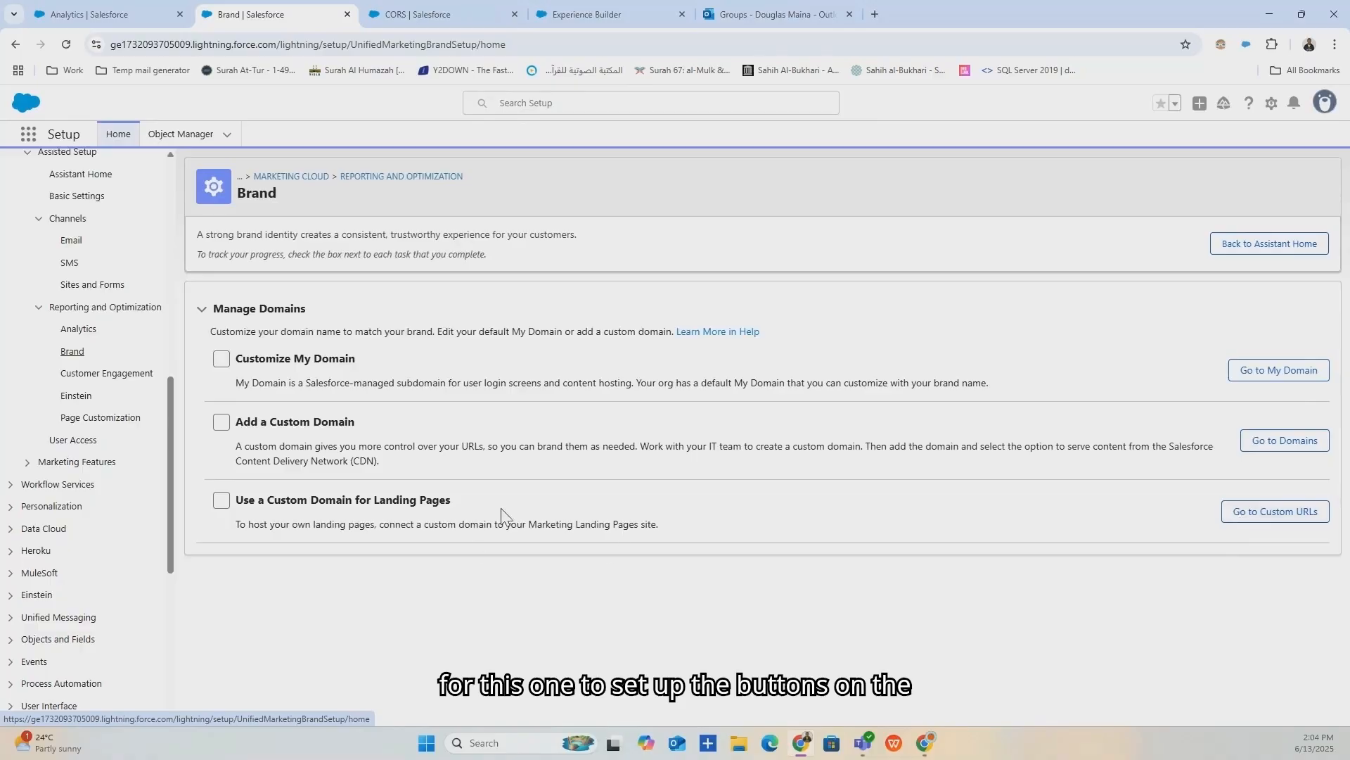
click(1265, 512)
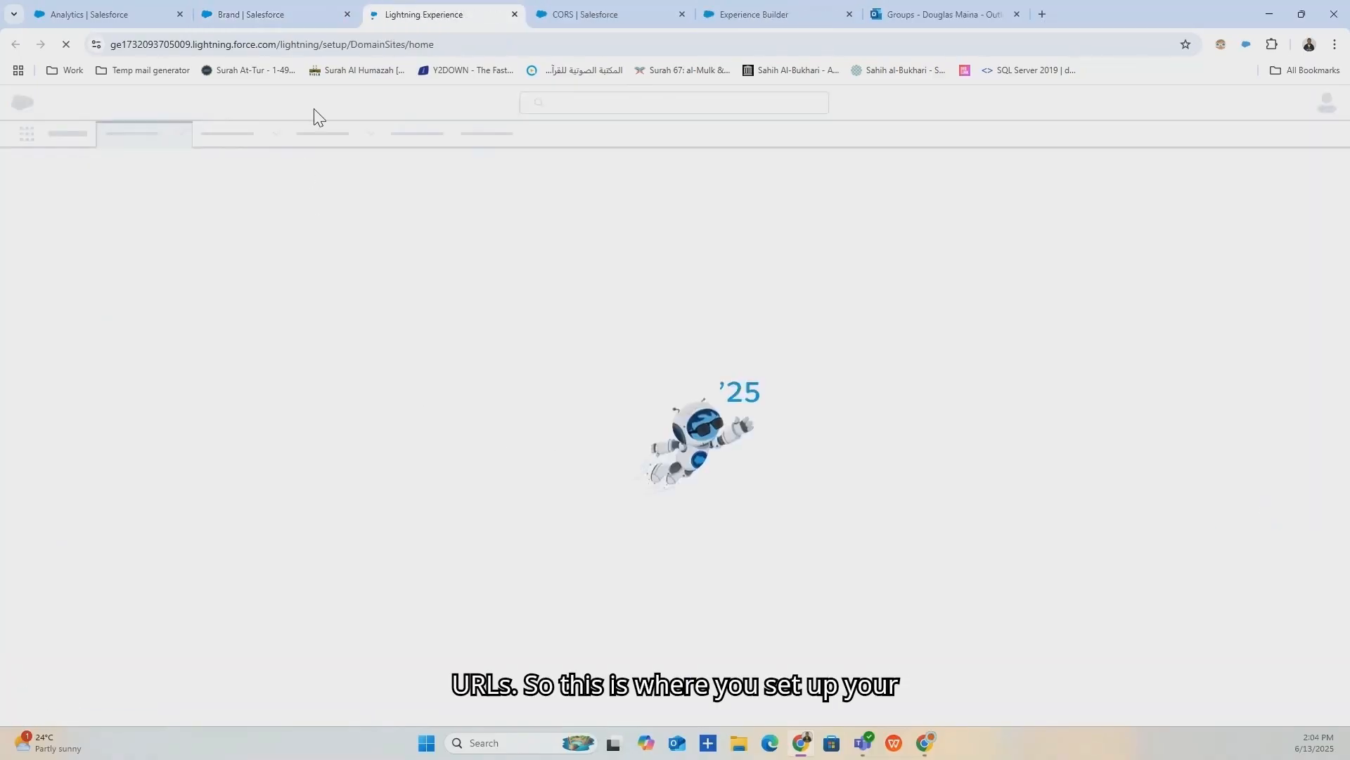
click(184, 5)
click(200, 10)
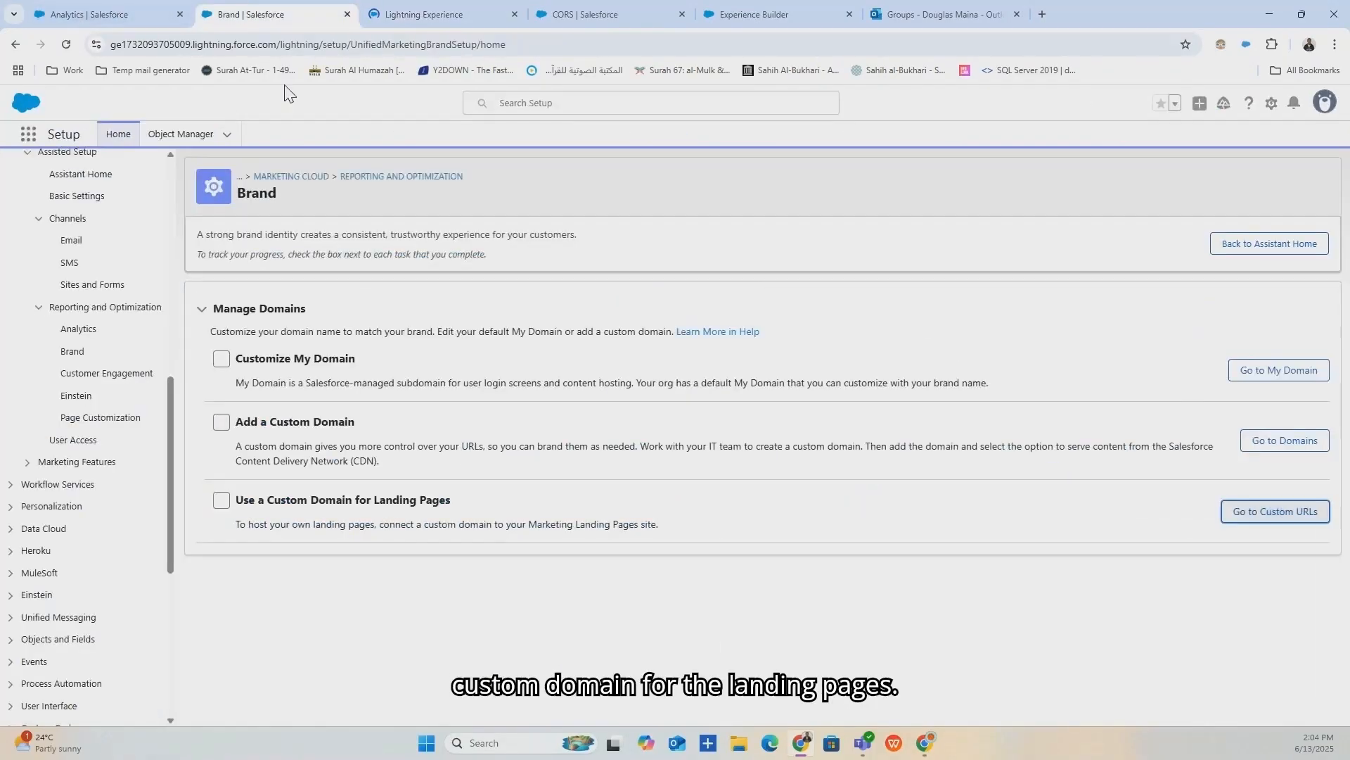
Start a New Custom URL in the Custom URLs tab, then return to Brand.
click(429, 14)
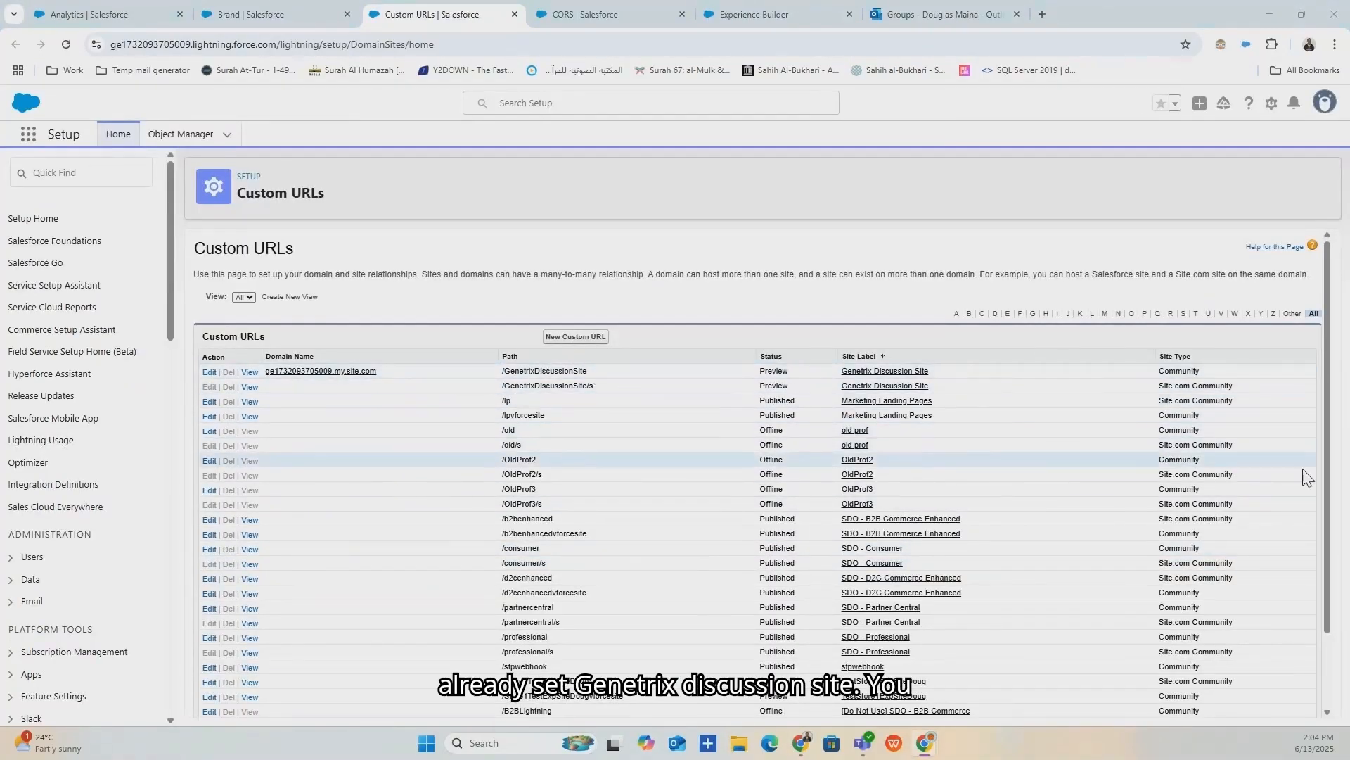
click(589, 338)
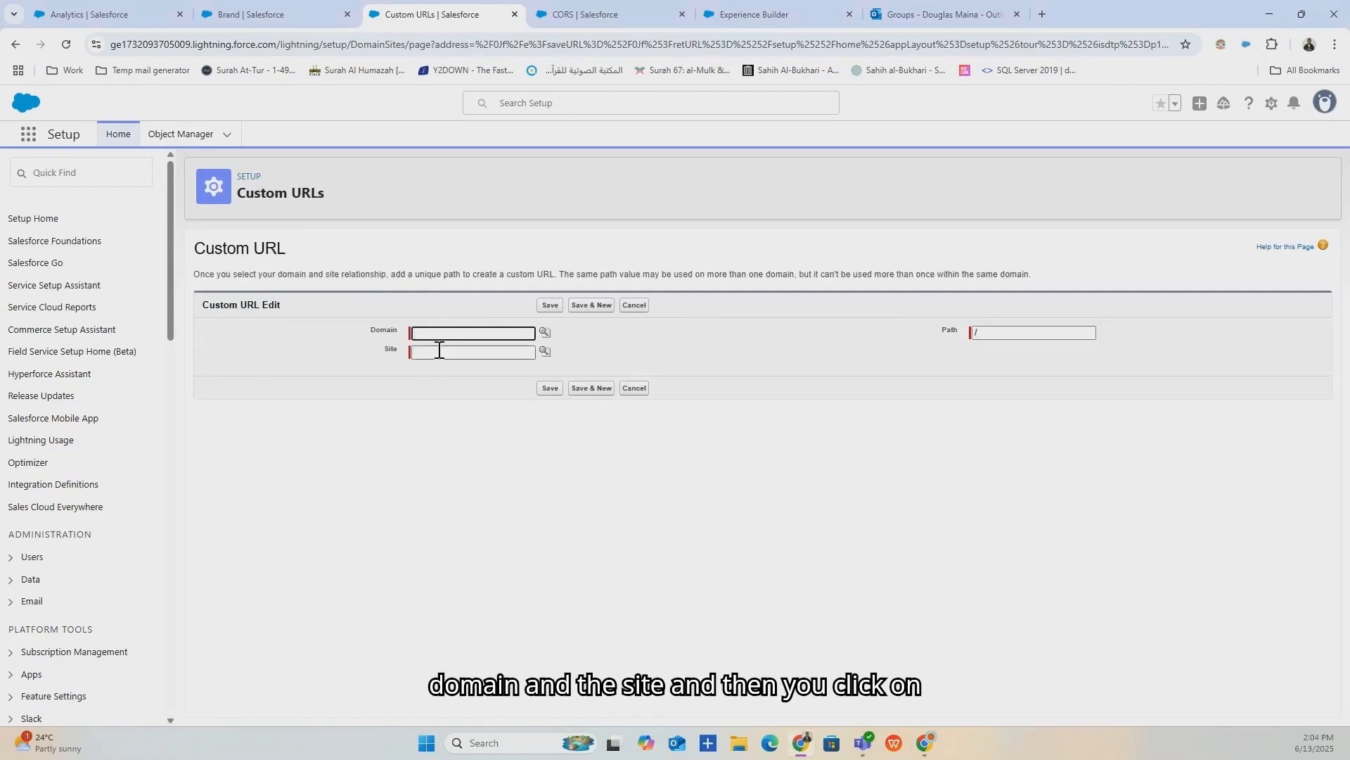
click(272, 14)
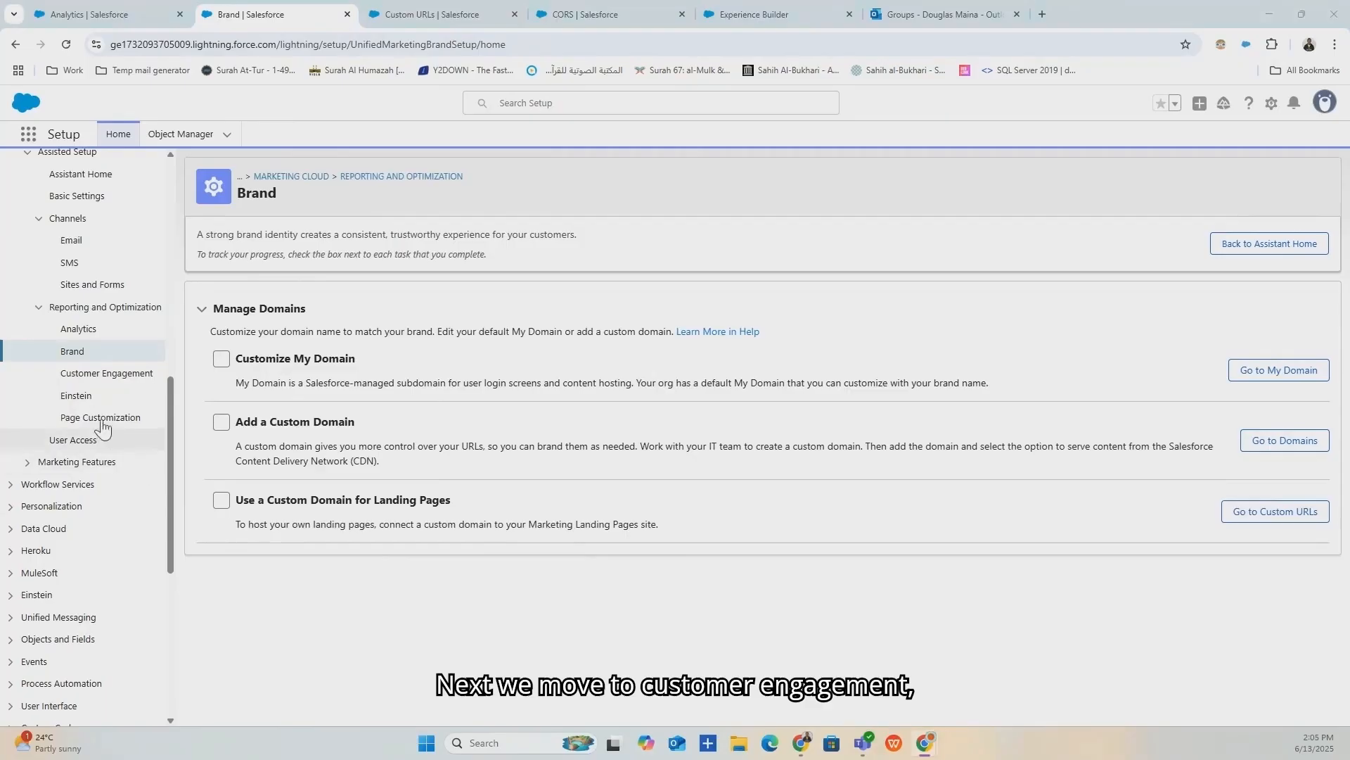
Review Customer Engagement, keeping the data graph as Test Deliverability Data Graph2, then open Einstein setup.
click(89, 382)
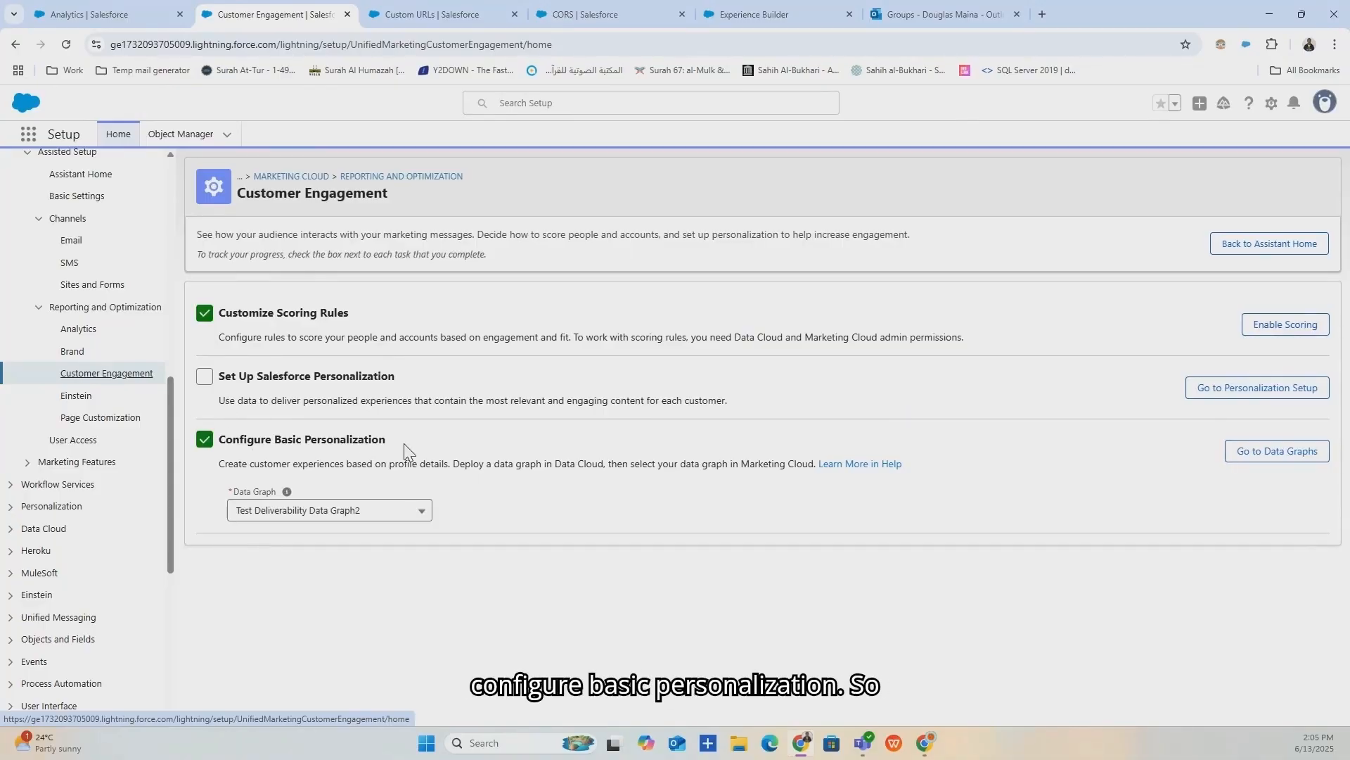
drag(416, 461, 226, 450)
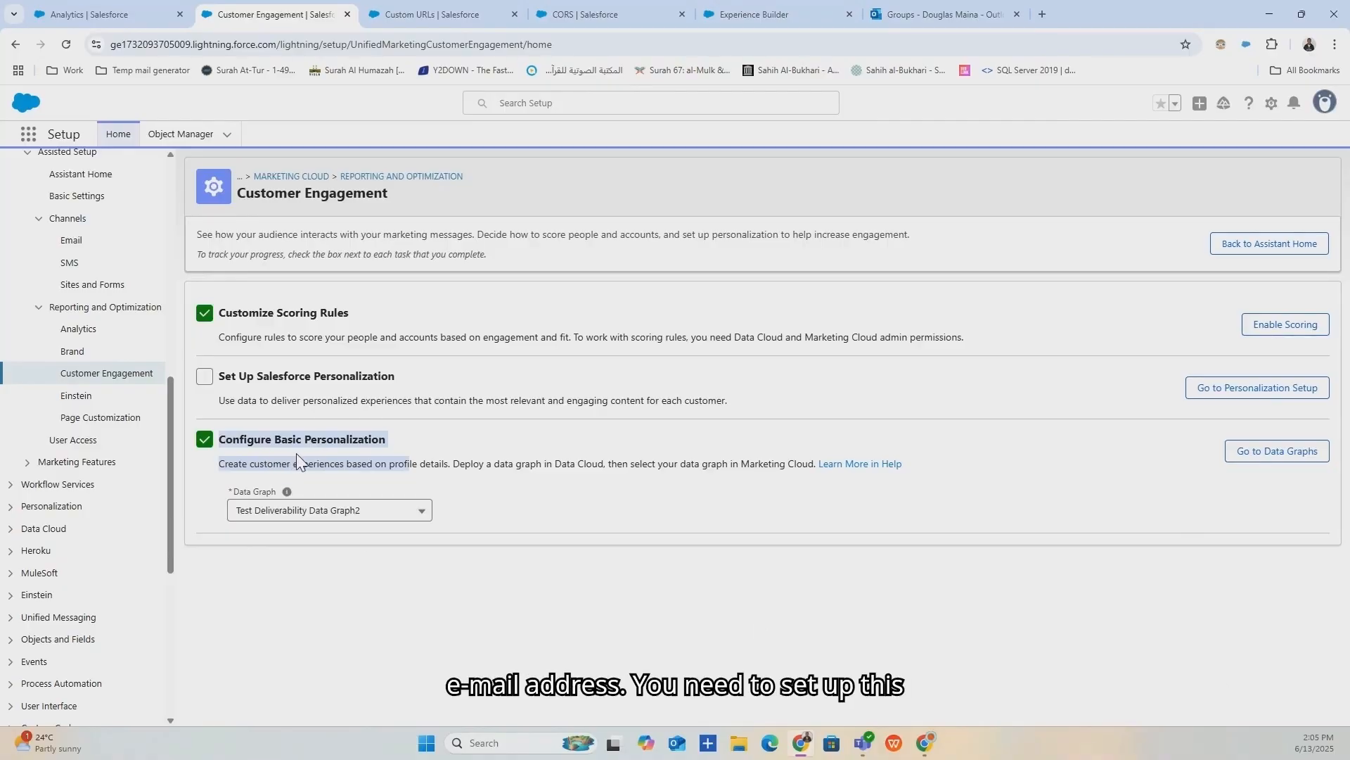
click(397, 516)
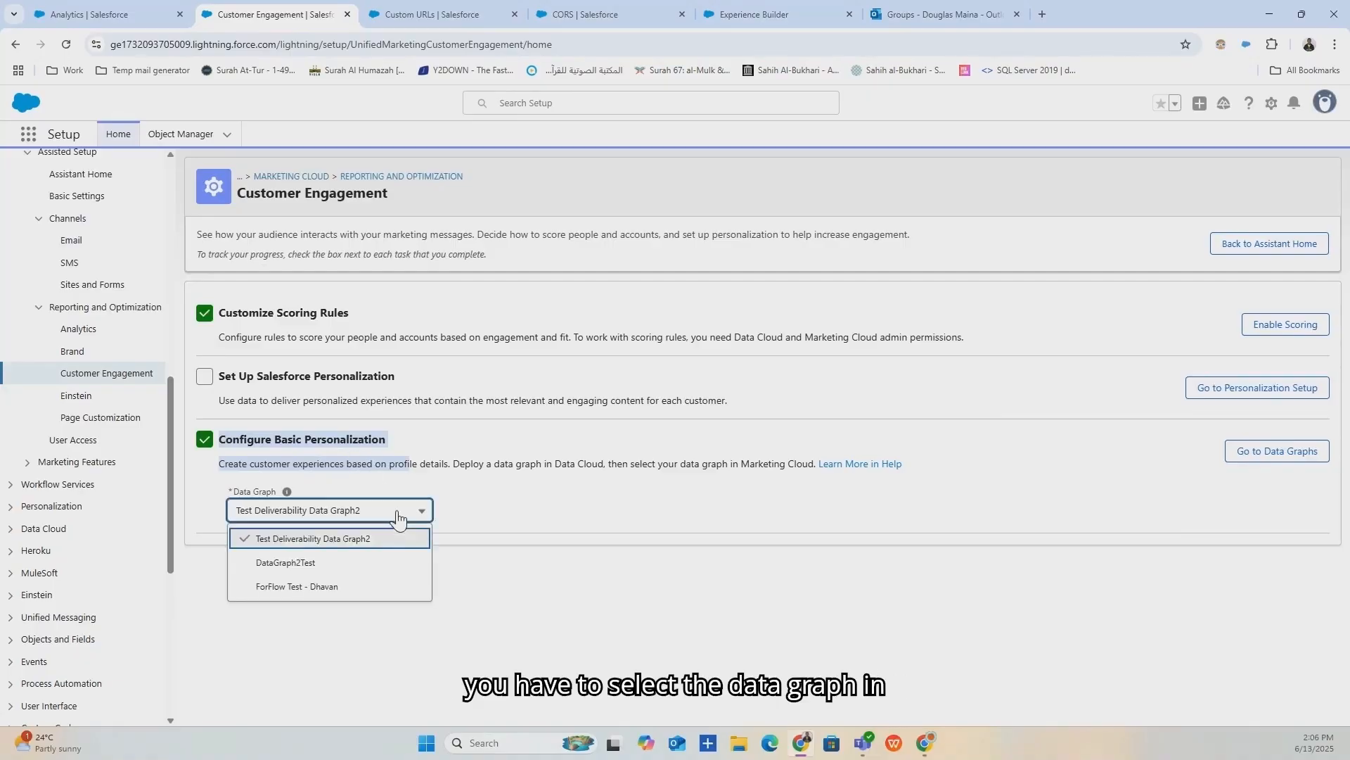
click(399, 518)
click(542, 516)
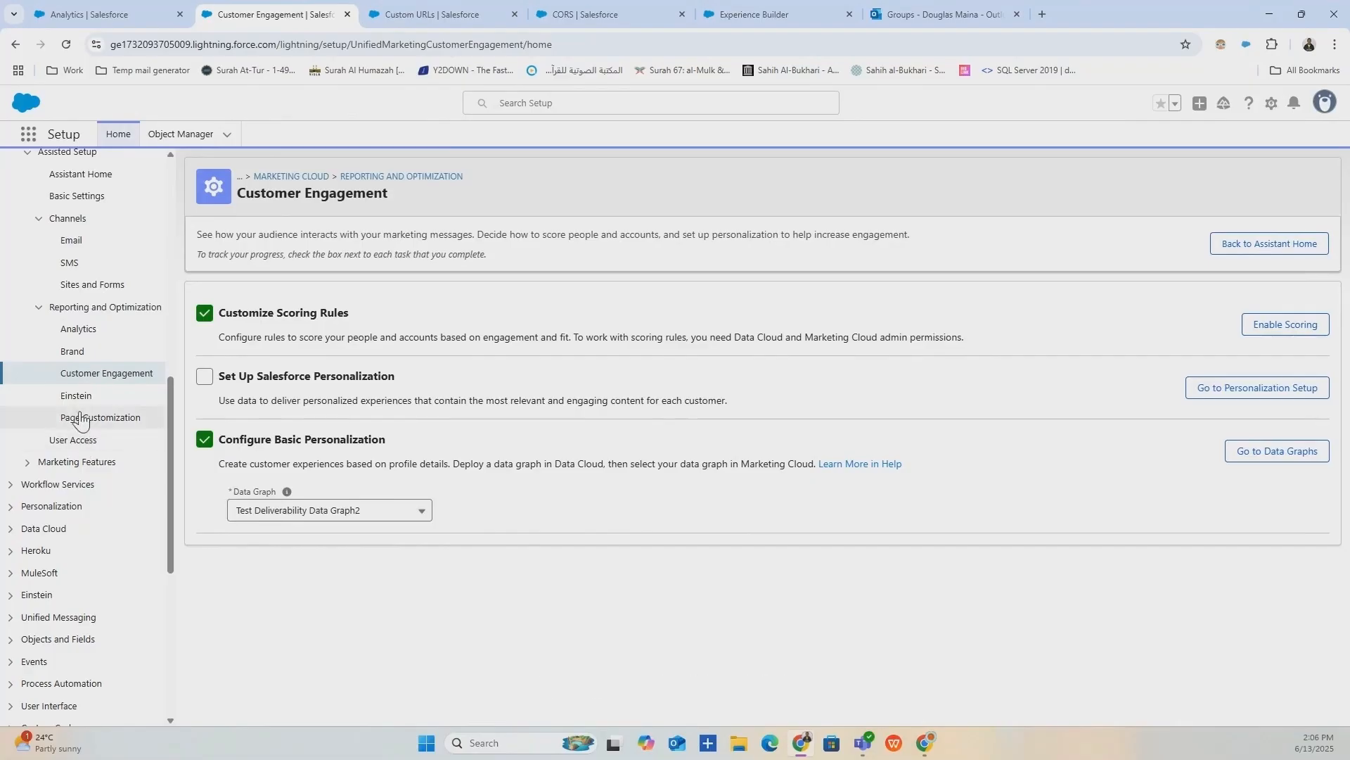
click(76, 396)
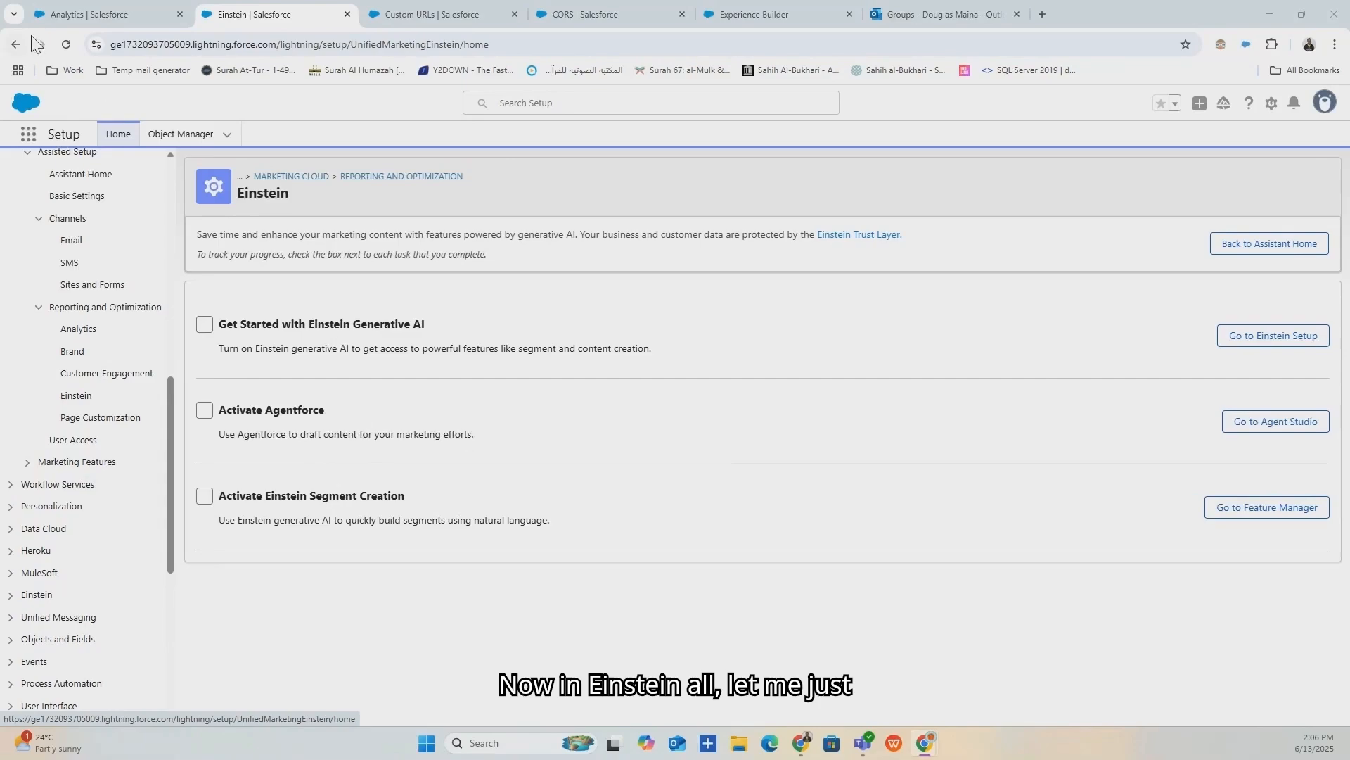
Duplicate the Einstein tab and open Einstein Setup via a Quick Find search for 'einstein set'.
right_click(254, 12)
click(313, 137)
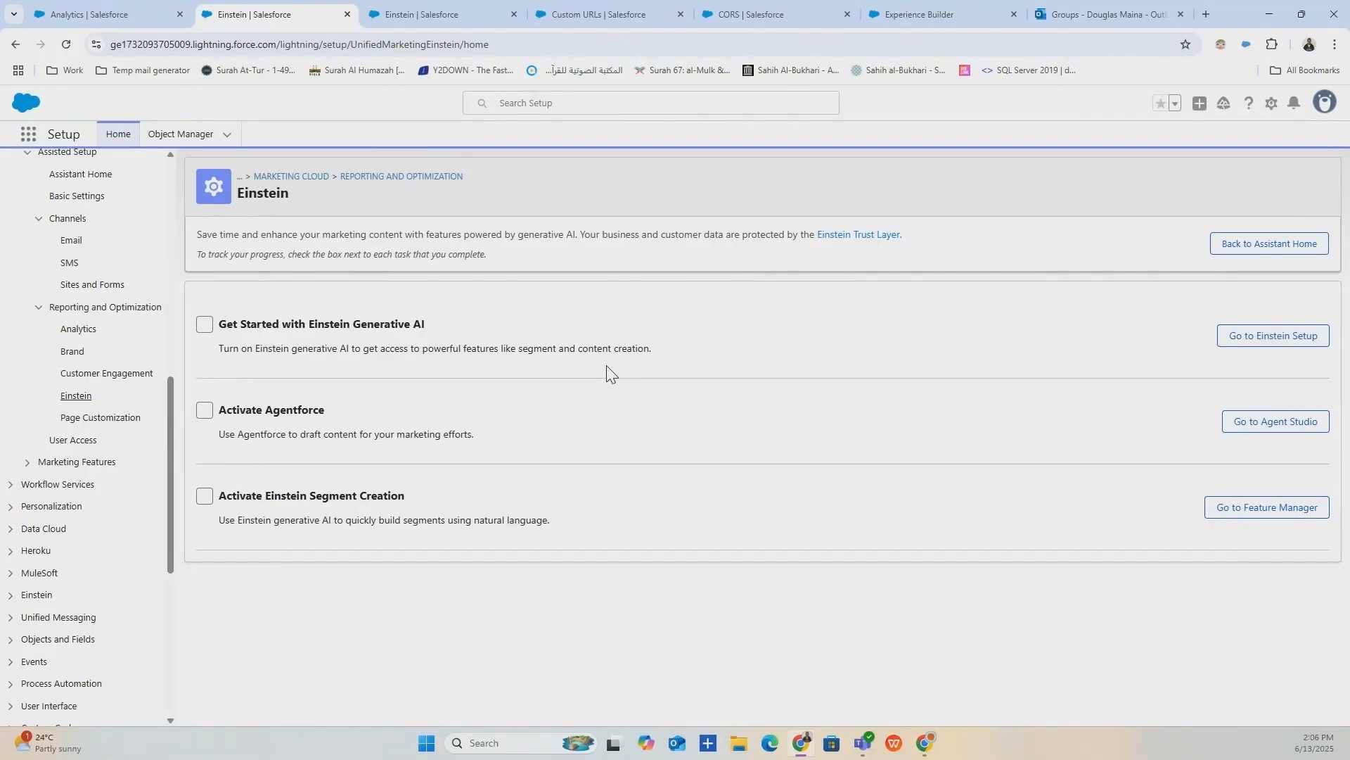
click(415, 12)
click(77, 176)
text(e)
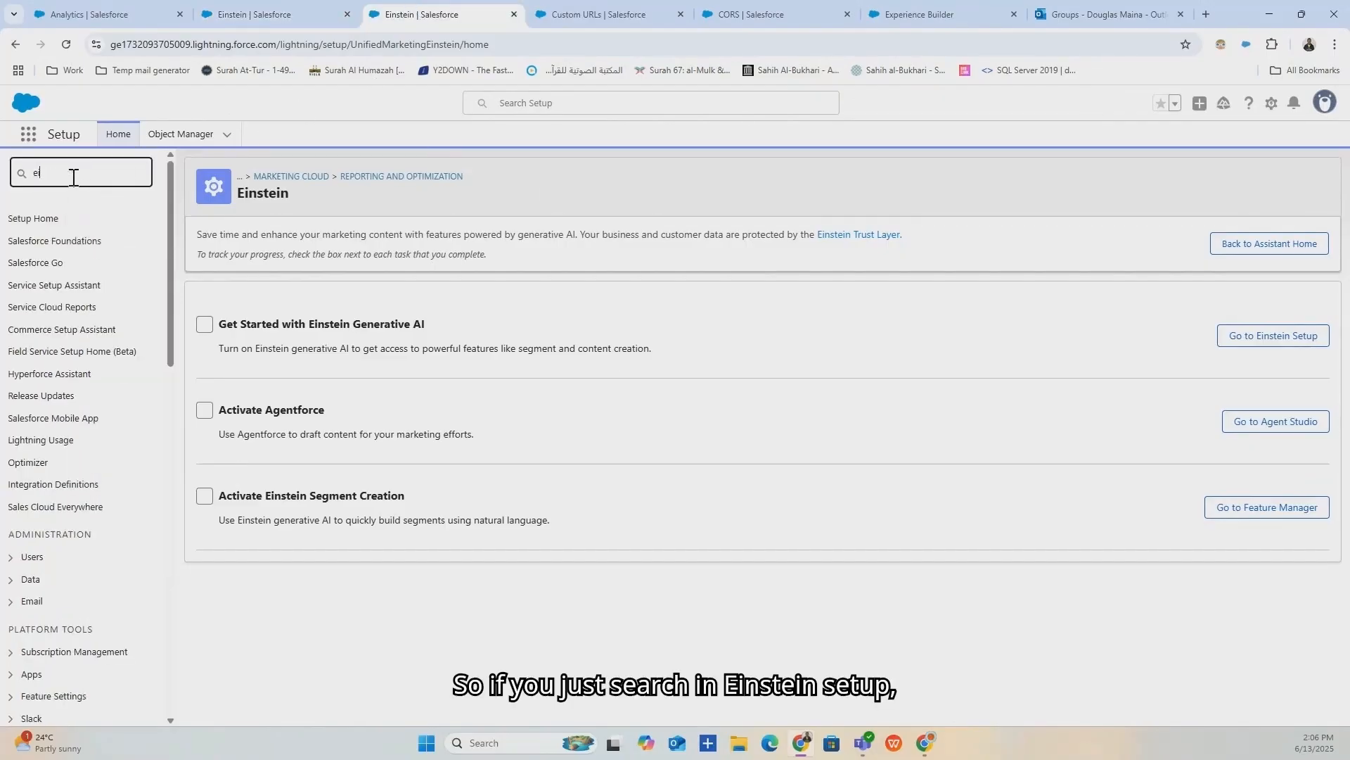
text(instein)
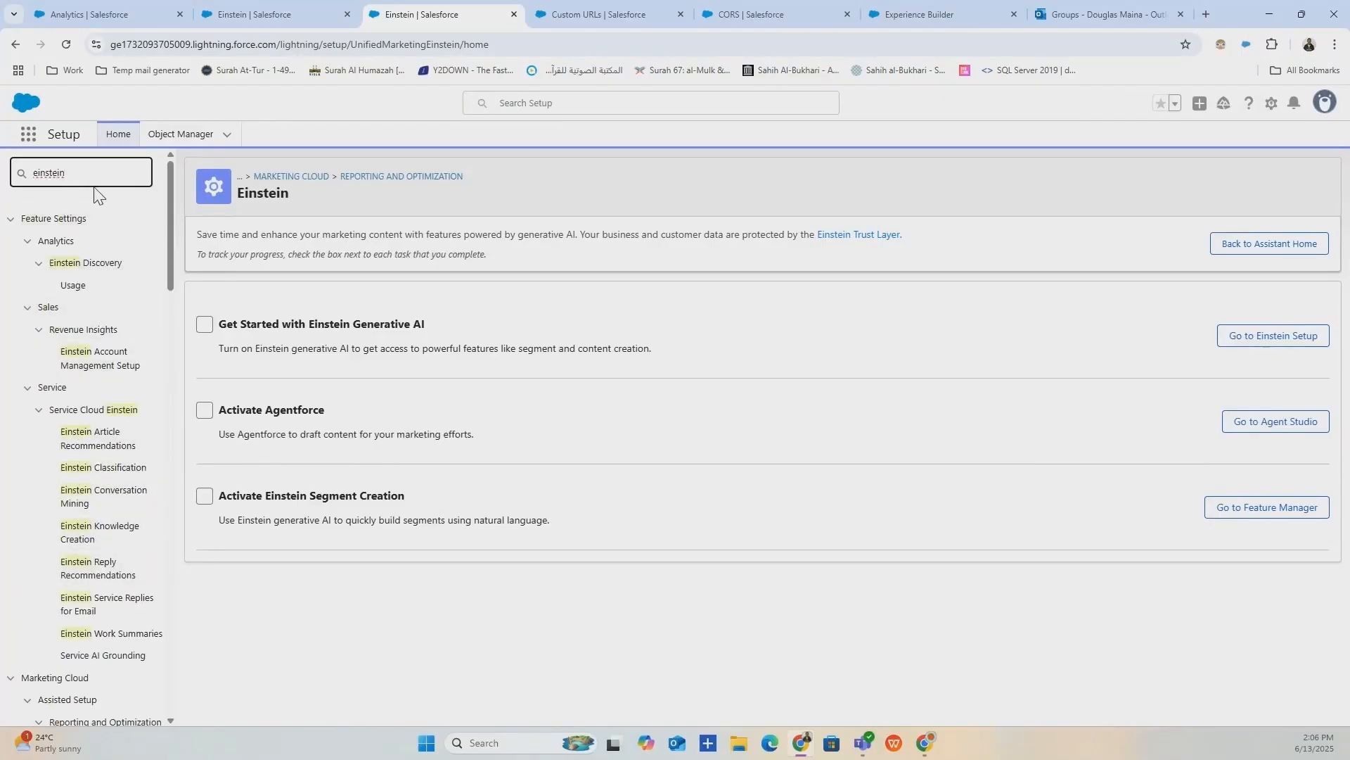
text(set)
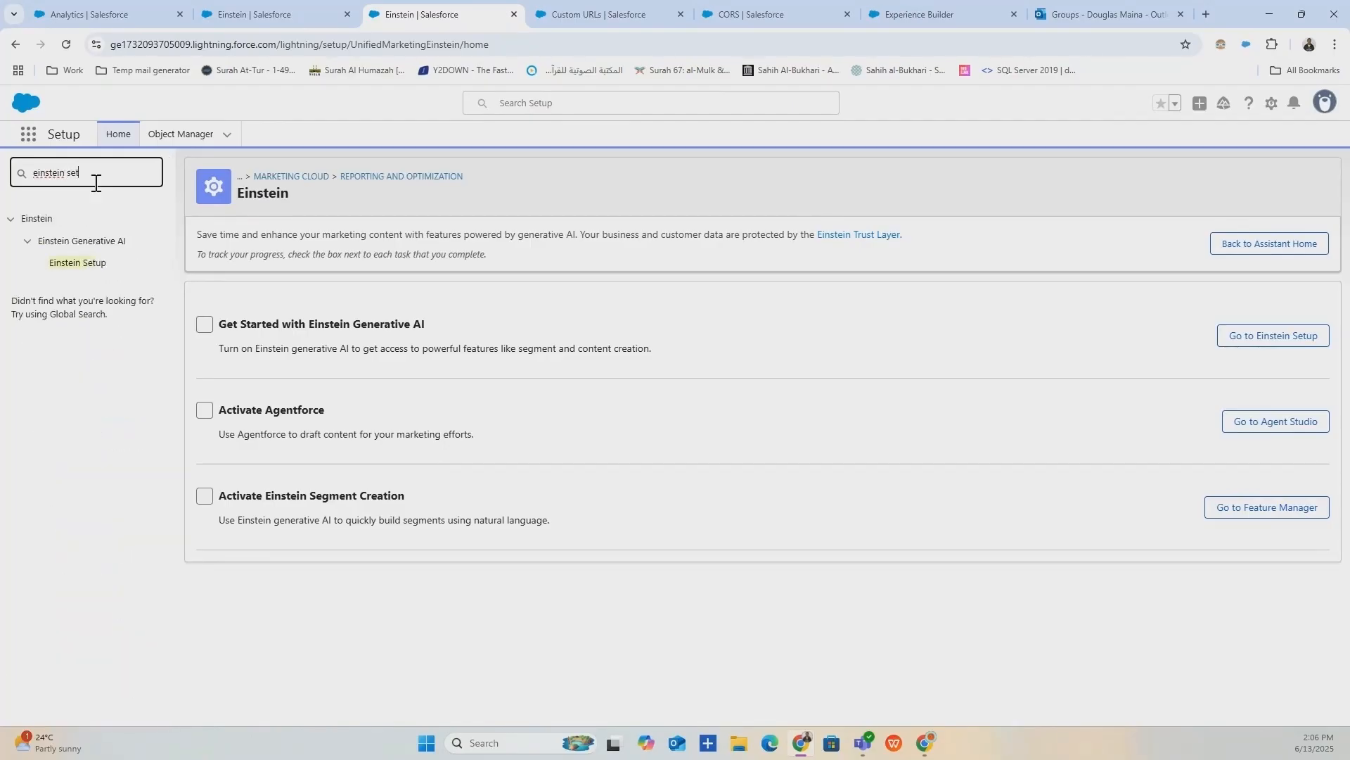
click(81, 262)
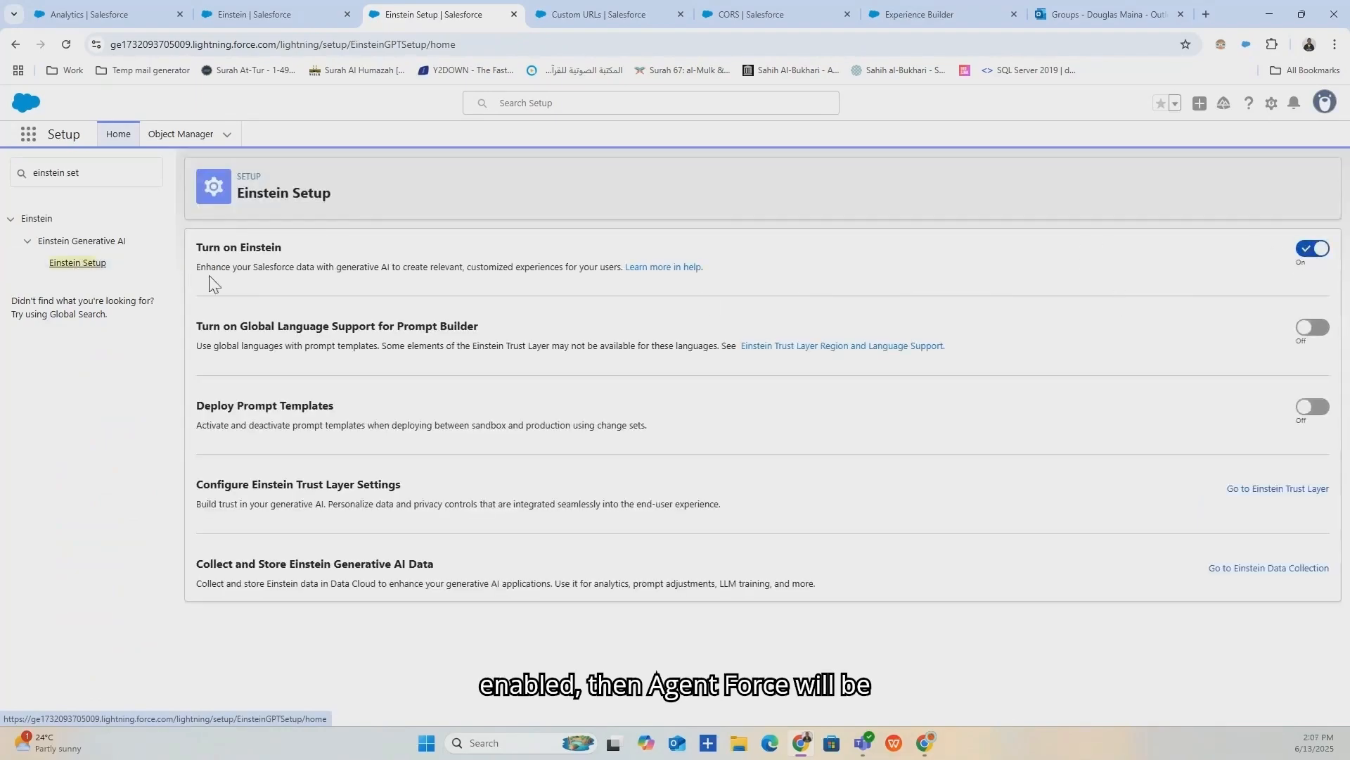
Search Quick Find for 'agent', then return to the Einstein overview tab.
click(56, 173)
text(age)
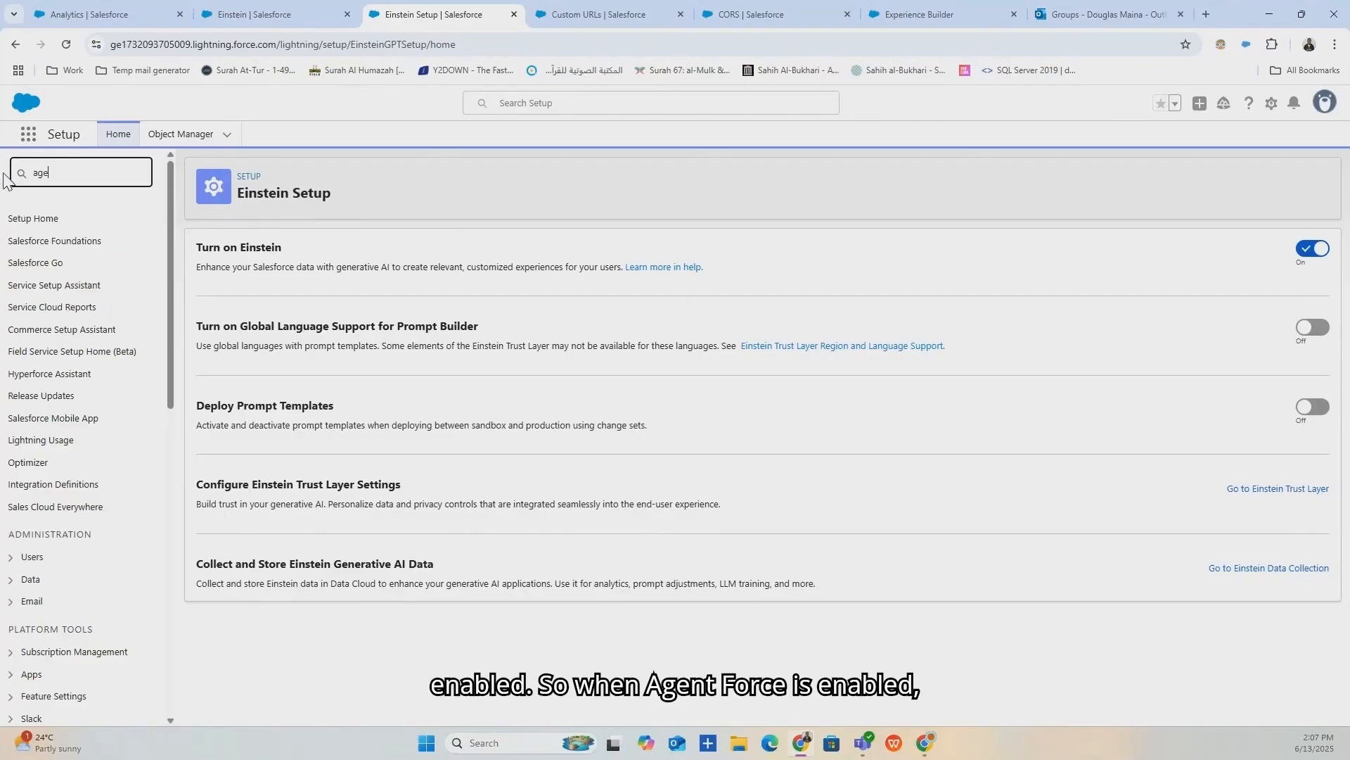
text(nt)
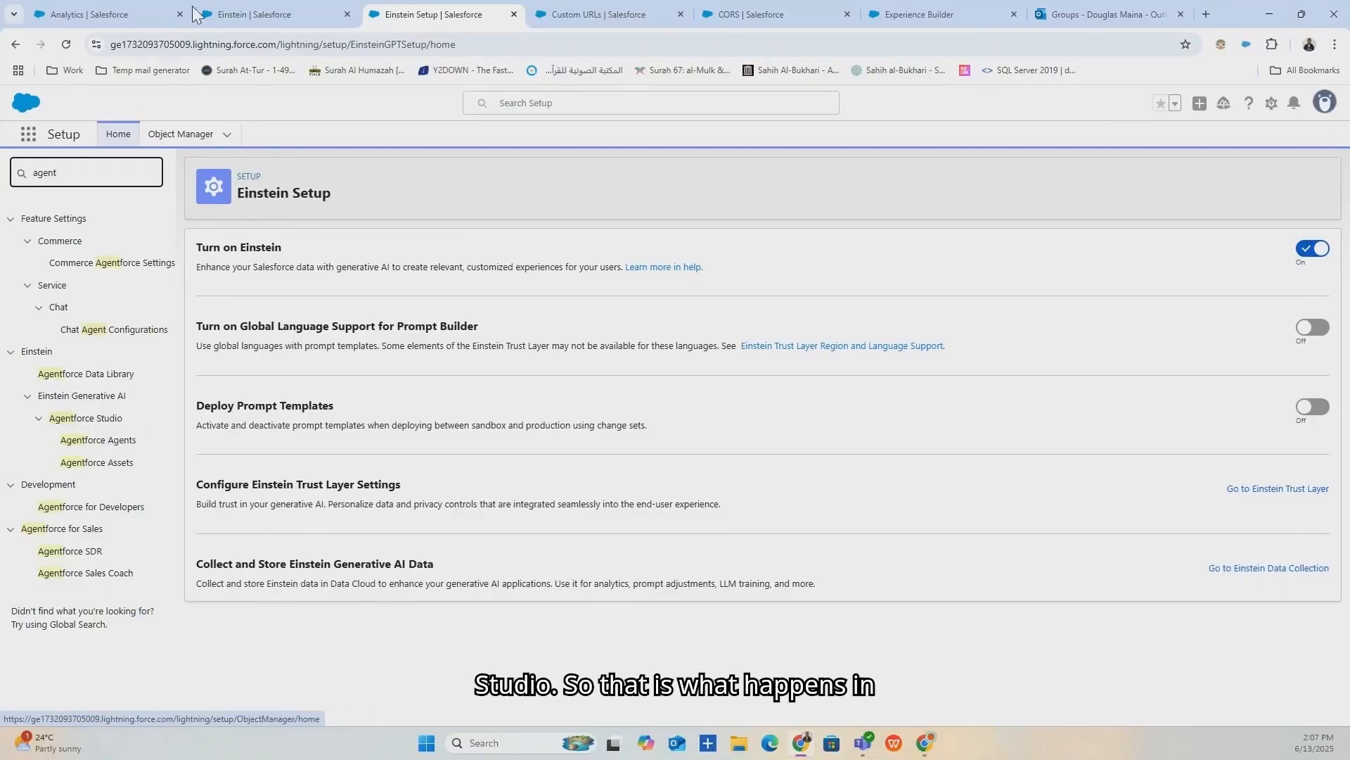
click(259, 11)
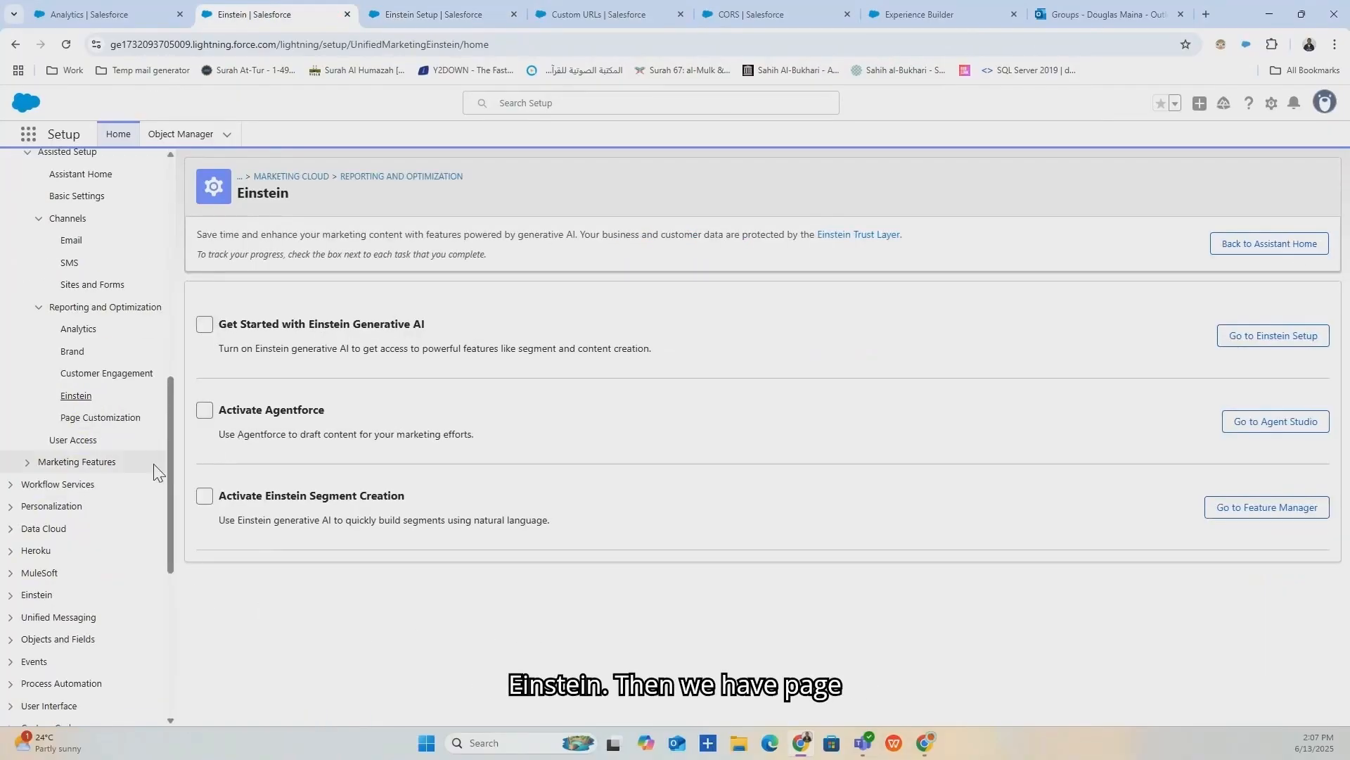
Review the Page Customization tasks Customize Contact Page and Customize Lead Page.
click(92, 422)
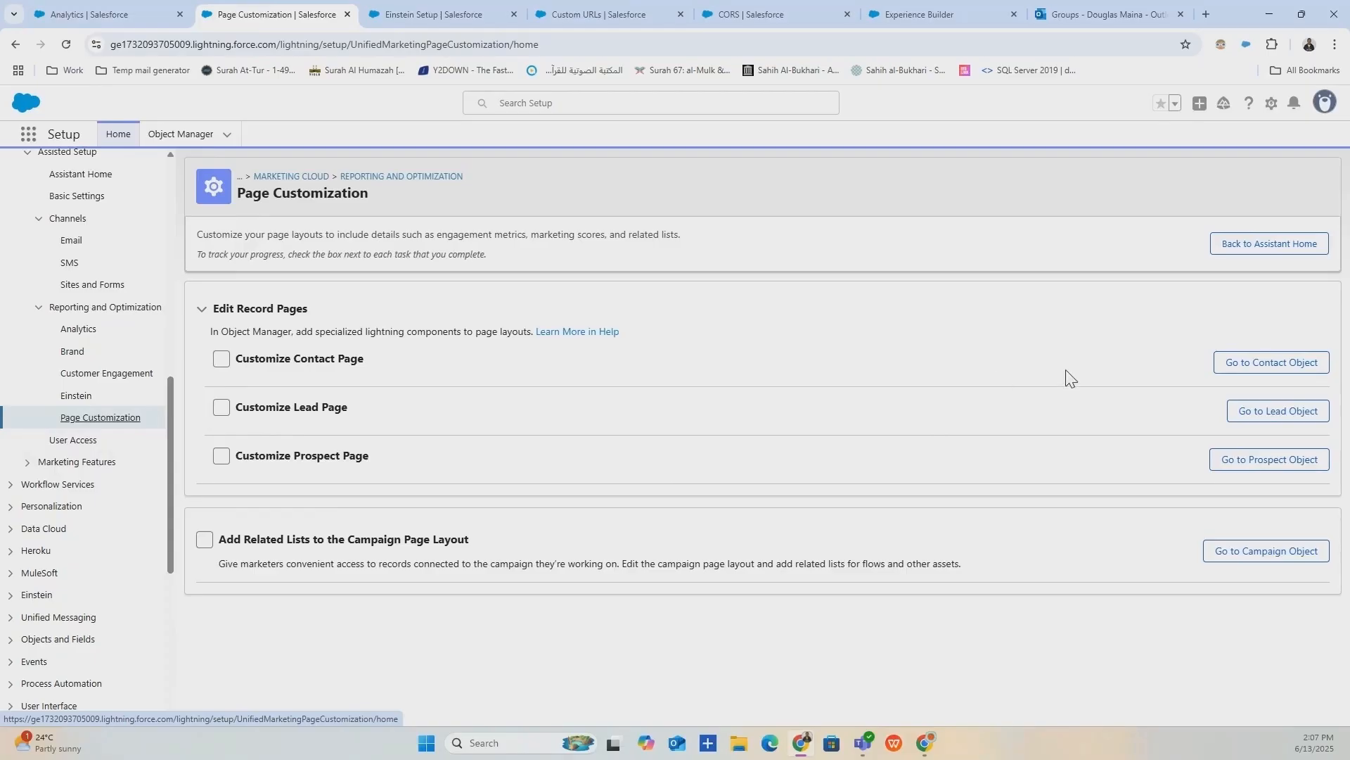
drag(391, 359, 236, 357)
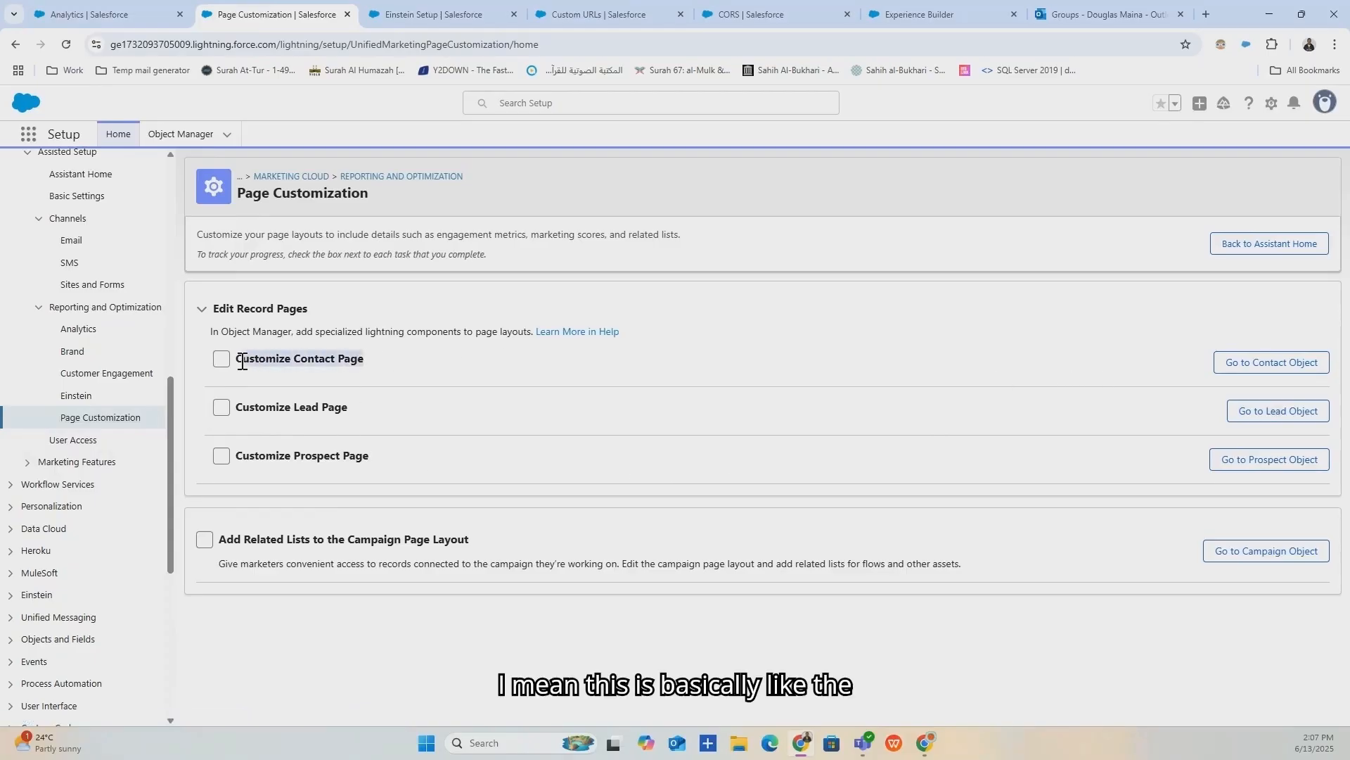
drag(355, 409, 240, 421)
click(415, 485)
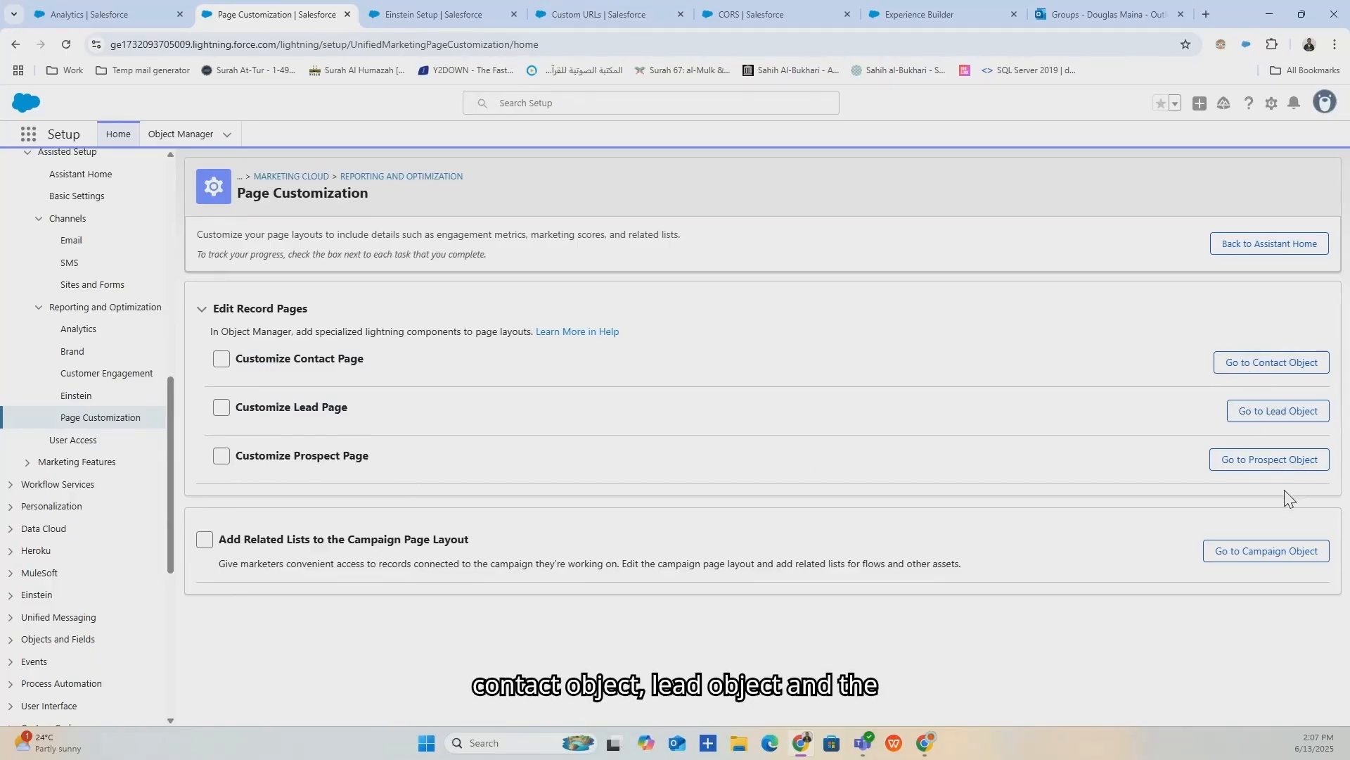
On User Access, collapse Marketing Features and open the users list via Go to Users.
click(64, 449)
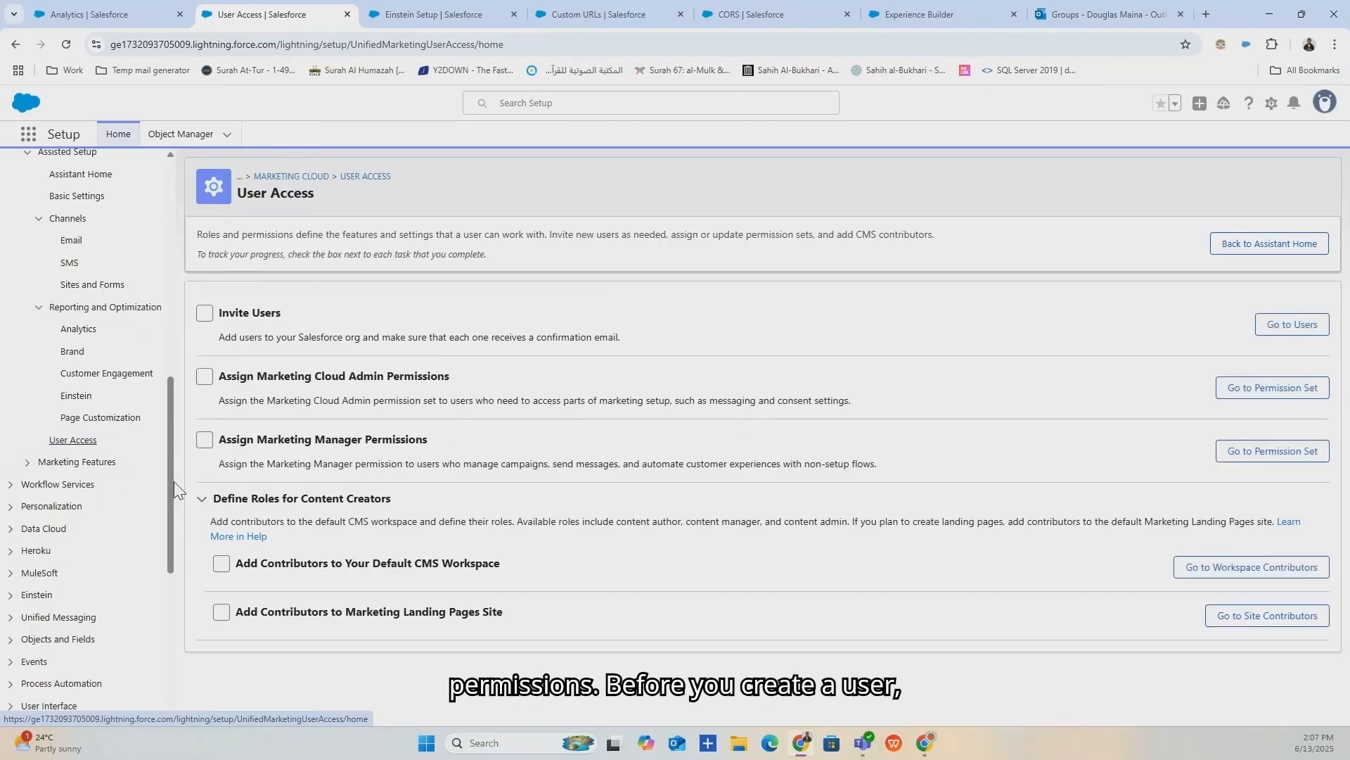
scroll(57, 467, up, 1)
scroll(58, 469, down, 1)
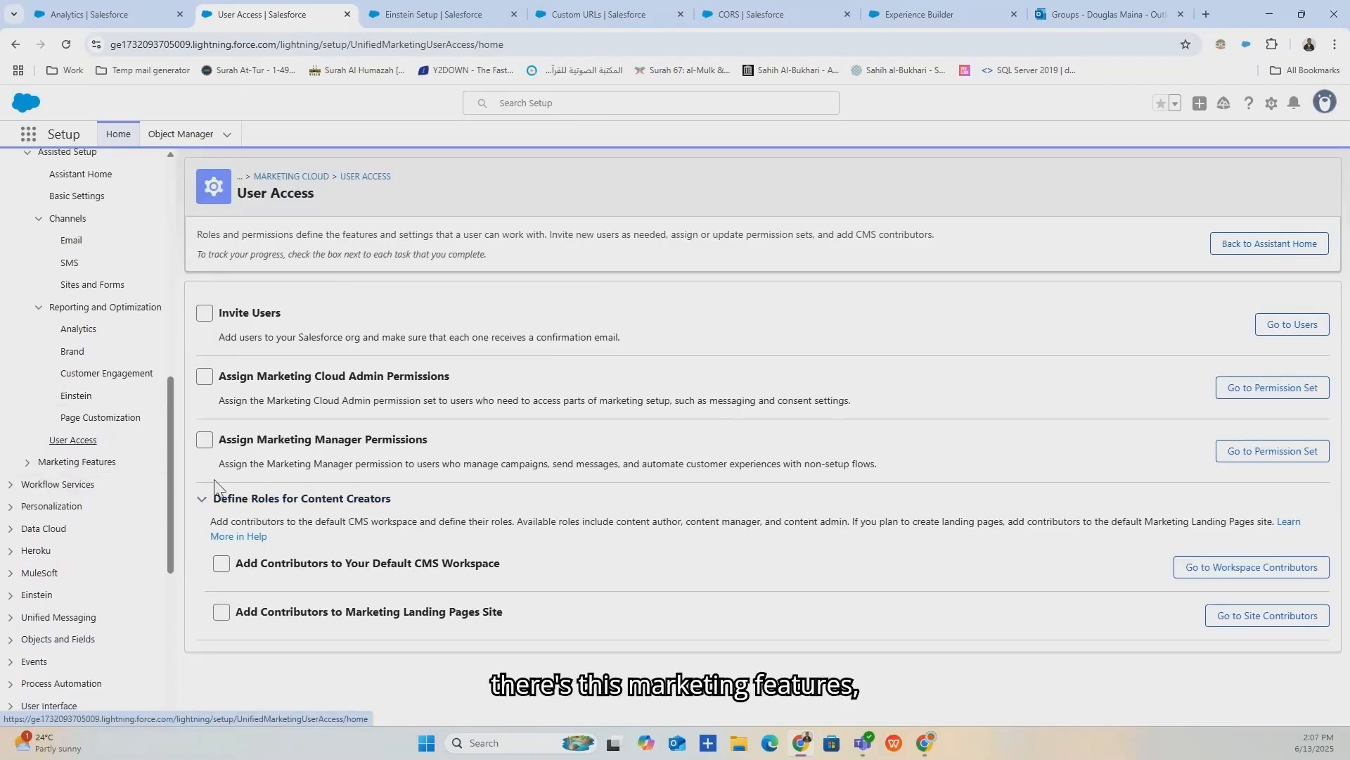
click(28, 463)
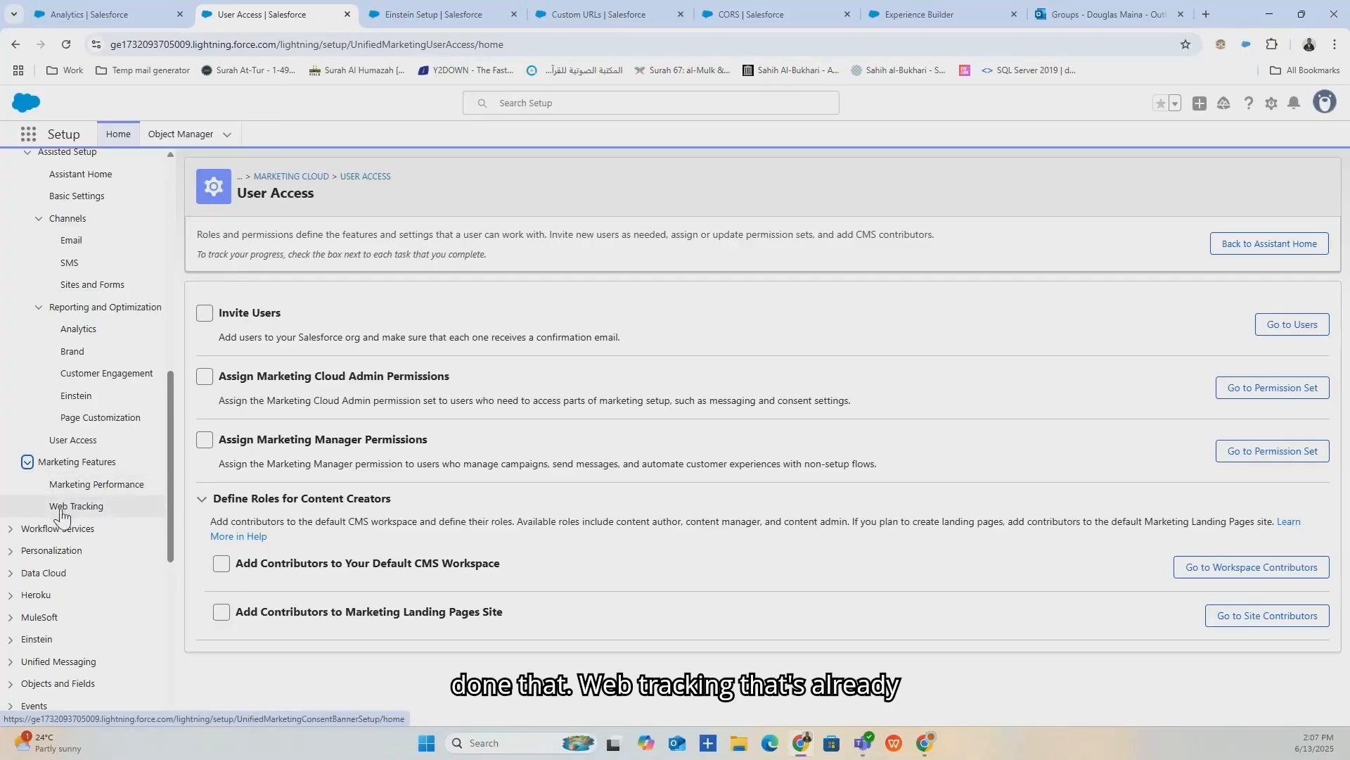
click(27, 462)
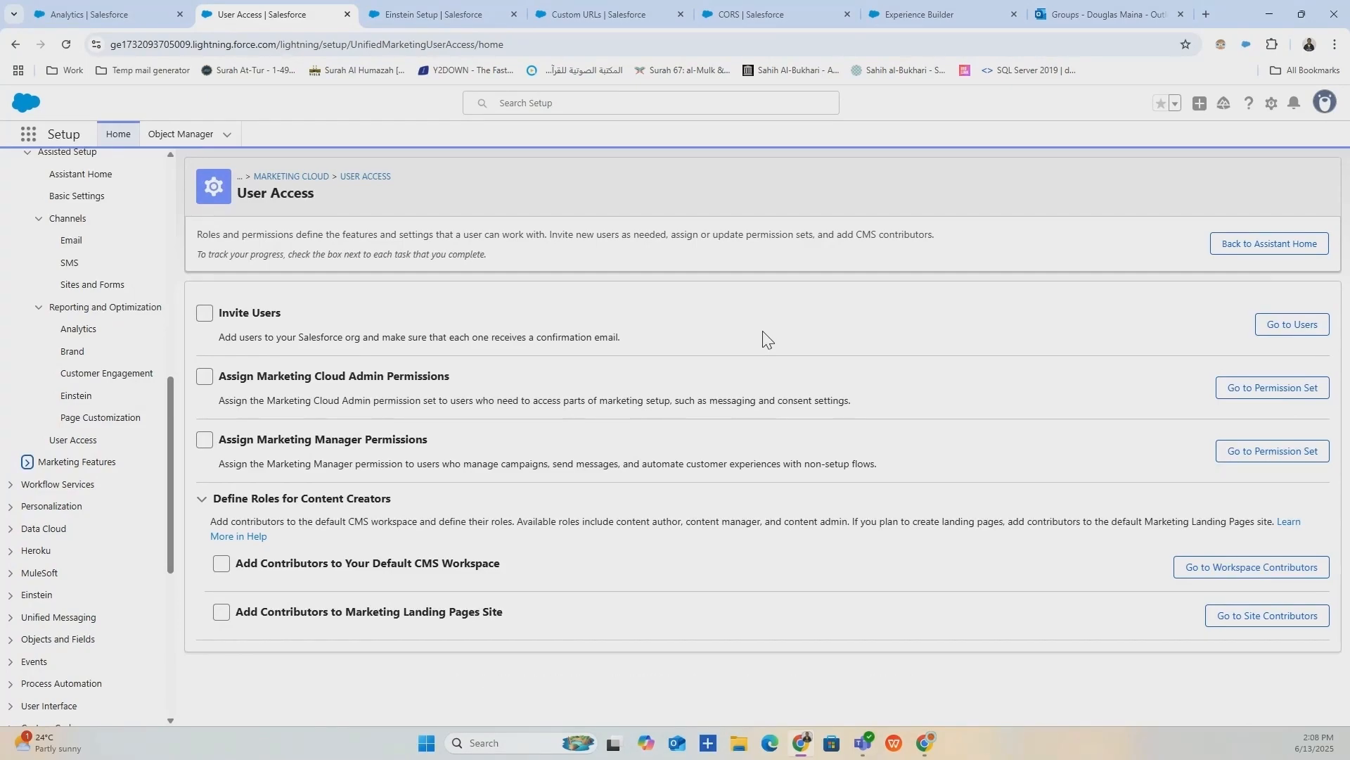
click(1293, 327)
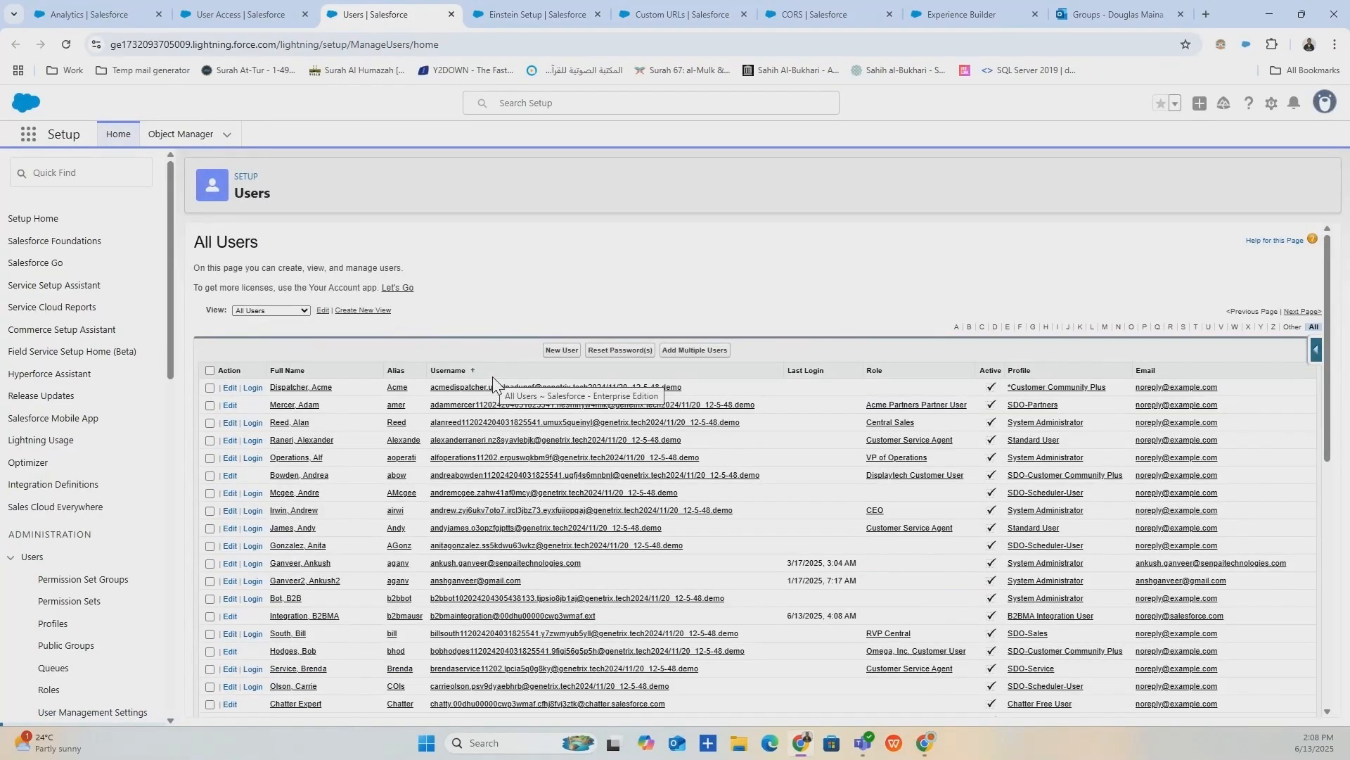
Start a new user and enter the first name, last name and e-mail address.
scroll(492, 380, down, 5)
scroll(496, 394, up, 5)
scroll(507, 415, down, 6)
scroll(516, 436, down, 5)
scroll(561, 394, up, 10)
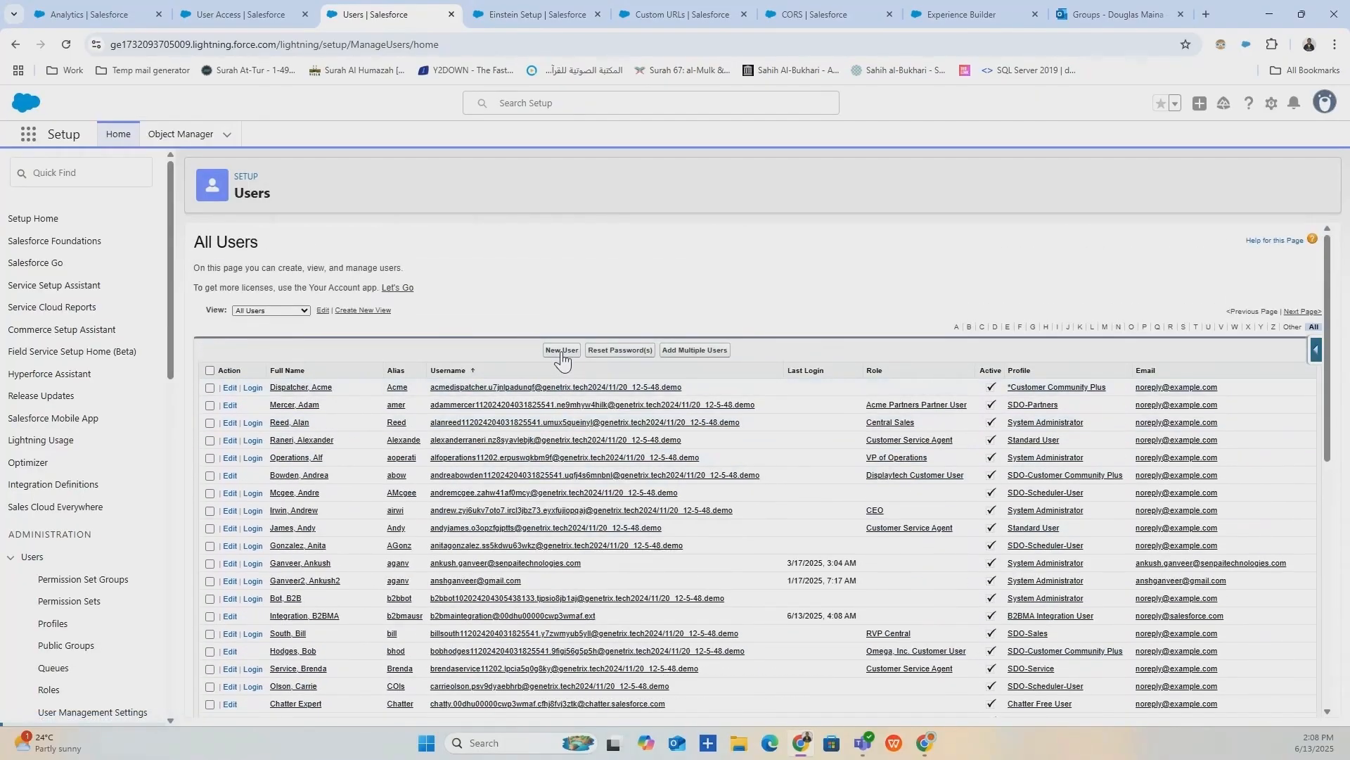
click(562, 351)
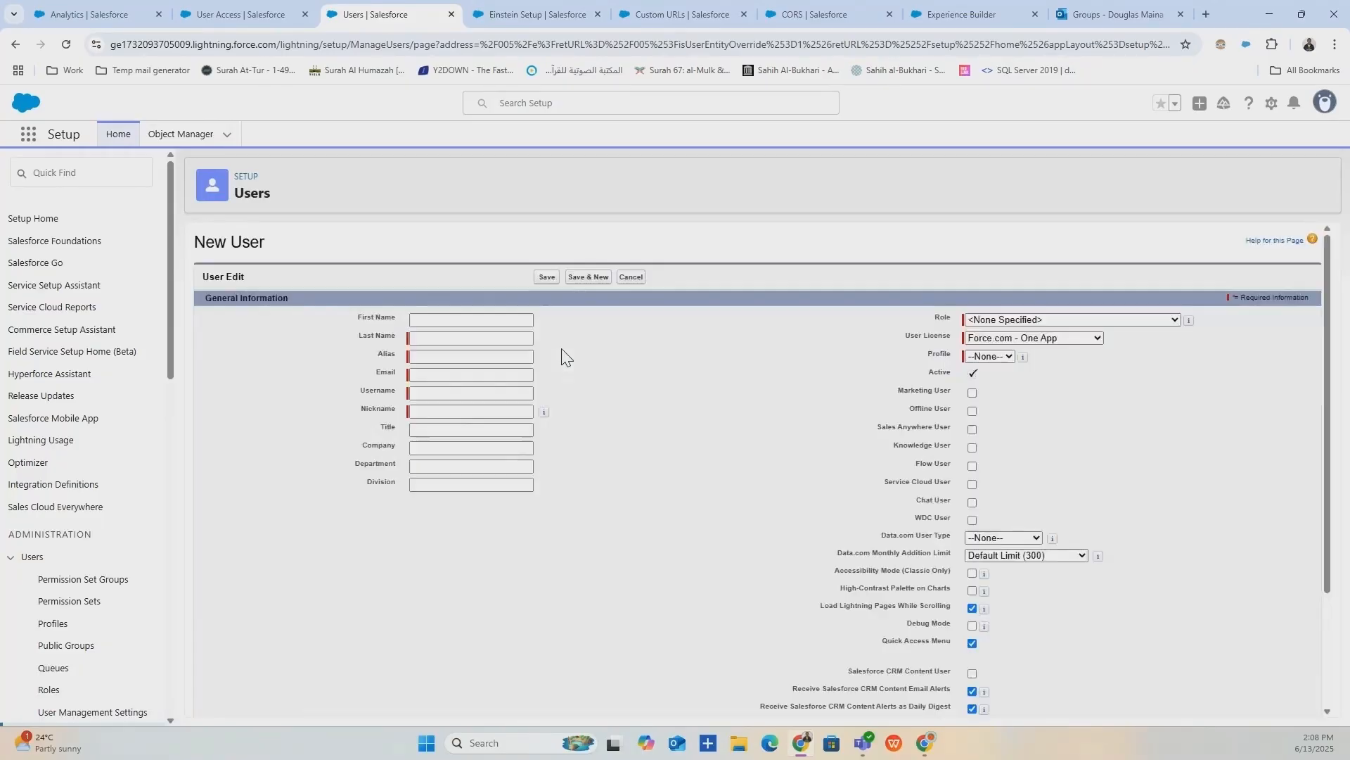
click(510, 320)
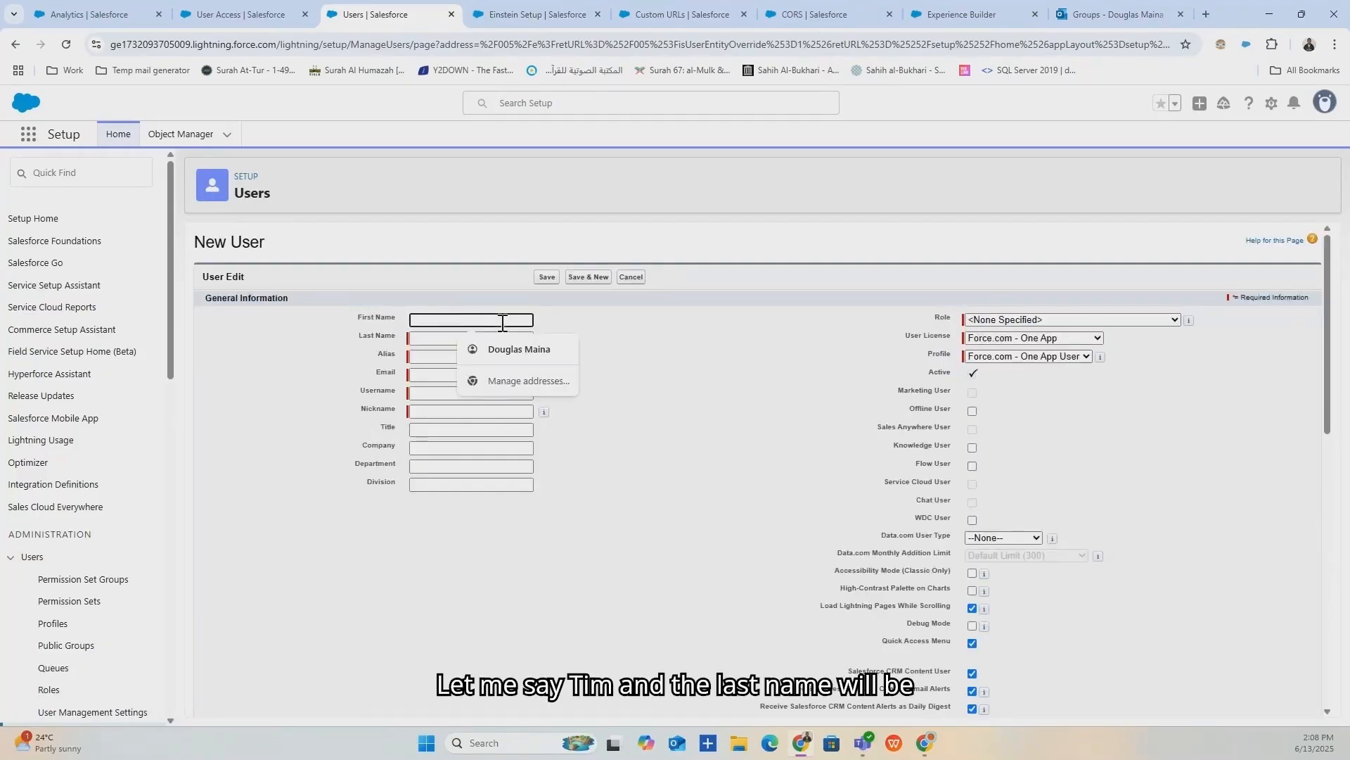
text(Team)
click(488, 338)
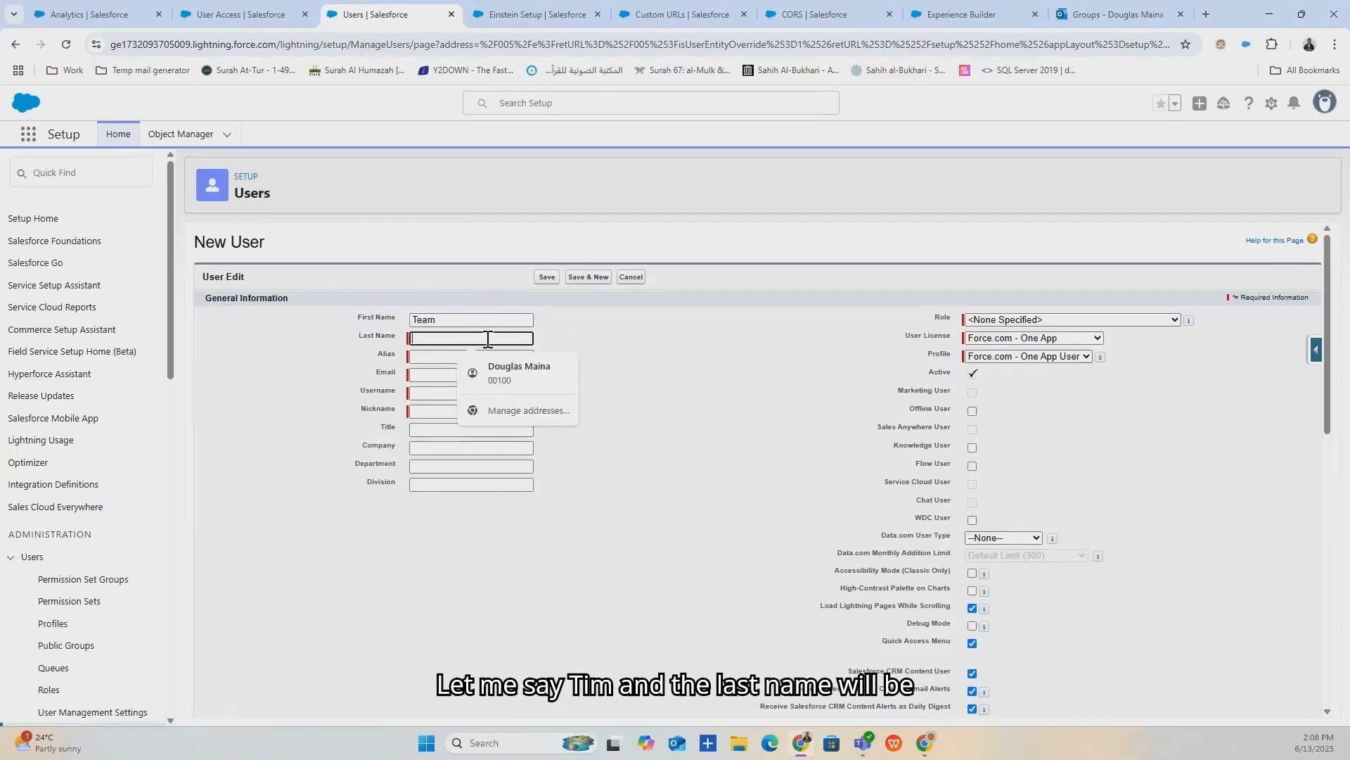
text(Geen)
key(BackSpace)
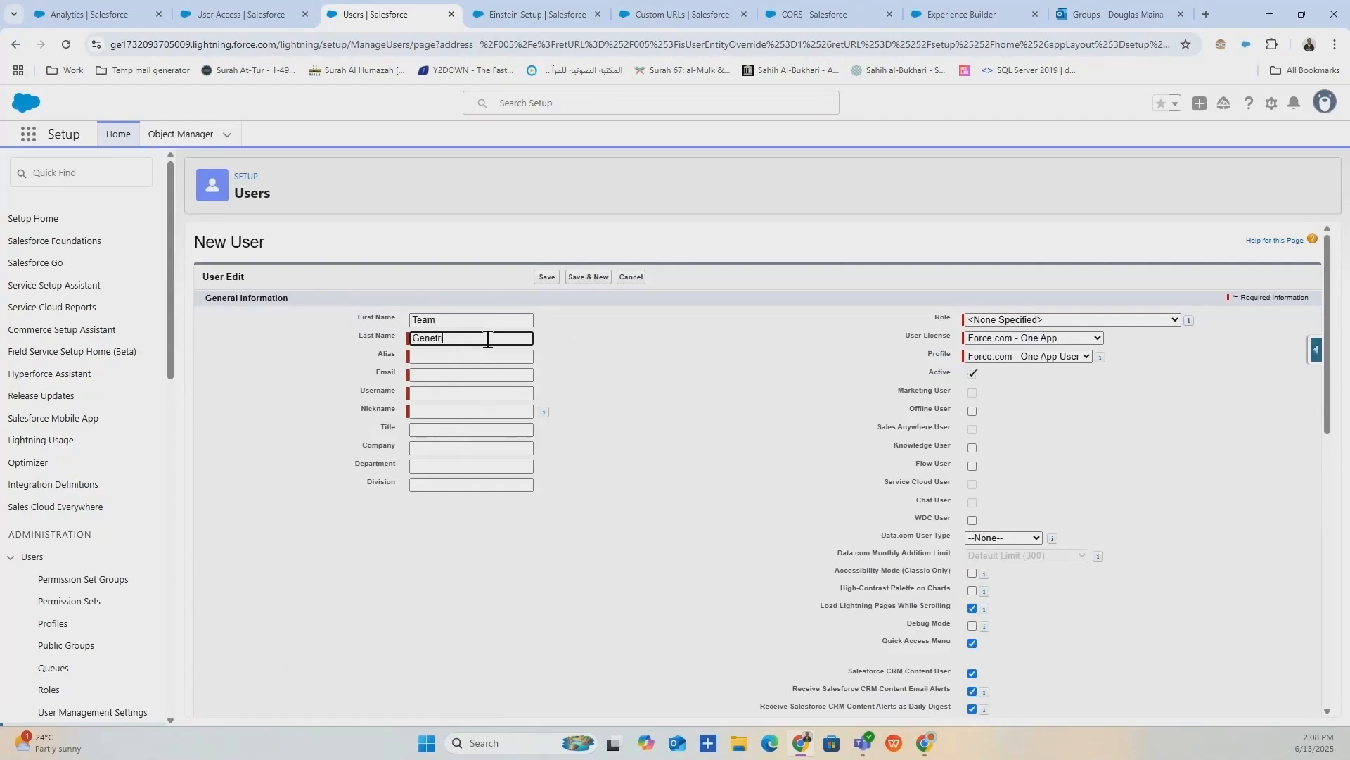
click(433, 375)
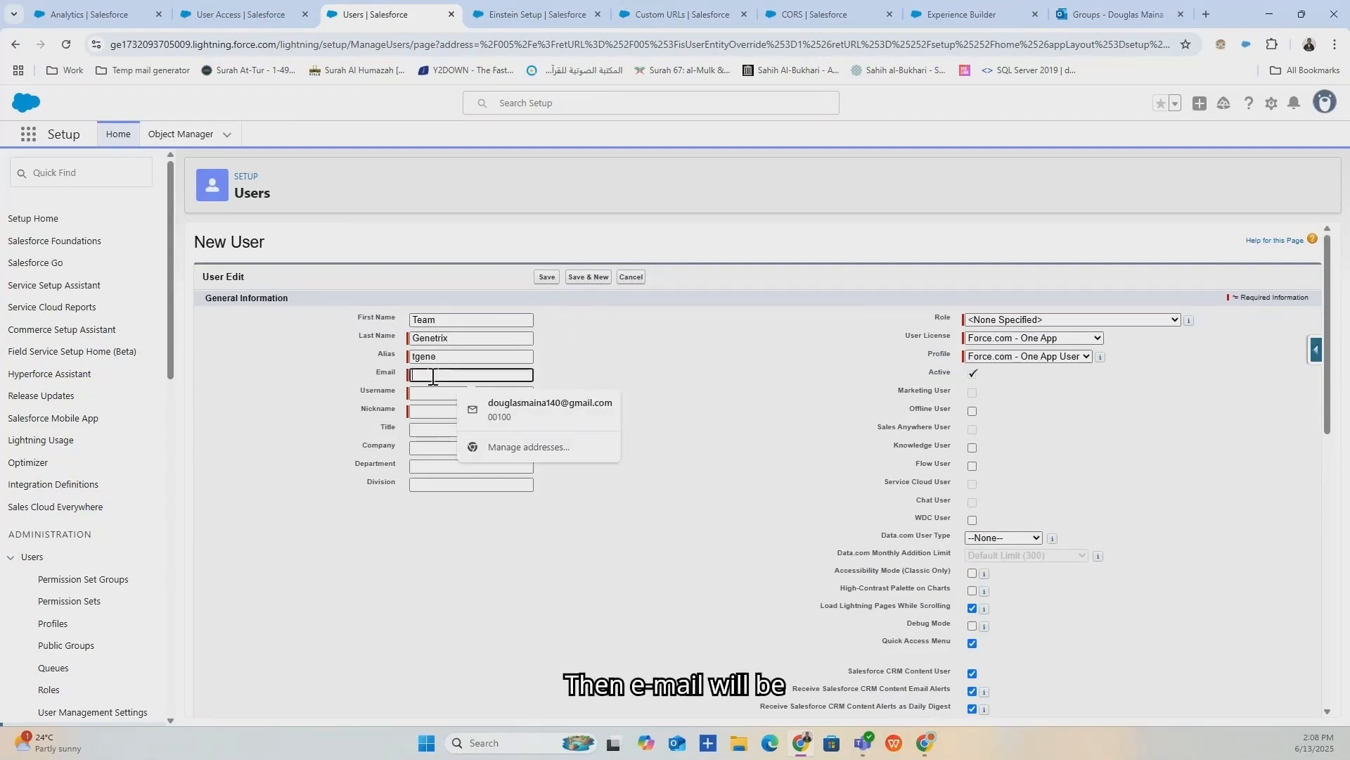
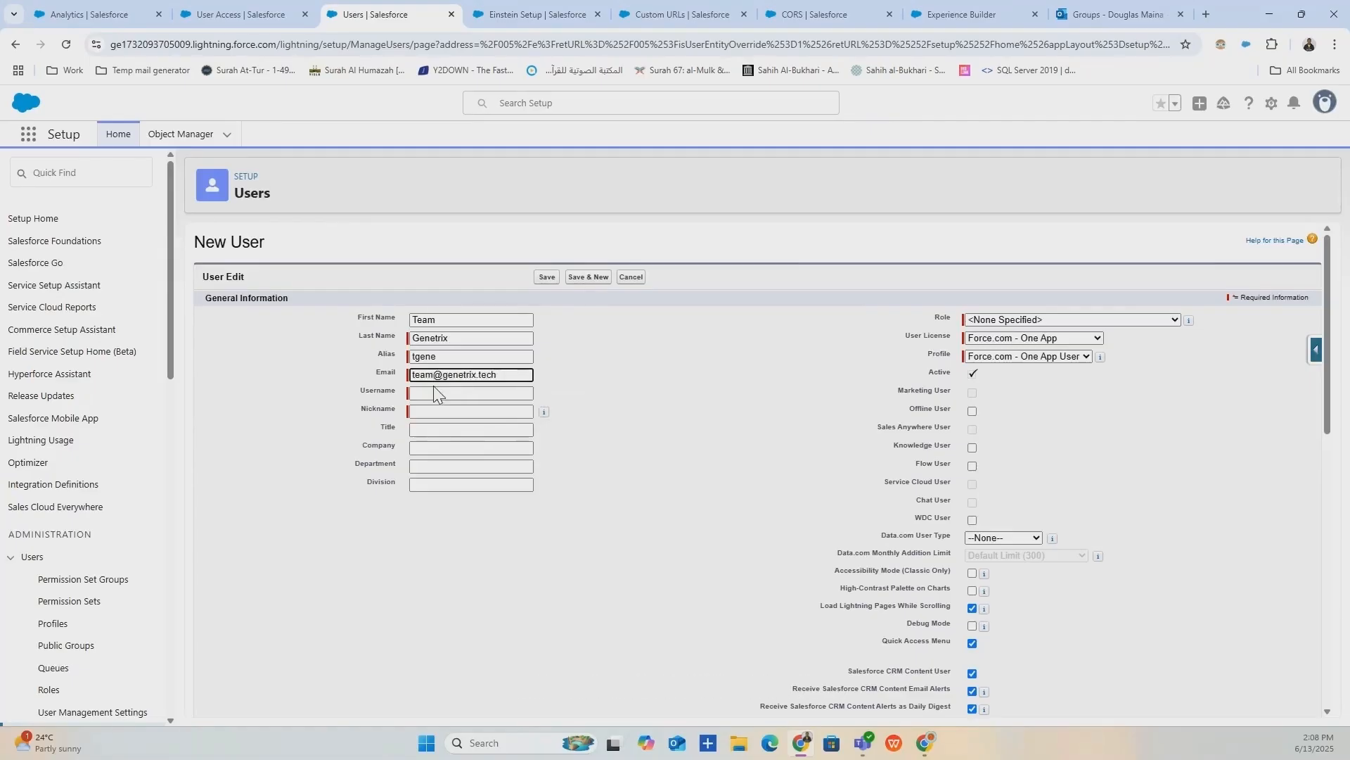
click(434, 392)
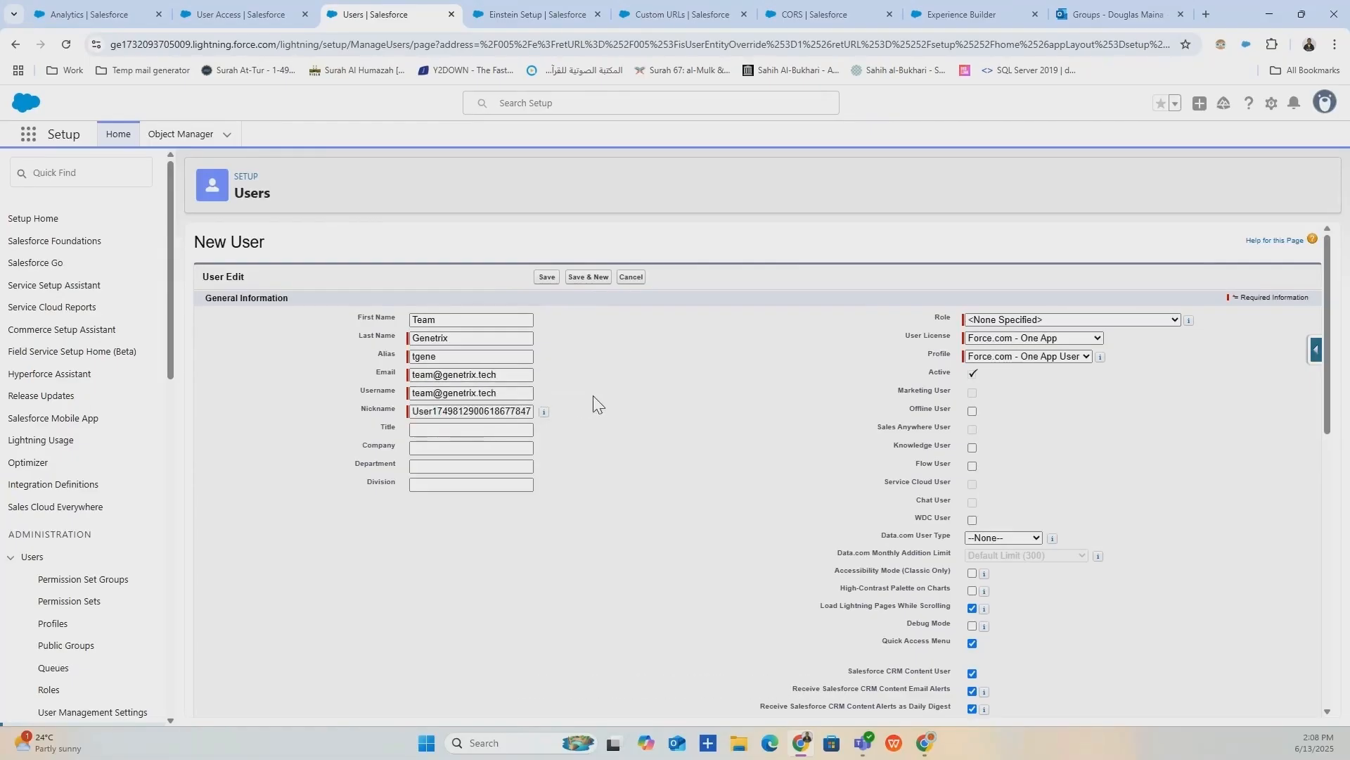
Set User License to Salesforce and Profile to Minimum Access - Salesforce, then save the user.
click(1116, 316)
click(1116, 315)
click(1061, 338)
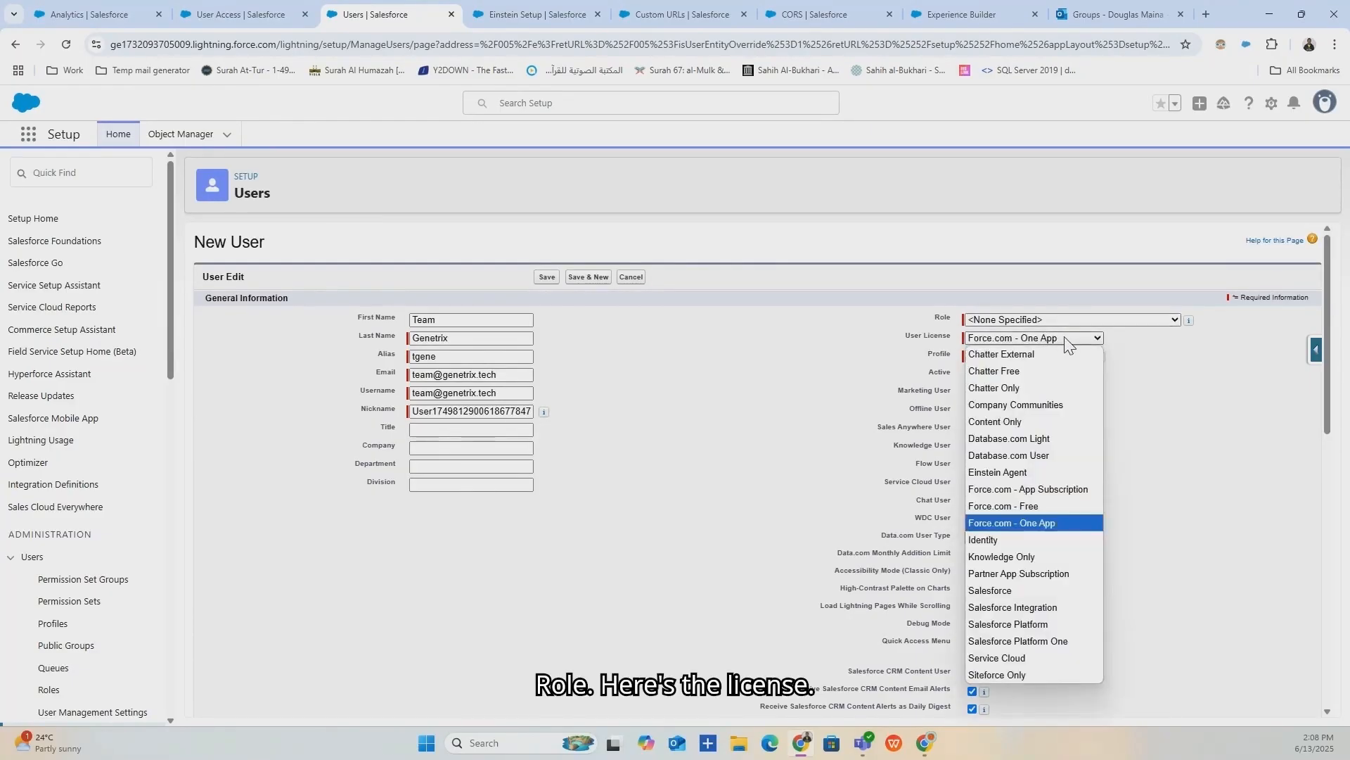
click(1068, 344)
click(1086, 357)
click(1094, 339)
click(1093, 339)
click(1010, 591)
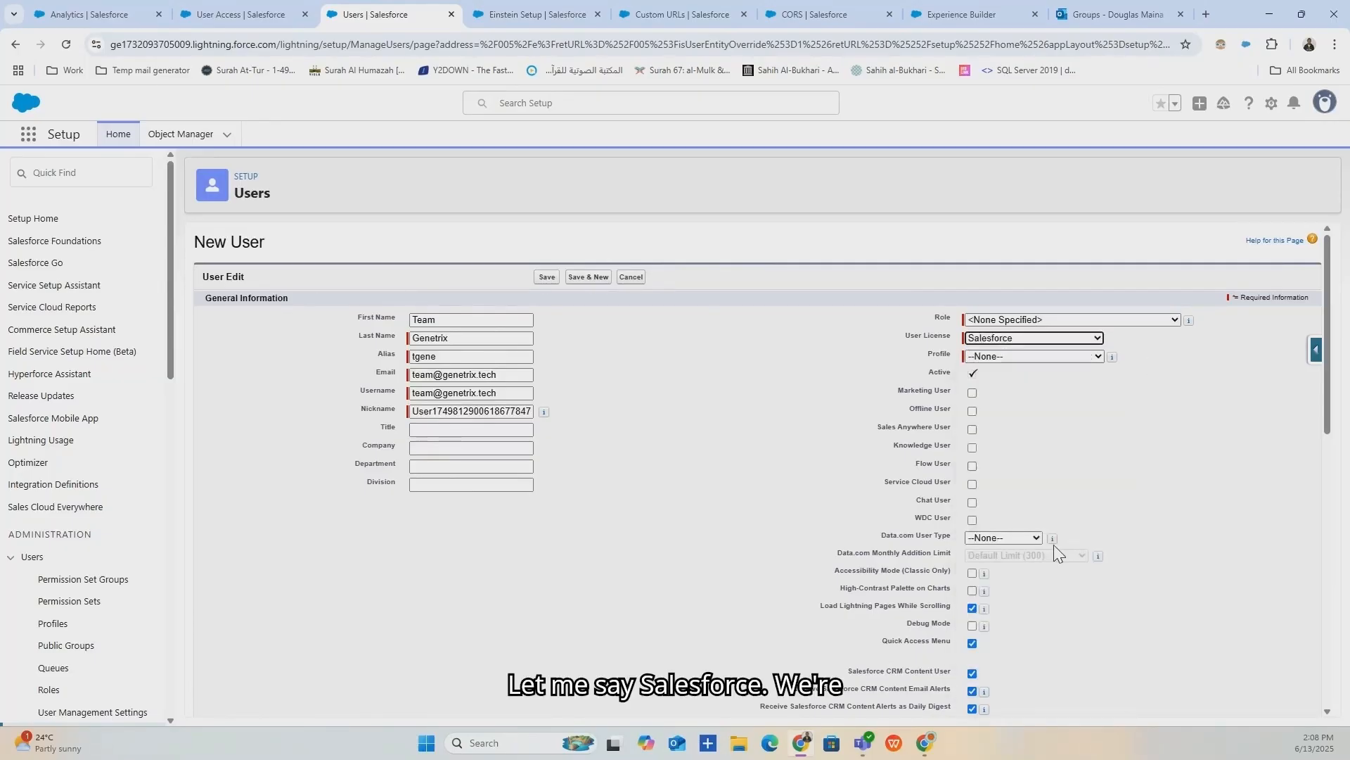
click(1062, 356)
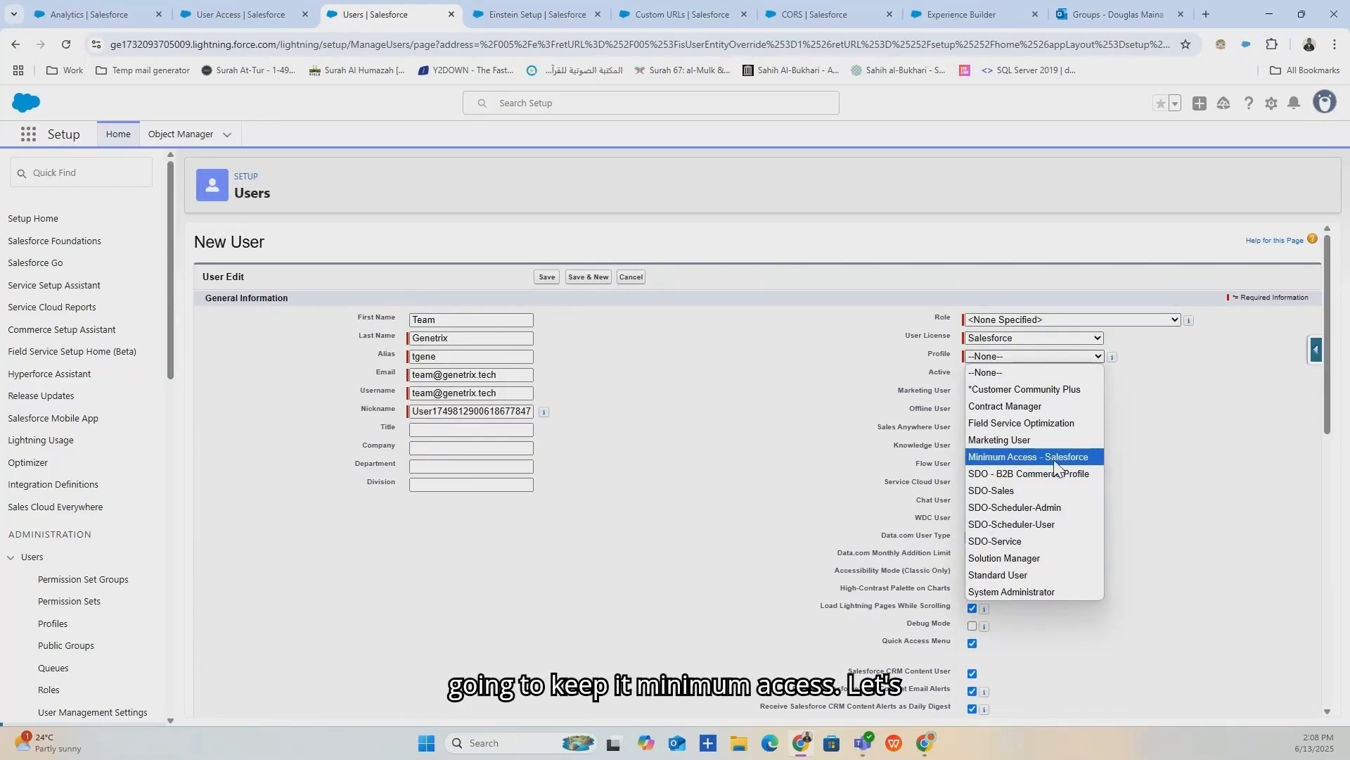
click(1054, 457)
scroll(597, 467, down, 3)
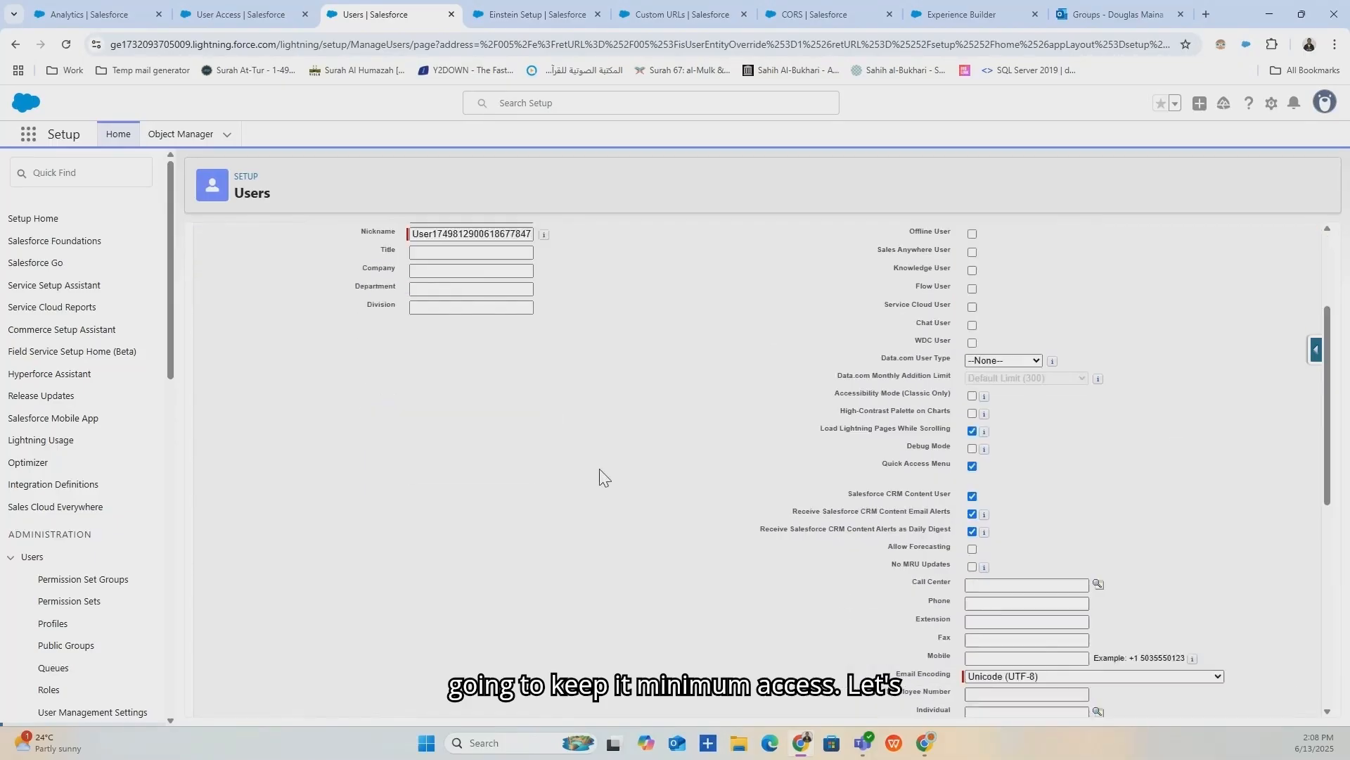
scroll(602, 464, up, 3)
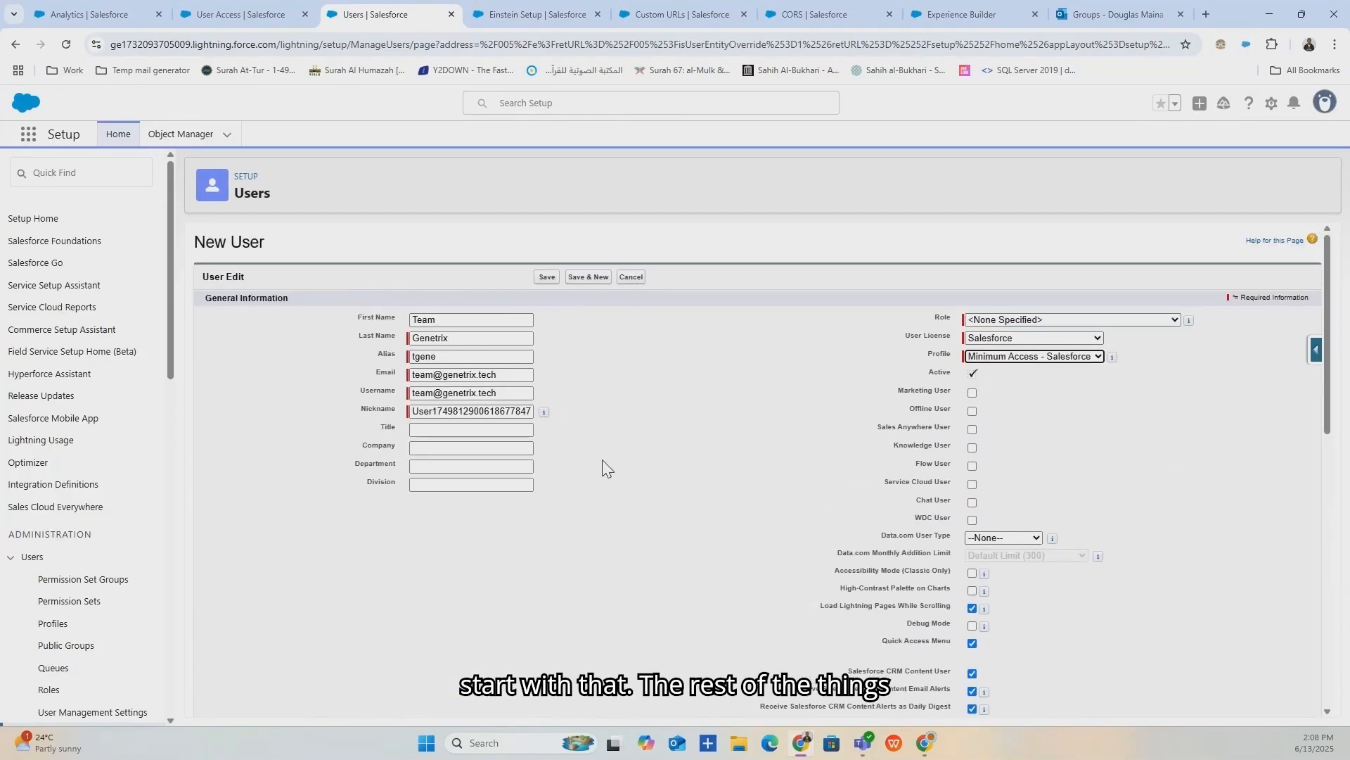
scroll(603, 467, down, 3)
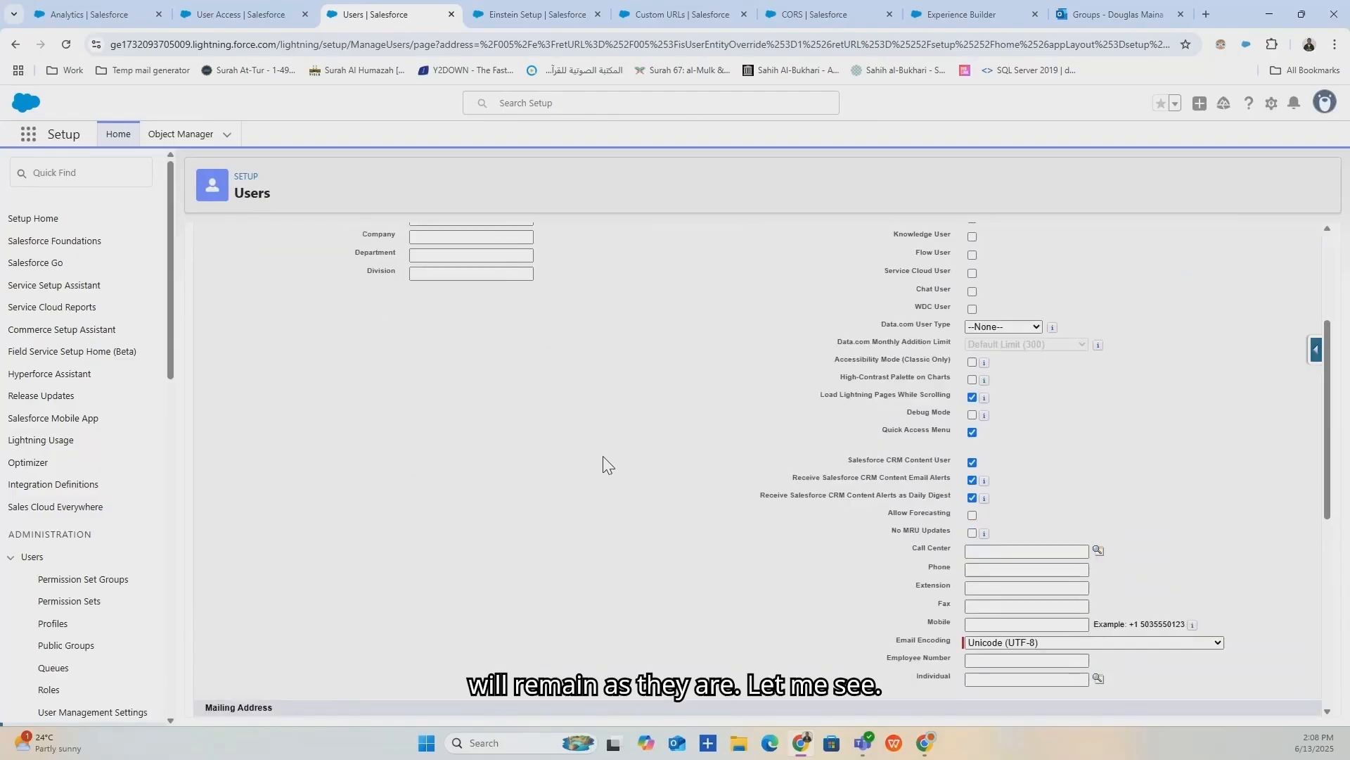
scroll(605, 461, up, 3)
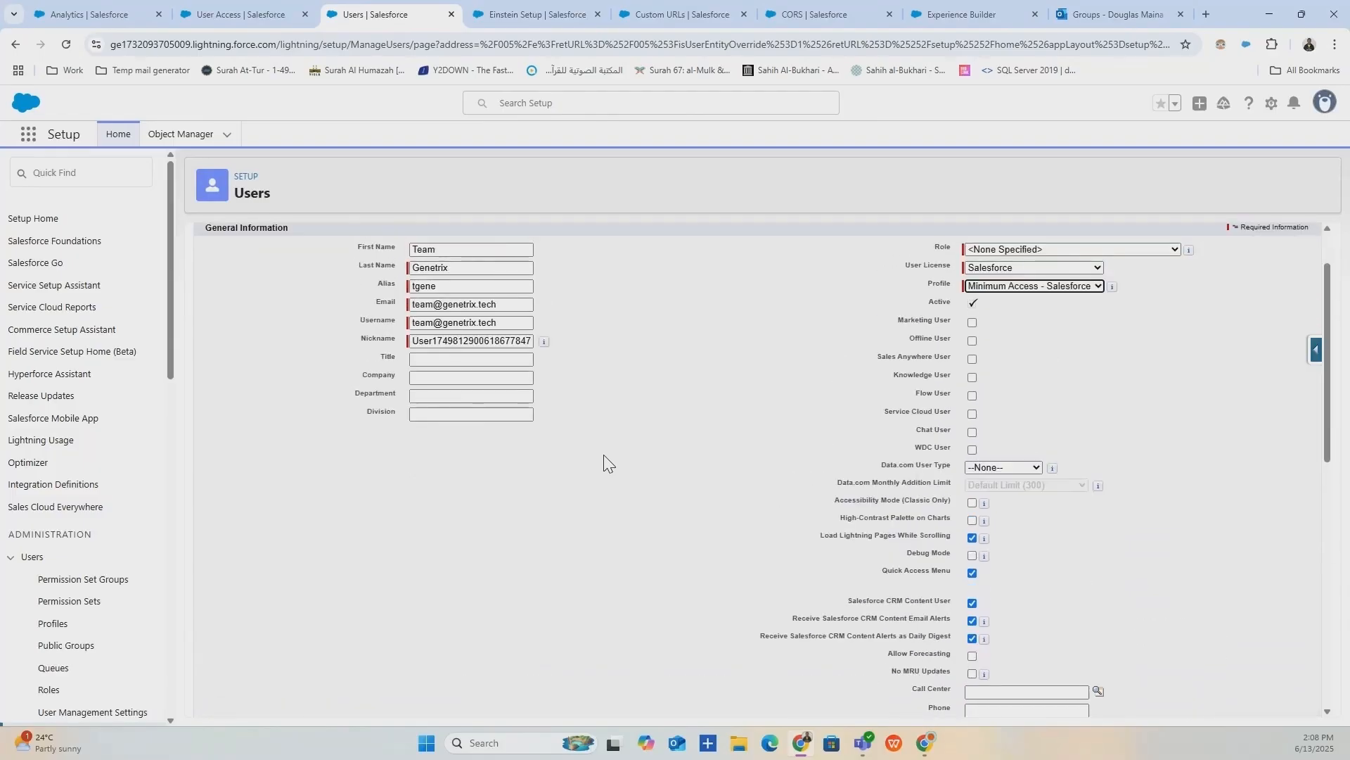
scroll(608, 459, down, 8)
scroll(610, 461, down, 2)
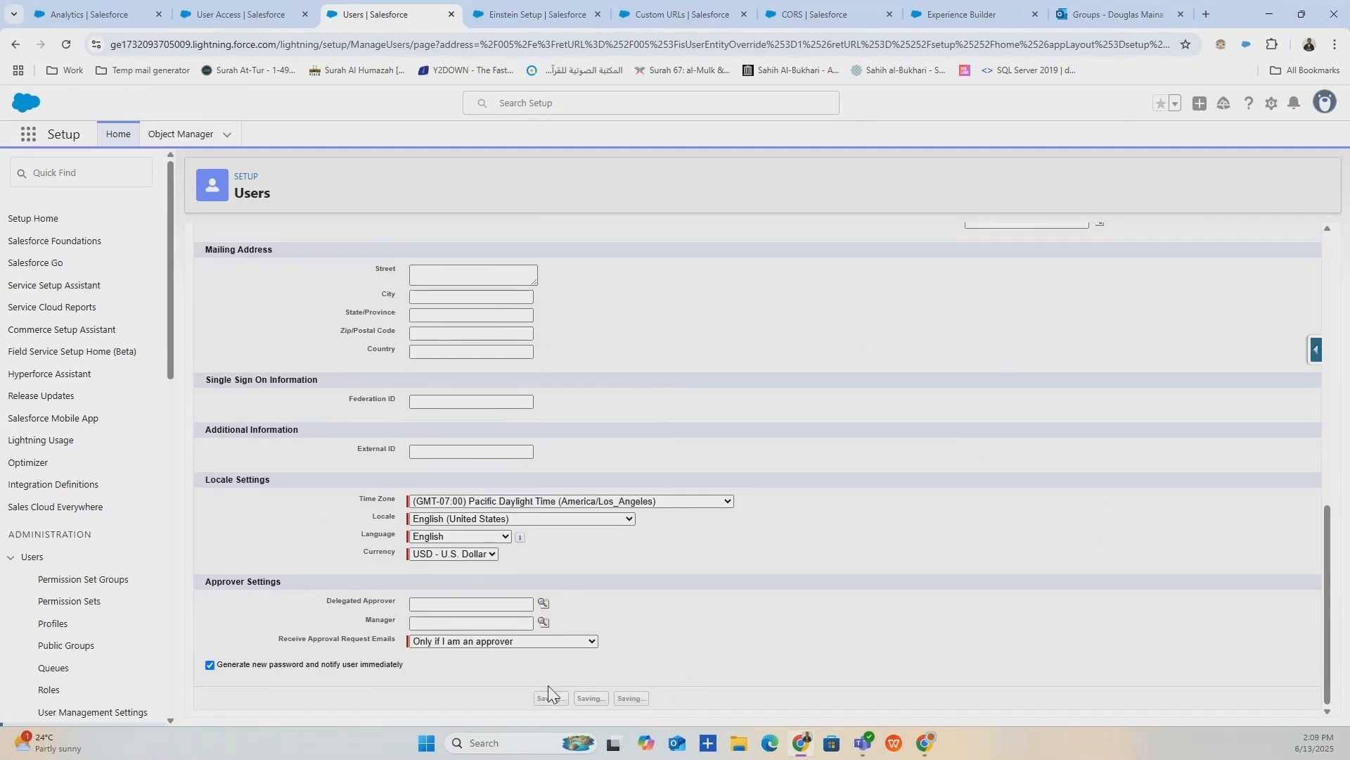
click(547, 699)
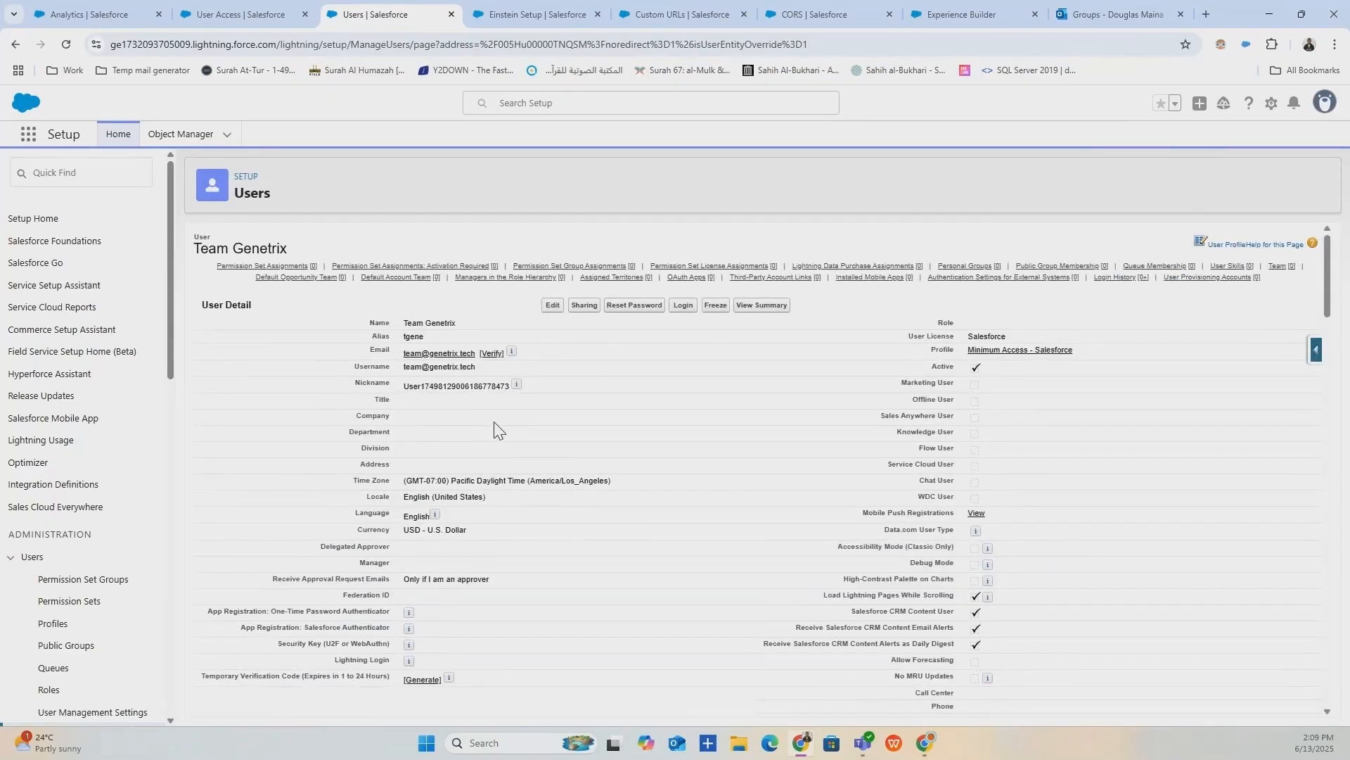
Open the Welcome to Salesforce email in the shared mailbox and click Verify Account.
click(1122, 8)
click(239, 304)
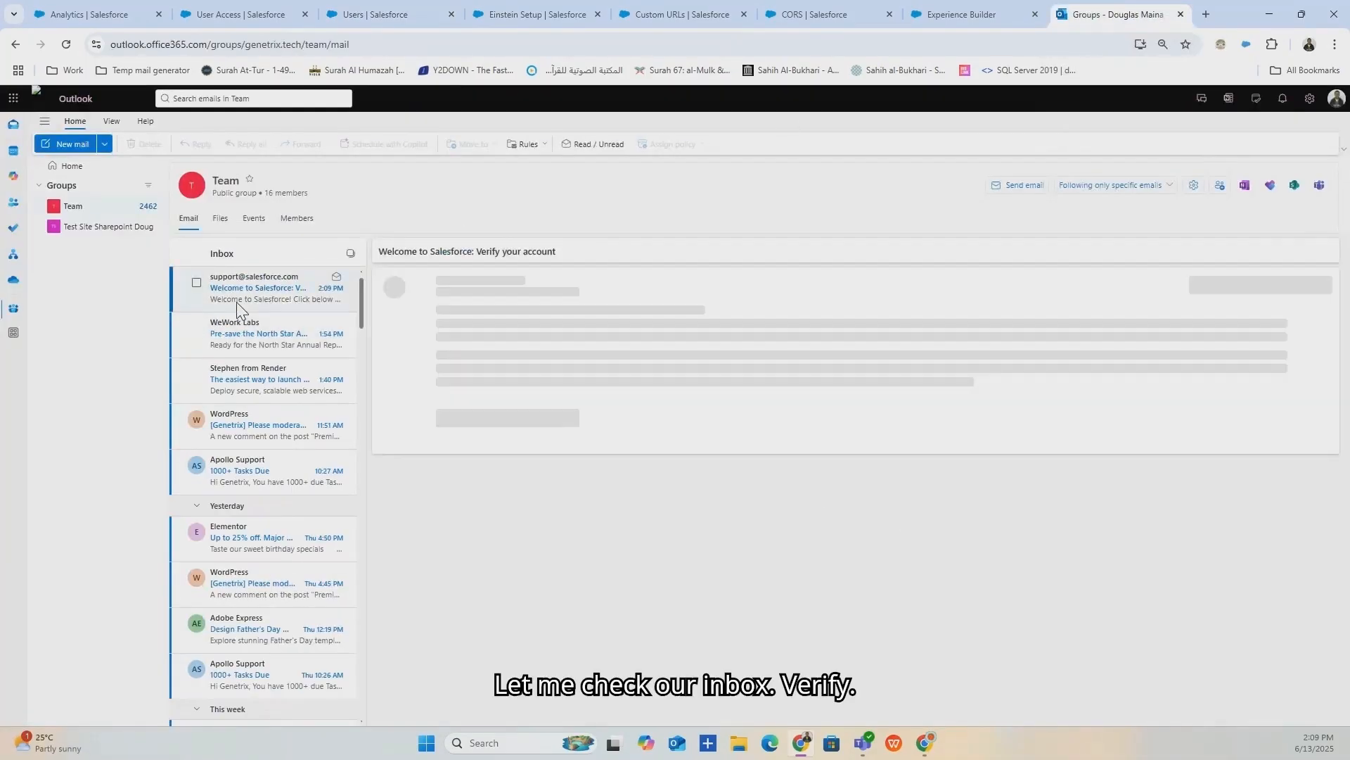
click(878, 441)
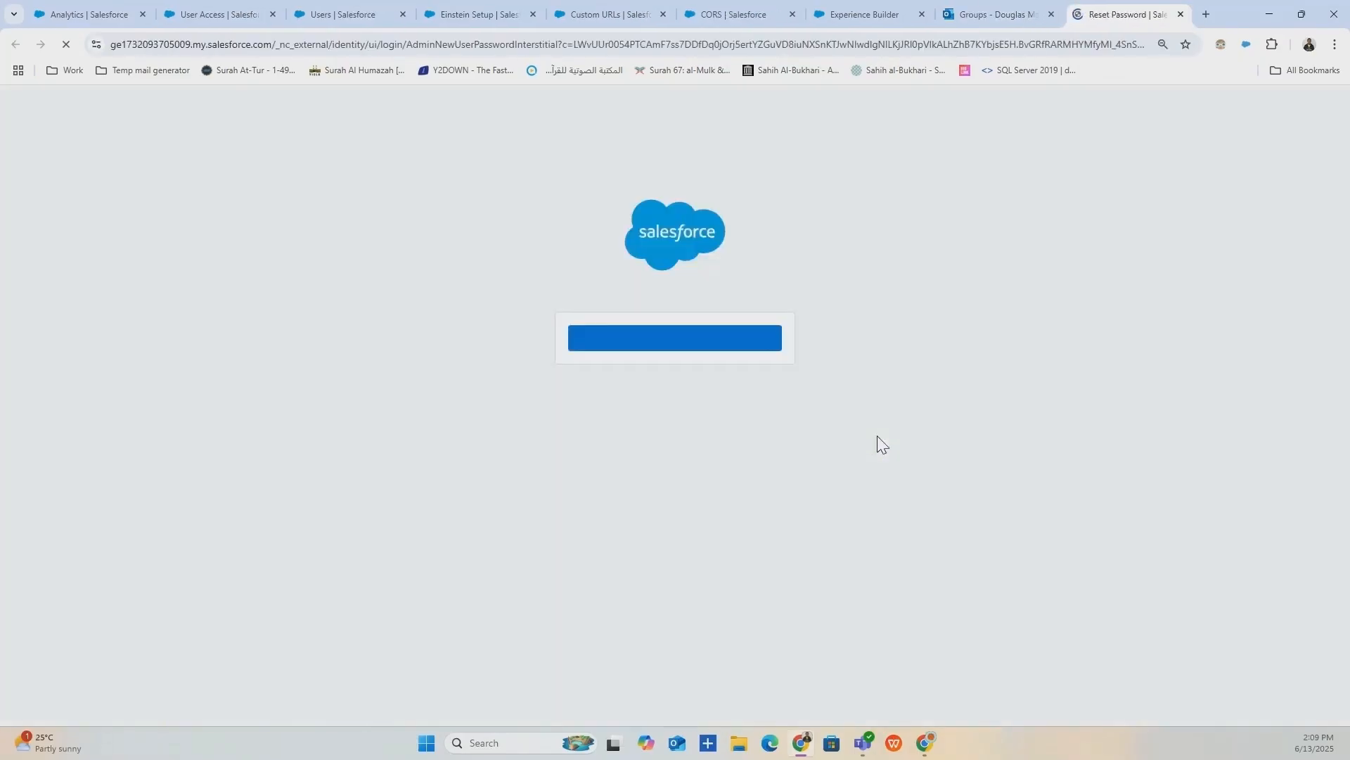
Enter and confirm the new user's password, answer the security question, and dismiss Chrome's prompt.
click(738, 339)
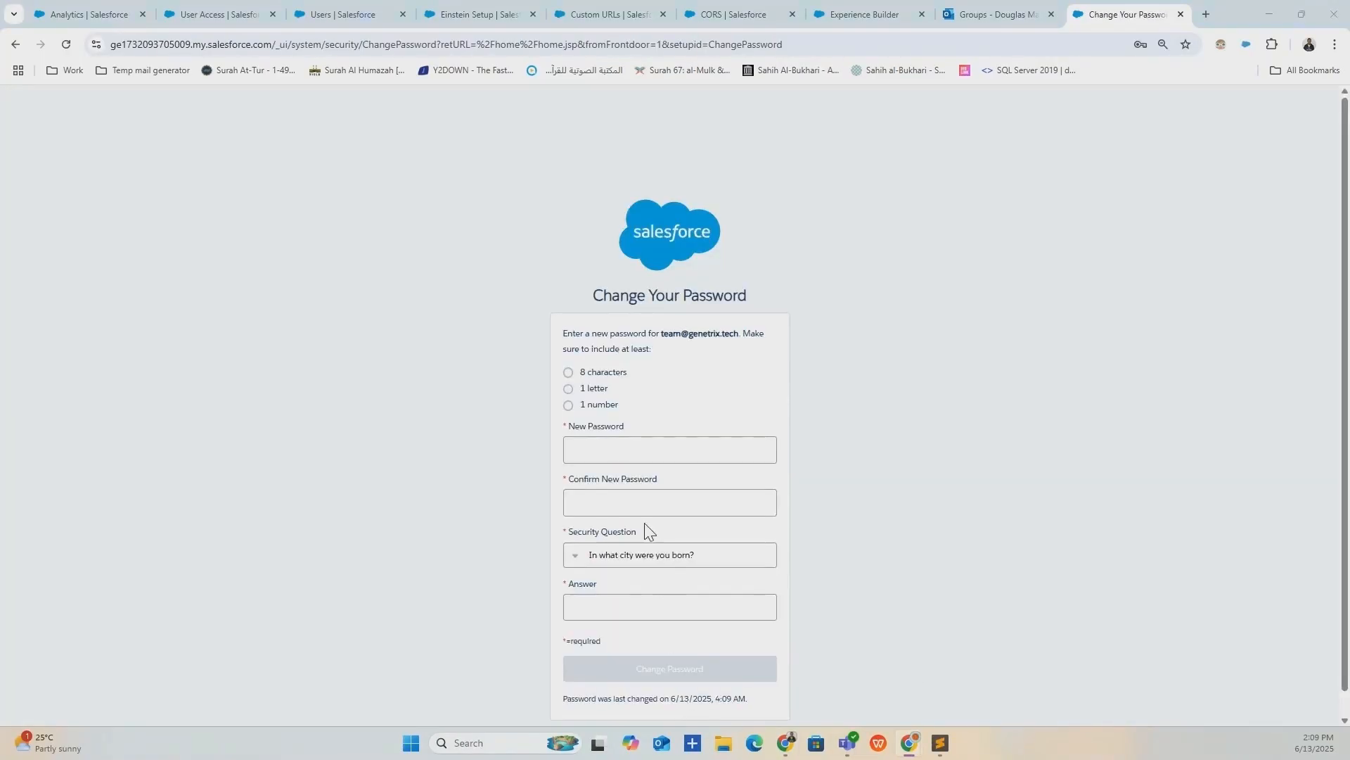
click(660, 449)
click(633, 483)
click(618, 498)
click(618, 539)
click(612, 605)
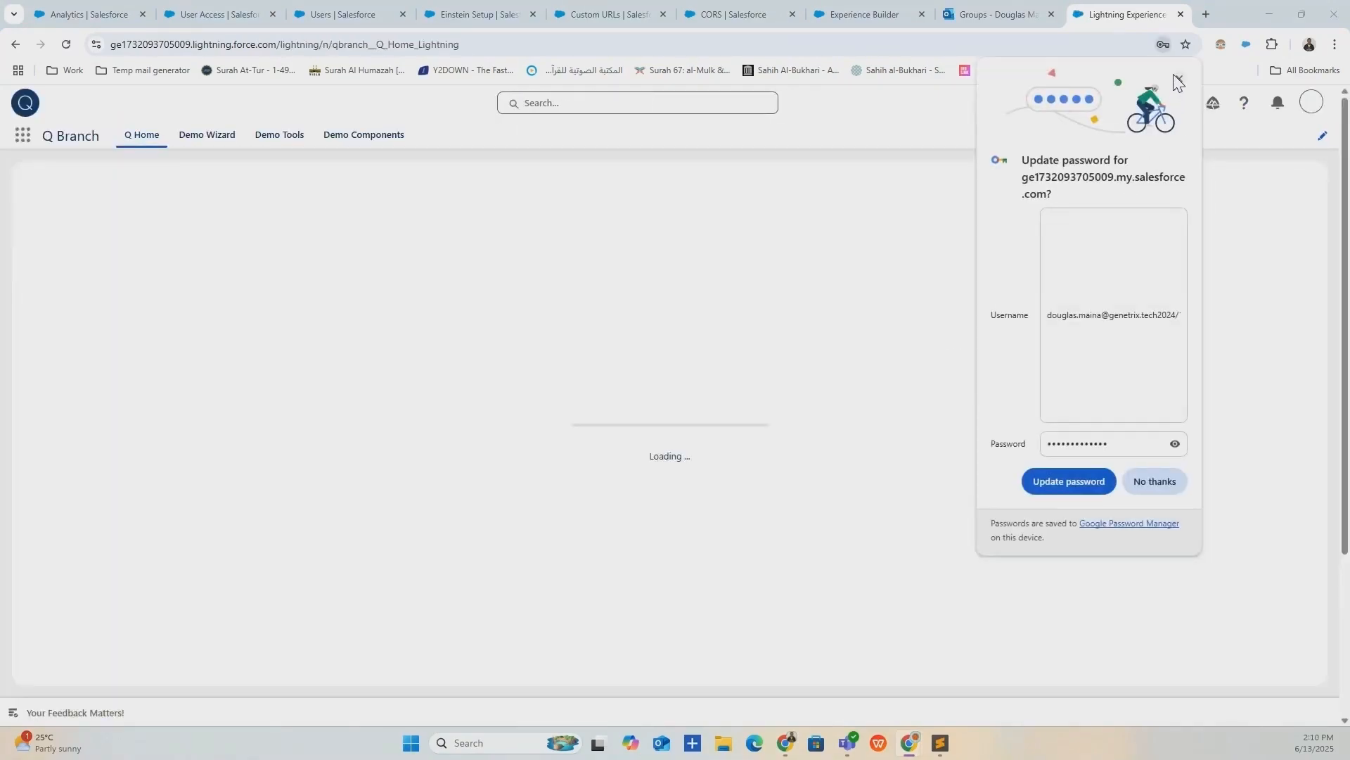
click(1177, 77)
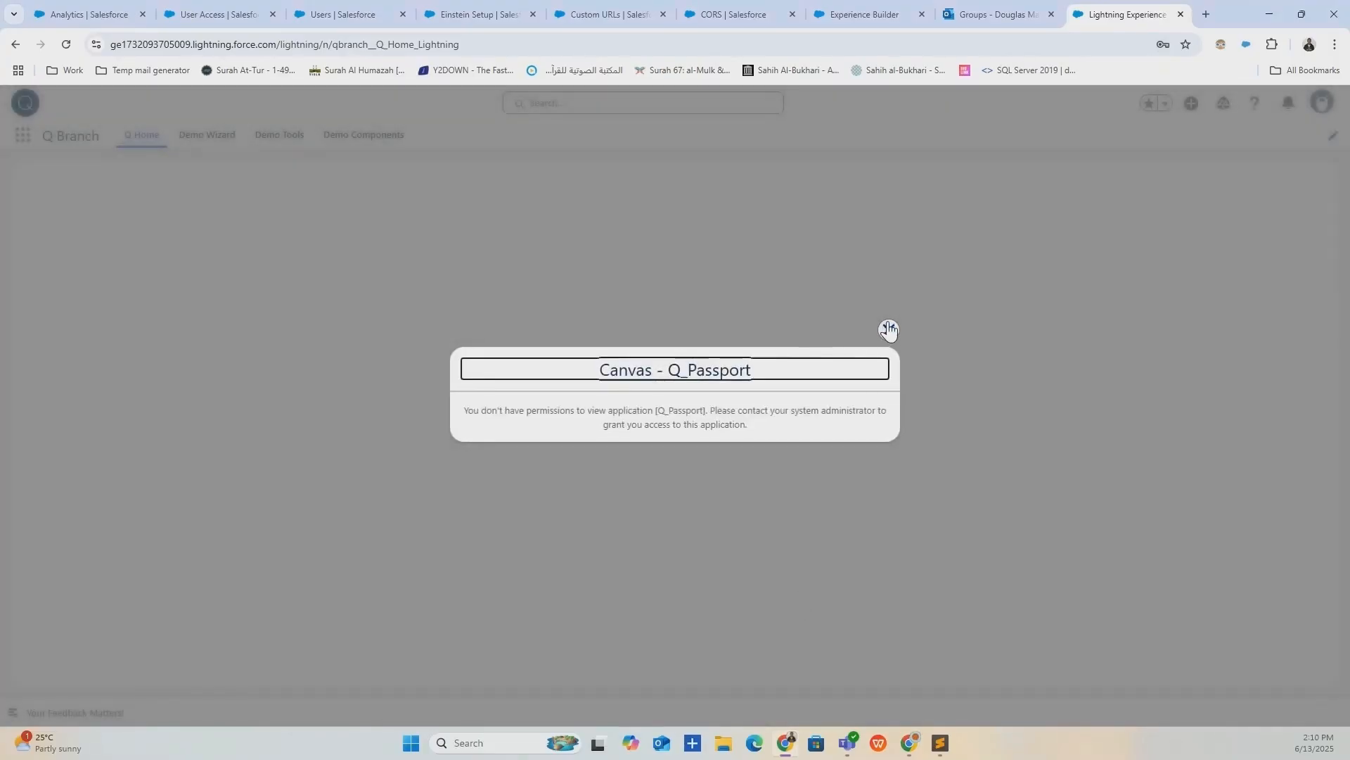
Dismiss the Q_Passport error, search the App Launcher for 'data', then close it.
click(889, 329)
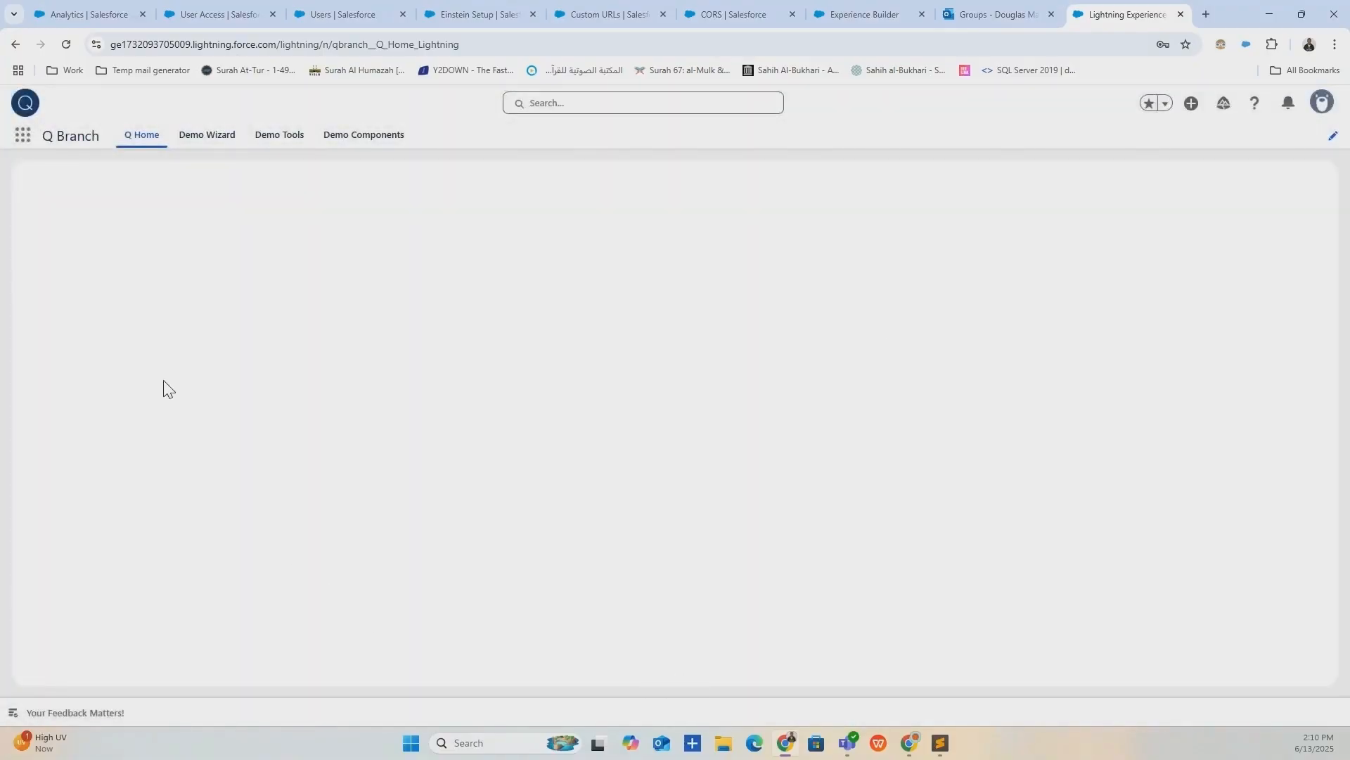
click(21, 138)
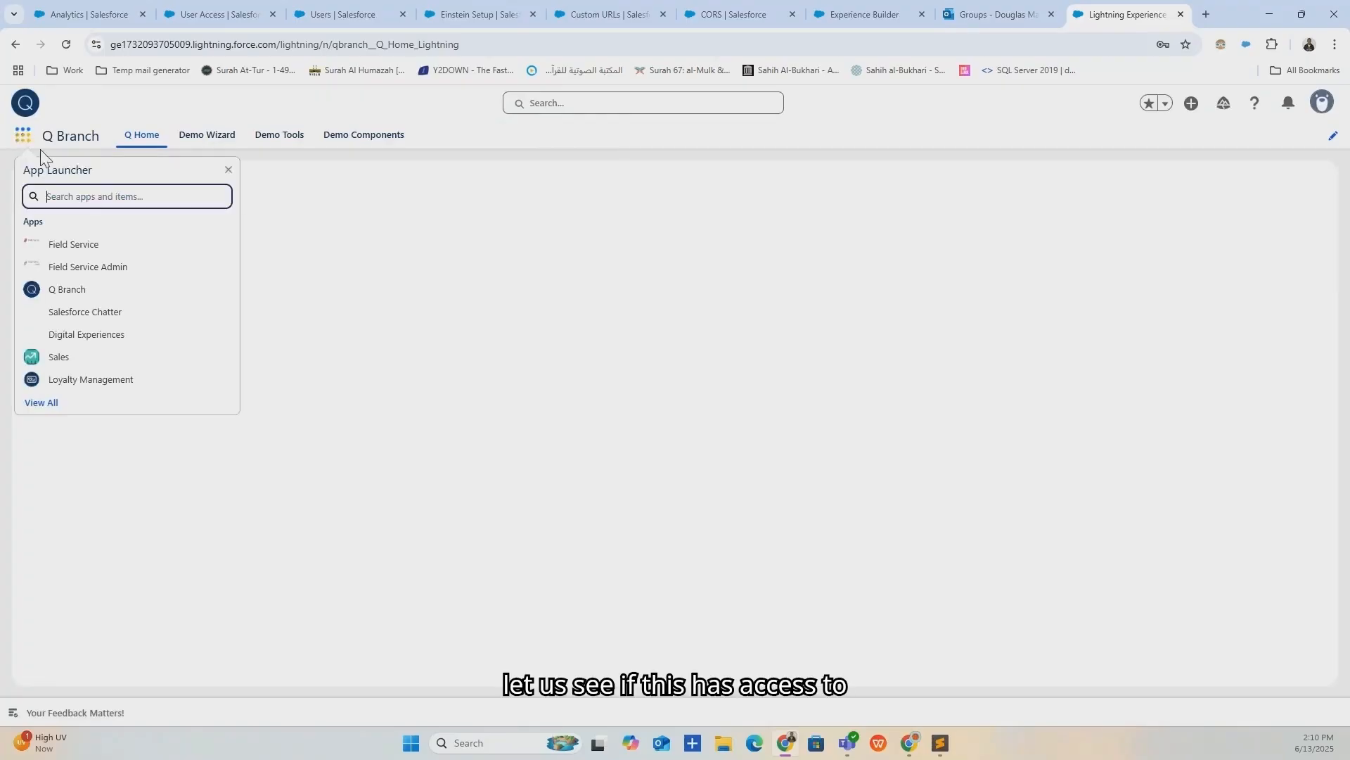
text(marke)
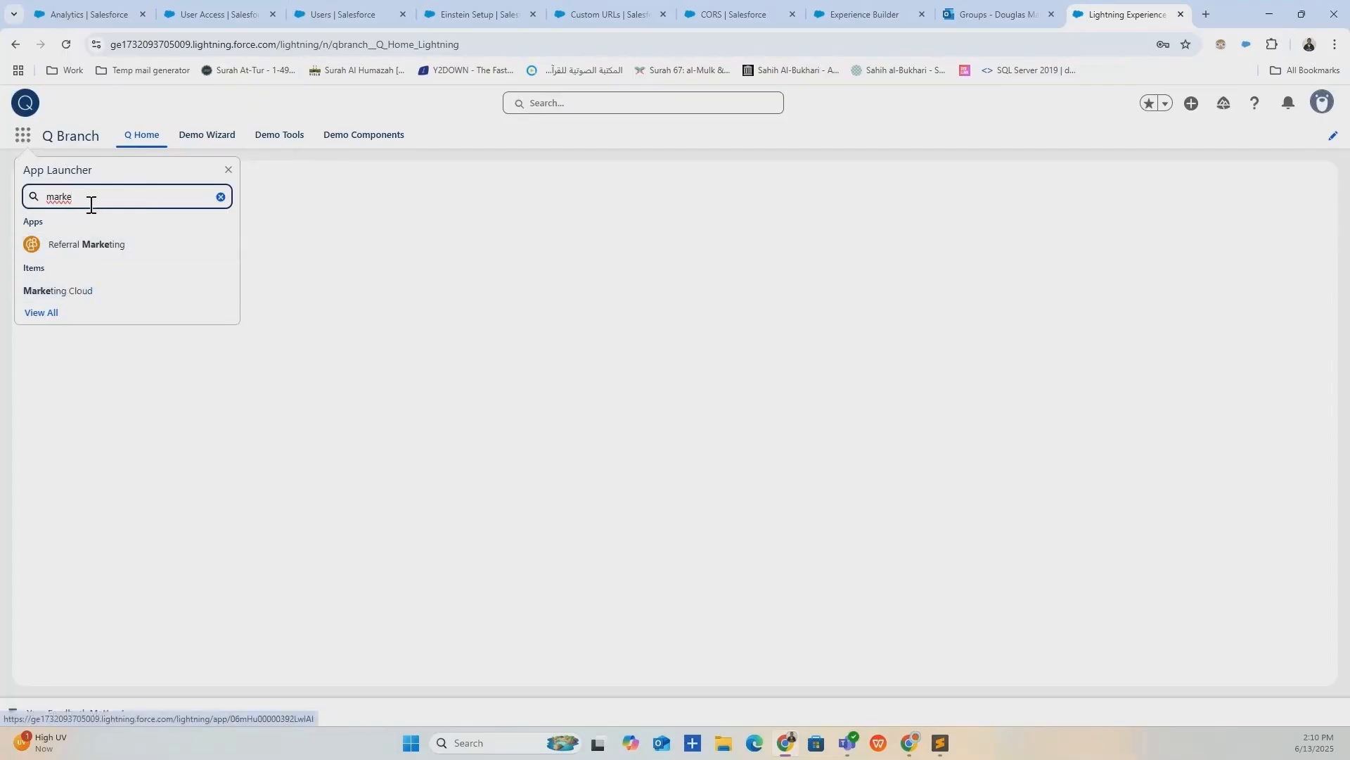
key(BackSpace)
key(BackSpace)
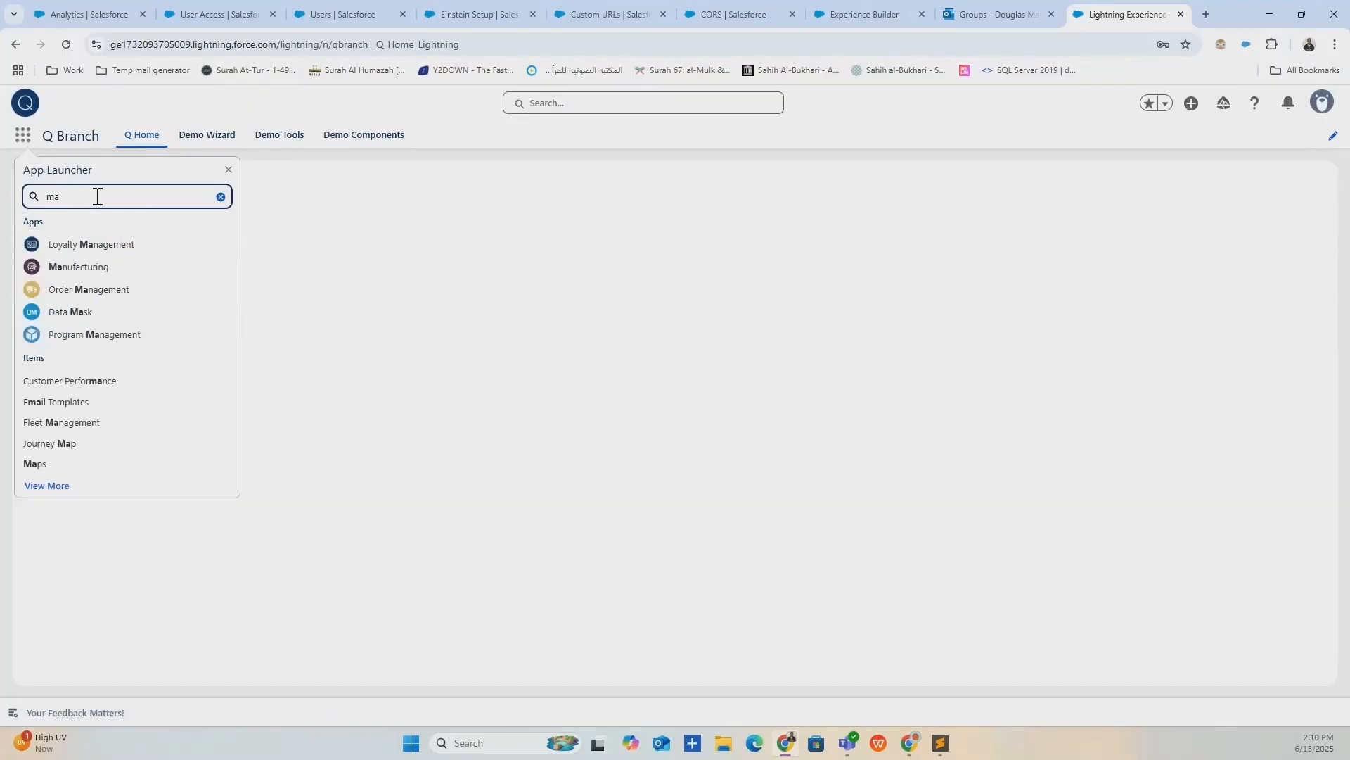
key(BackSpace)
key(BackSpace)
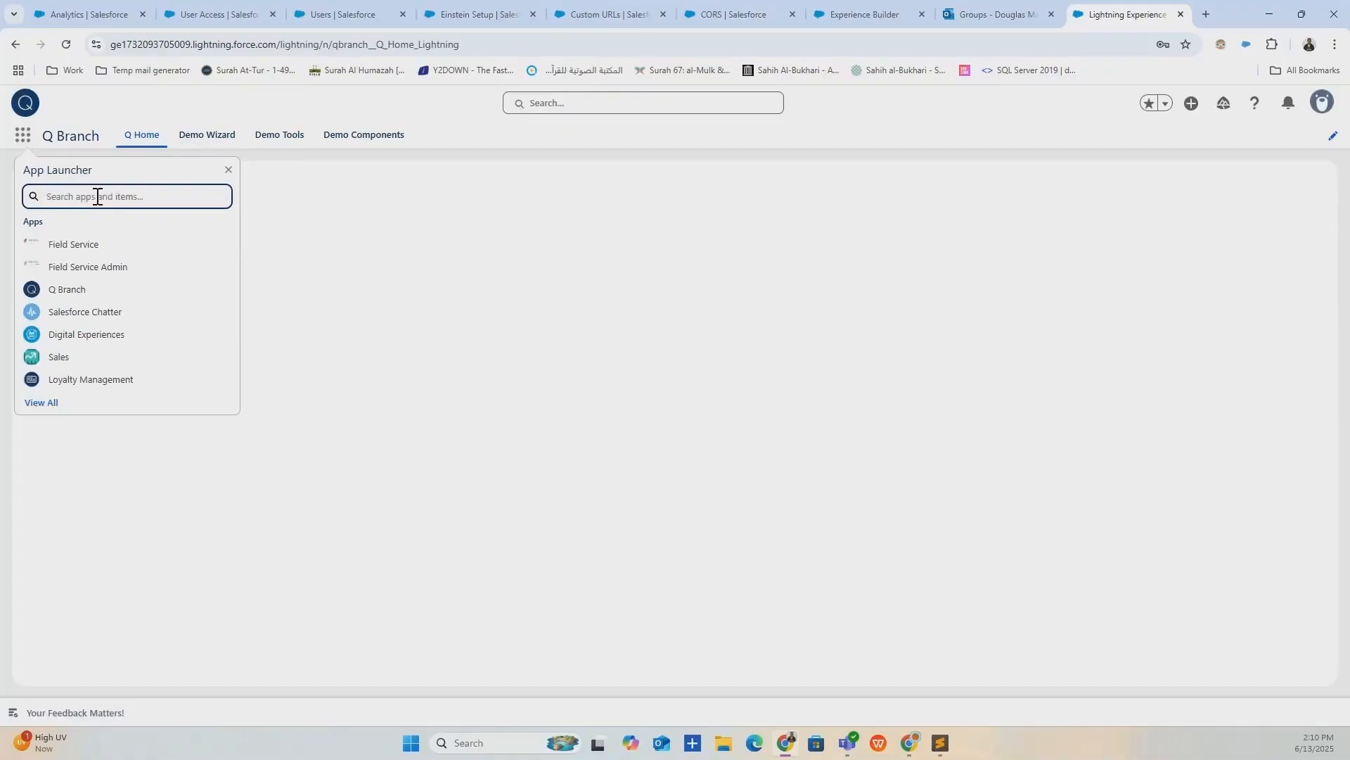
text(data)
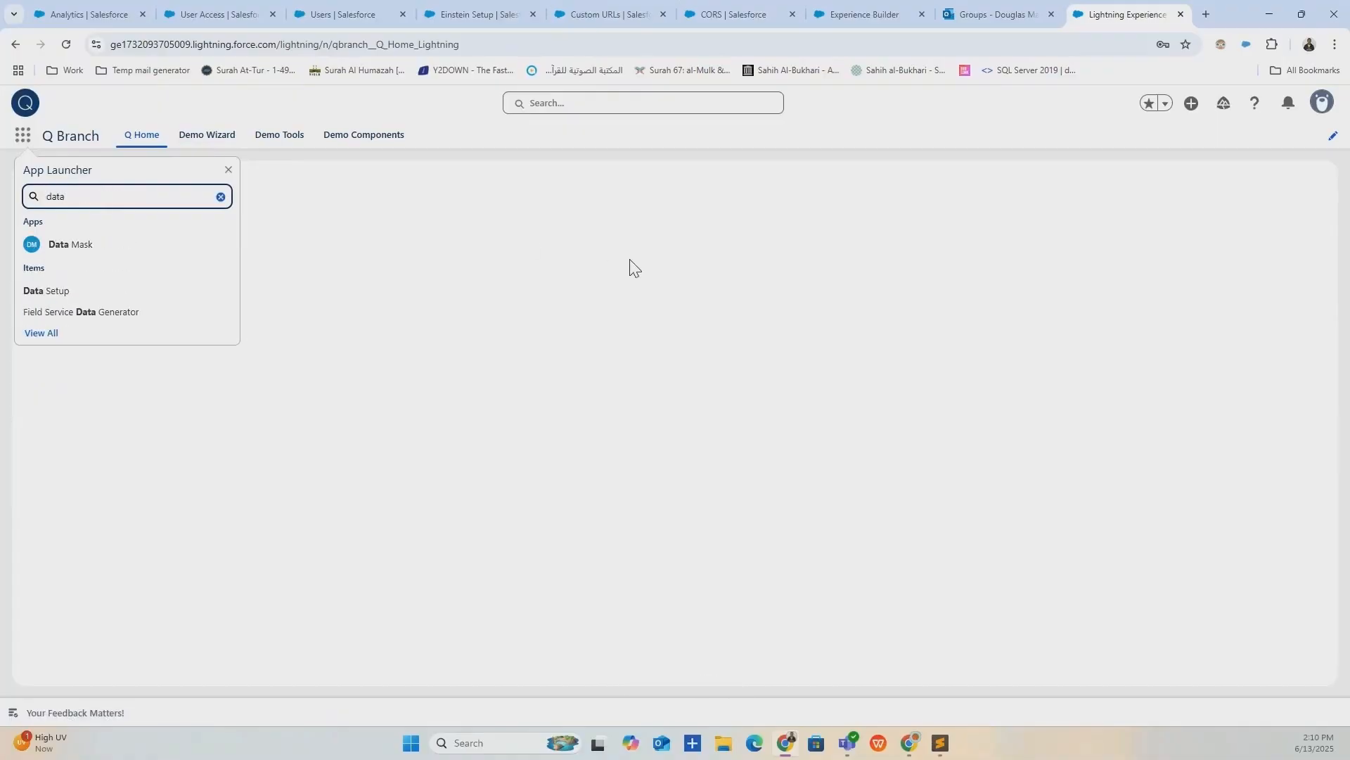
click(228, 172)
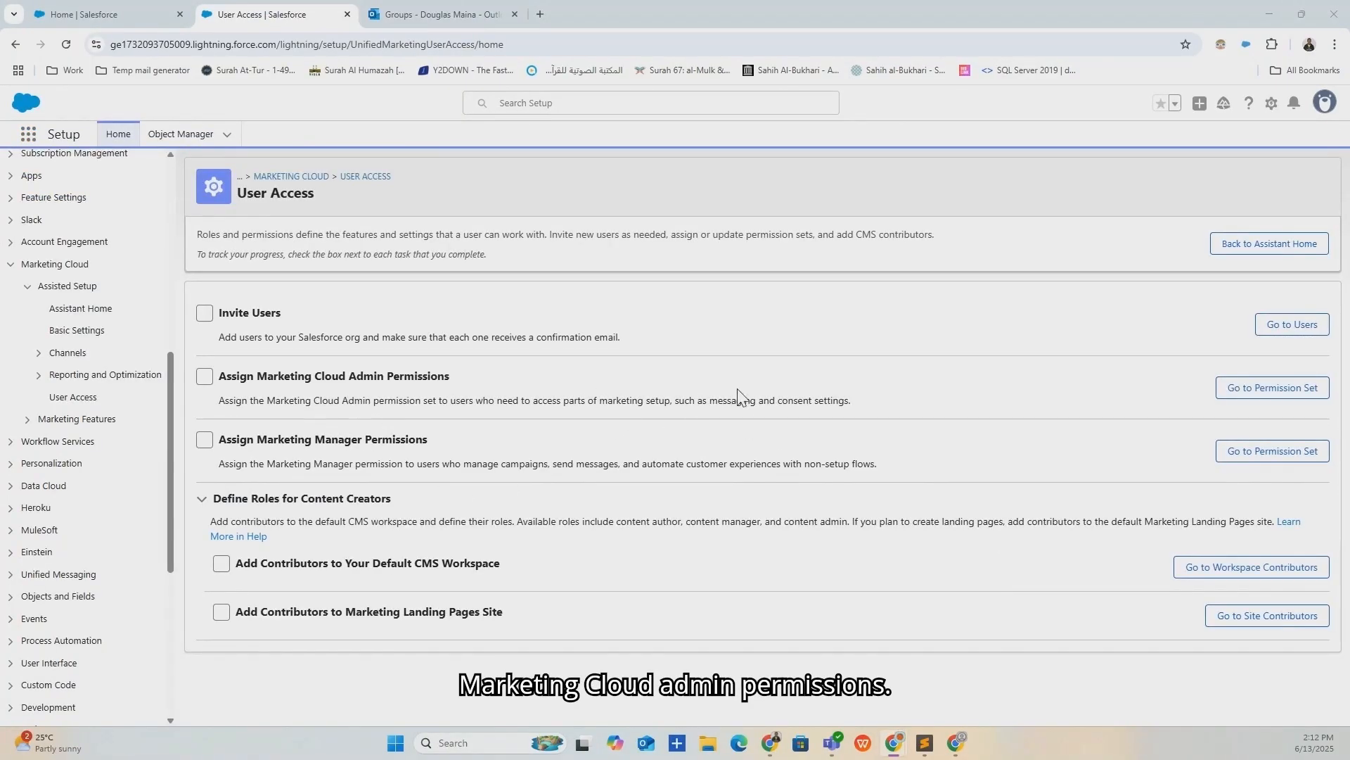
Open the Marketing Cloud Admin permission set and view its current assignments.
click(1227, 387)
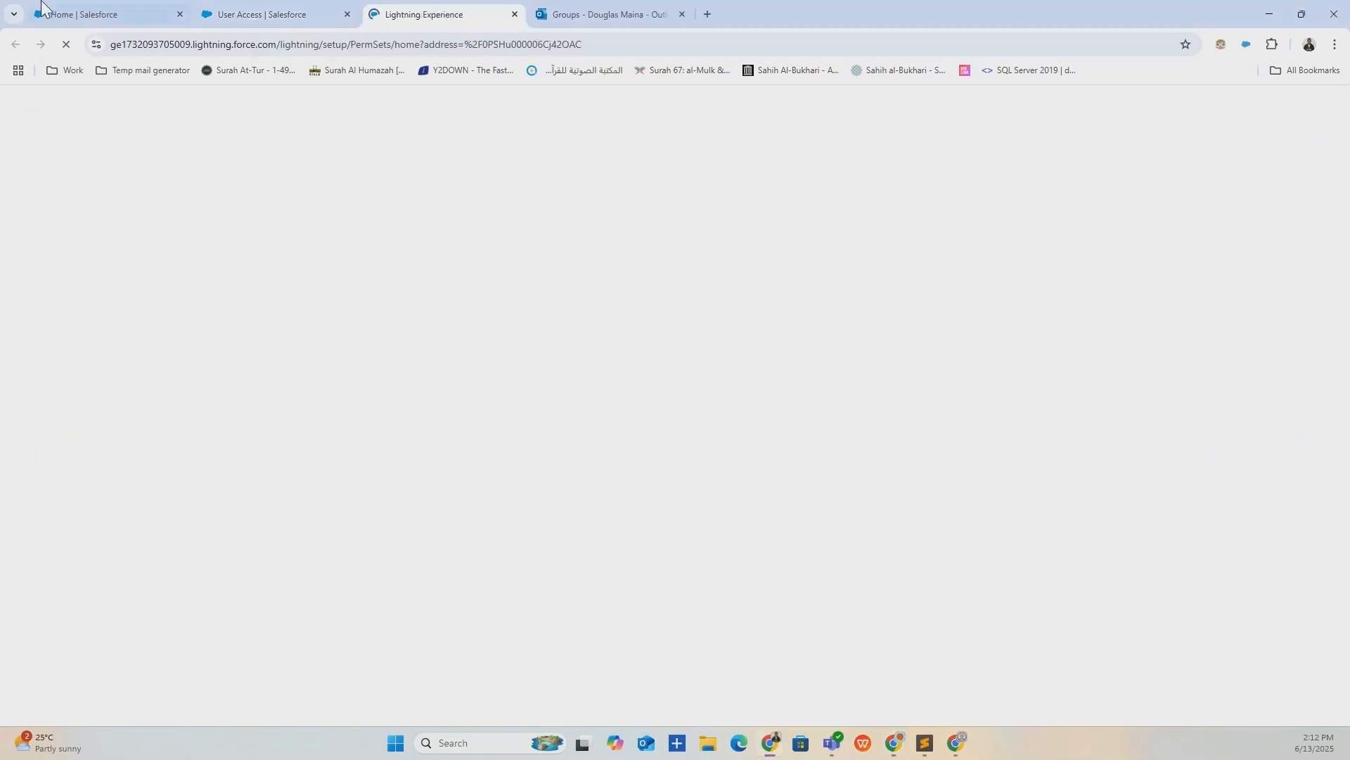
click(253, 13)
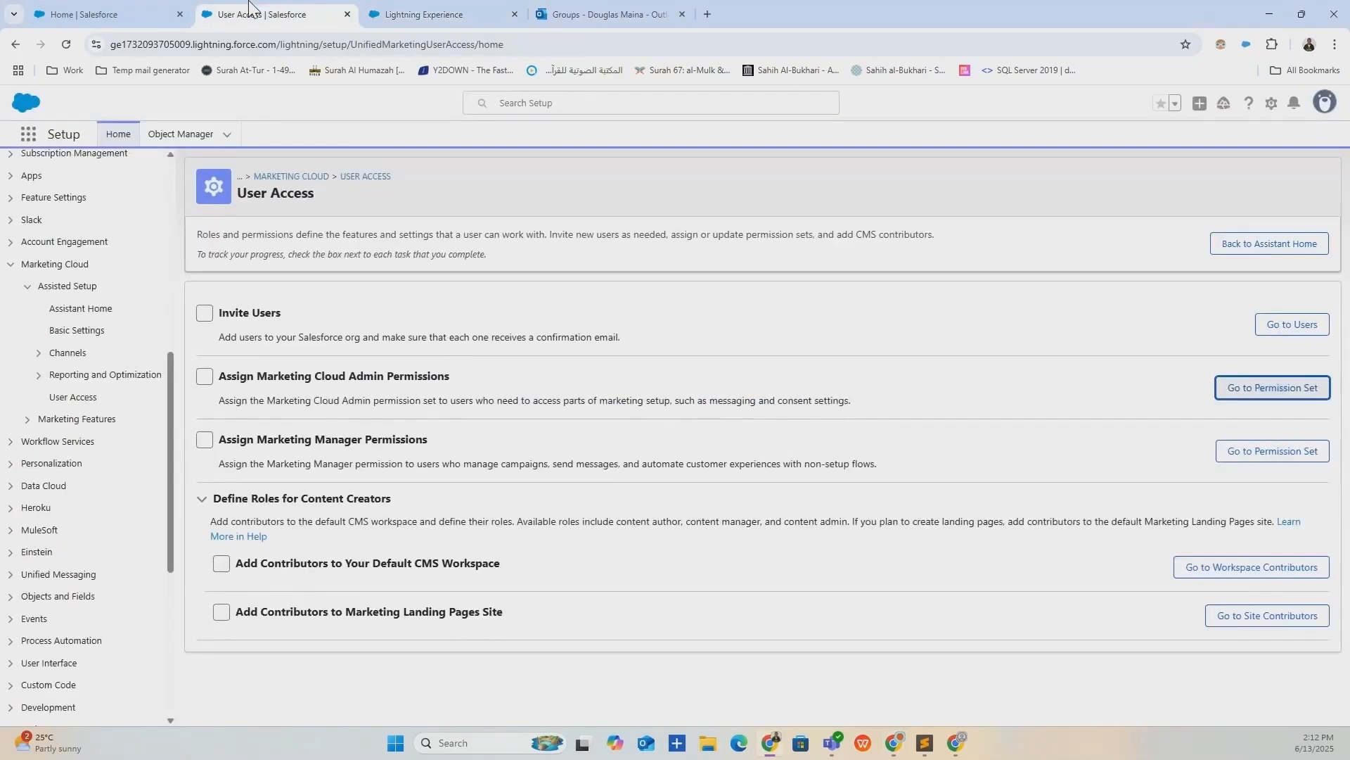
click(468, 9)
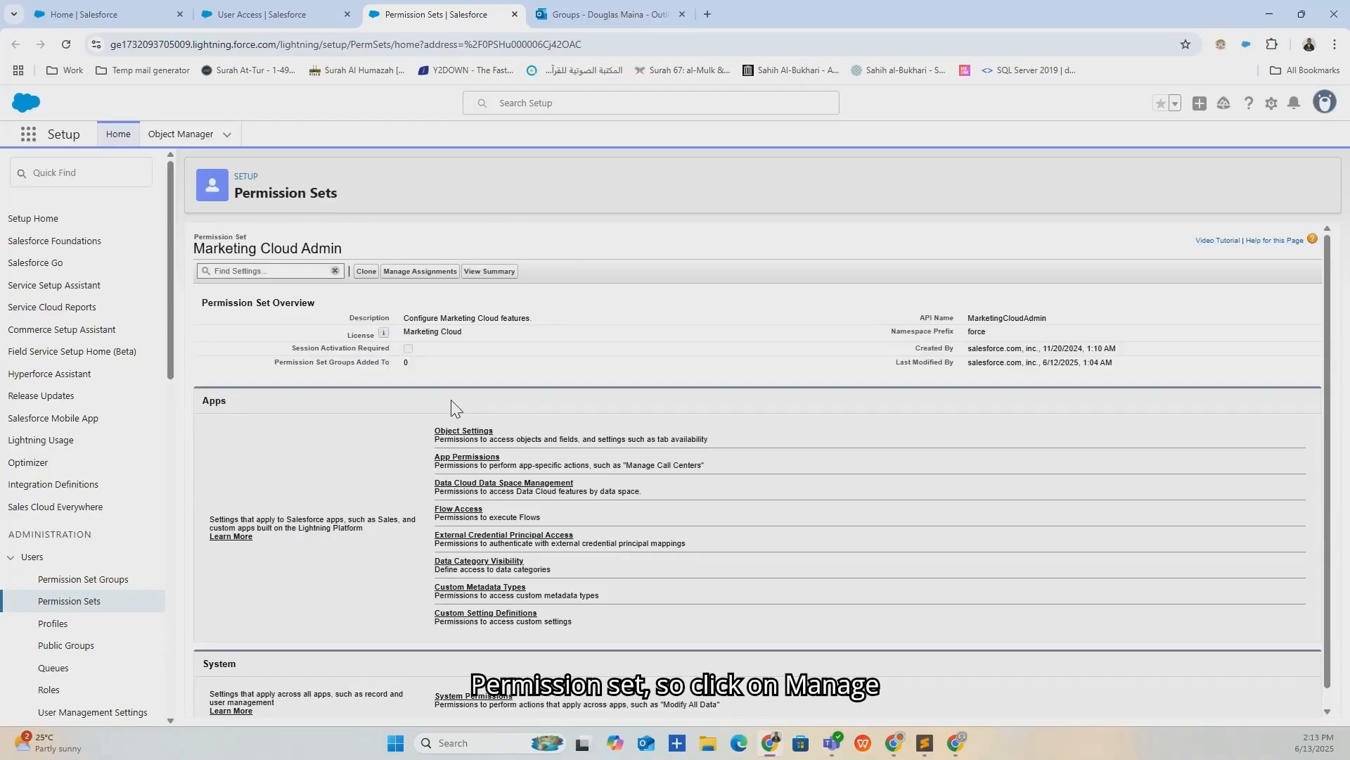
click(489, 432)
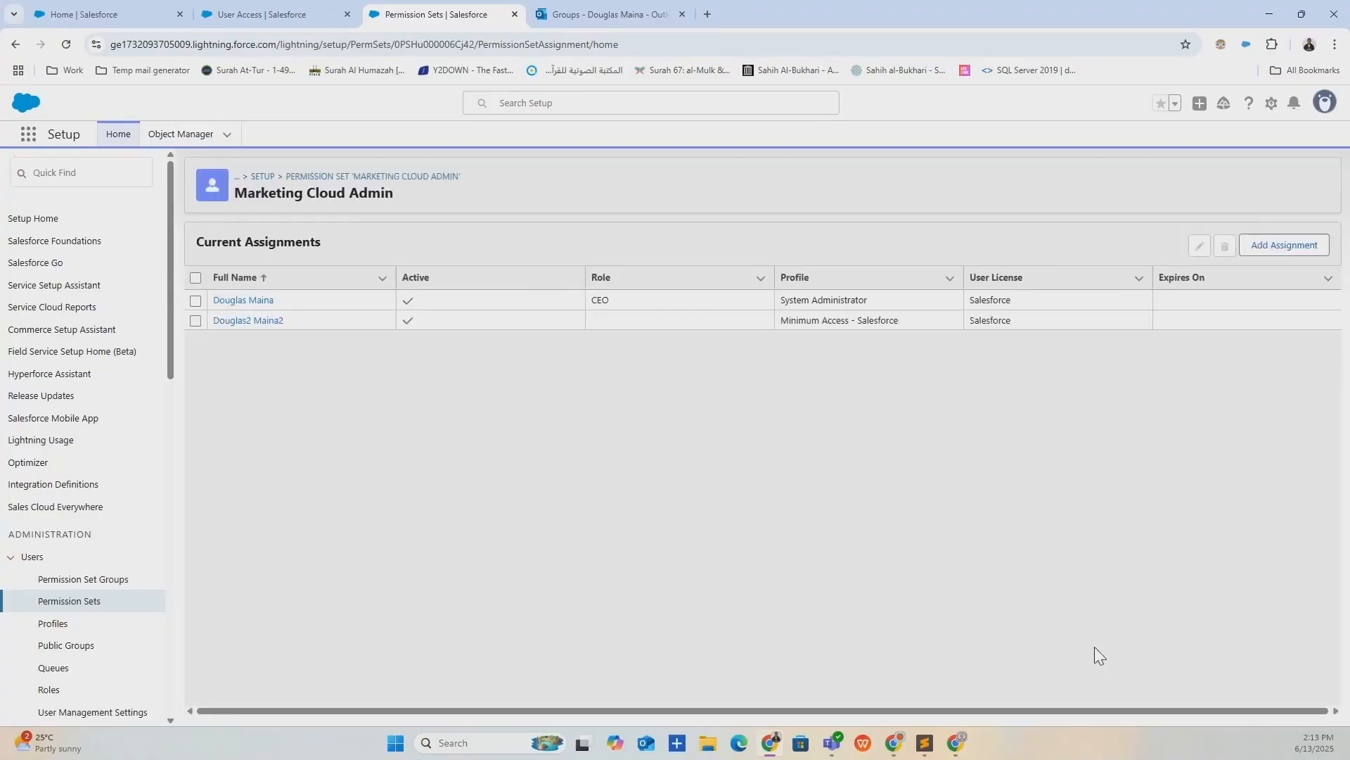
Assign the Marketing Cloud Admin permission set to the new user, then switch browser windows.
click(1292, 262)
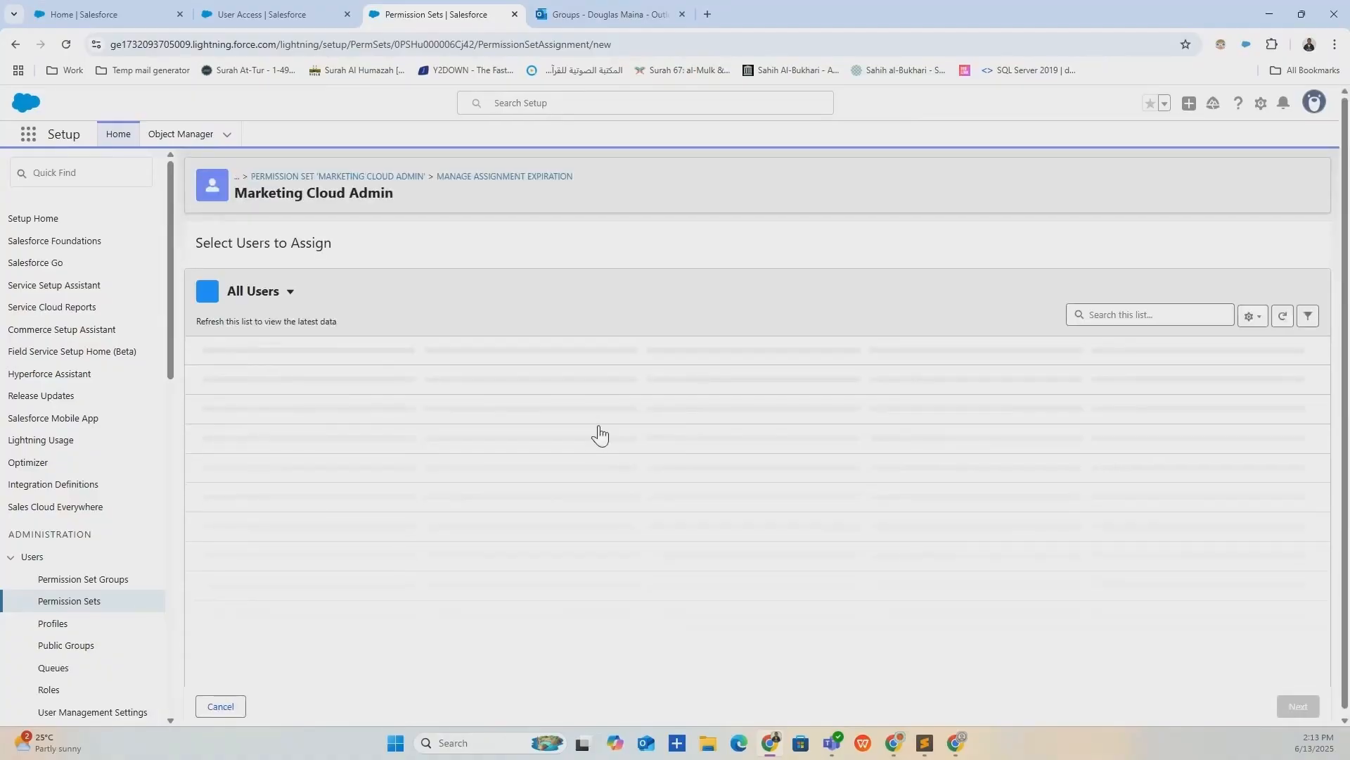
scroll(599, 426, down, 3)
scroll(597, 421, down, 7)
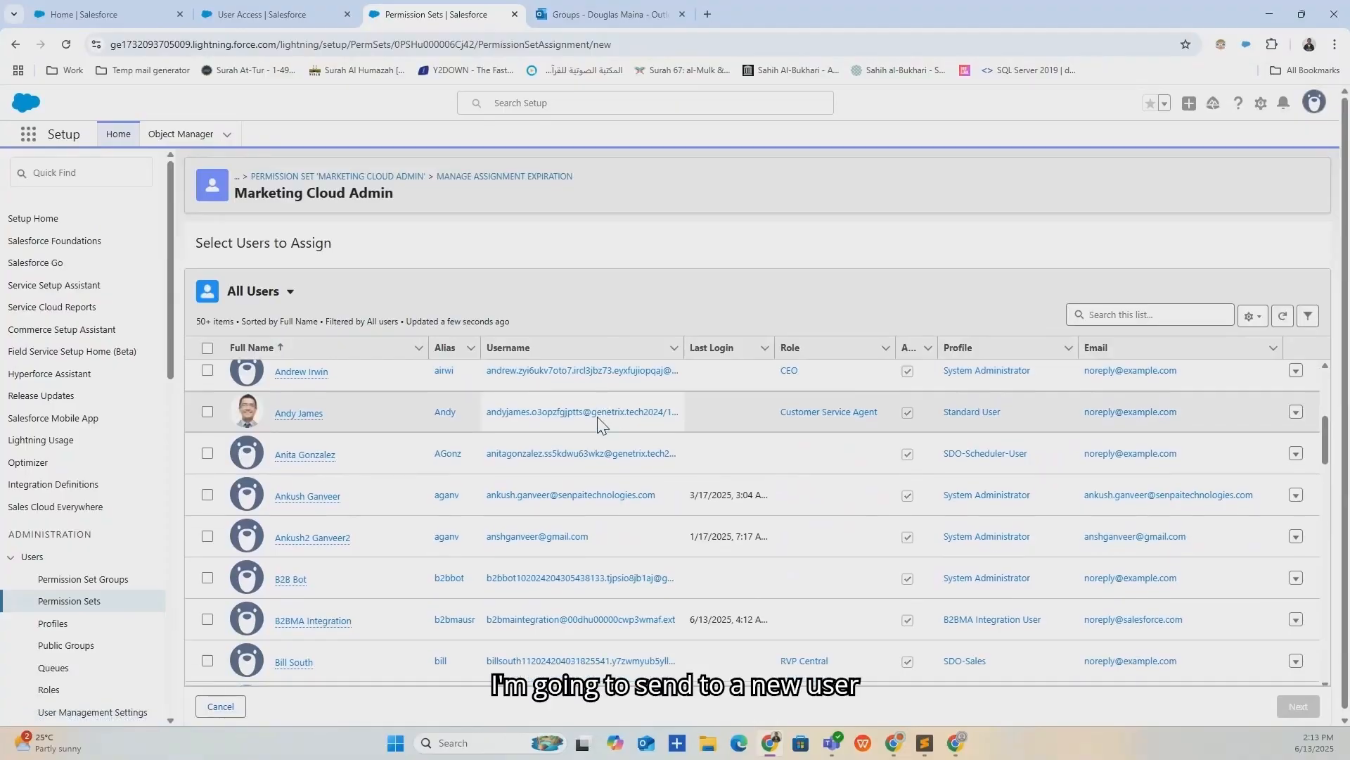
scroll(598, 422, down, 10)
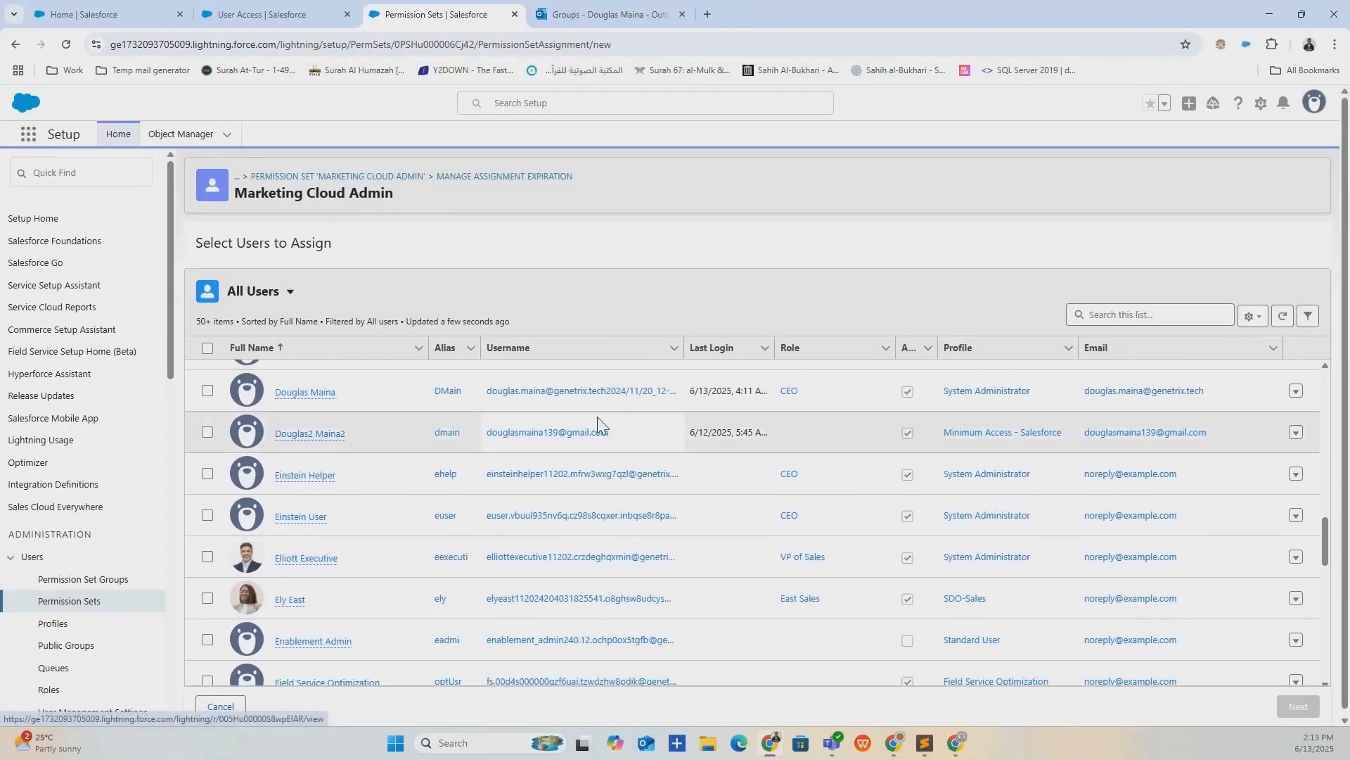
scroll(598, 422, down, 6)
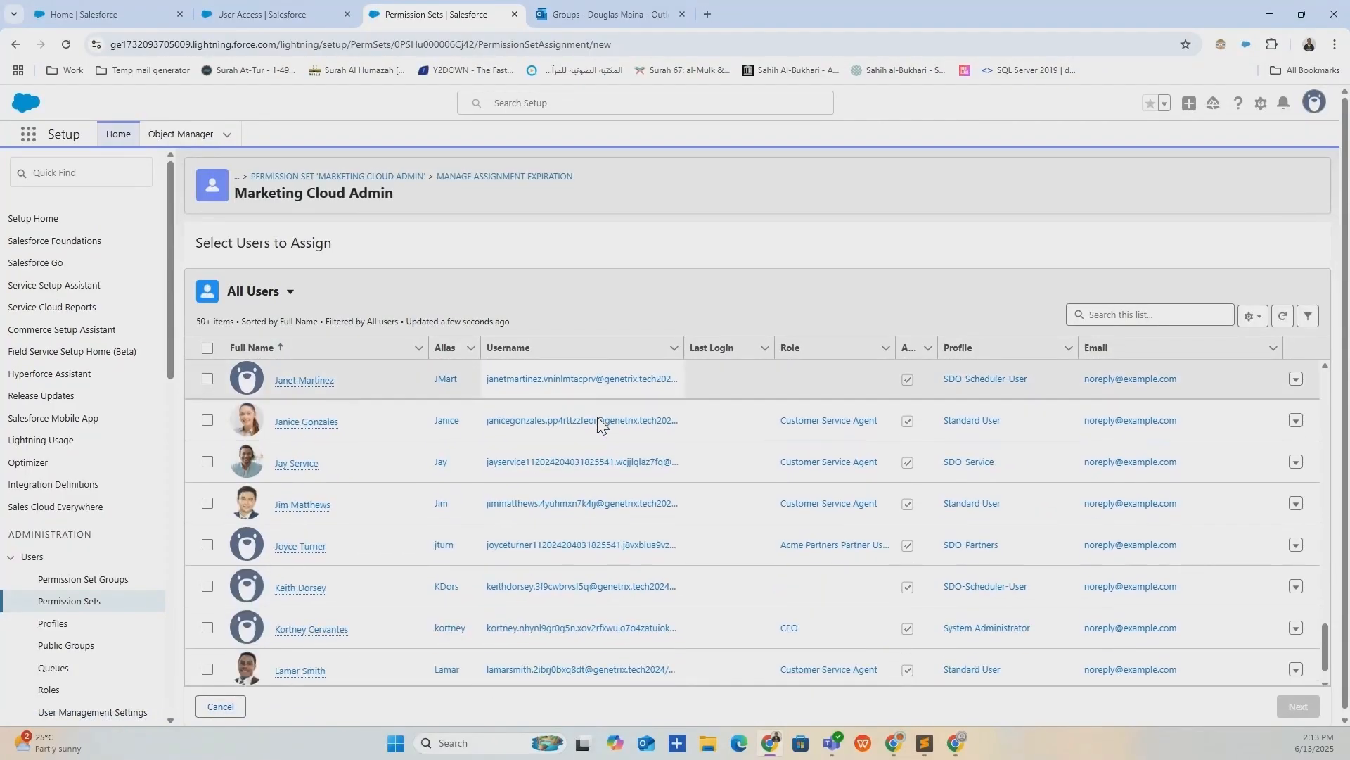
scroll(597, 428, down, 15)
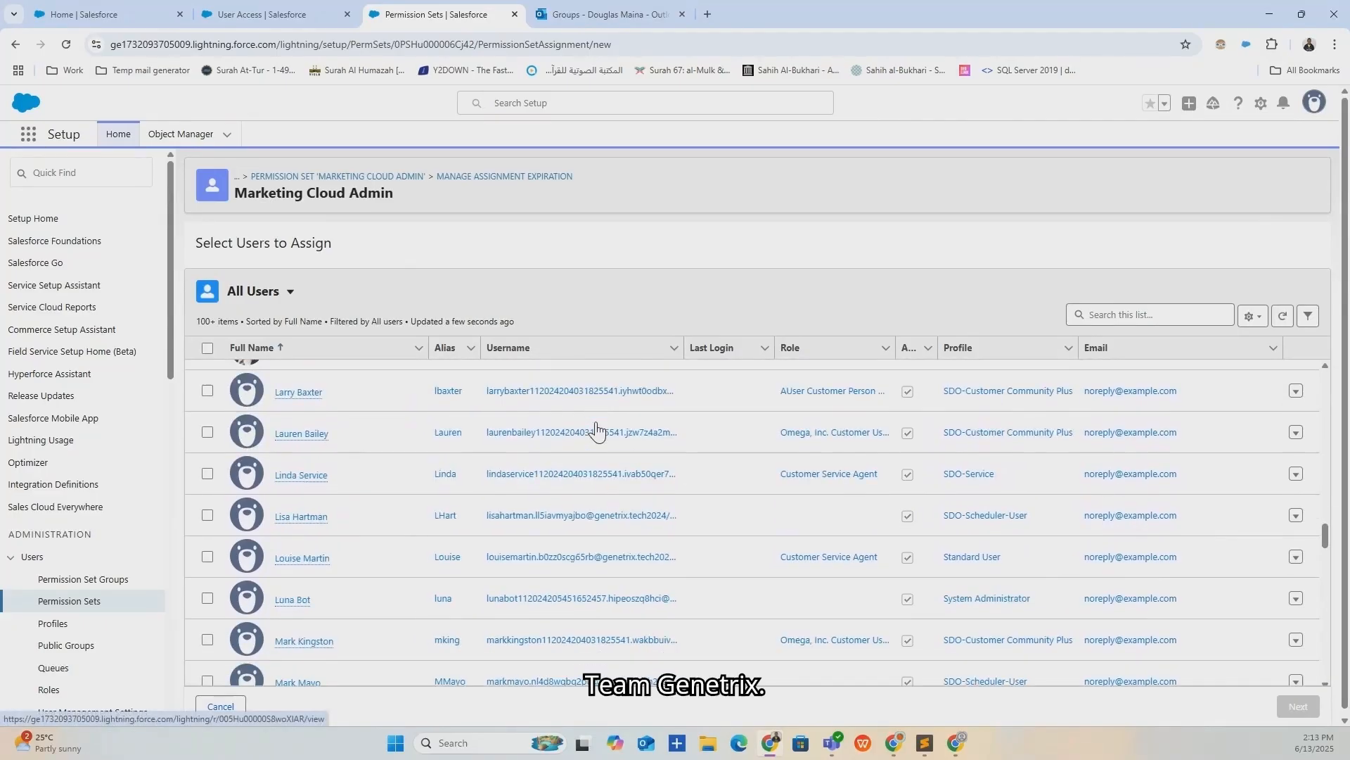
scroll(597, 422, down, 15)
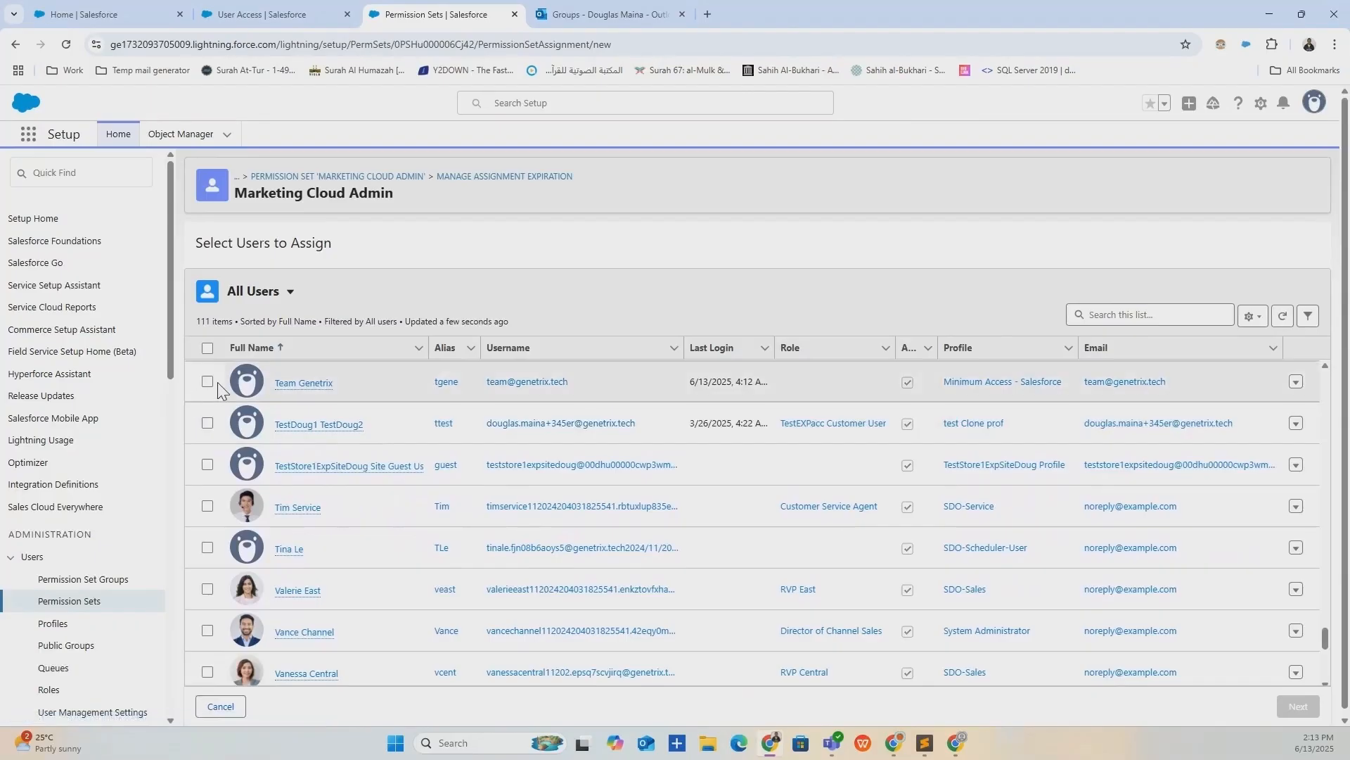
click(206, 382)
click(1298, 706)
click(1295, 707)
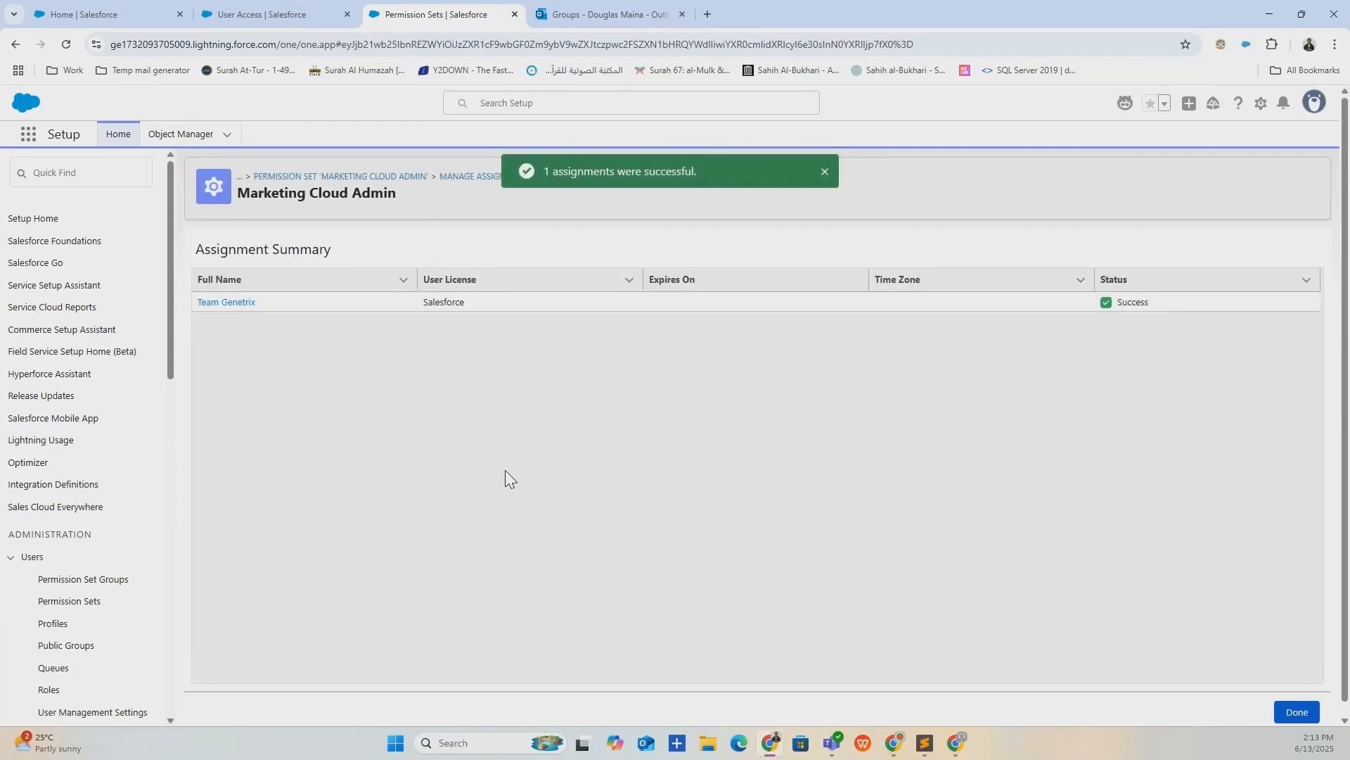
click(1297, 712)
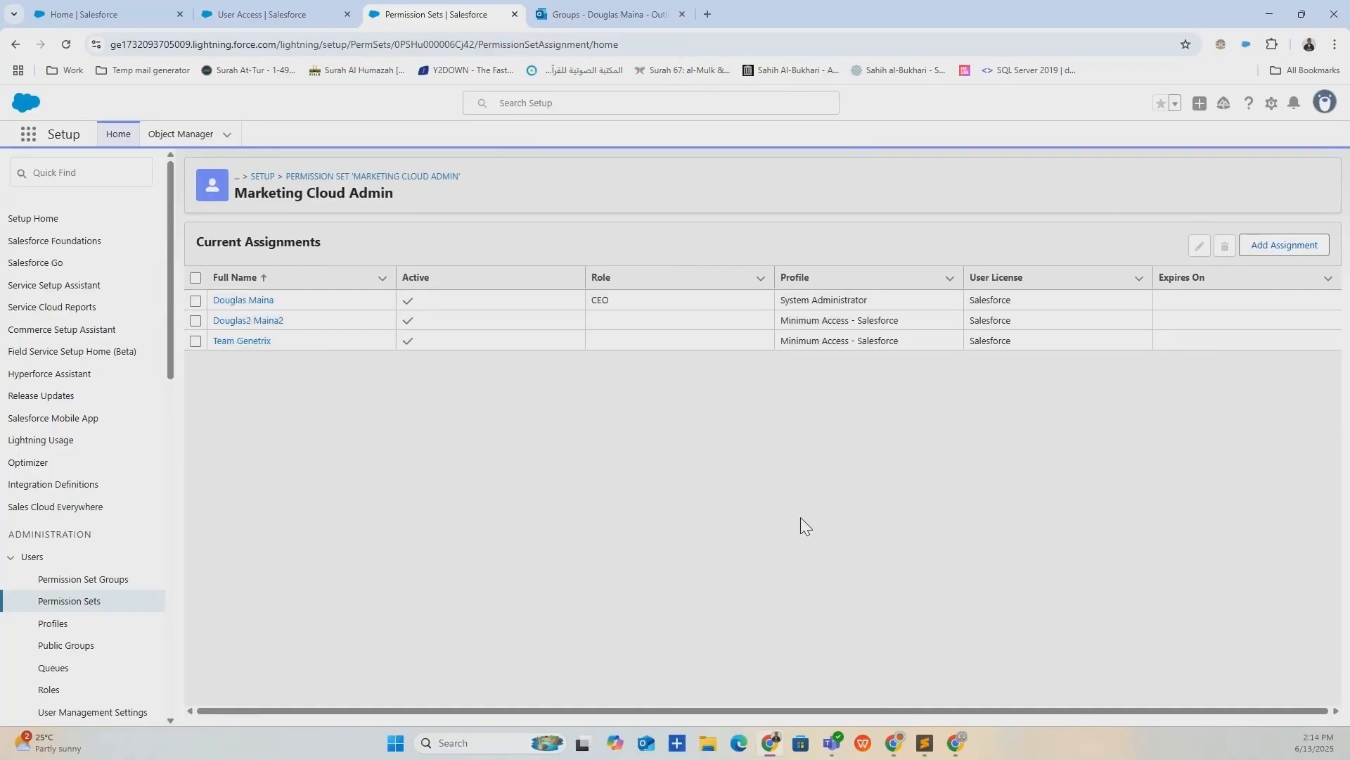
click(957, 743)
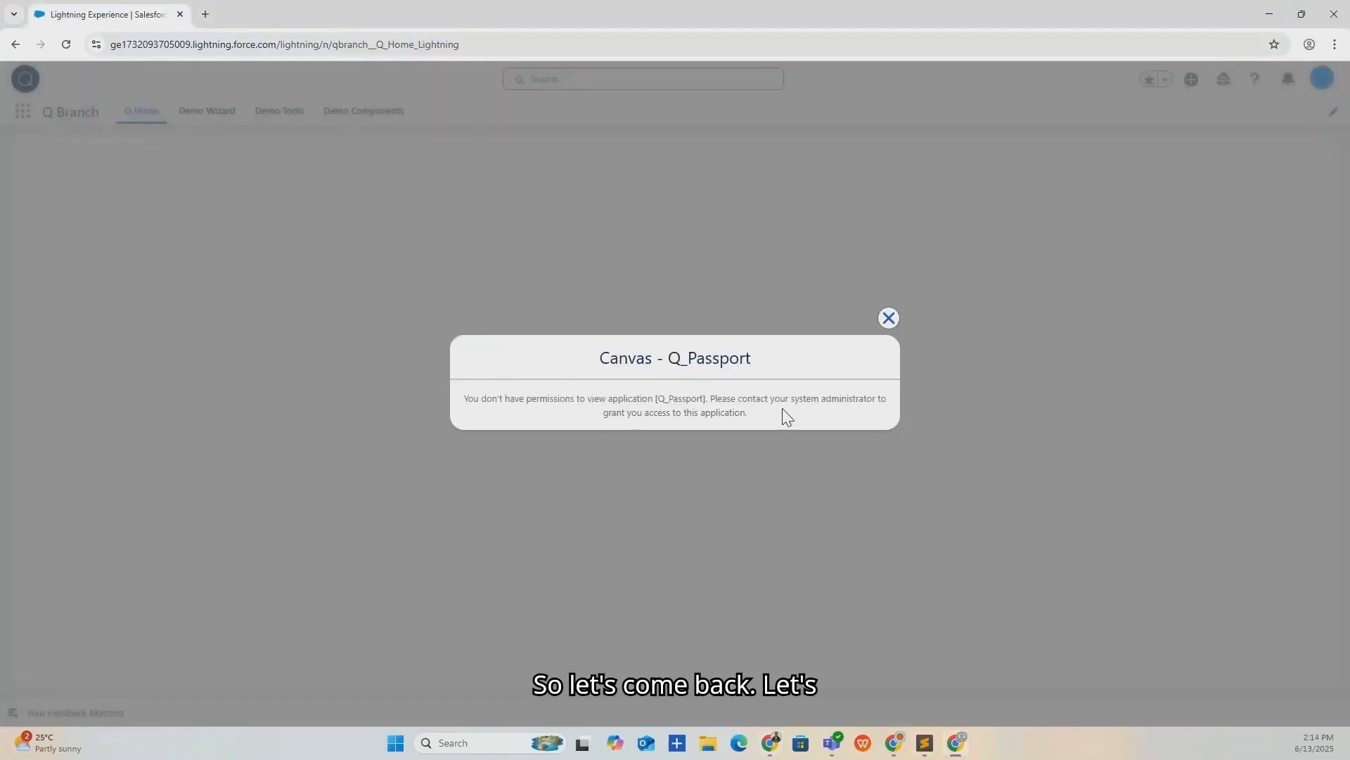
Dismiss the Q_Passport permission error, reload the page, and dismiss the error again.
click(888, 318)
click(66, 44)
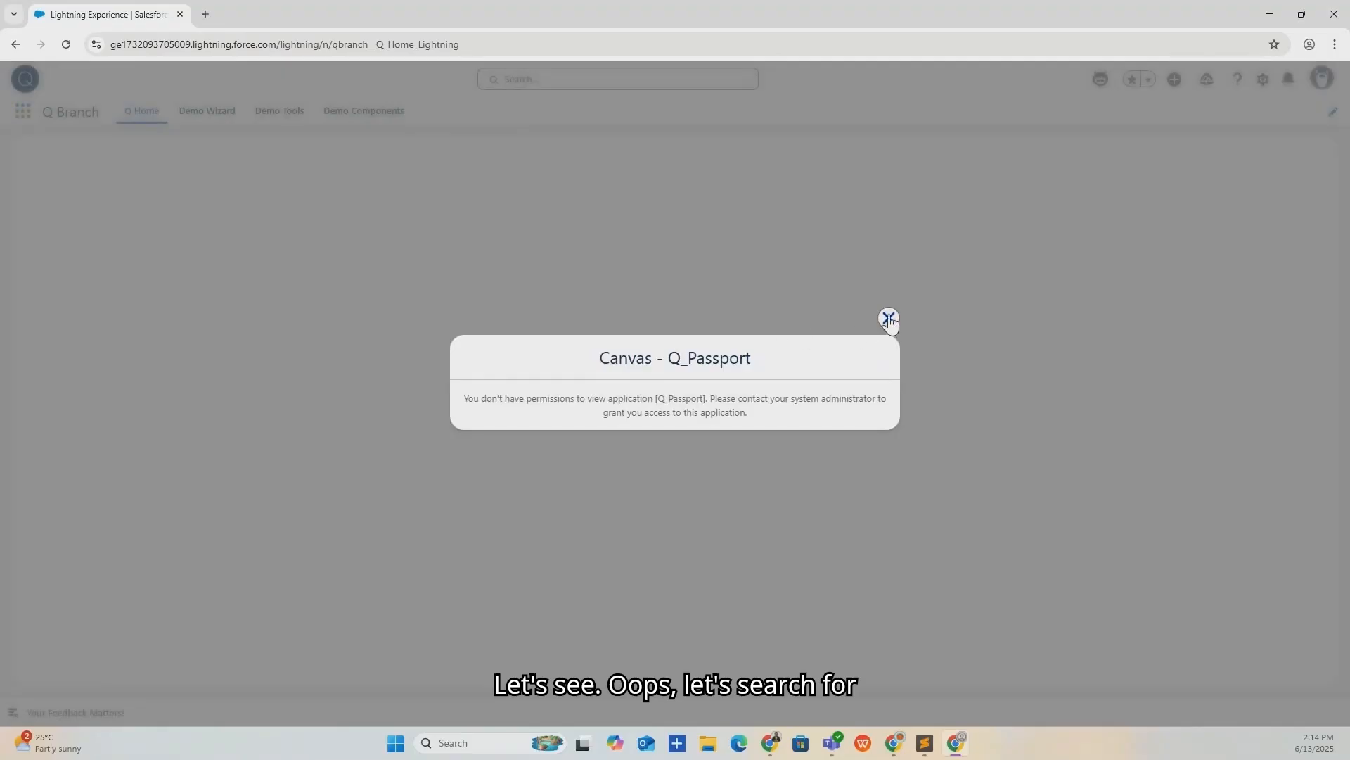
click(887, 316)
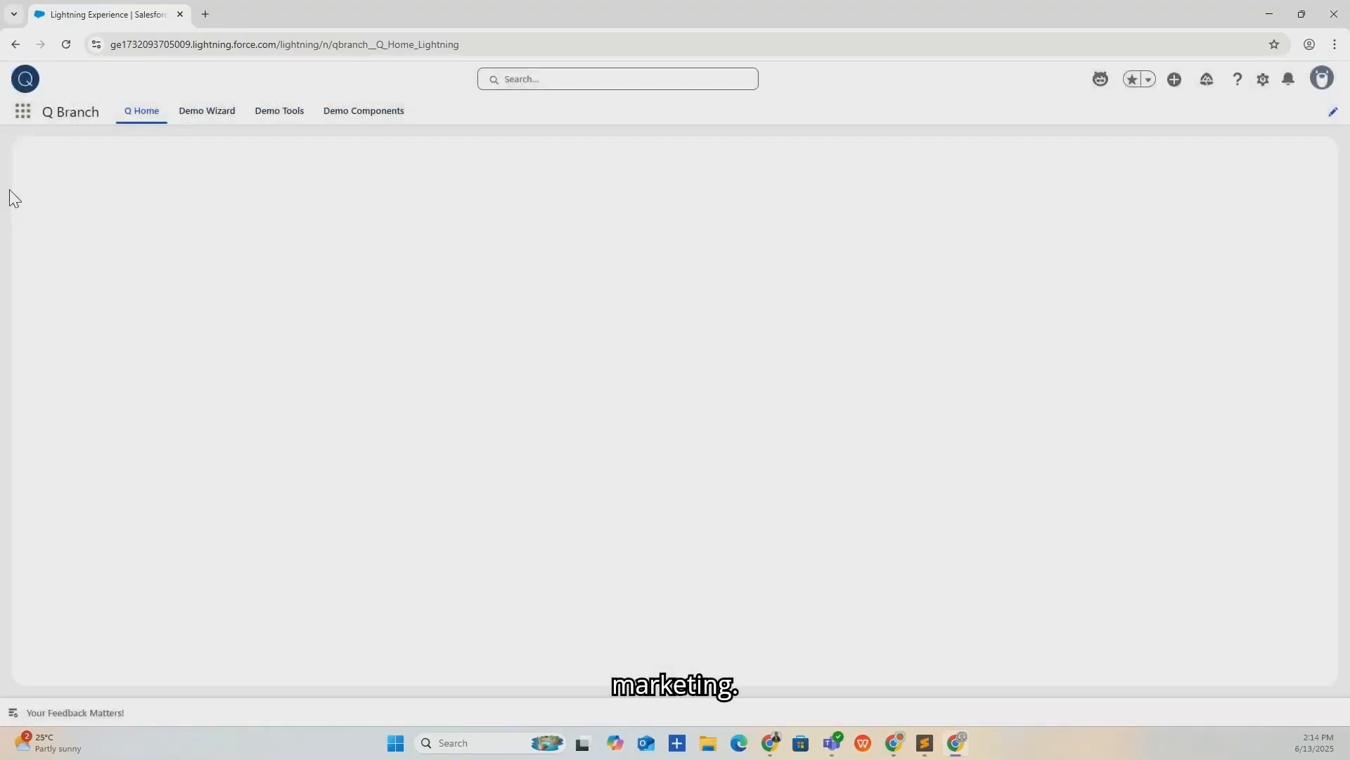
Launch the Marketing app from the App Launcher by searching 'mark'.
click(24, 119)
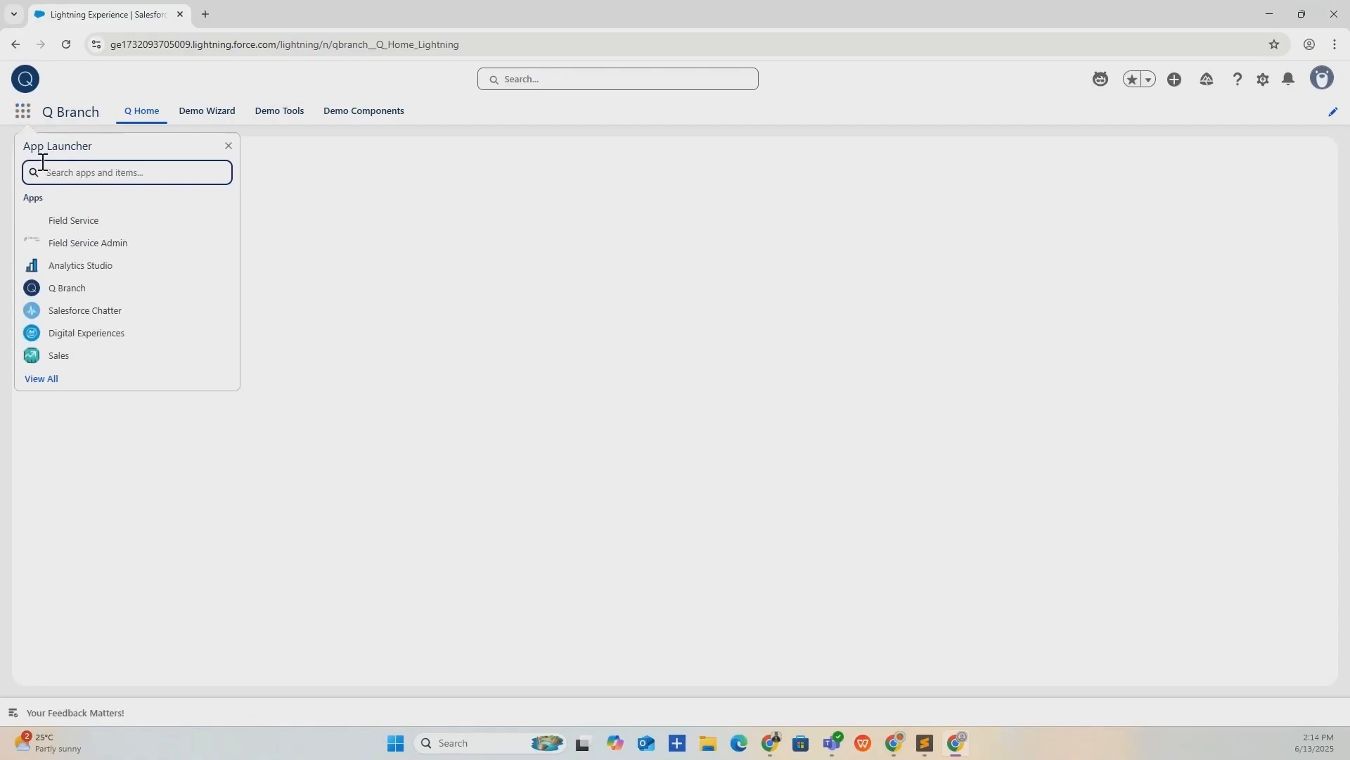
text(mark)
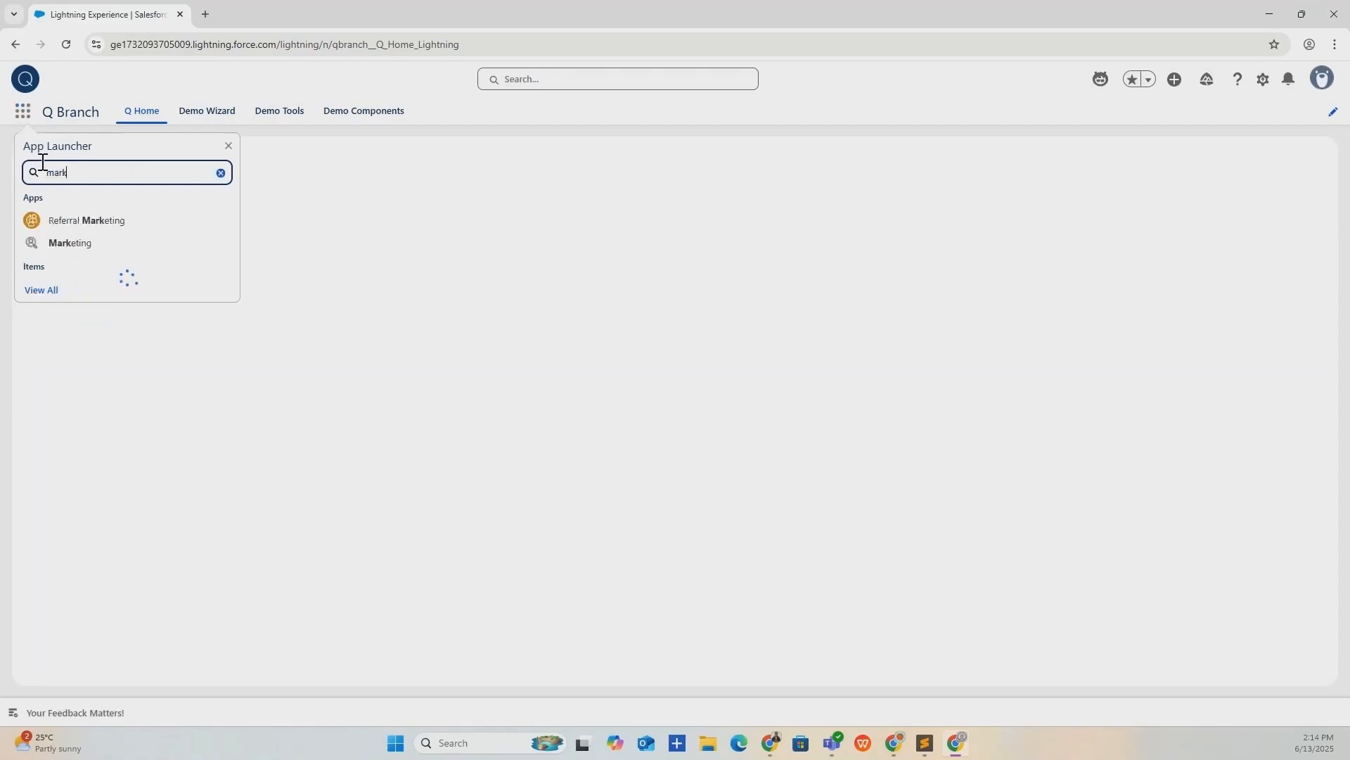
click(53, 248)
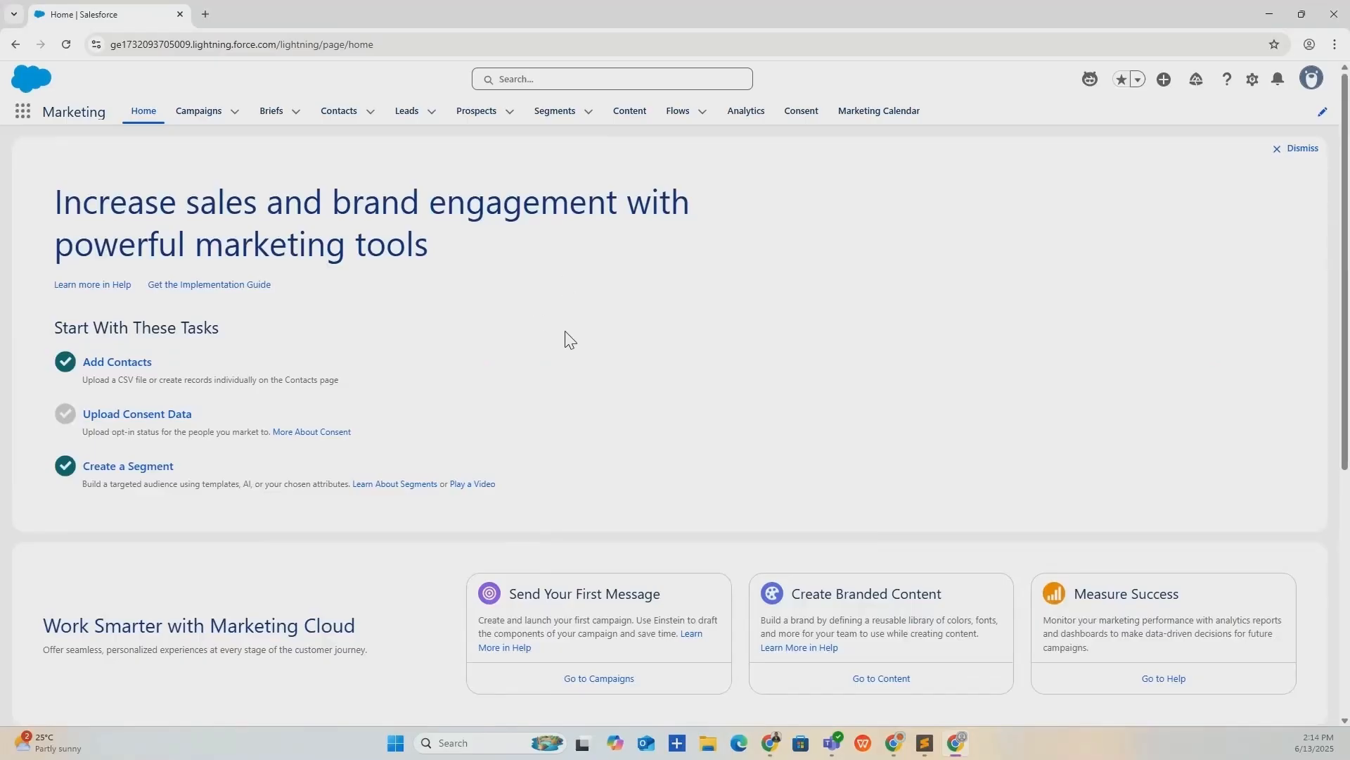
View the empty All CMS Workspaces list under Content, then return to the Permission Sets window.
scroll(569, 309, down, 5)
scroll(581, 280, up, 5)
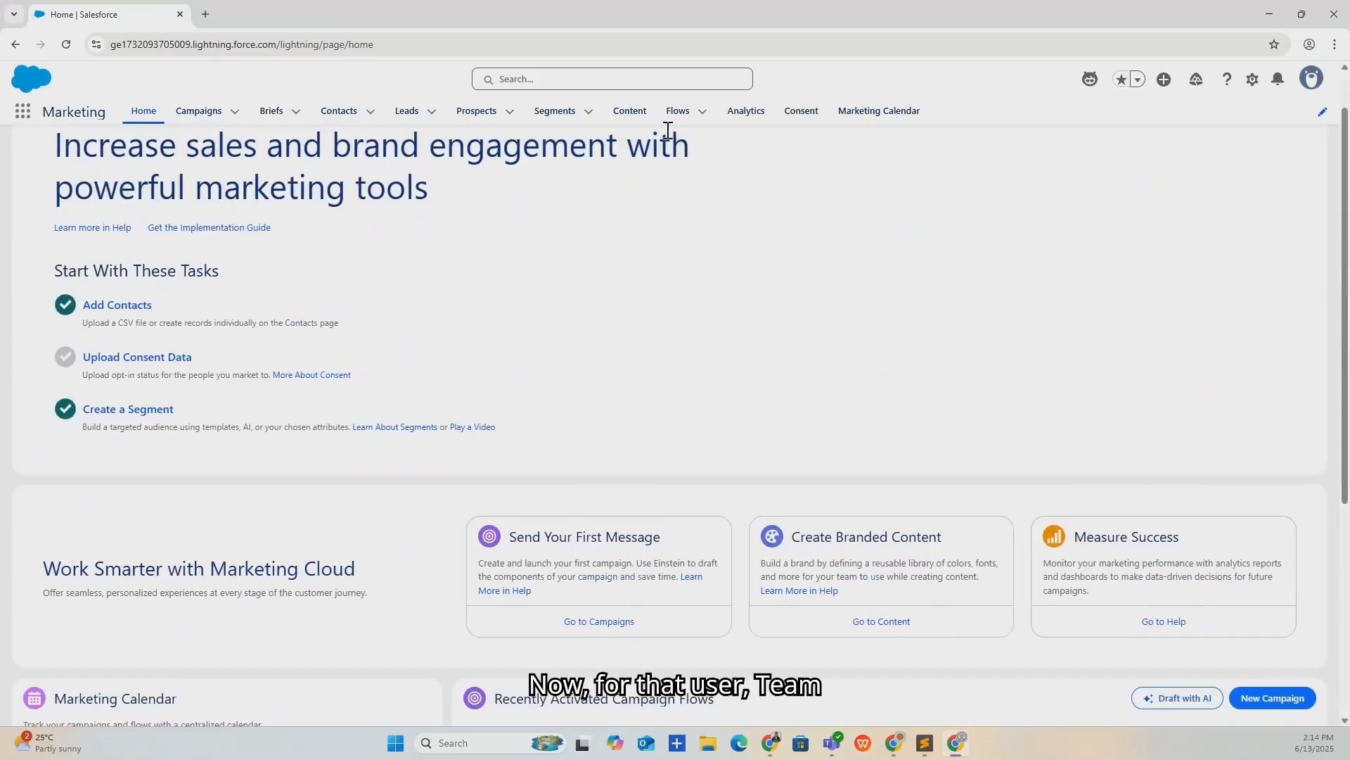
click(631, 112)
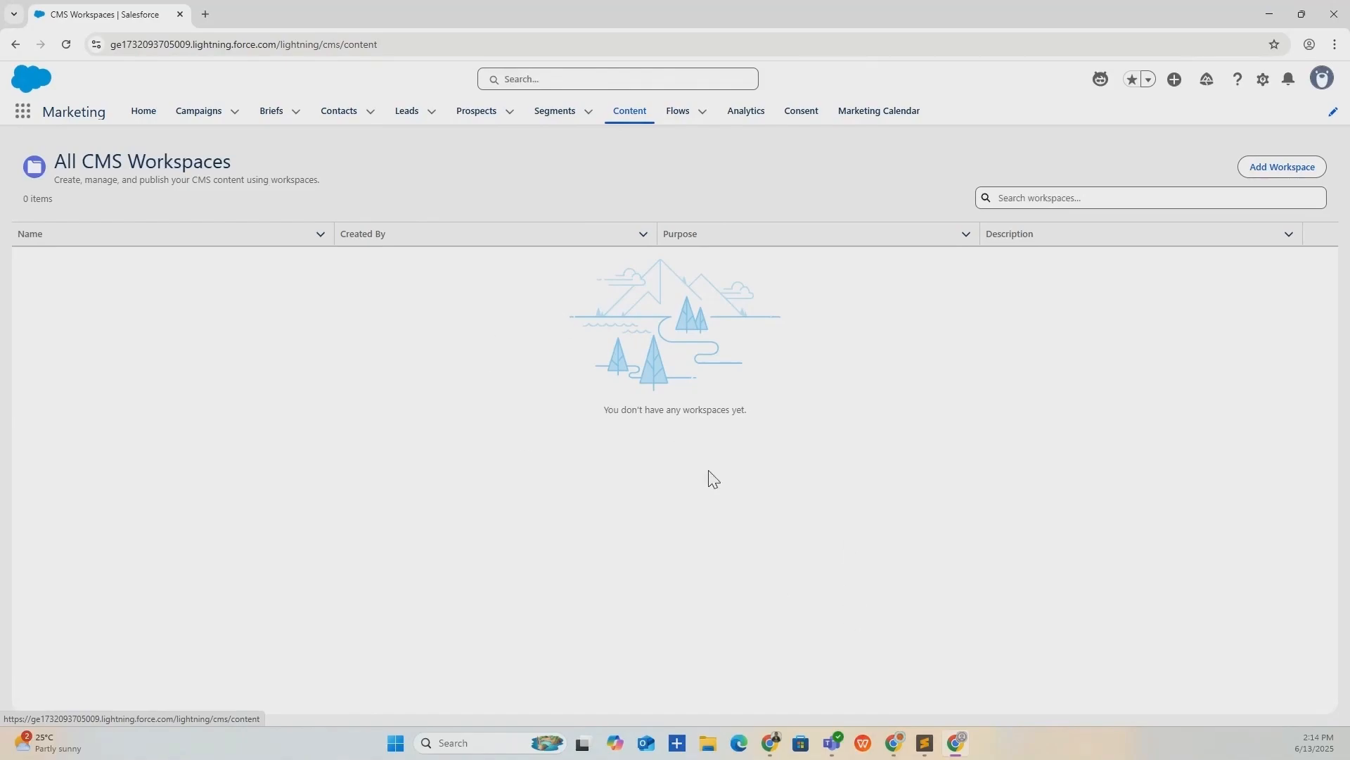
click(771, 742)
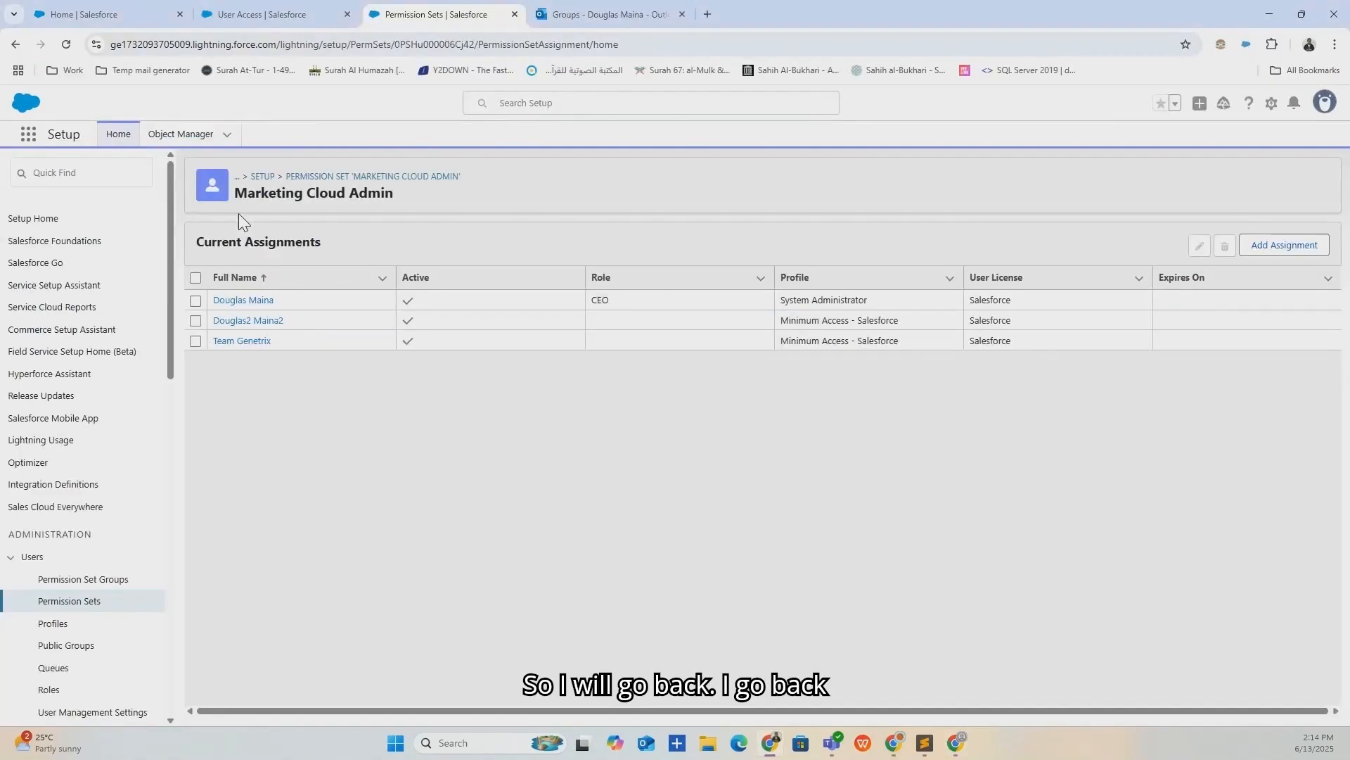
From Marketing home, go to Content, open WorkspaceGentrix1, and choose Contributors from its gear menu.
click(286, 5)
click(421, 5)
click(90, 12)
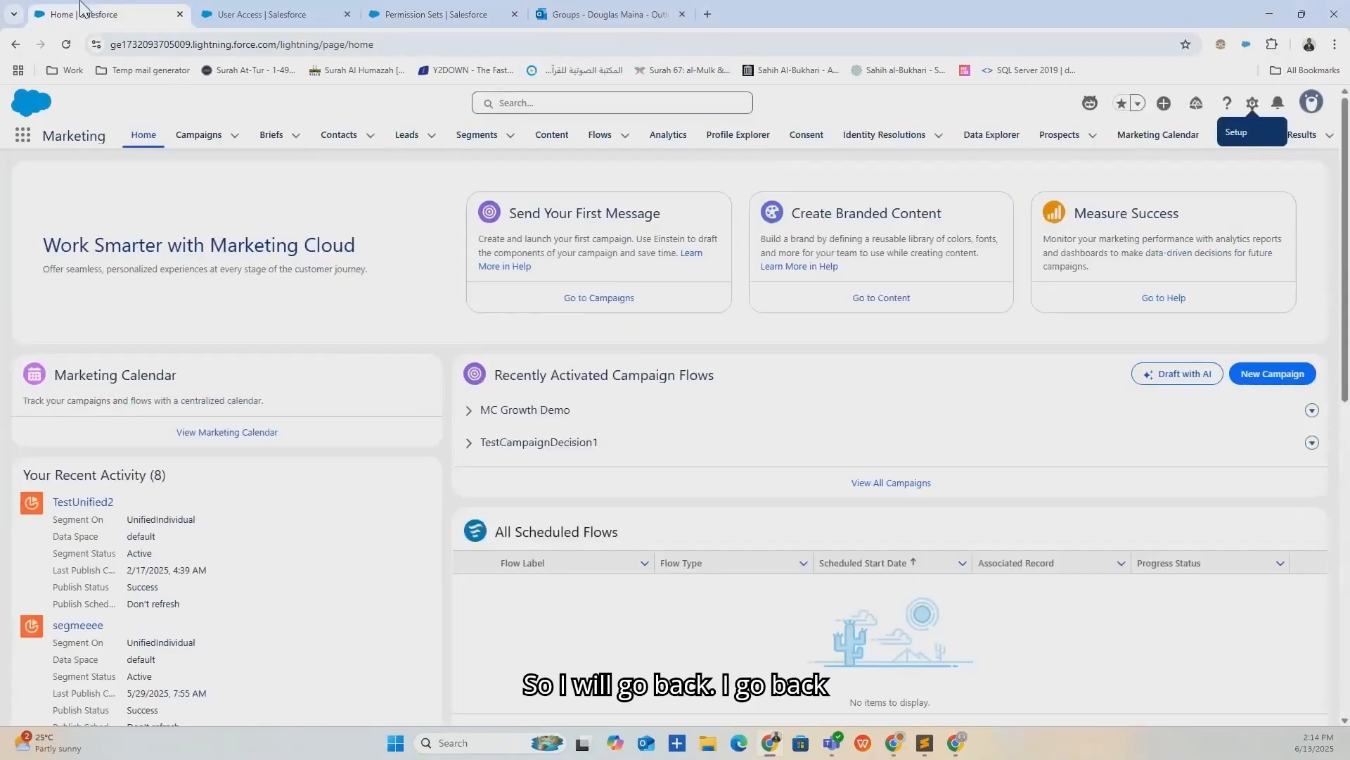
click(557, 143)
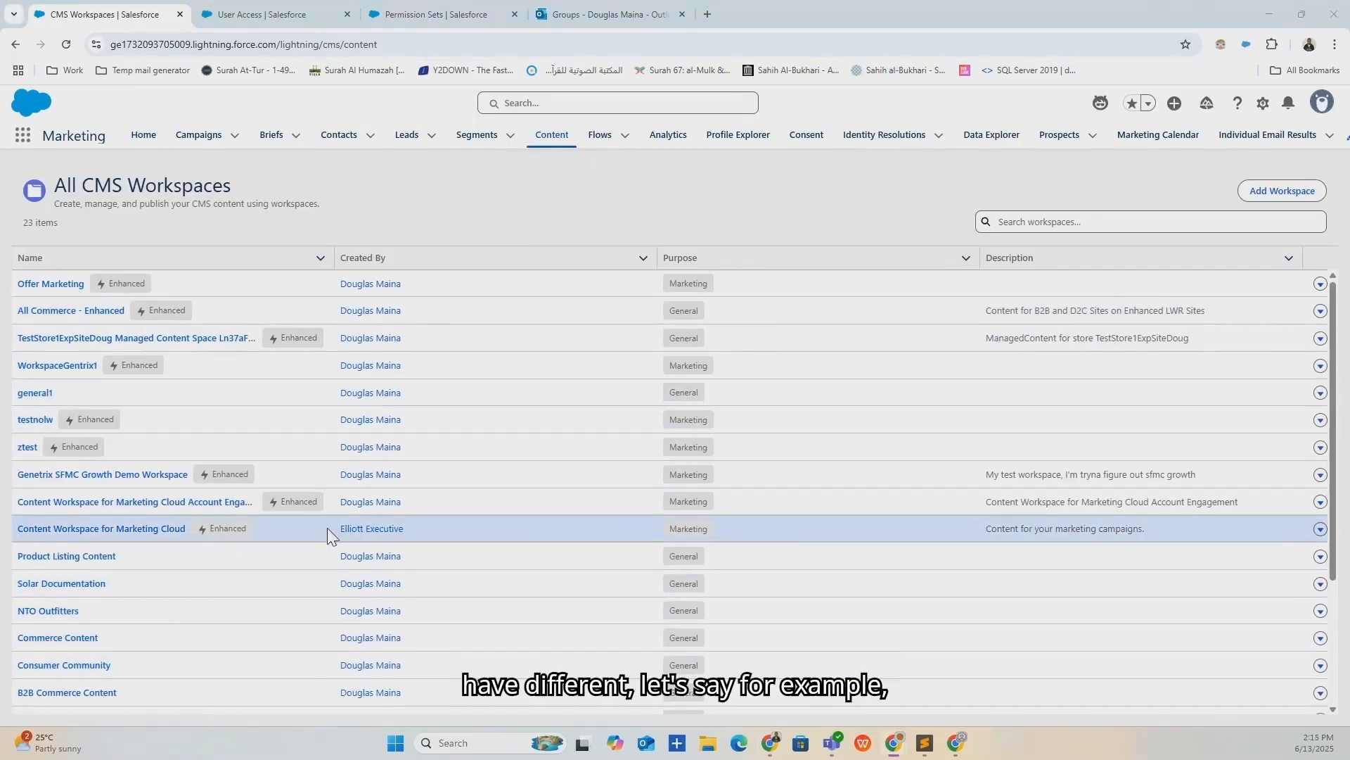
click(77, 365)
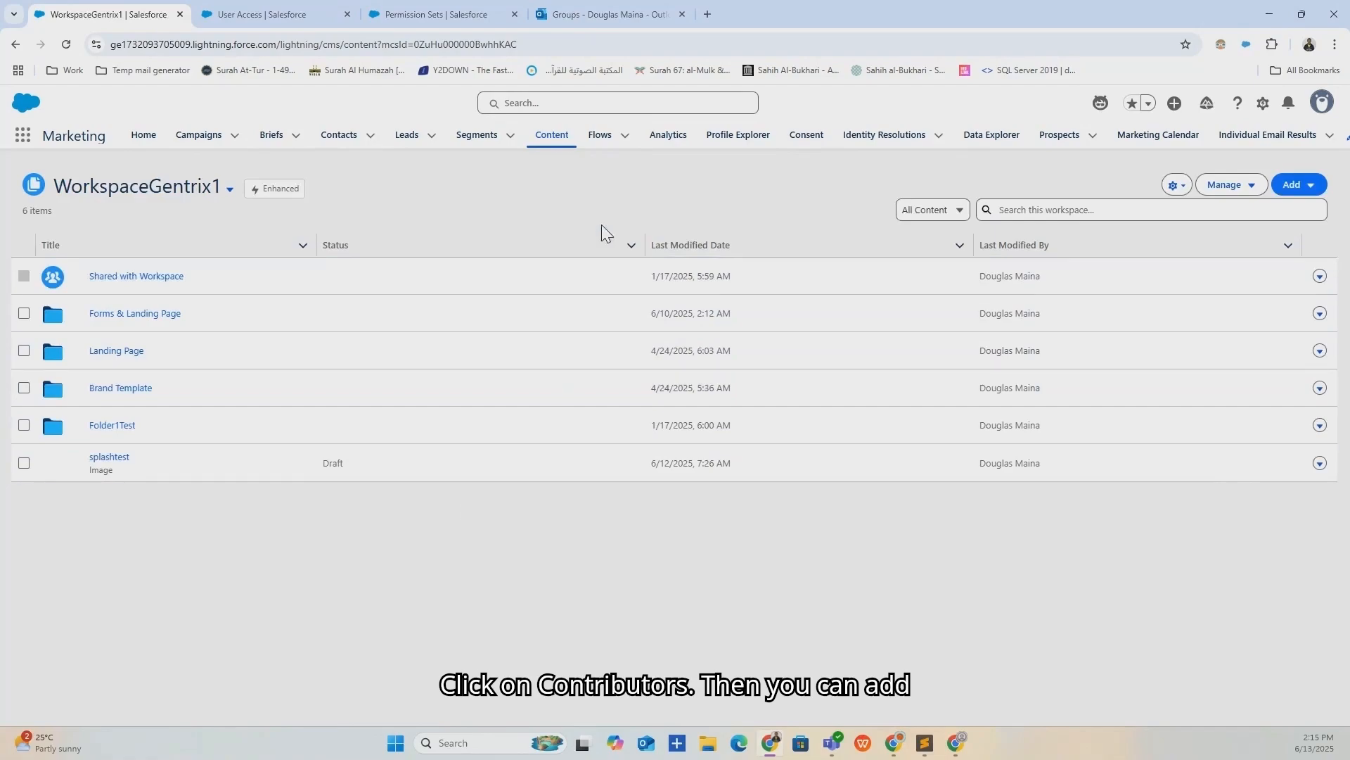
click(1183, 187)
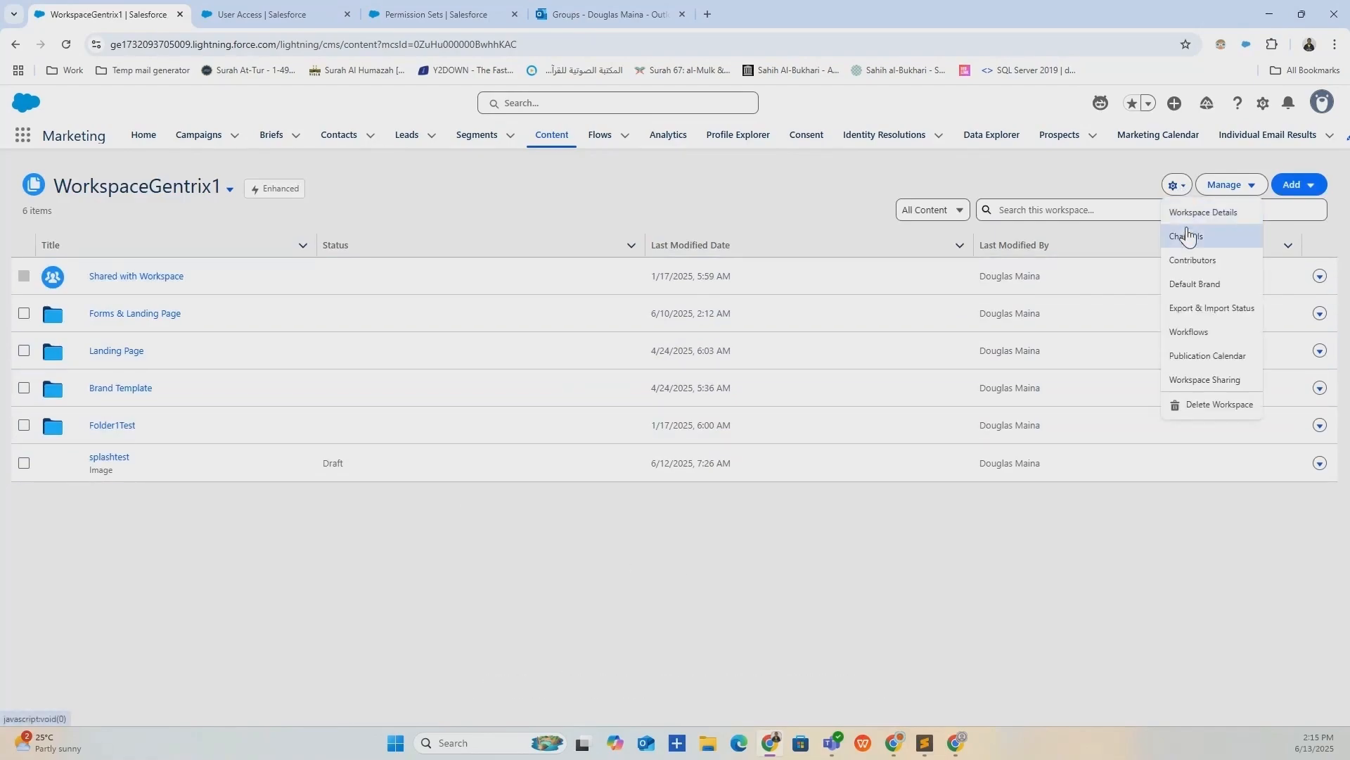
click(1194, 261)
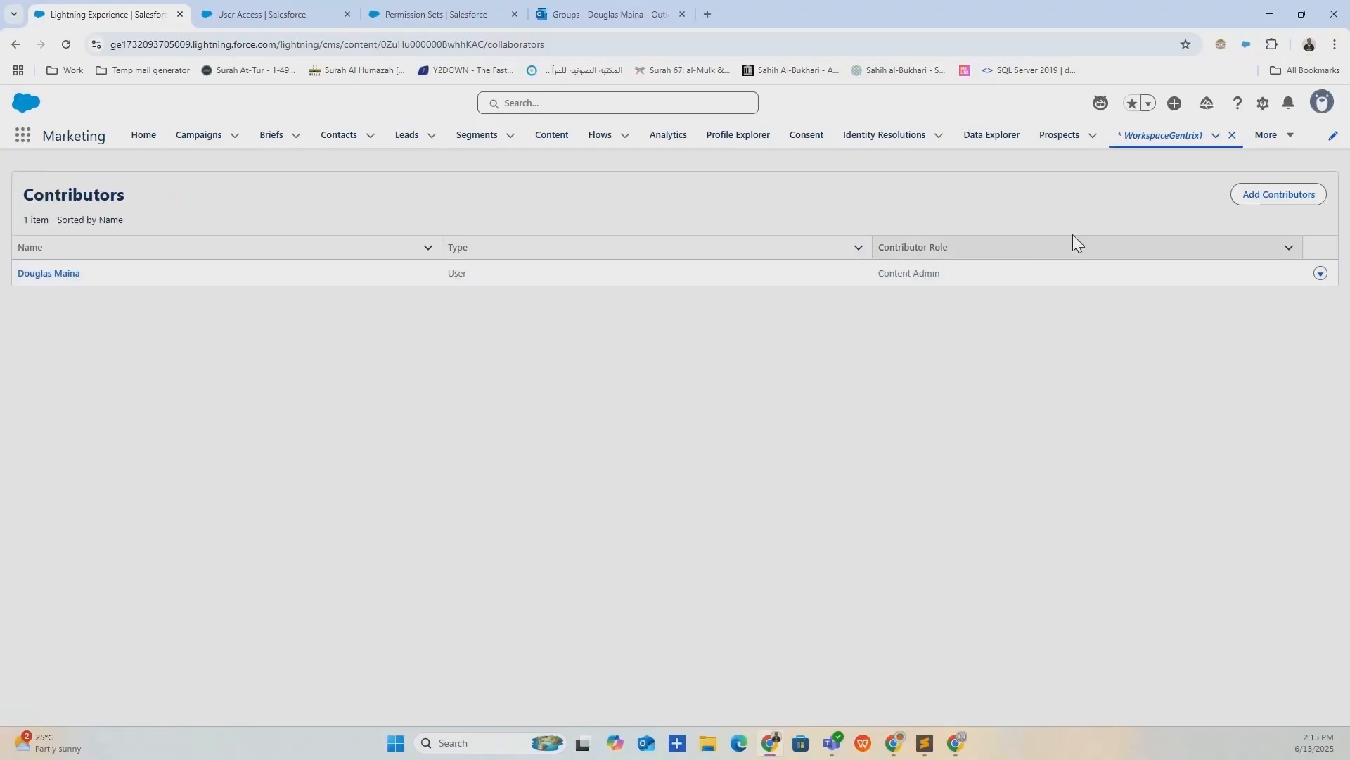
In Add Contributors, select Team Genetrix, assign the Content Manager role, and finish.
click(1270, 197)
scroll(618, 330, down, 9)
scroll(573, 495, down, 10)
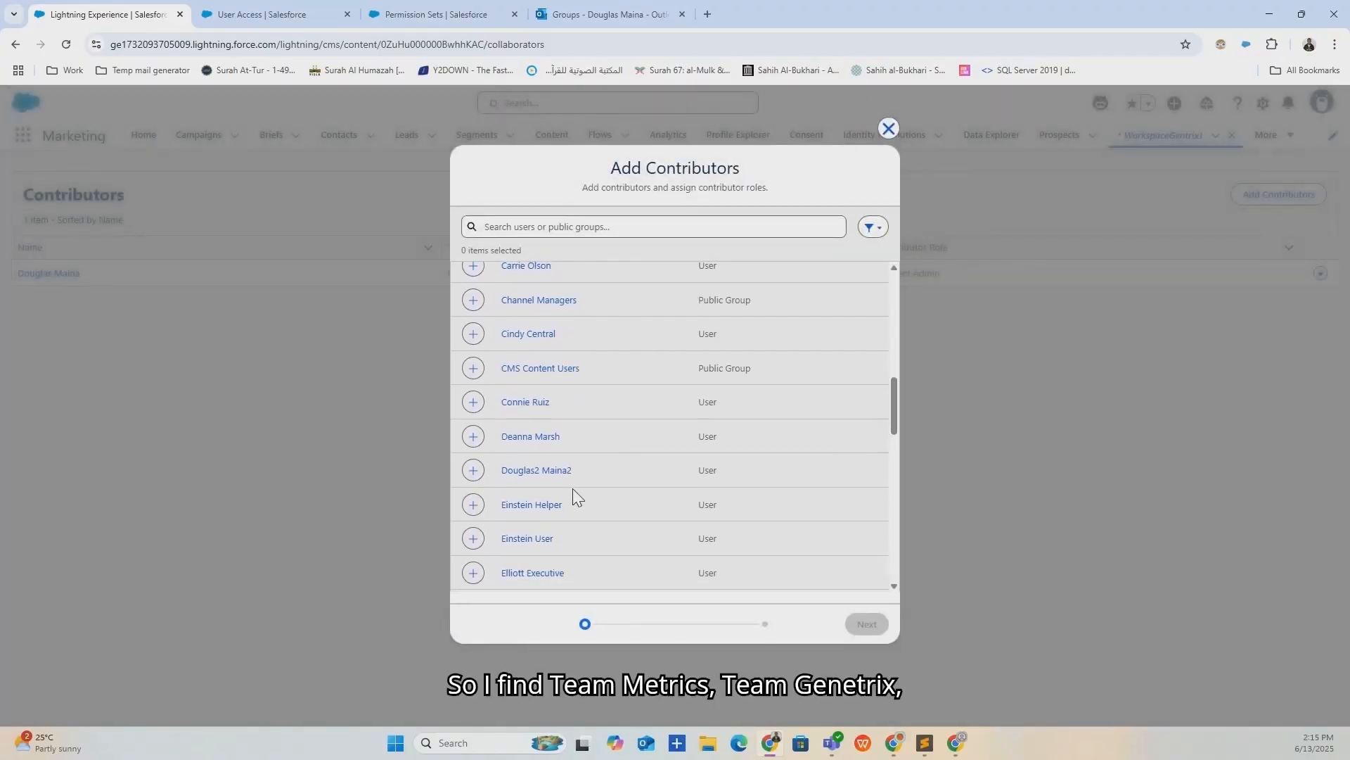
scroll(564, 419, down, 10)
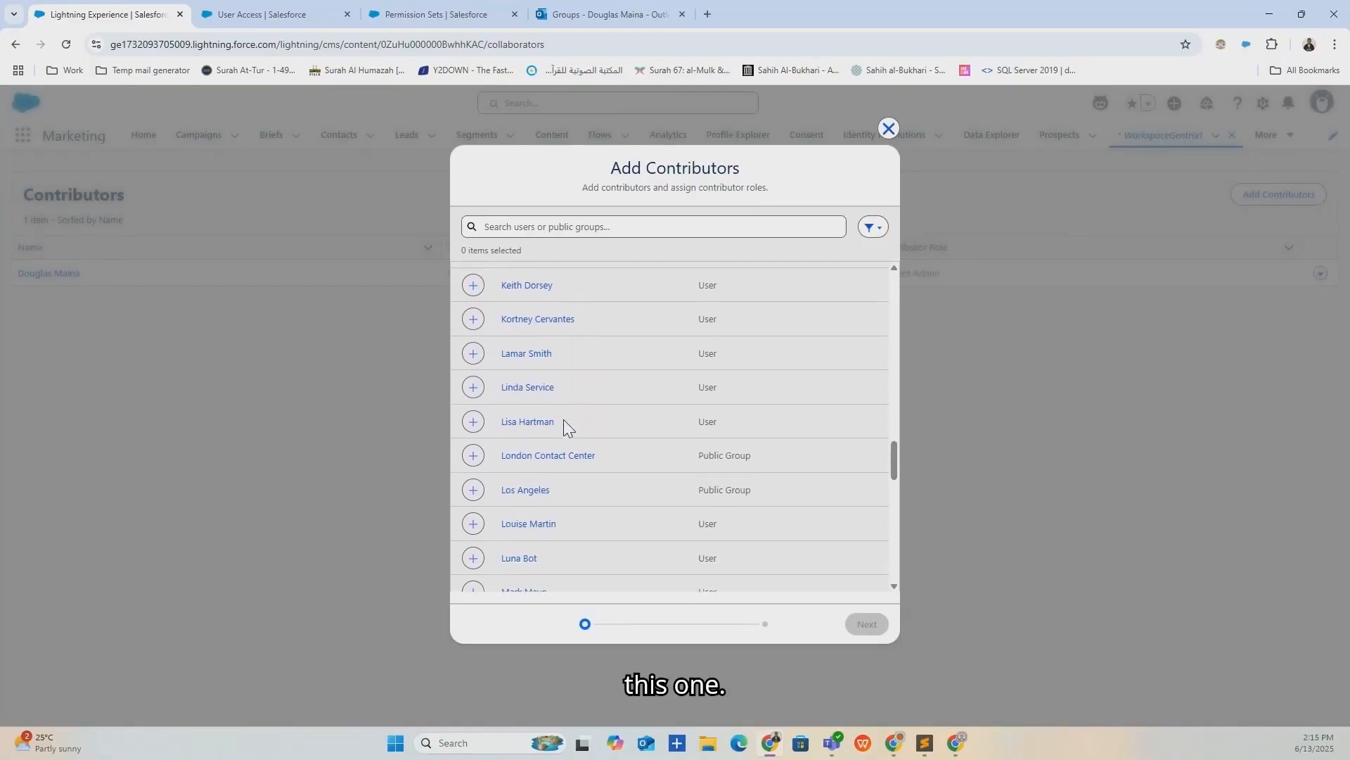
scroll(563, 421, down, 10)
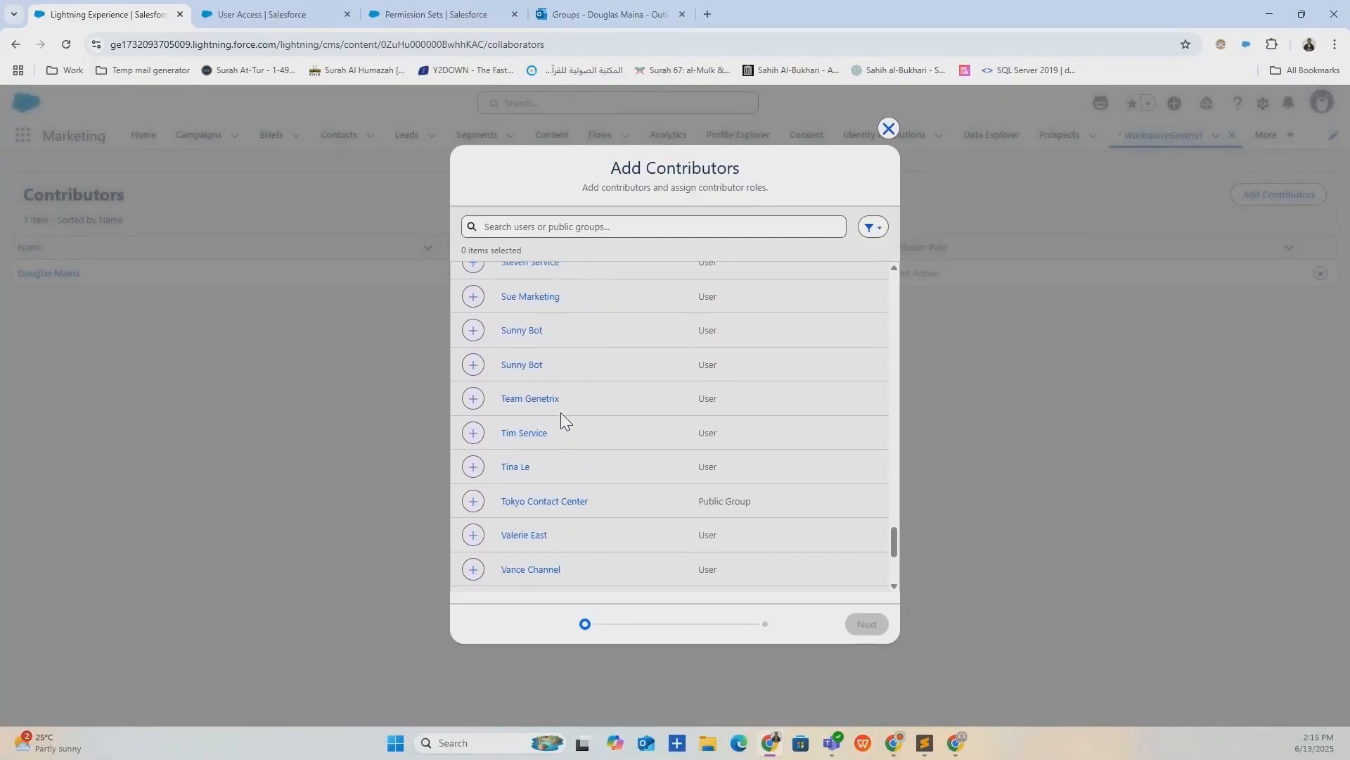
click(473, 398)
click(866, 623)
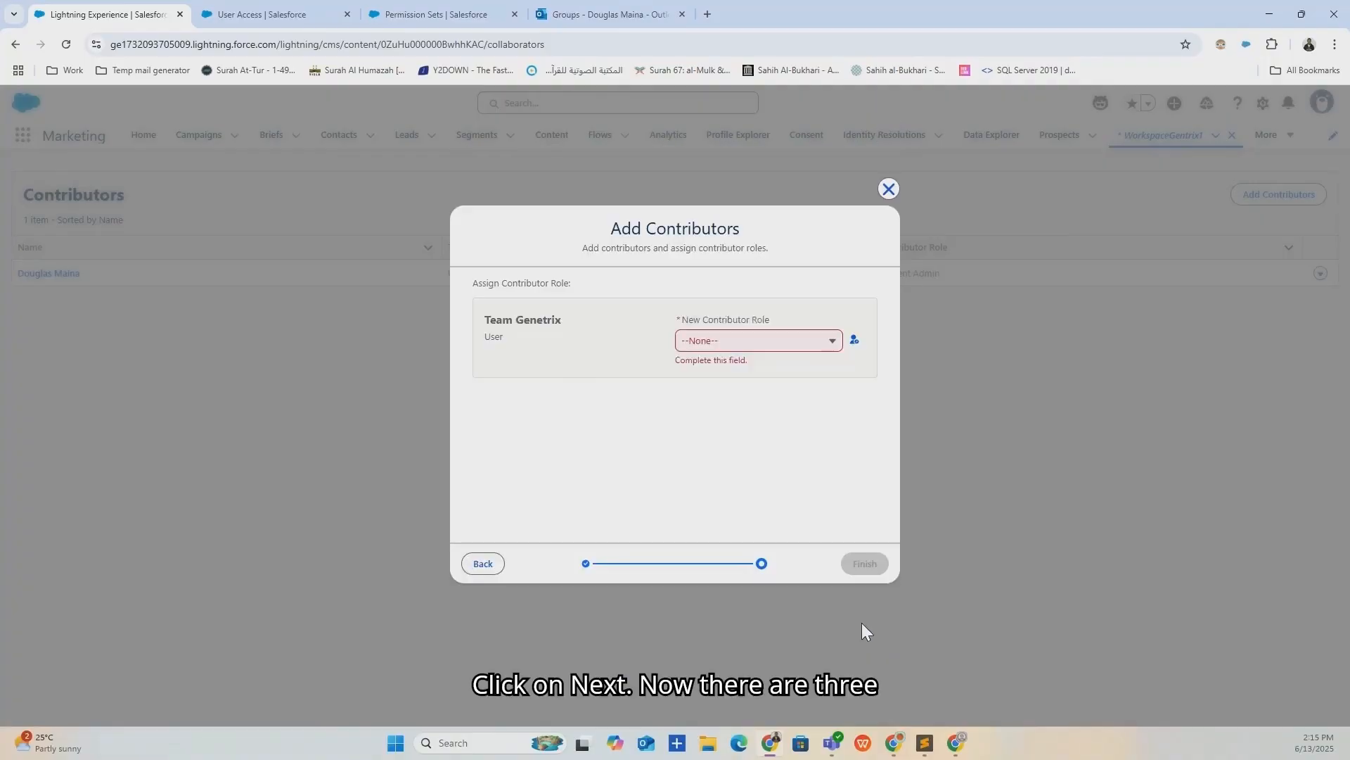
click(816, 343)
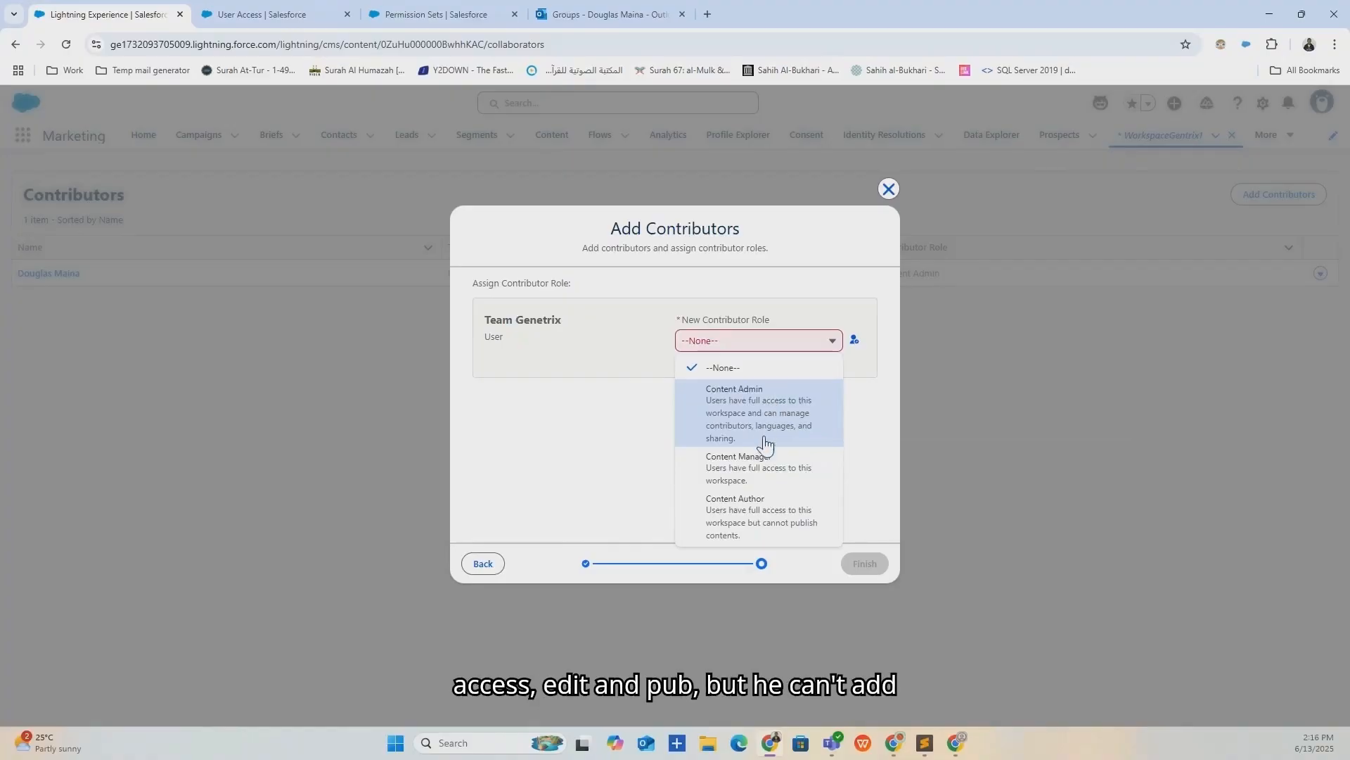
click(757, 473)
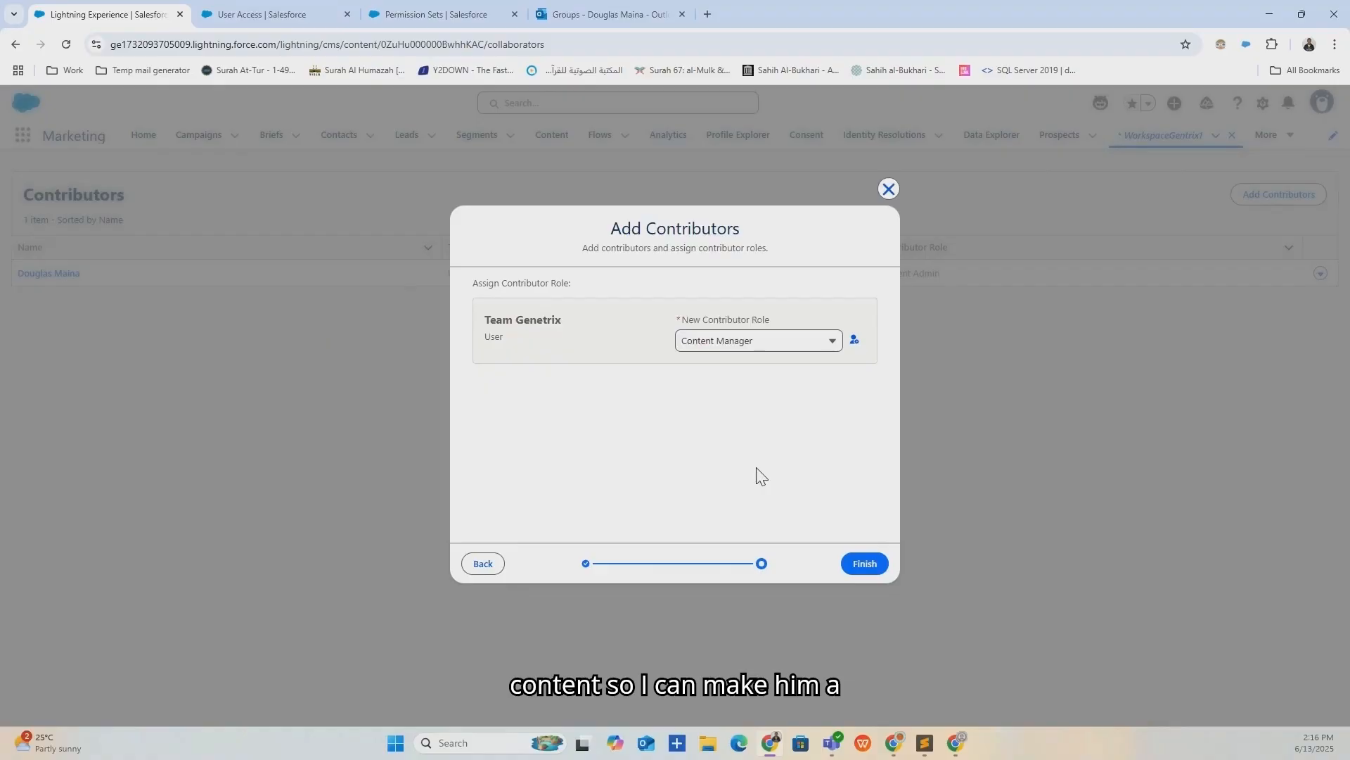
click(856, 562)
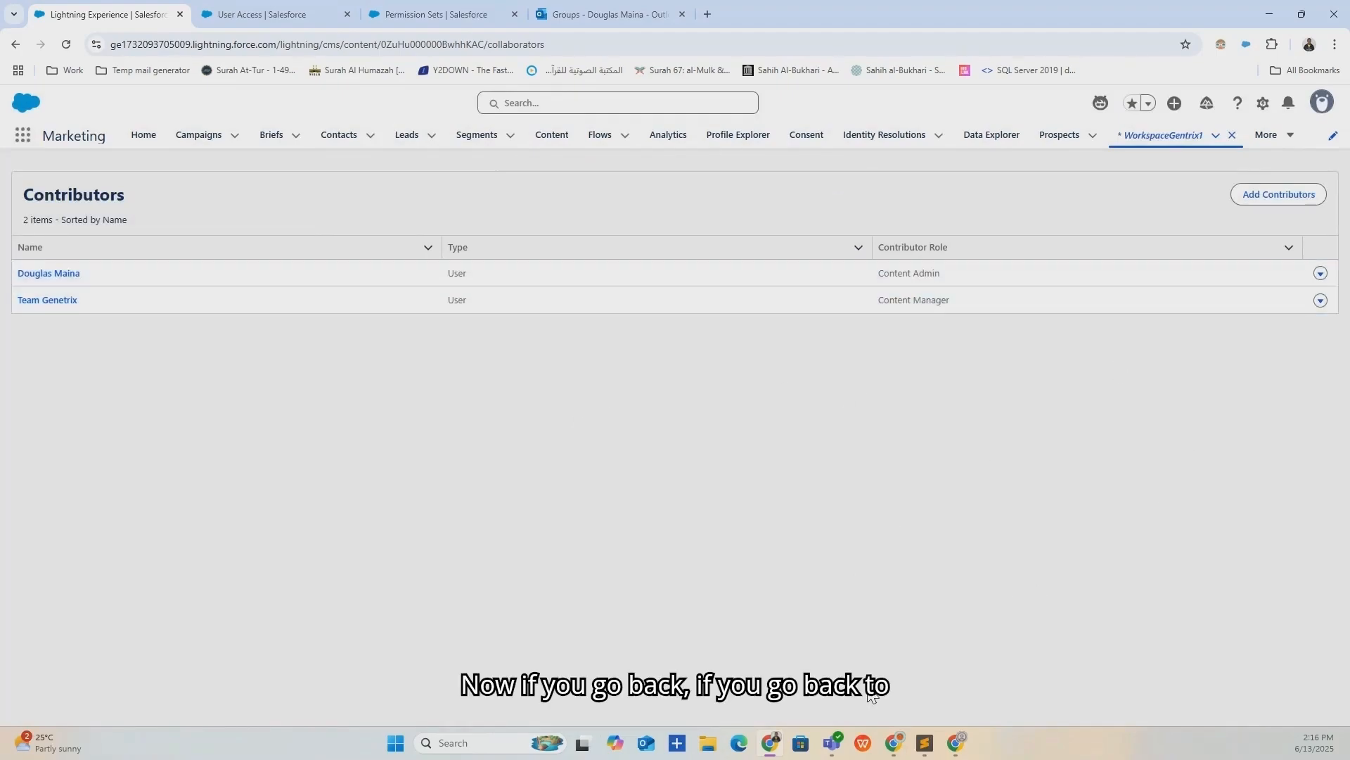
click(957, 743)
click(67, 45)
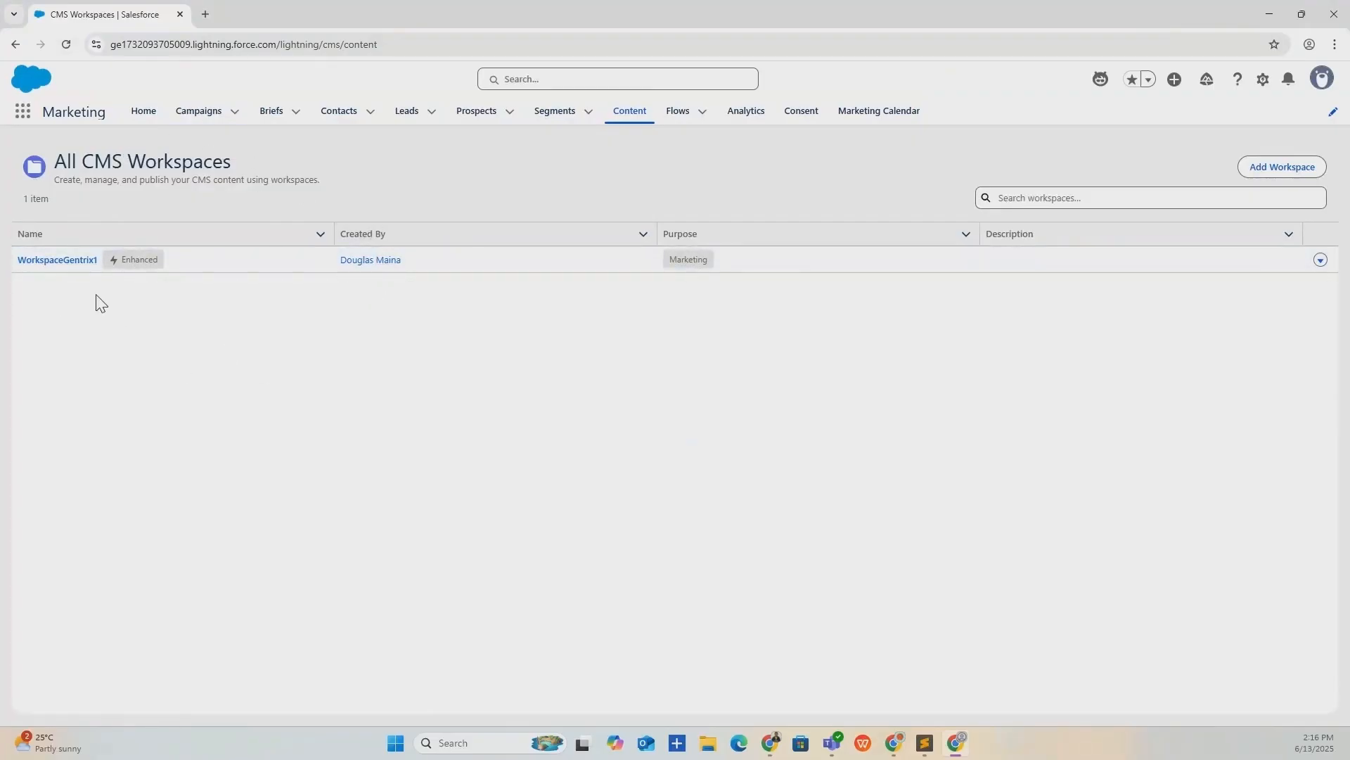
click(72, 262)
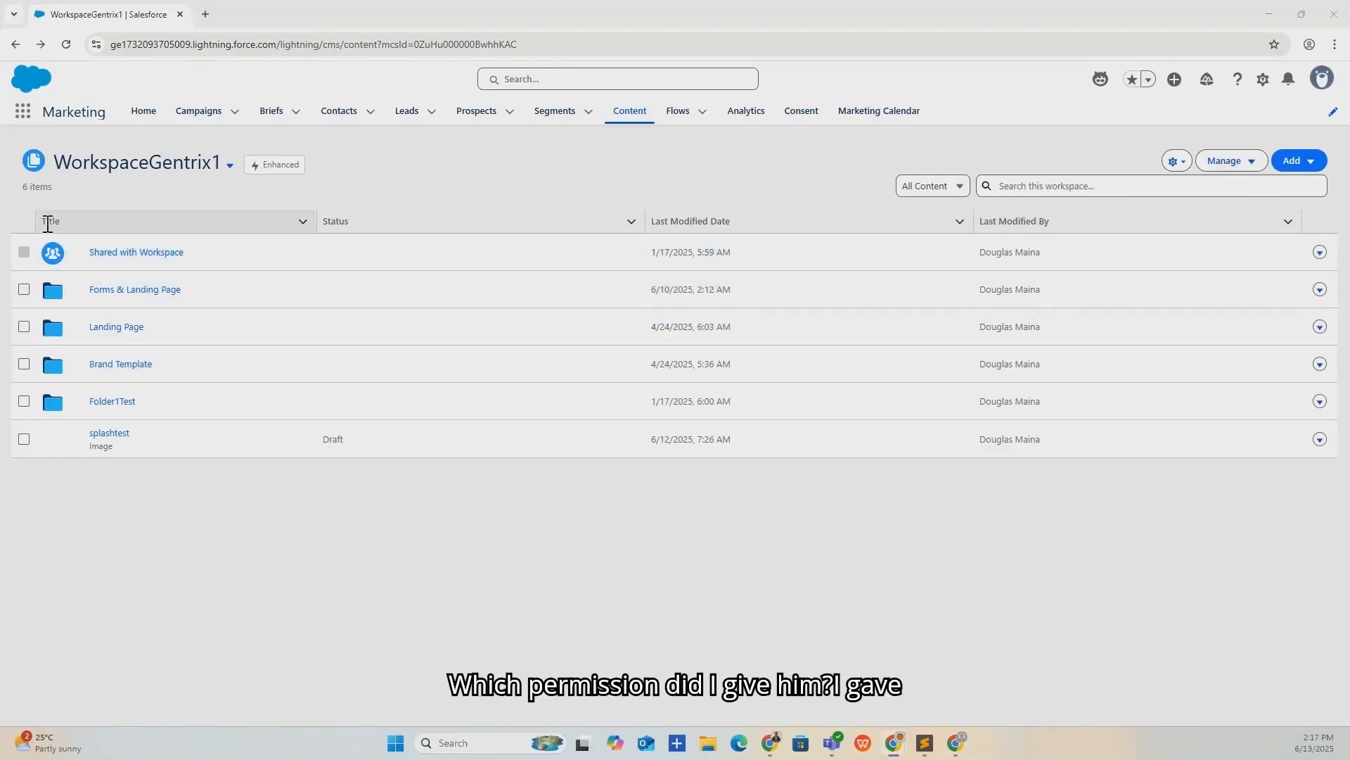
click(771, 742)
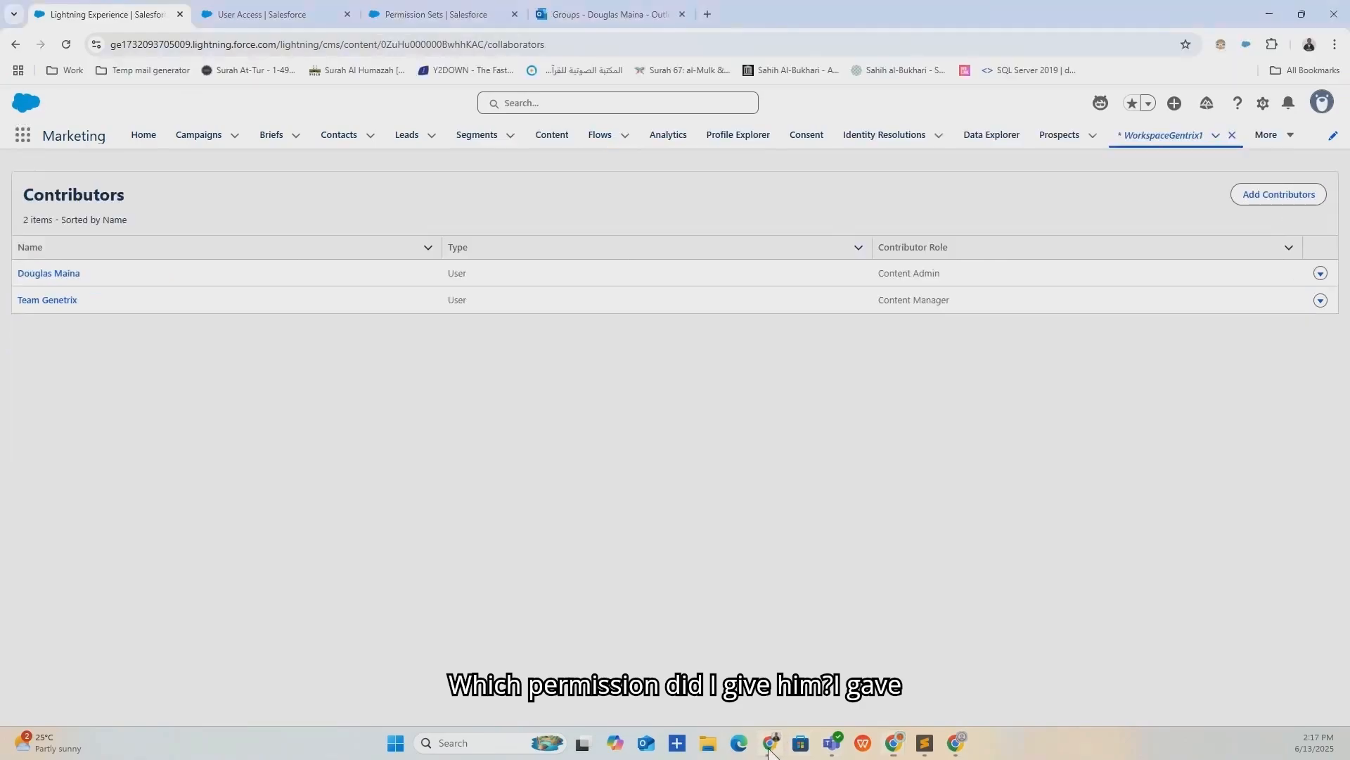
click(1320, 273)
click(1306, 294)
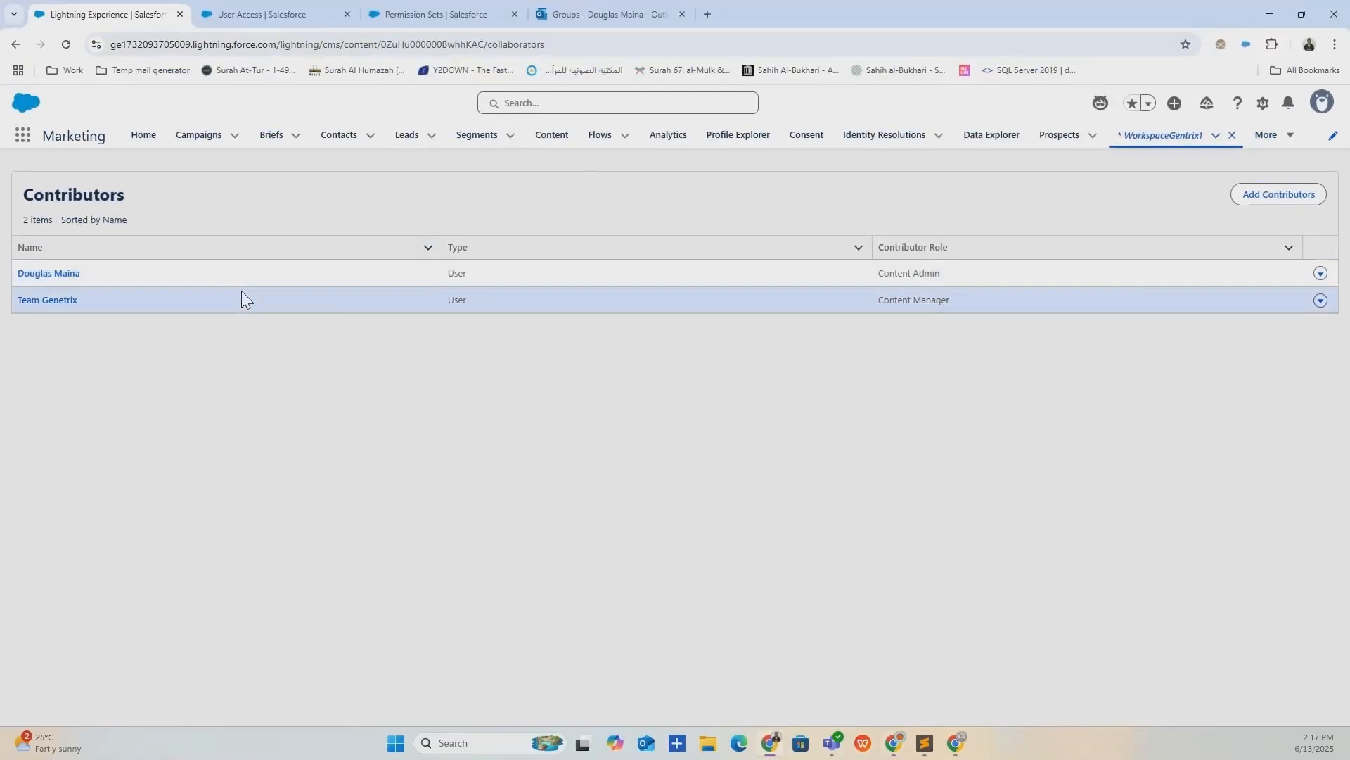
click(1320, 299)
click(1293, 278)
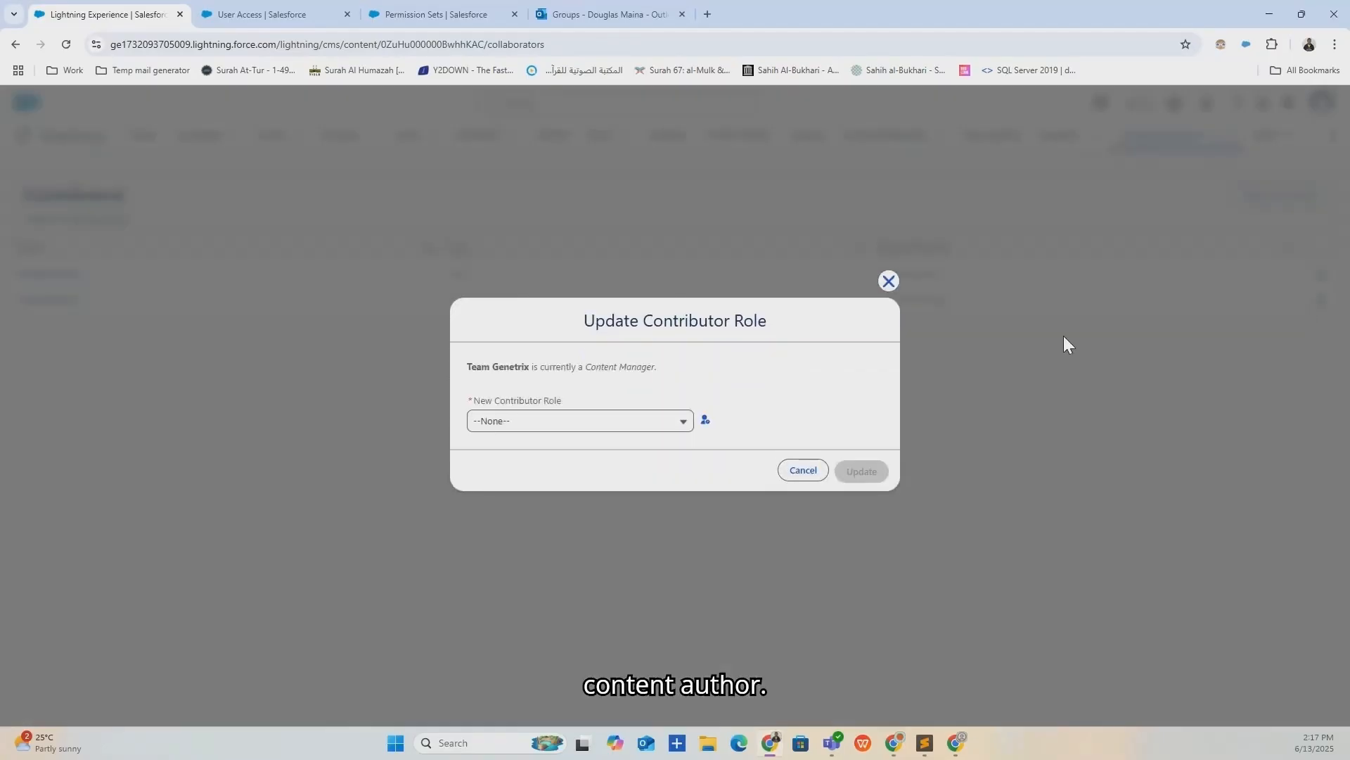
click(618, 420)
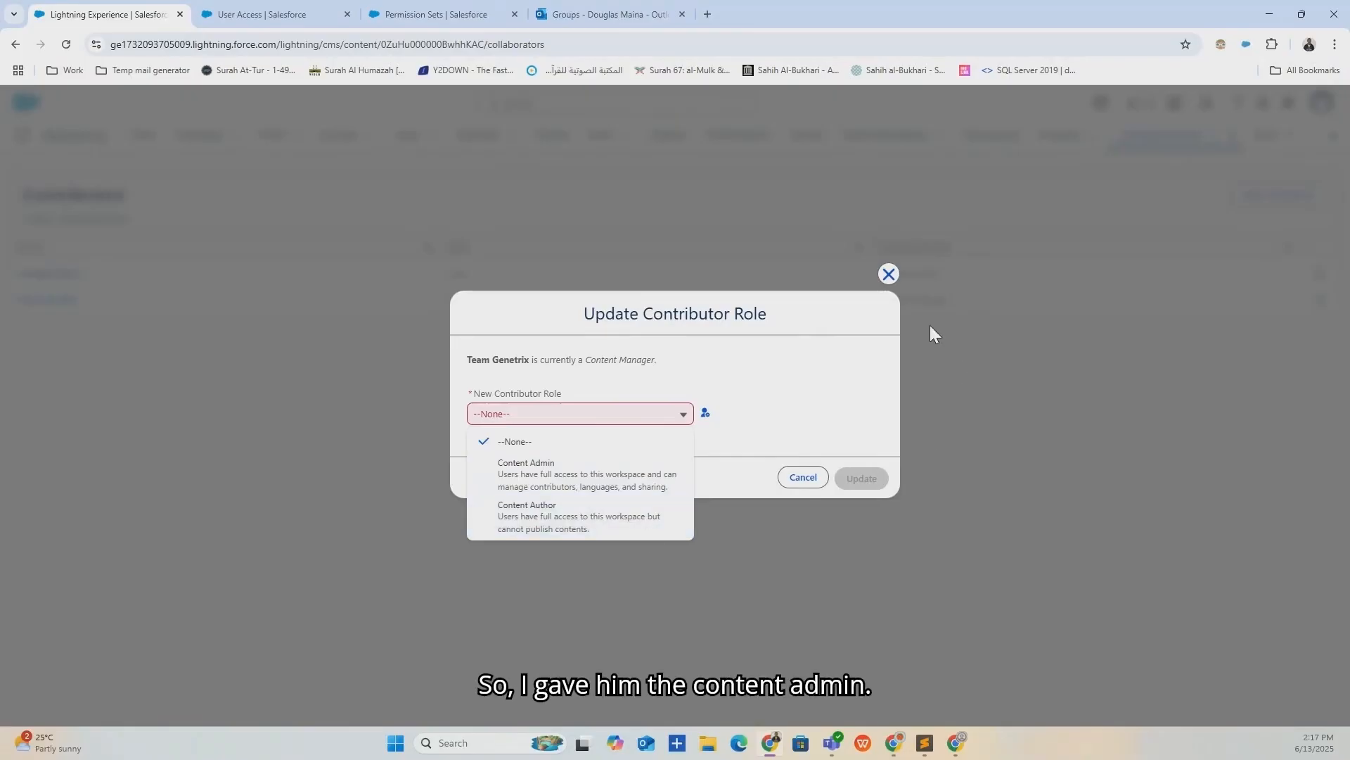
click(887, 273)
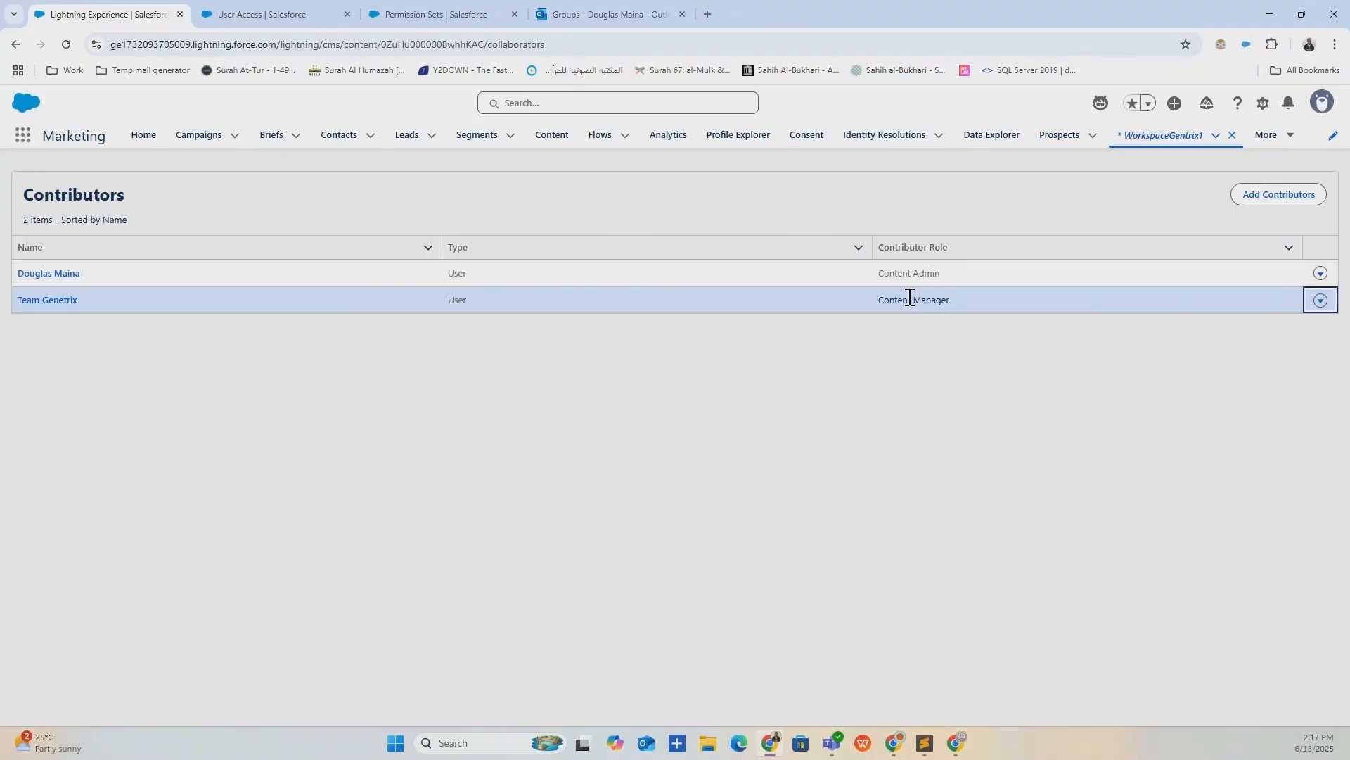
triple_click(909, 298)
In the other window, open Genetrix Landing Page from the Forms & Landing Page folder.
click(964, 742)
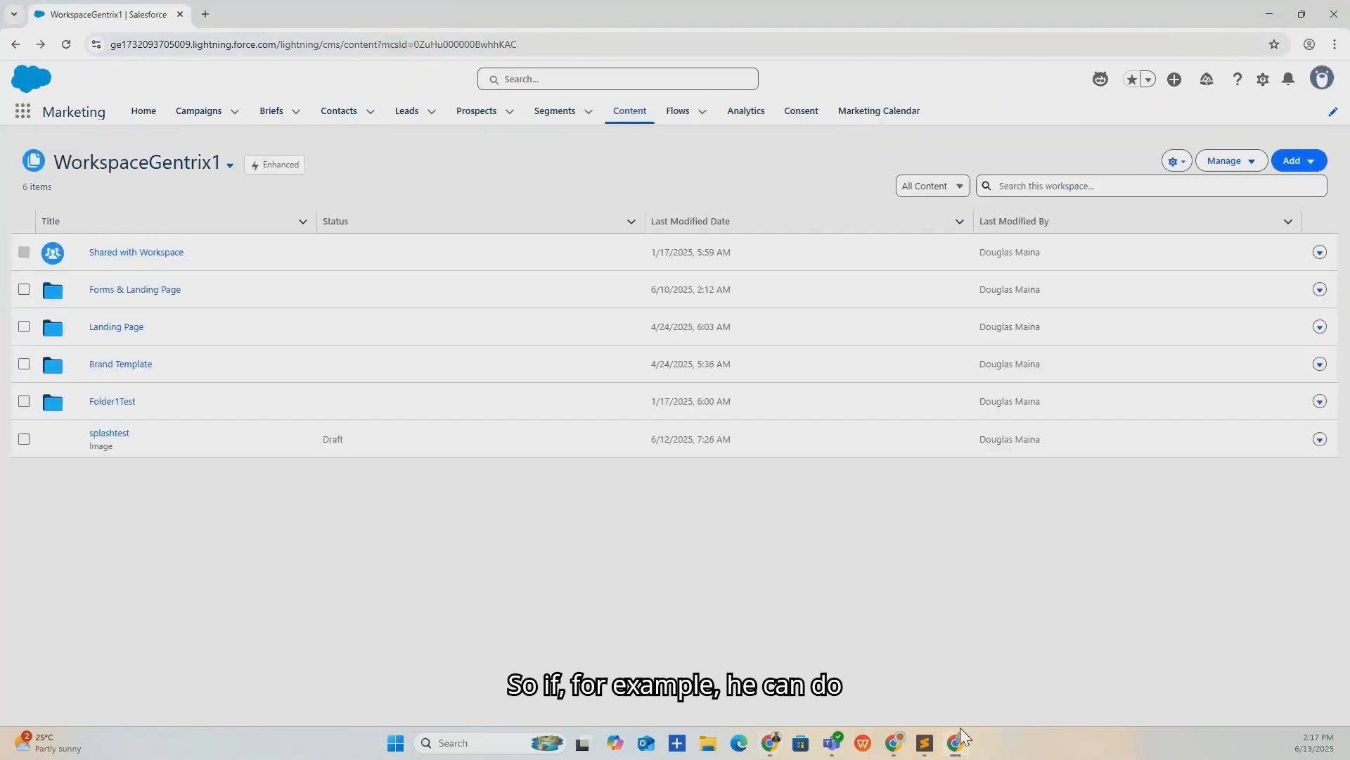
click(148, 288)
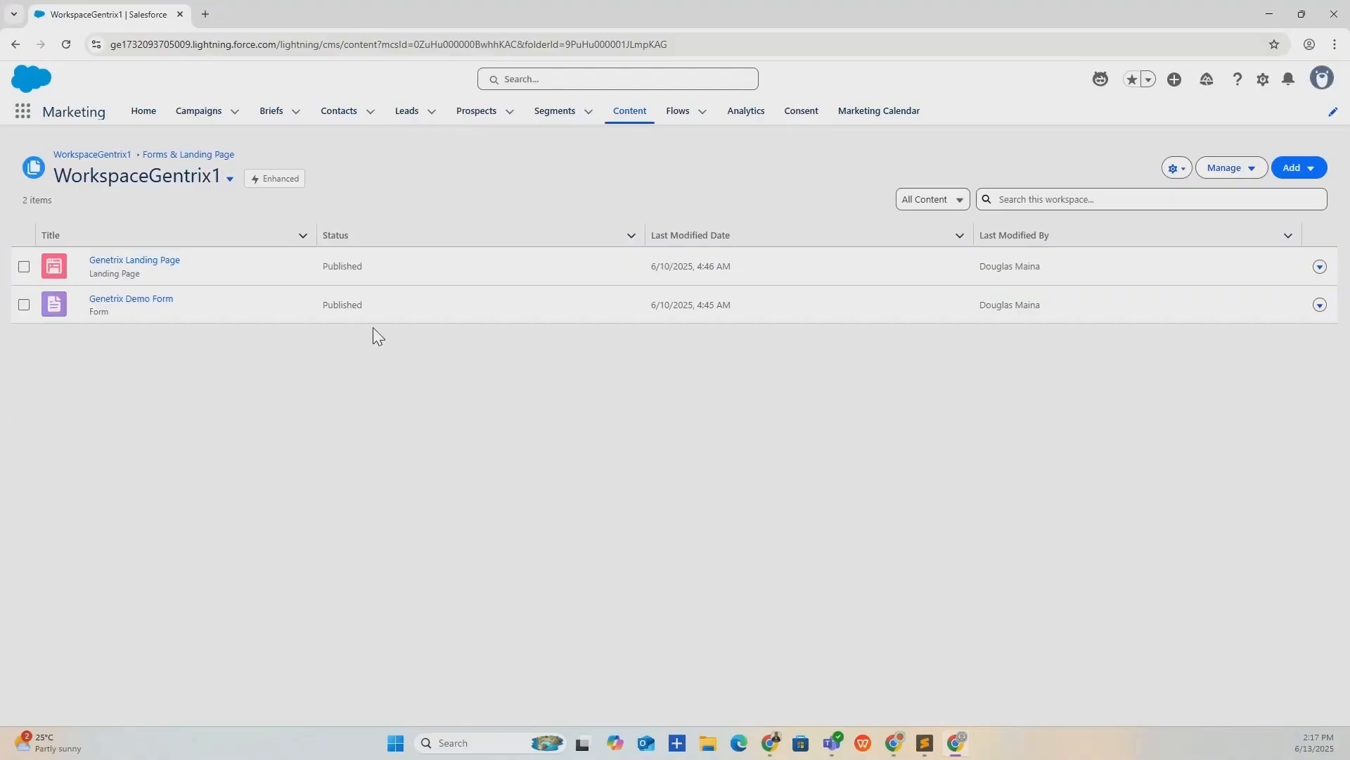
click(149, 261)
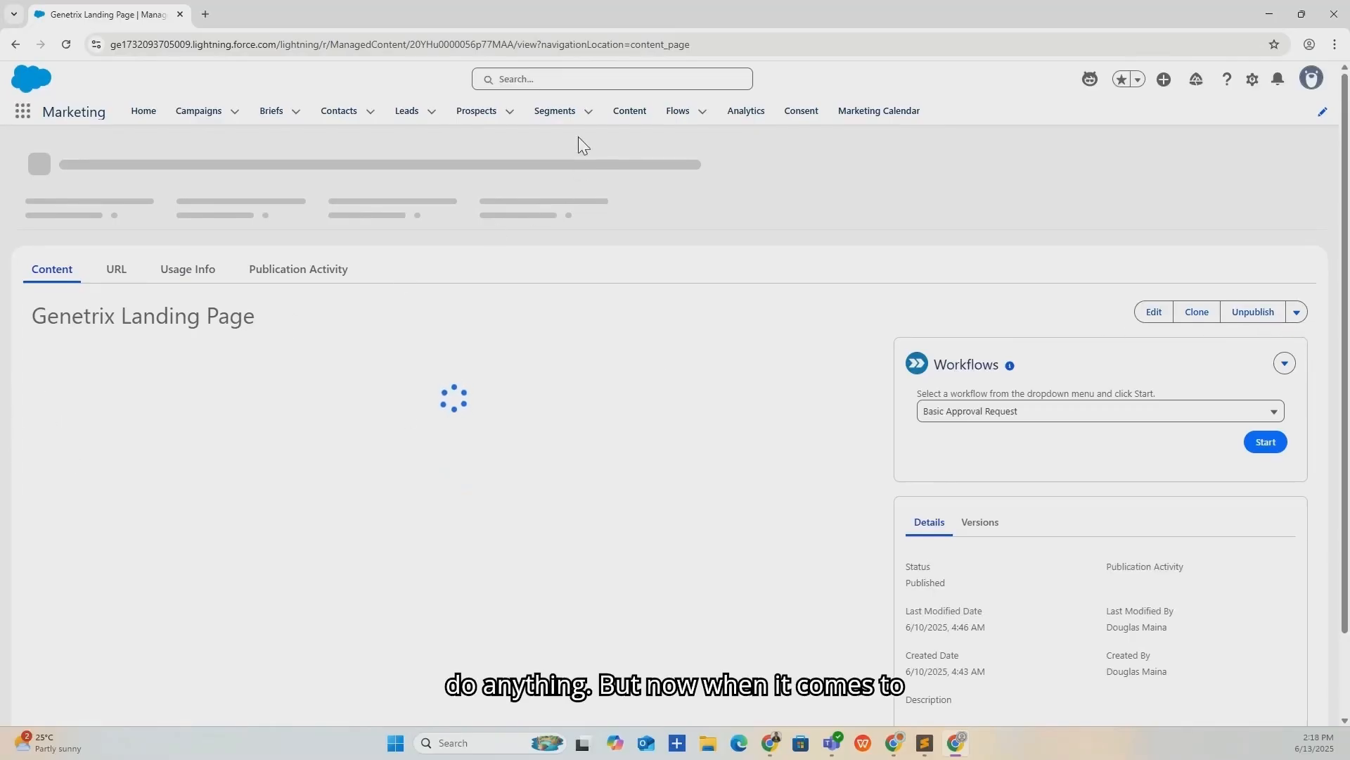
Go back to CMS workspaces and open WorkspaceGentrix1's Contributors from the gear menu.
click(631, 113)
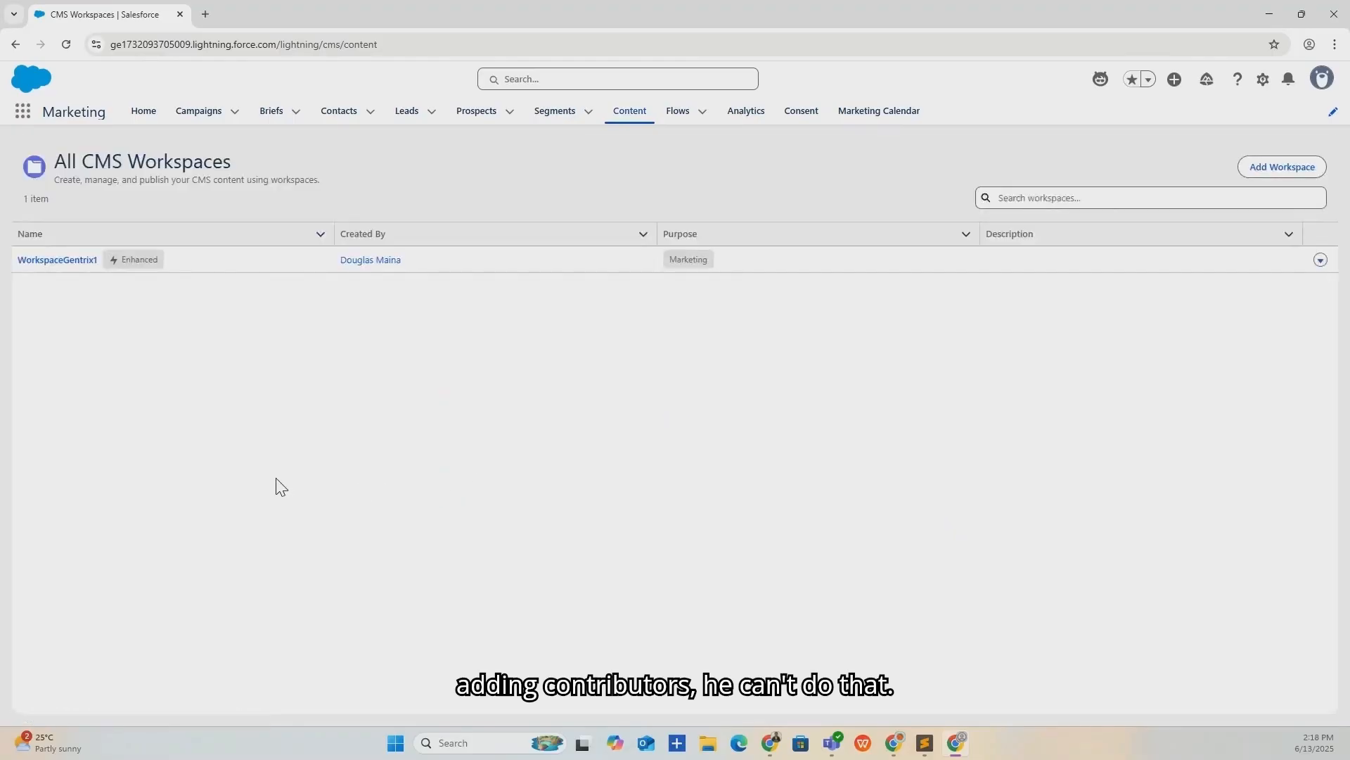
click(82, 264)
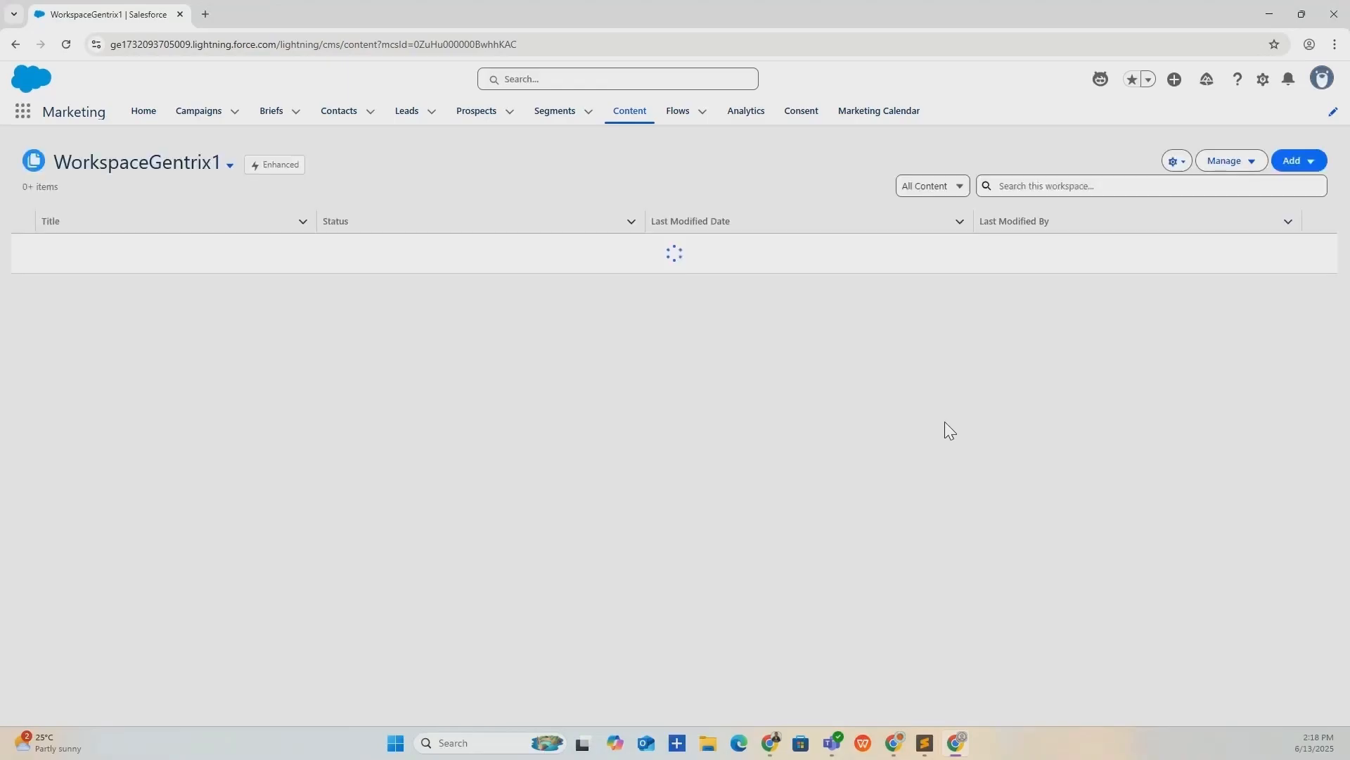
click(1176, 161)
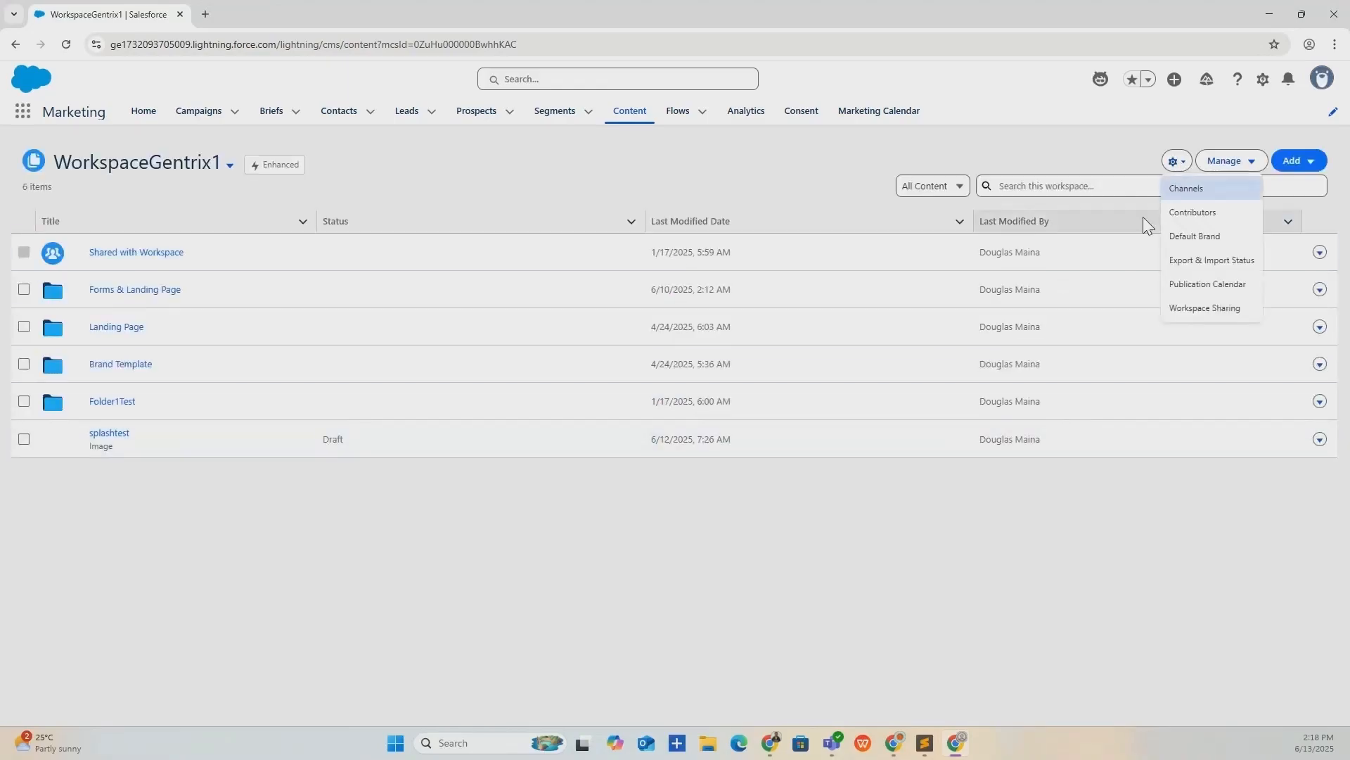
click(1191, 213)
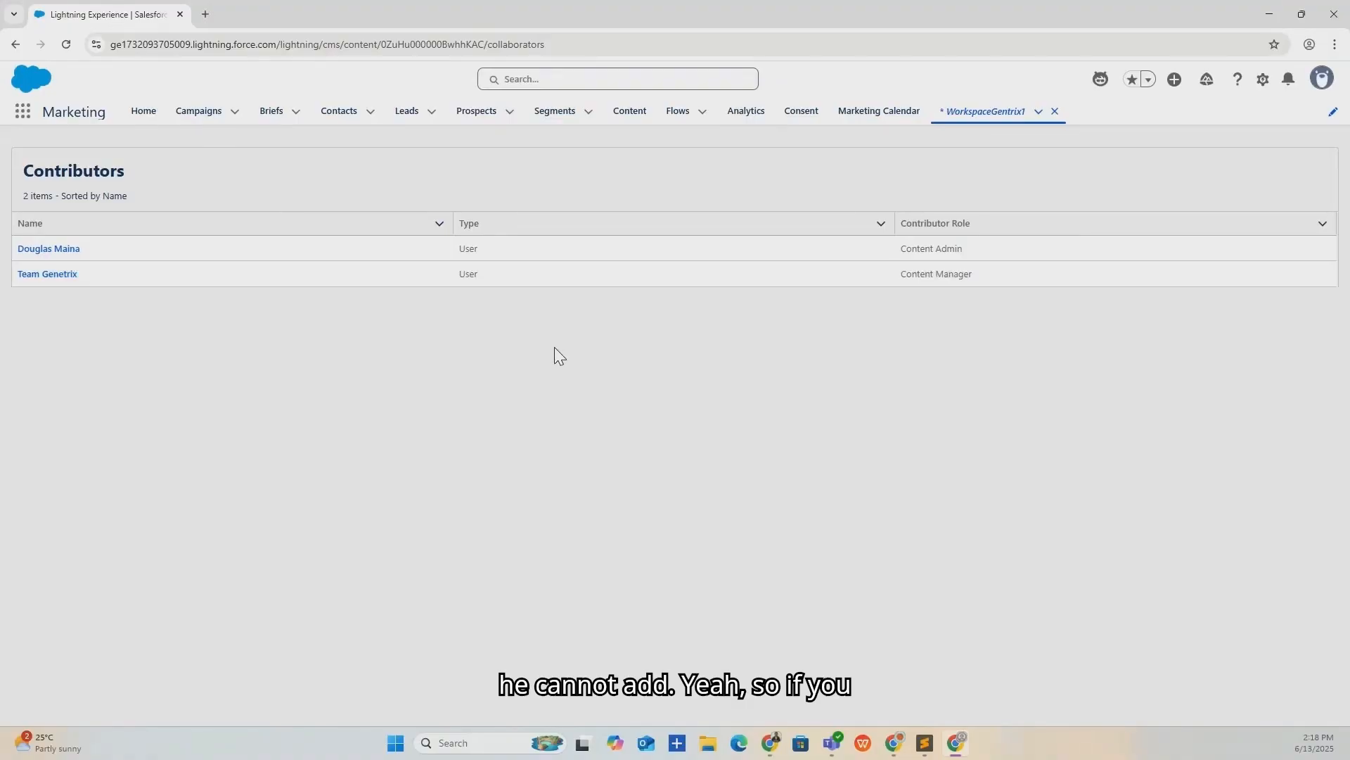
In the first window, check Team Genetrix's Content Manager role, then switch to the User Access tab.
click(770, 743)
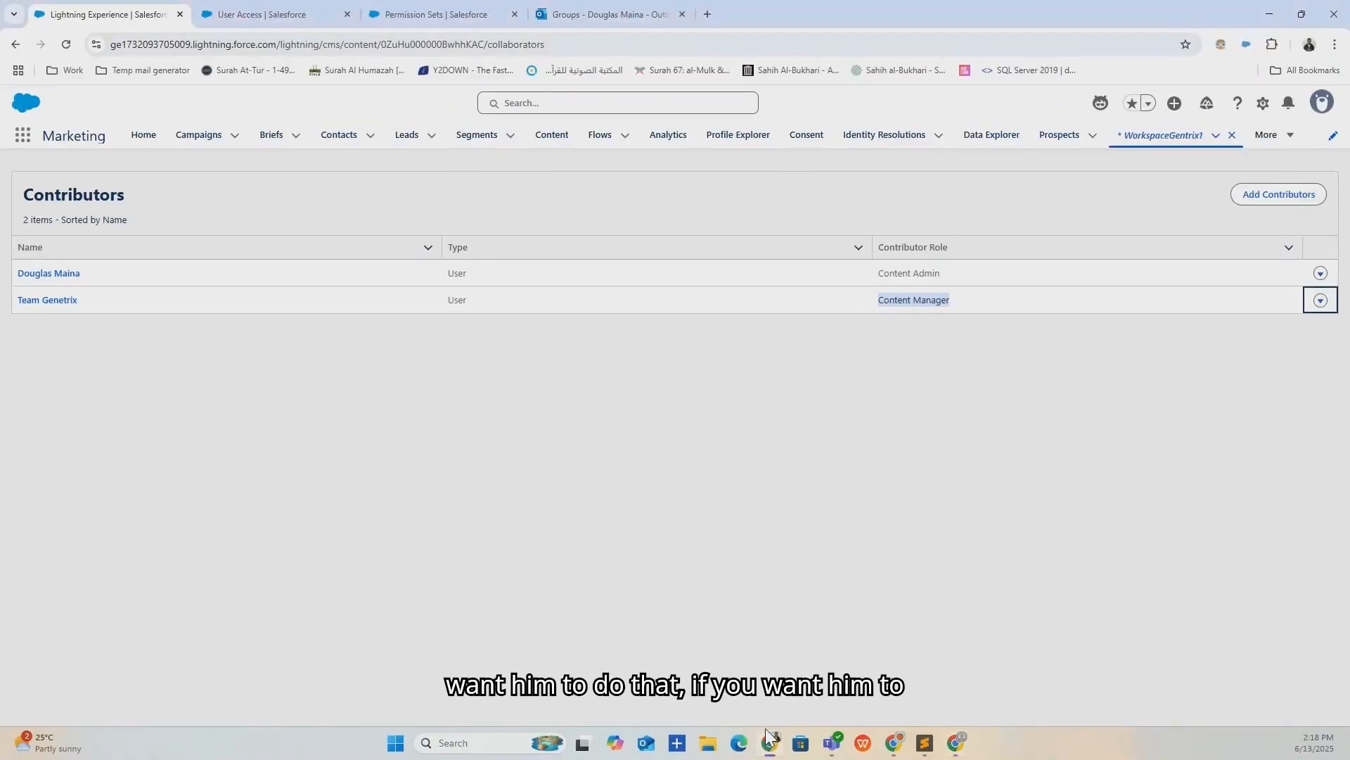
click(237, 4)
click(135, 7)
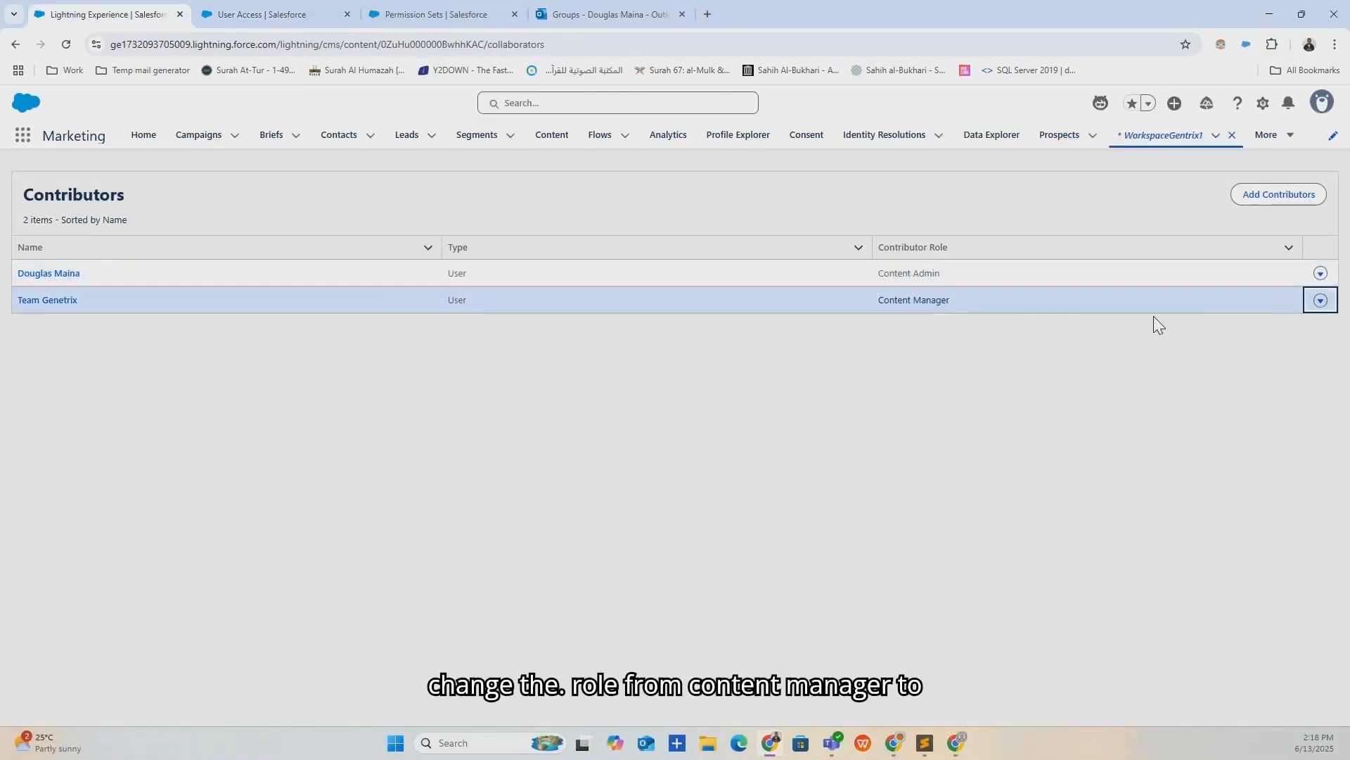
click(991, 302)
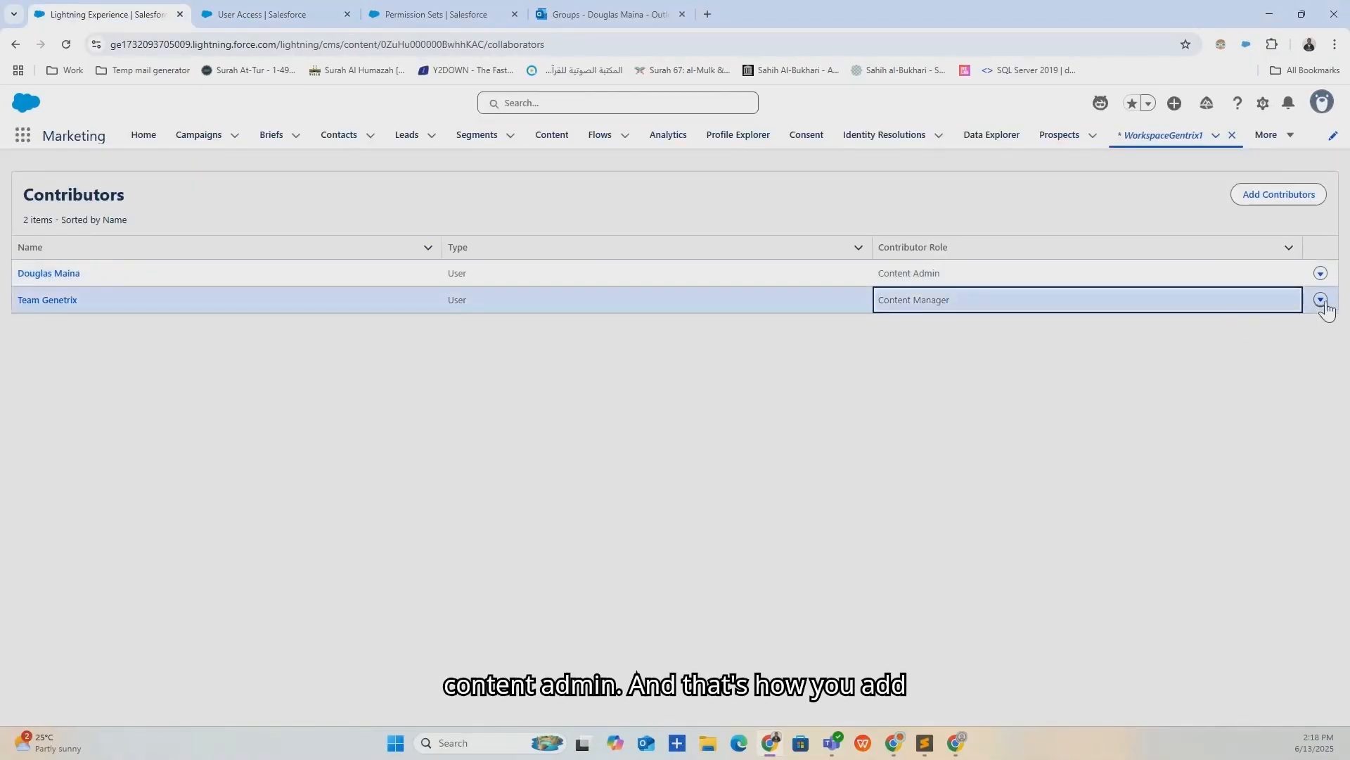
click(1269, 373)
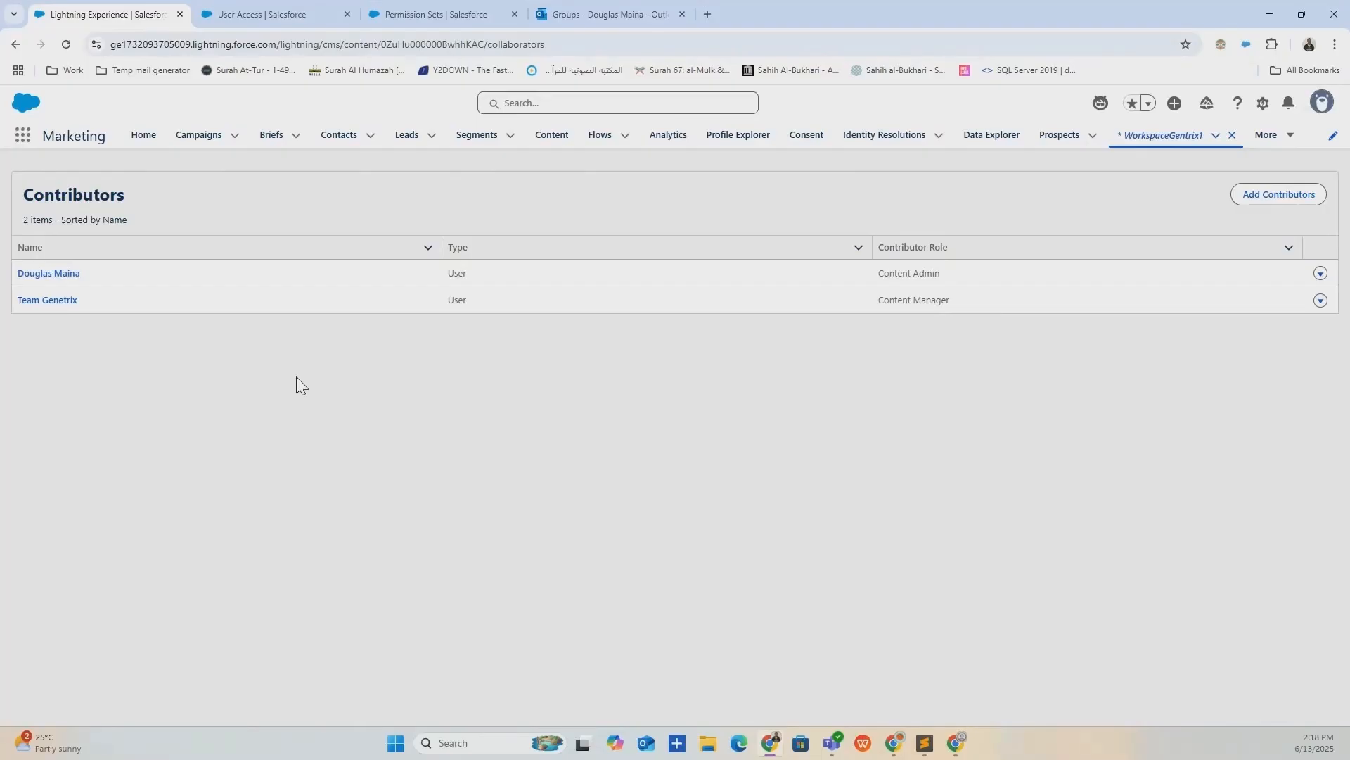
click(310, 14)
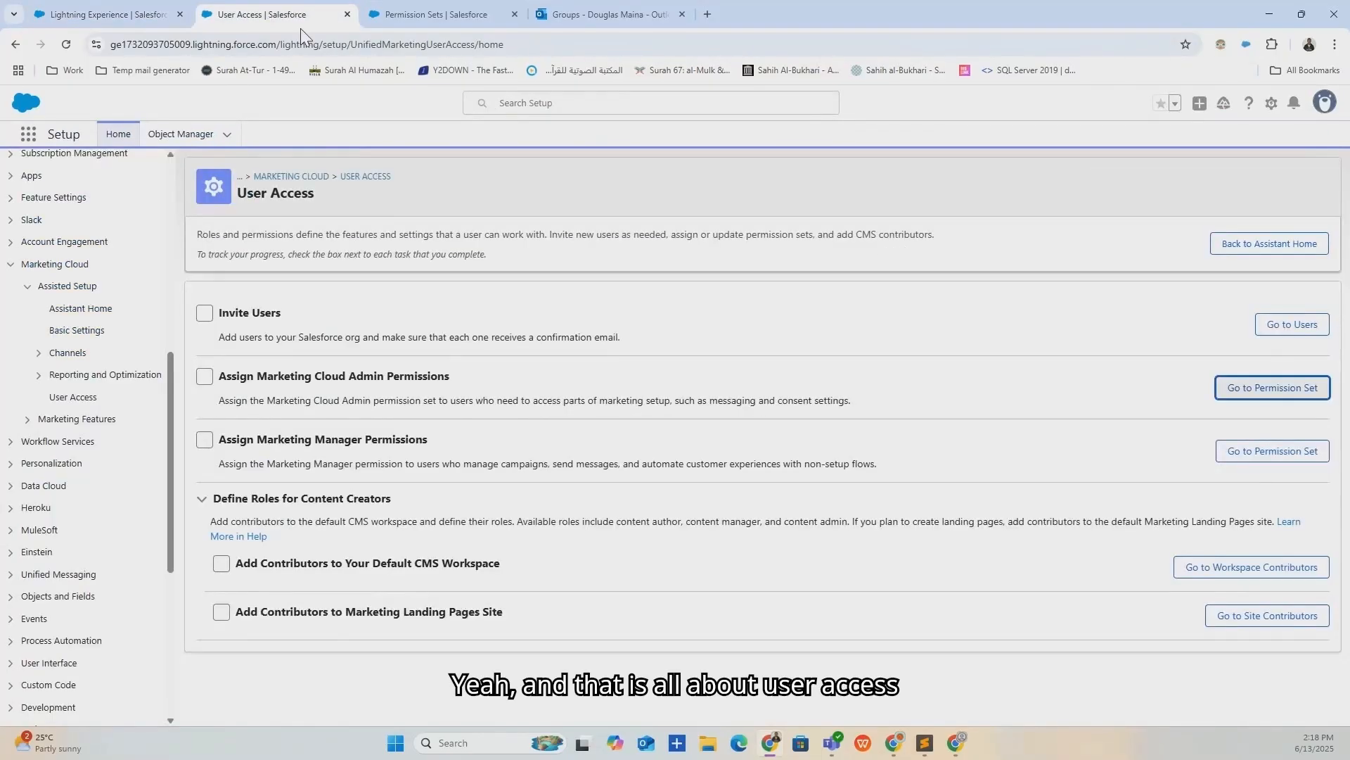
Reopen User Access from the Setup sidebar and collapse the Marketing Cloud group.
click(79, 405)
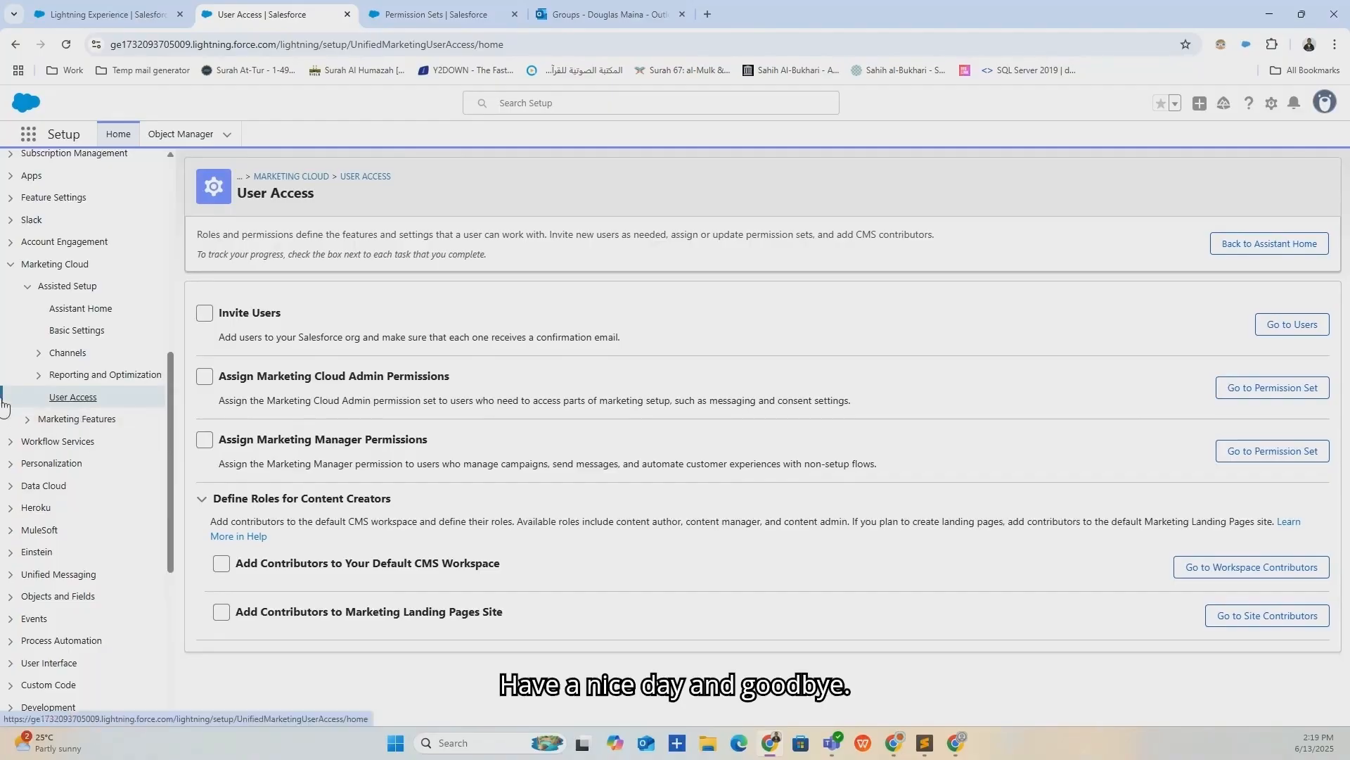
click(10, 264)
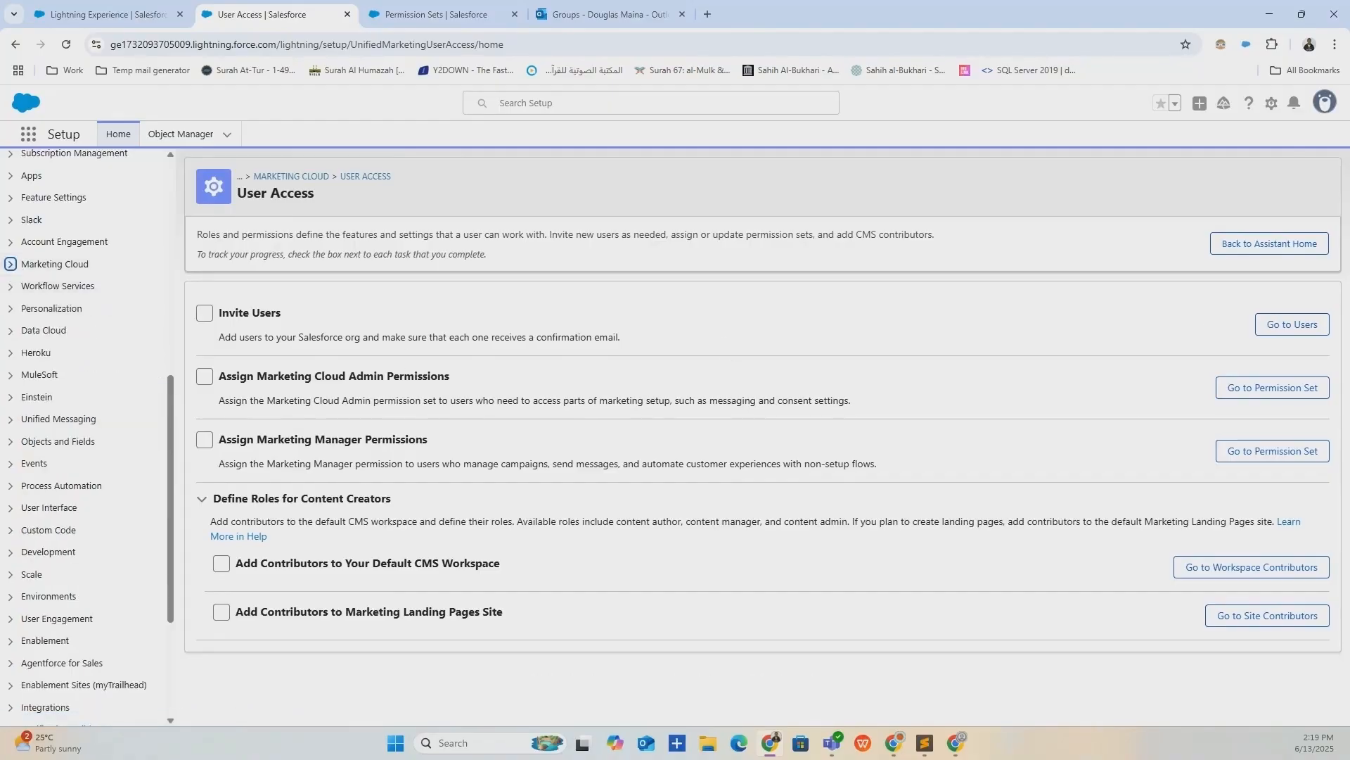